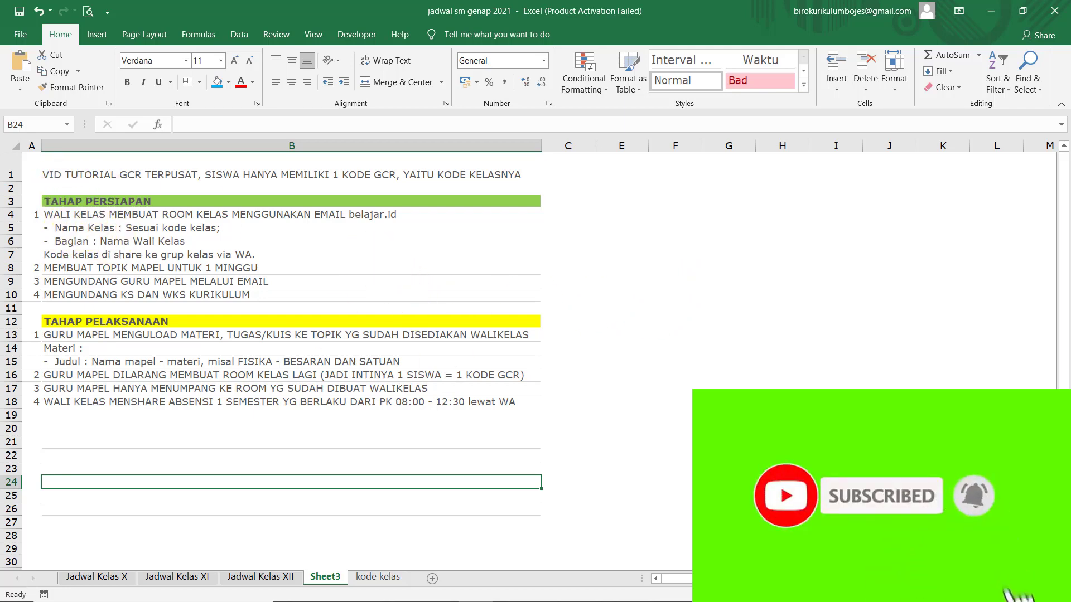
- Zoom the GCR tutorial steps sheet from 100% to 130% with Ctrl+scroll
{"action": "scroll", "coordinate": [617, 361], "scroll_direction": "up", "scroll_amount": 3, "text": "ctrl"}
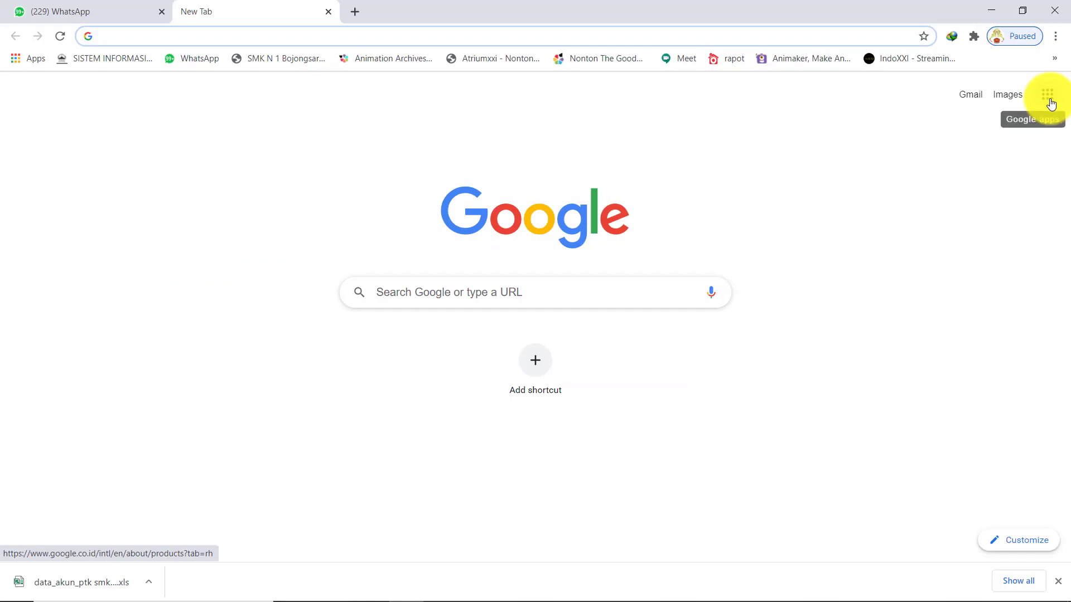
- Open Gmail from the Google apps grid on Chrome's New Tab page
{"action": "left_click", "coordinate": [1047, 95]}
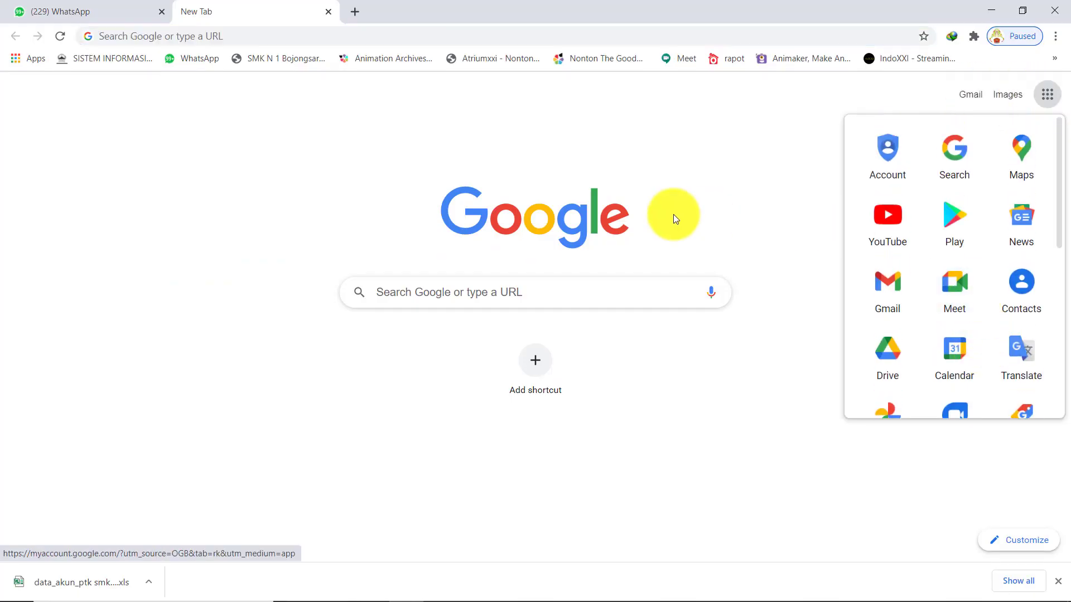
{"action": "left_click", "coordinate": [685, 199]}
{"action": "left_click", "coordinate": [1047, 94]}
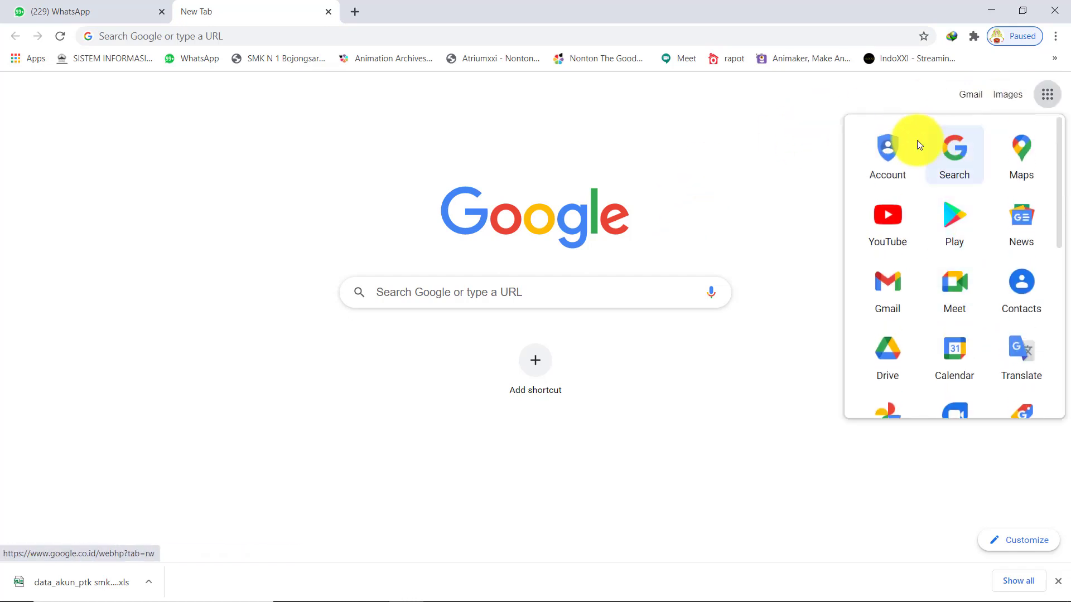
{"action": "left_click", "coordinate": [870, 301]}
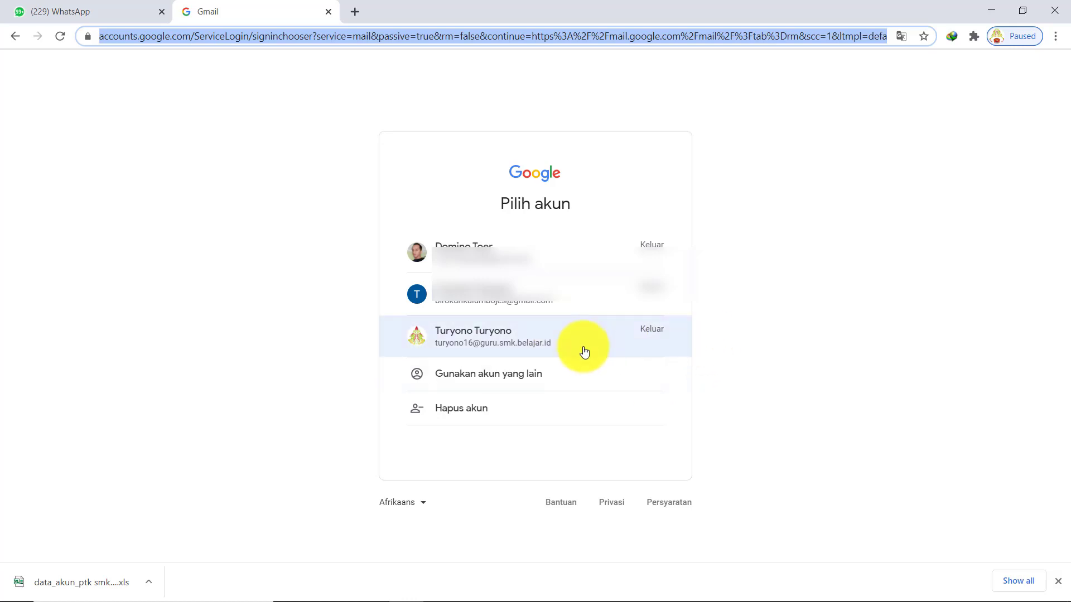
- Sign in with the school teacher account using the autofilled password
{"action": "left_click", "coordinate": [584, 349]}
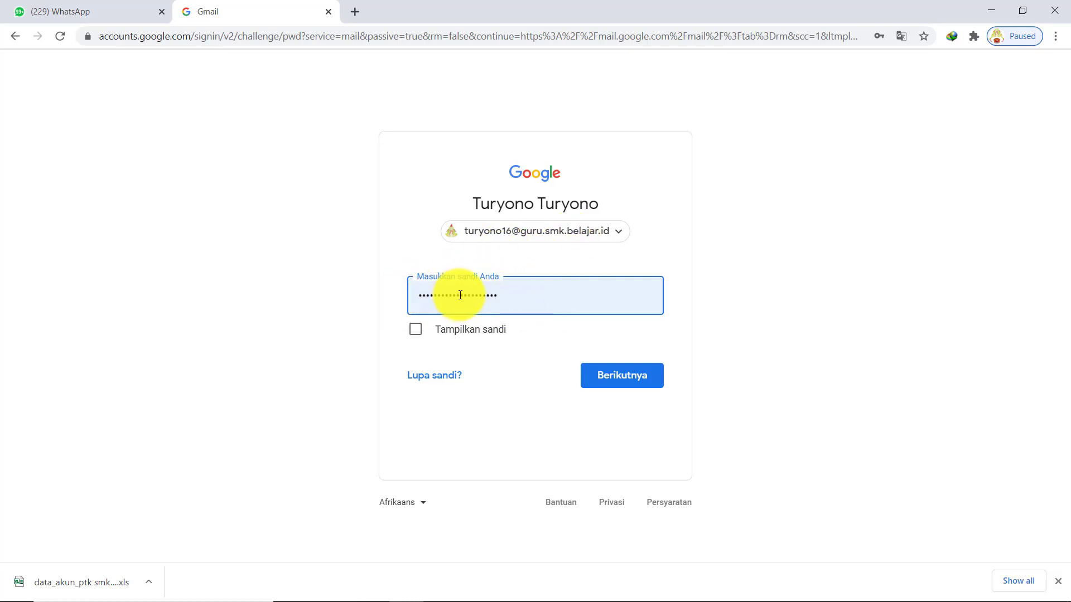
{"action": "left_click", "coordinate": [633, 378]}
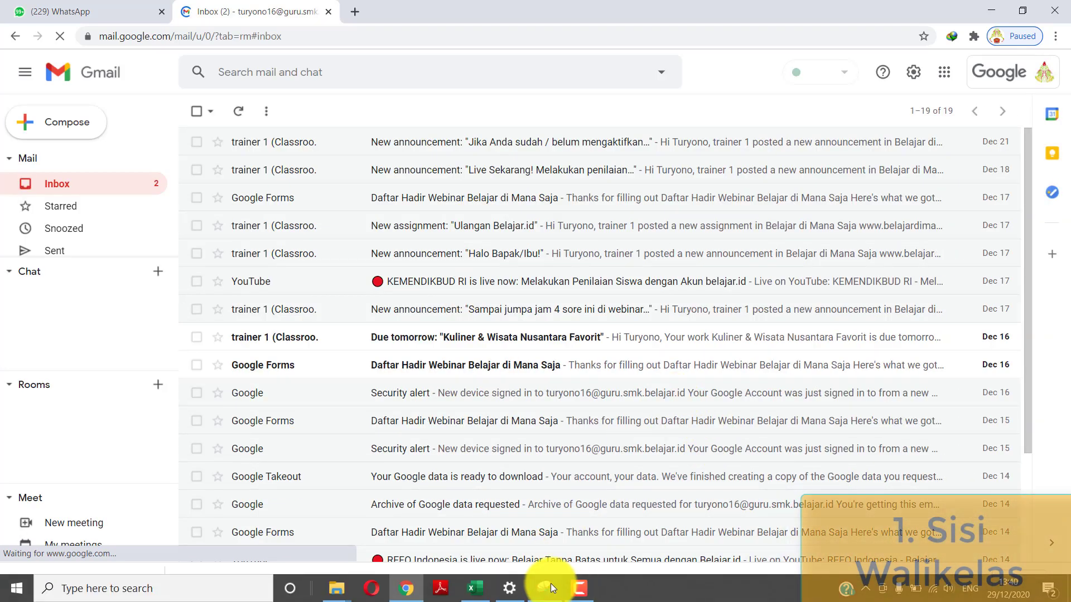
{"action": "left_click", "coordinate": [475, 588]}
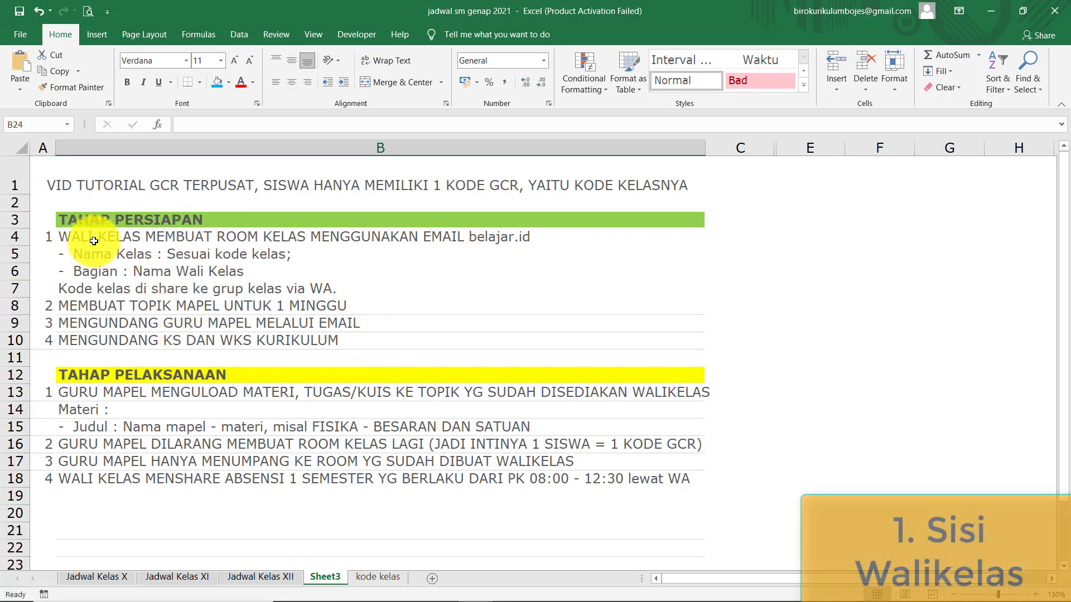
{"action": "left_click", "coordinate": [94, 241]}
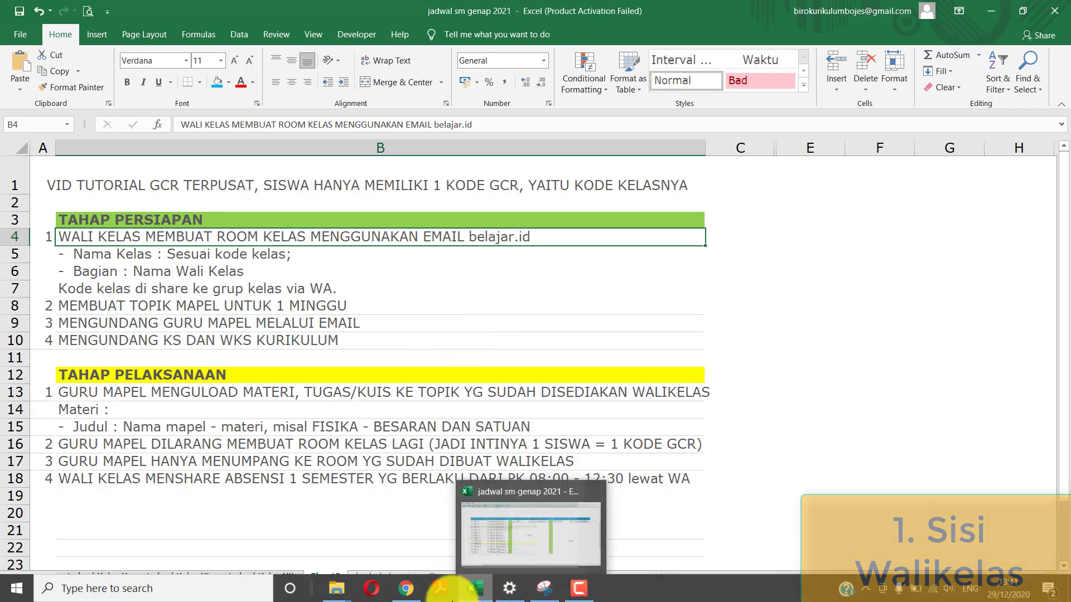
{"action": "left_click", "coordinate": [417, 593]}
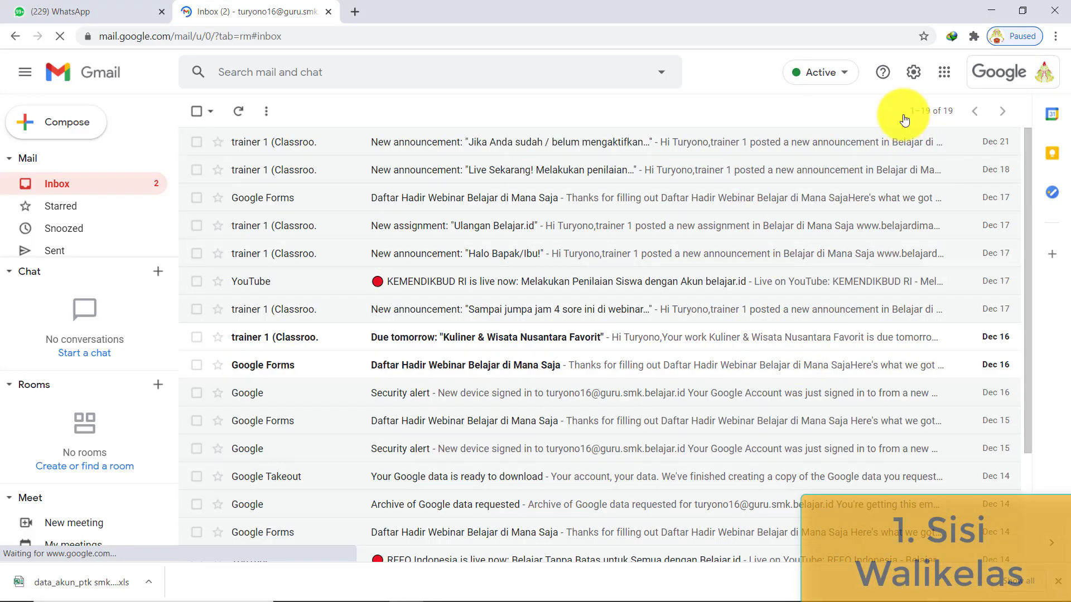
- Confirm the signed-in account, then launch Classroom from Gmail's Google apps list
{"action": "left_click", "coordinate": [1028, 76]}
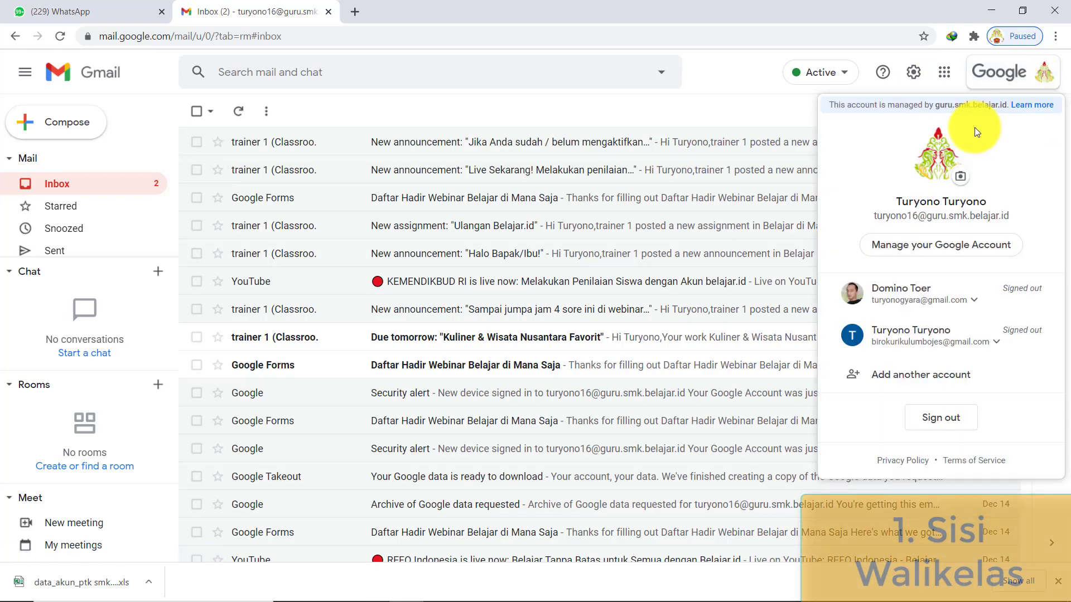
{"action": "left_click", "coordinate": [731, 125]}
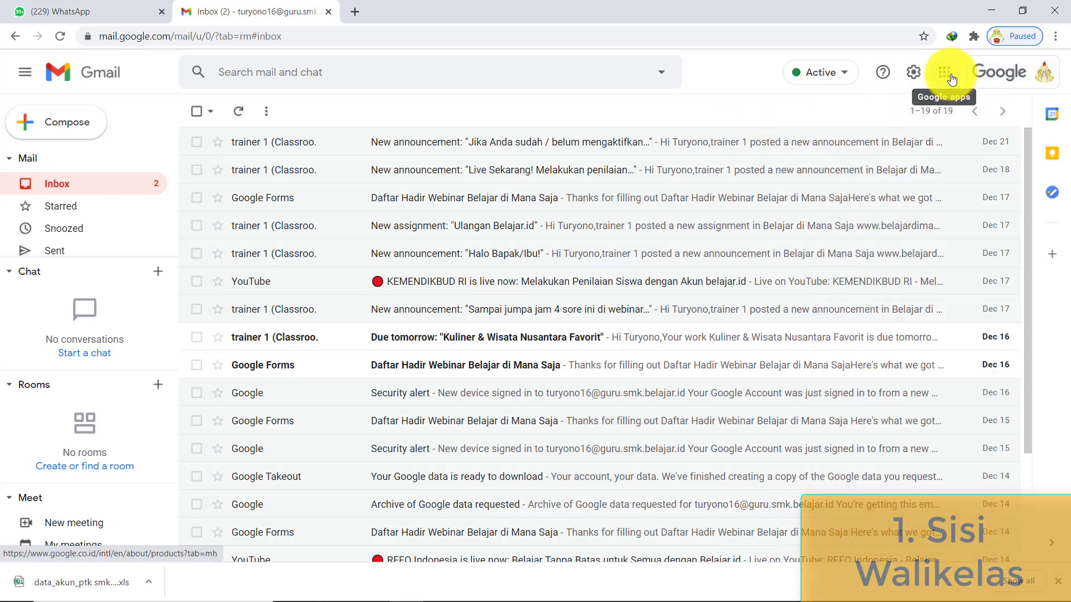
{"action": "left_click", "coordinate": [949, 73]}
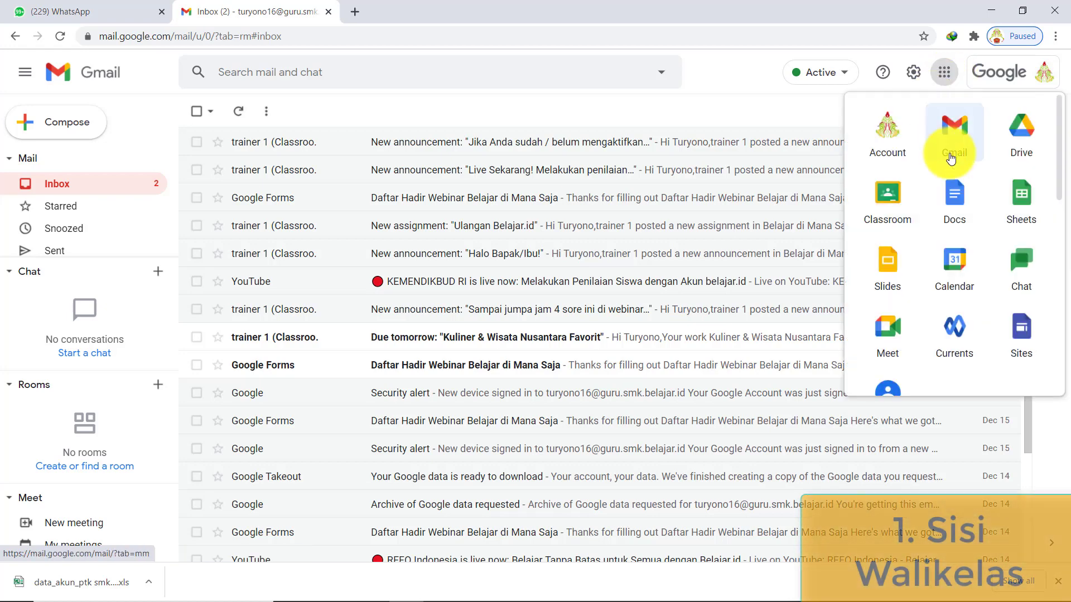
{"action": "scroll", "coordinate": [950, 289], "scroll_direction": "down", "scroll_amount": 5}
{"action": "scroll", "coordinate": [950, 289], "scroll_direction": "down", "scroll_amount": 5}
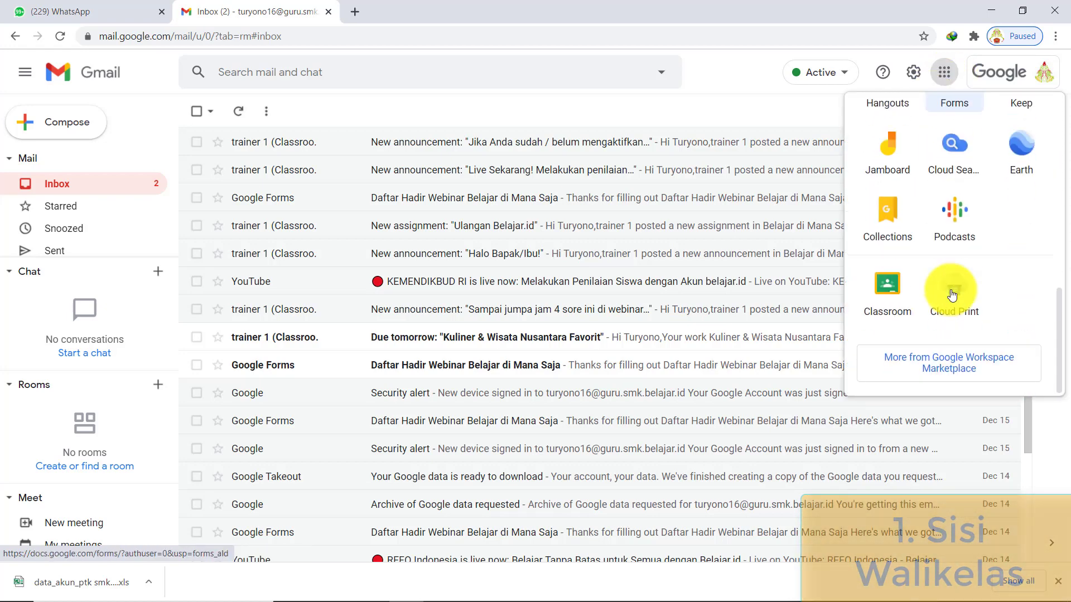
{"action": "left_click", "coordinate": [888, 304]}
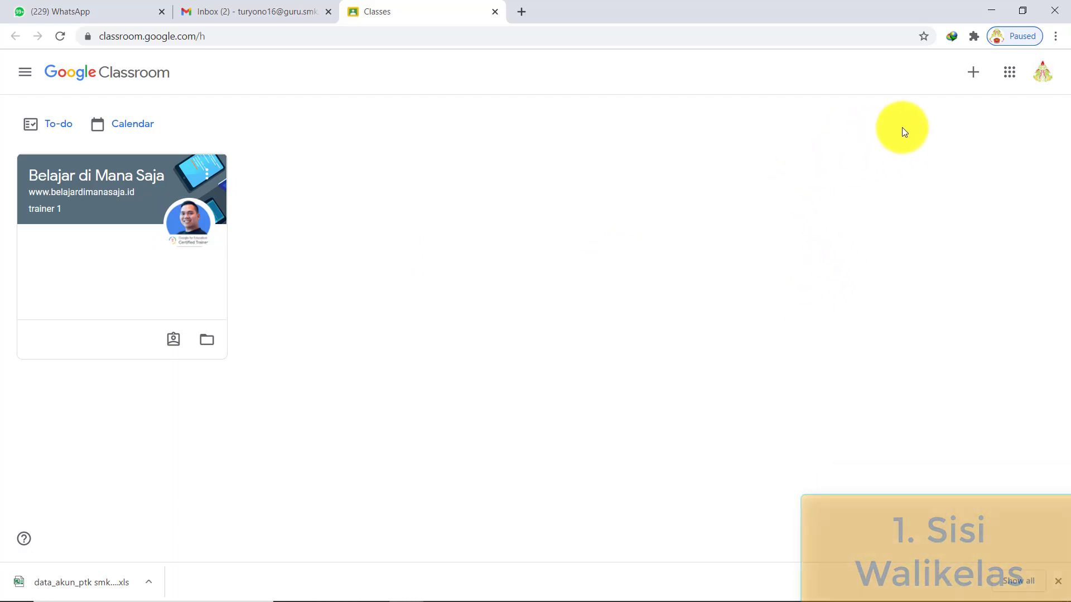
- Set the Google Account default language to Indonesia and return to the Classroom tab
{"action": "left_click", "coordinate": [974, 76]}
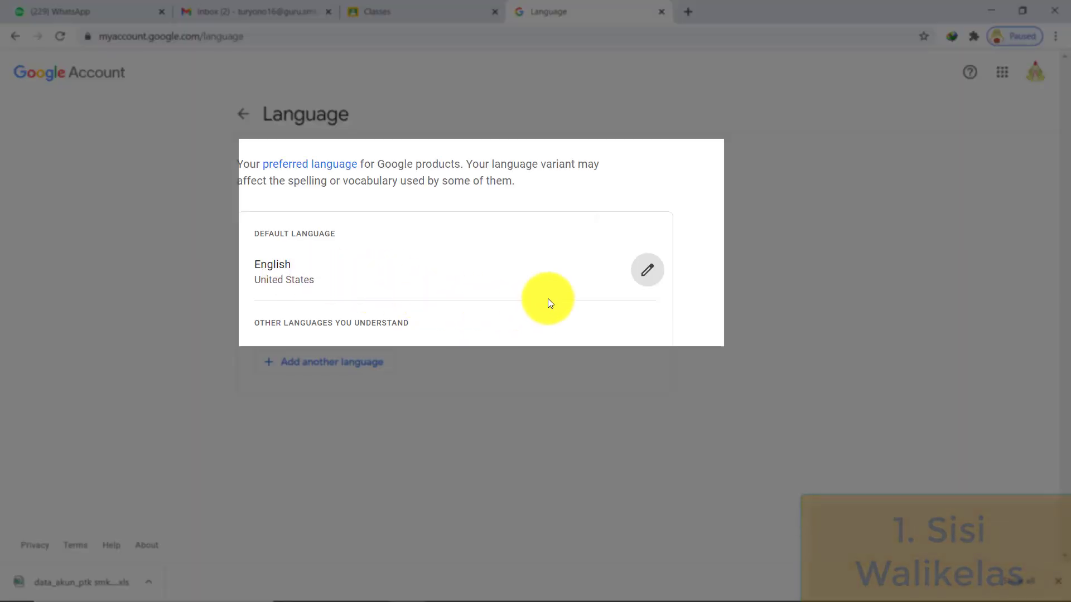
{"action": "left_click", "coordinate": [648, 277]}
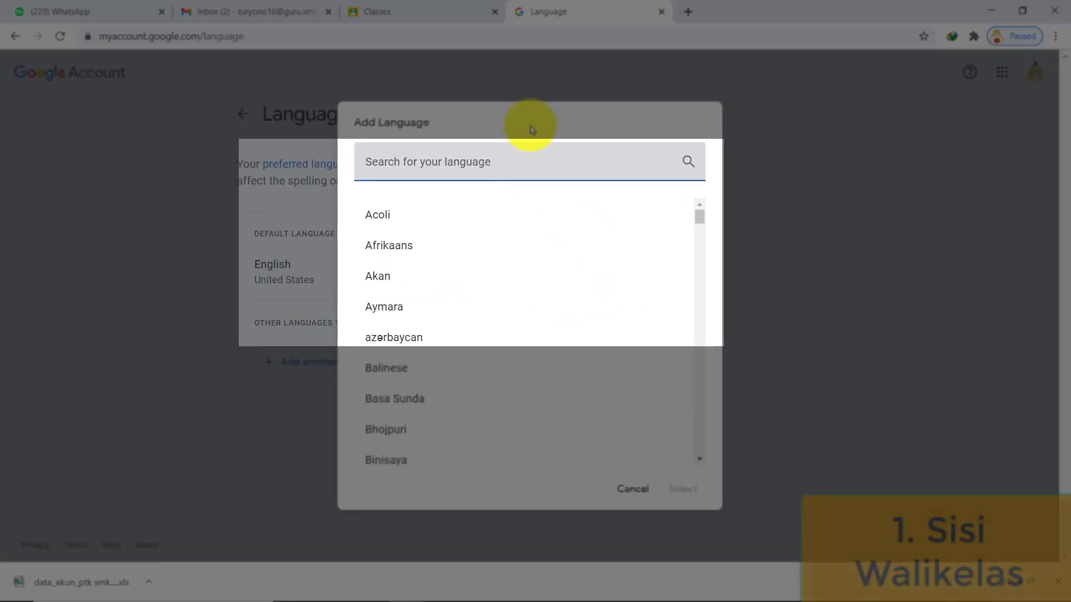
{"action": "type", "text": "ind"}
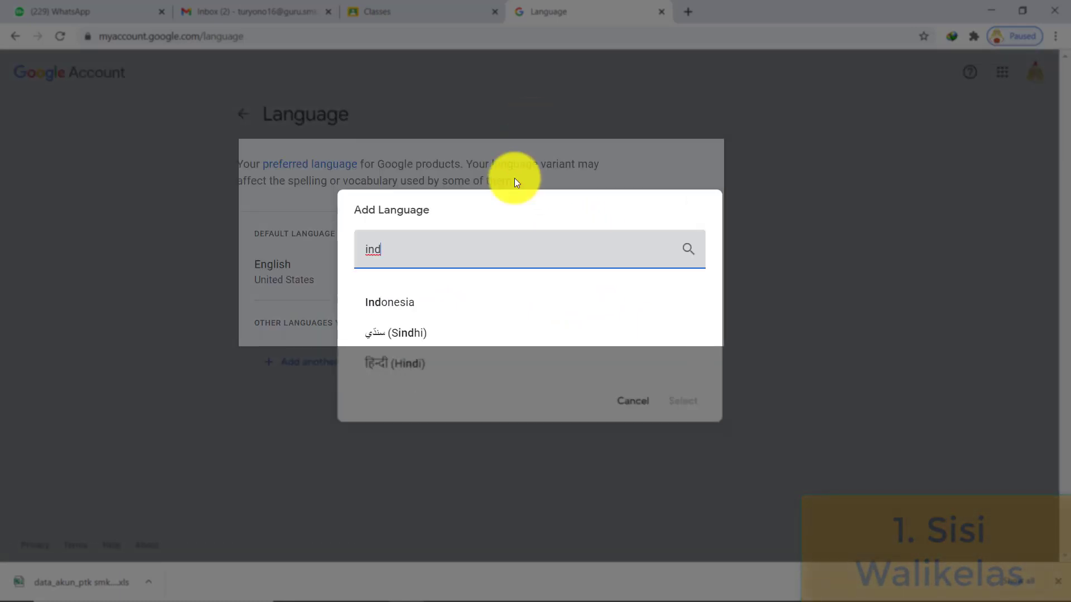
{"action": "left_click", "coordinate": [445, 299]}
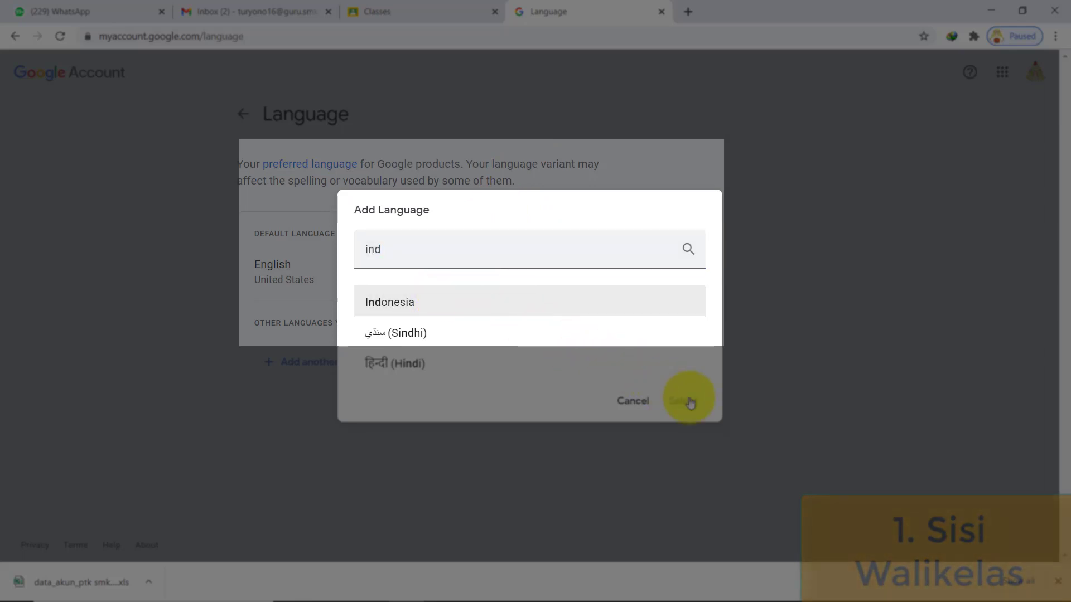
{"action": "left_click", "coordinate": [684, 401]}
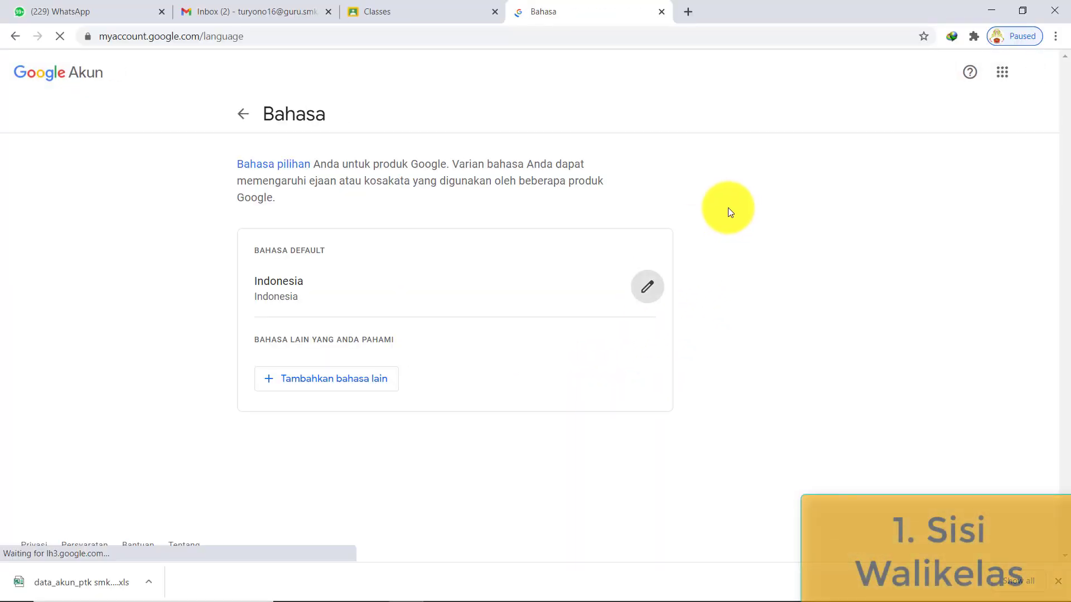
{"action": "key", "text": "ctrl+w"}
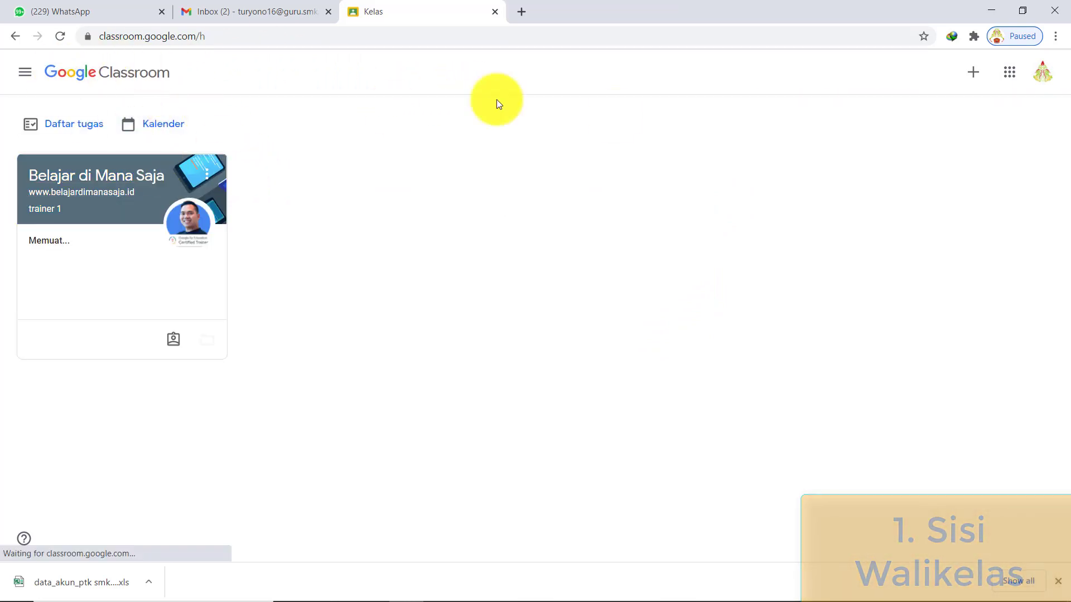
- Open the Google account panel from the profile avatar in Classroom
{"action": "left_click", "coordinate": [969, 76]}
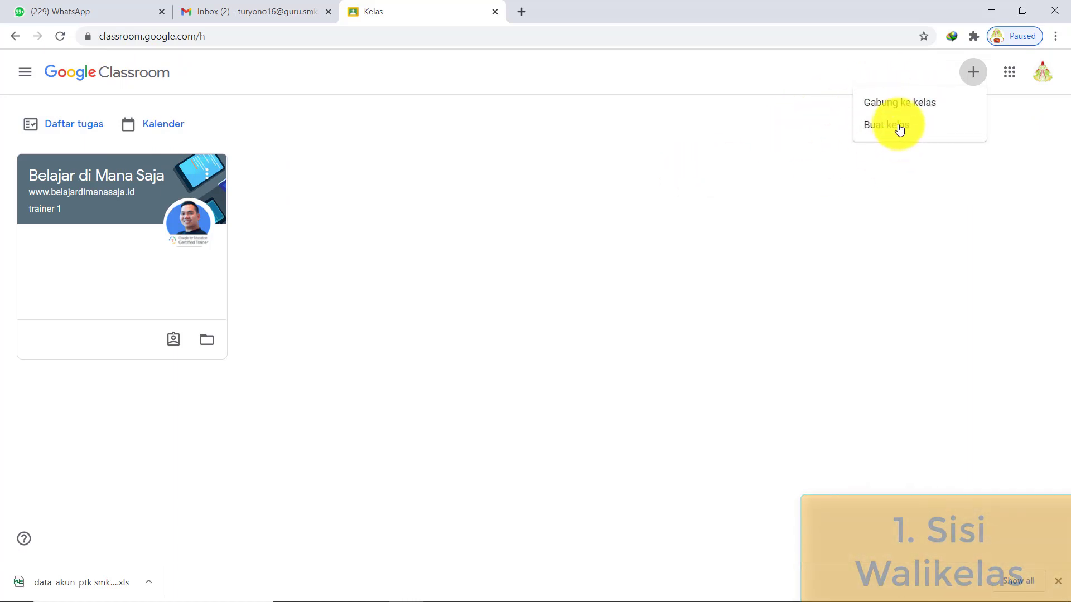
{"action": "left_click", "coordinate": [763, 137]}
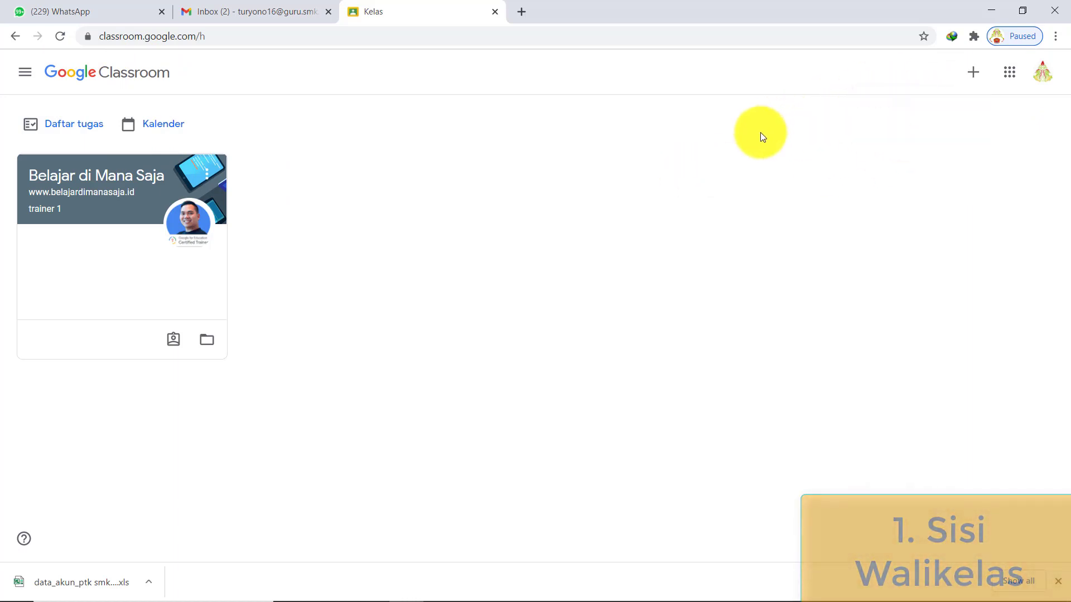
{"action": "left_click", "coordinate": [1043, 73]}
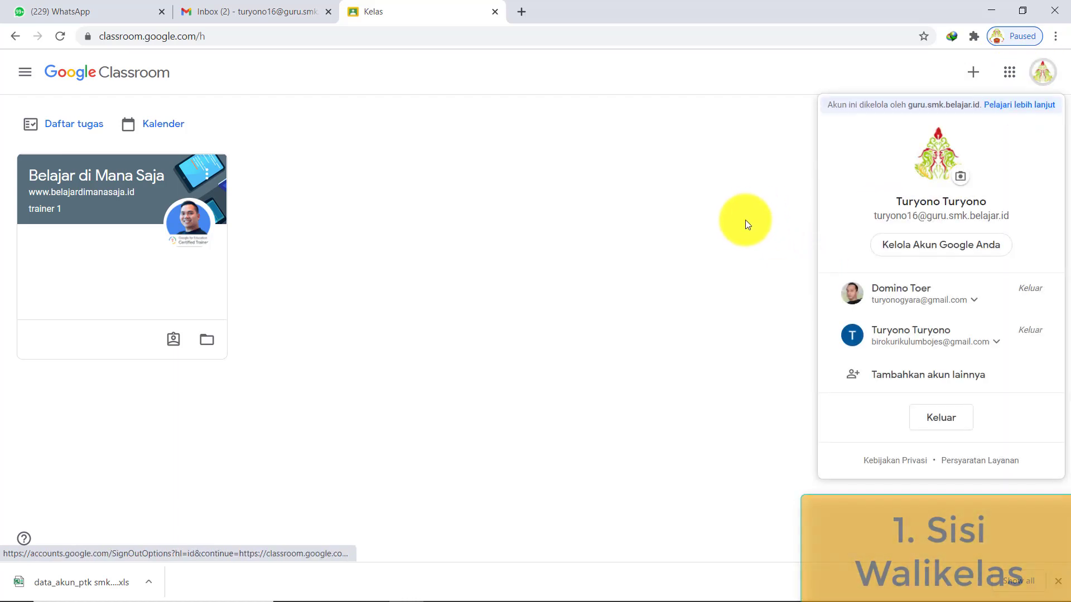
{"action": "left_click", "coordinate": [934, 249]}
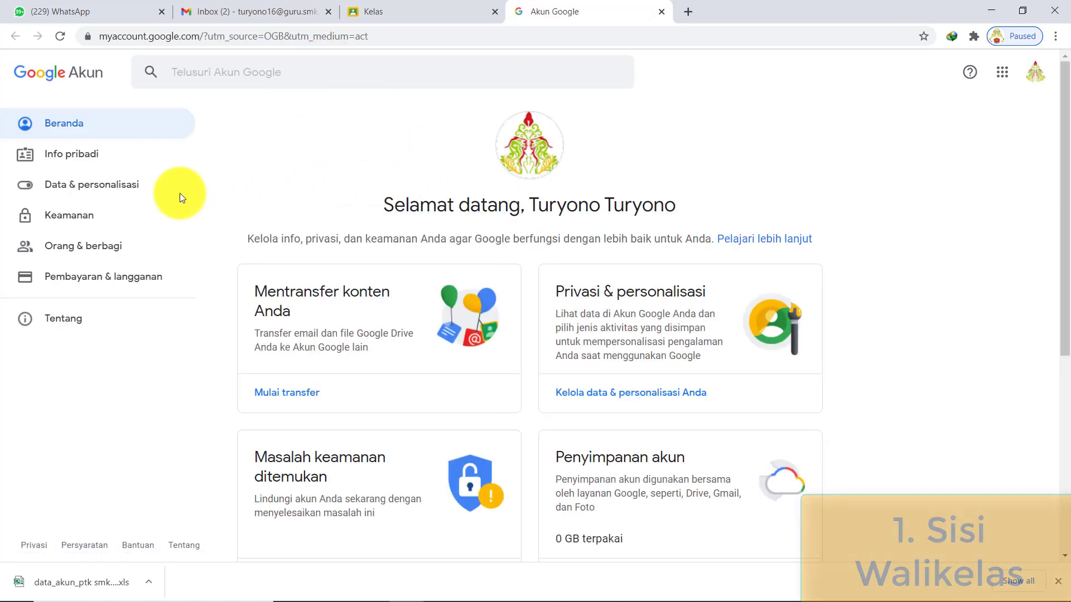
{"action": "left_click", "coordinate": [130, 192]}
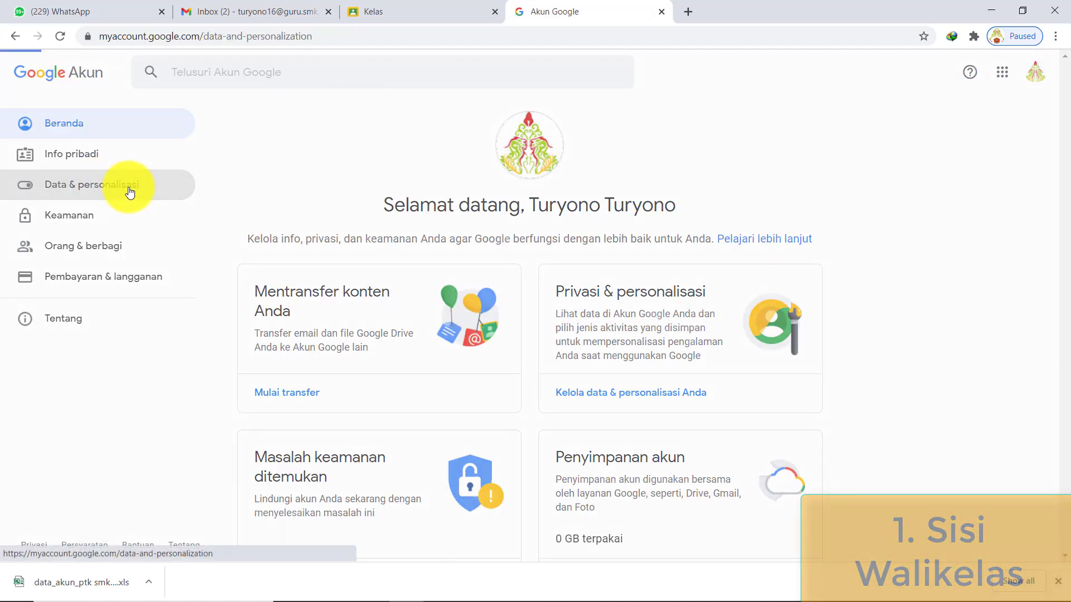
{"action": "scroll", "coordinate": [435, 317], "scroll_direction": "down", "scroll_amount": 9}
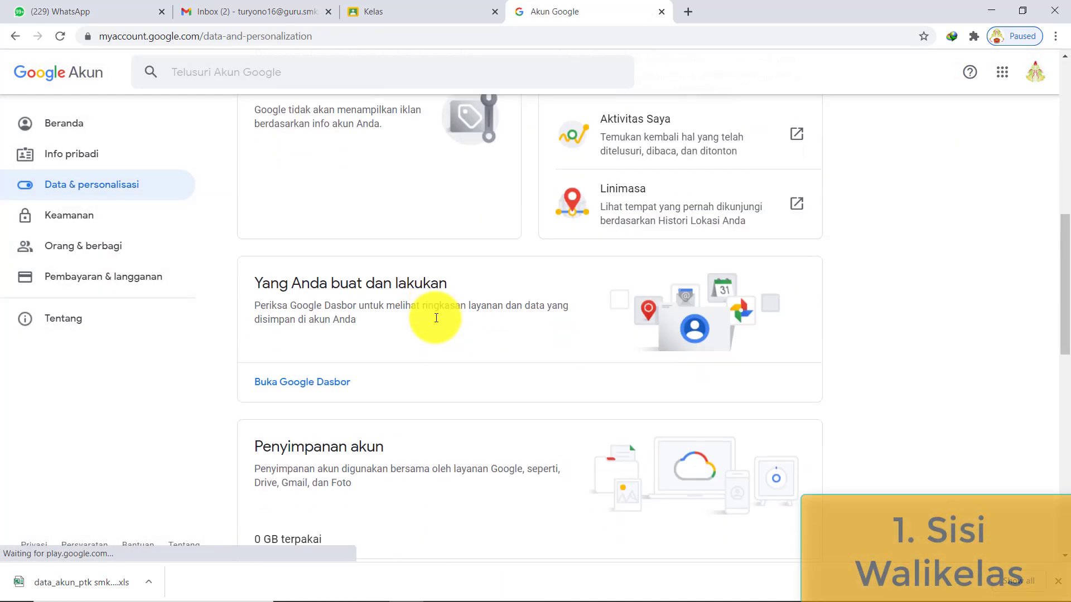
{"action": "scroll", "coordinate": [436, 318], "scroll_direction": "down", "scroll_amount": 10}
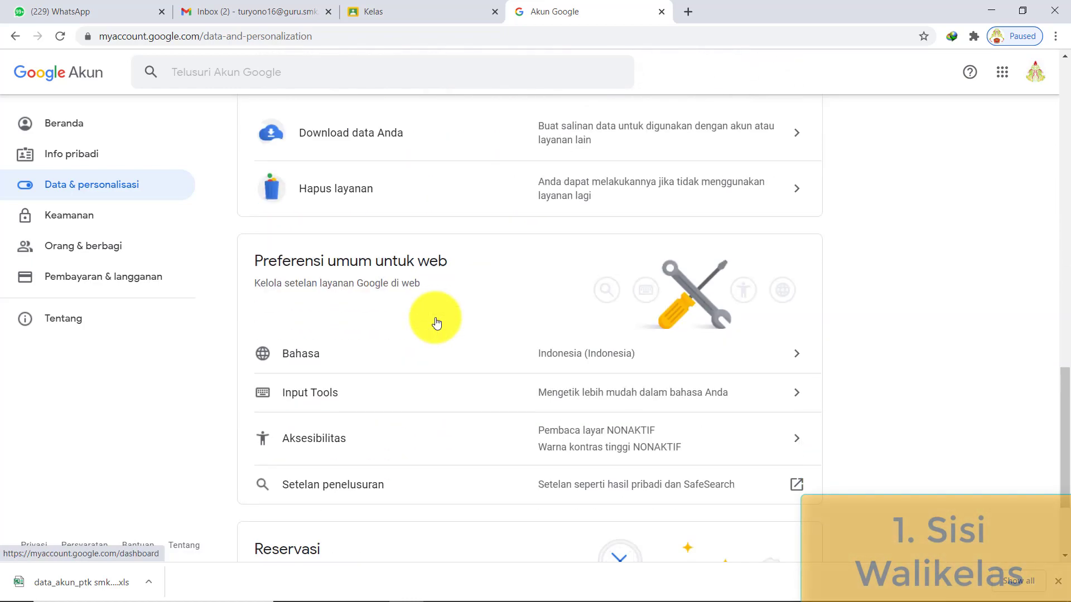
{"action": "left_click", "coordinate": [716, 360]}
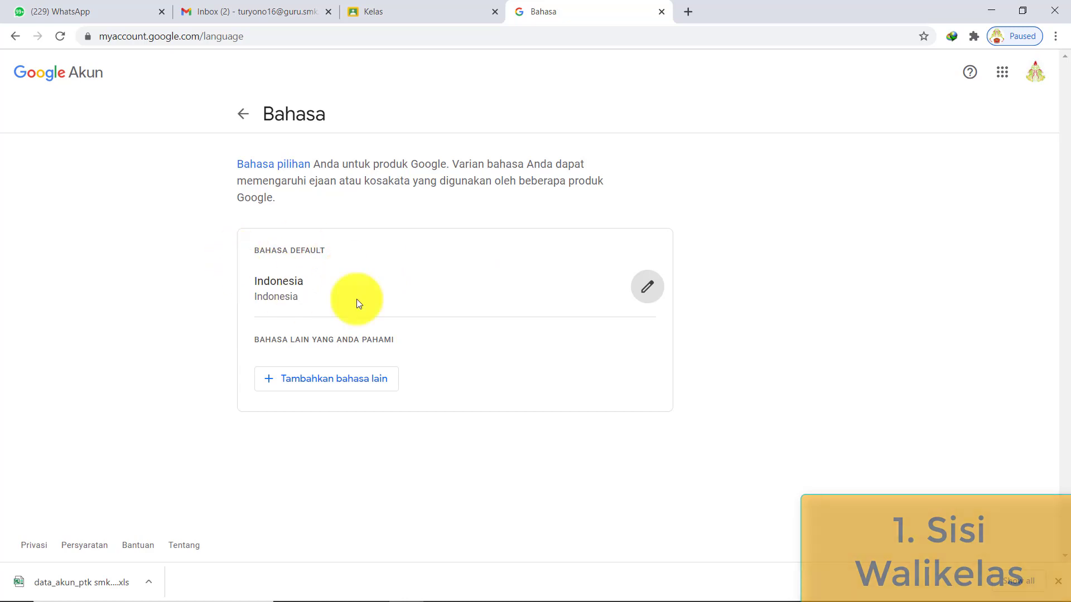
{"action": "left_click", "coordinate": [632, 297]}
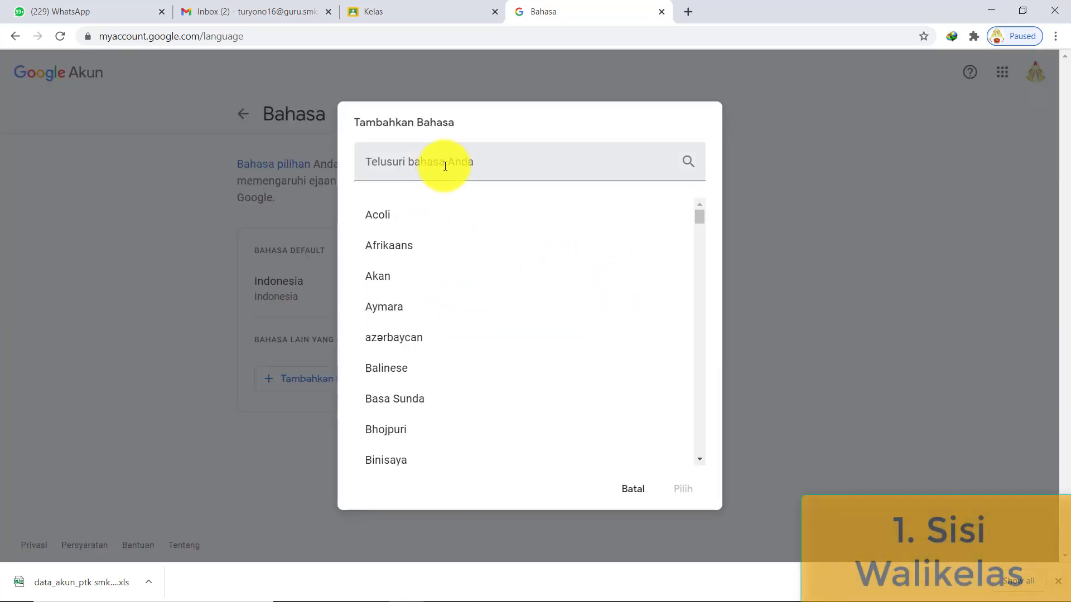
{"action": "left_click", "coordinate": [328, 288]}
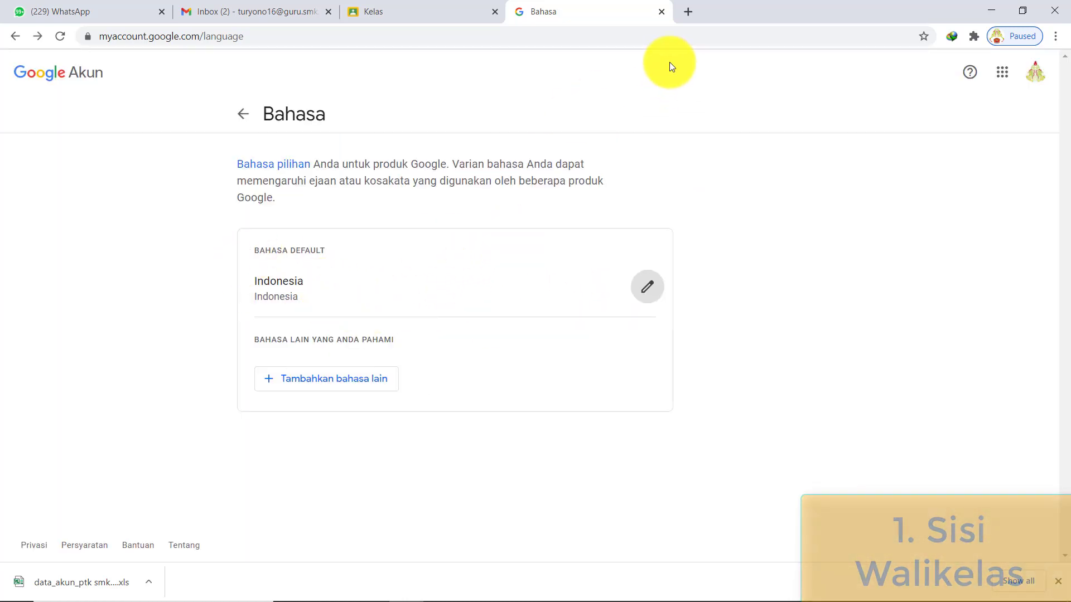
{"action": "left_click", "coordinate": [662, 12]}
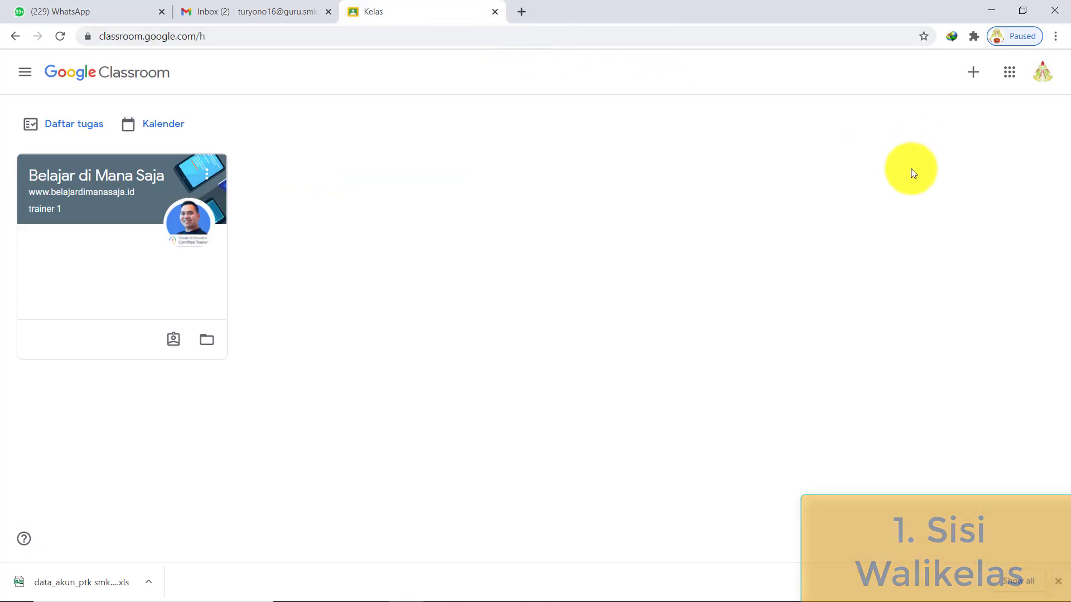
- Open the Buat kelas create-class form, then bring the class-schedule Excel workbook forward
{"action": "left_click", "coordinate": [973, 74]}
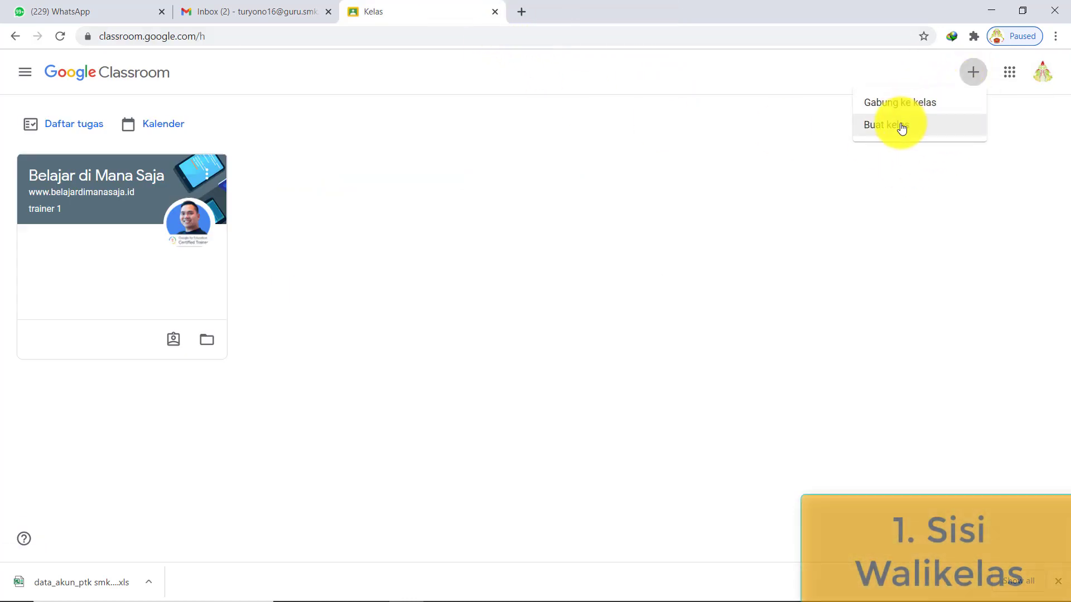
{"action": "left_click", "coordinate": [899, 124]}
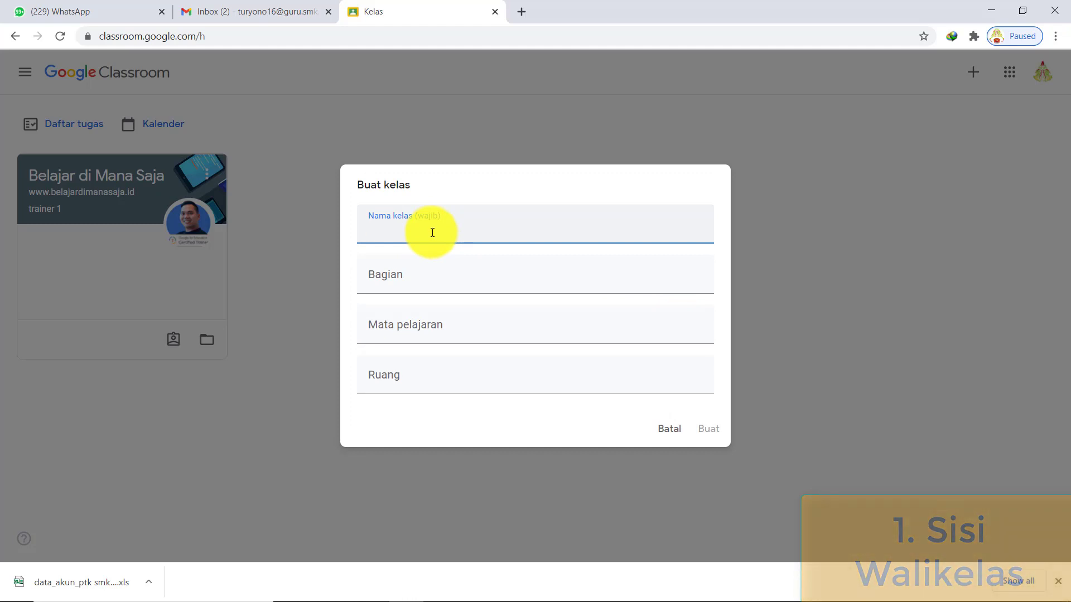
{"action": "mouse_move", "coordinate": [411, 588]}
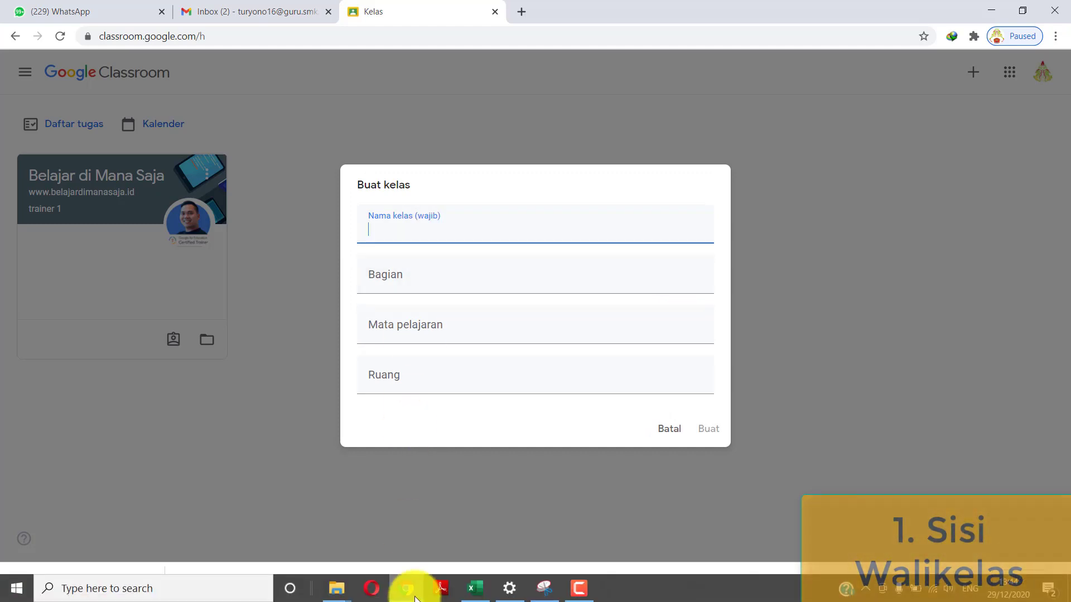
{"action": "left_click", "coordinate": [489, 599]}
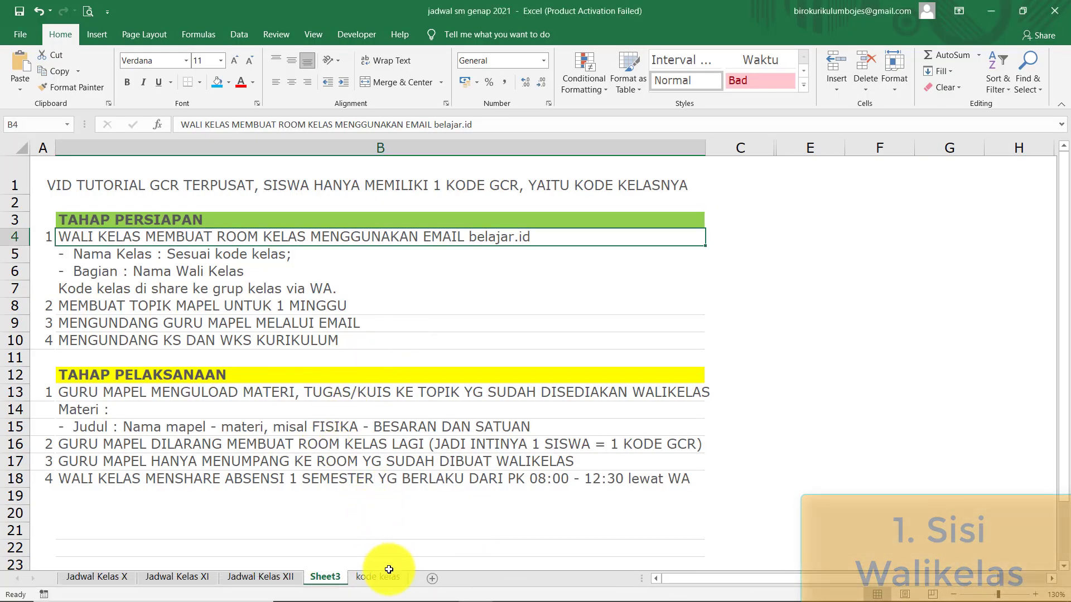
- Review class names X MM 1, X MM 2, X TBG 1, X PH 1 on the kode kelas sheet, then return to Chrome
{"action": "left_click", "coordinate": [388, 572]}
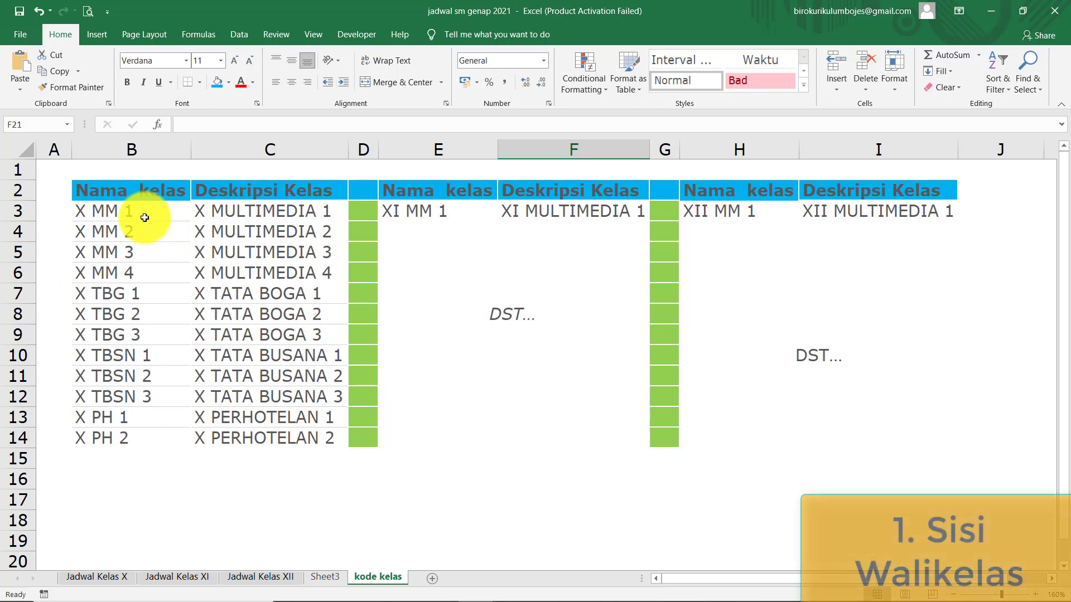
{"action": "left_click", "coordinate": [144, 218]}
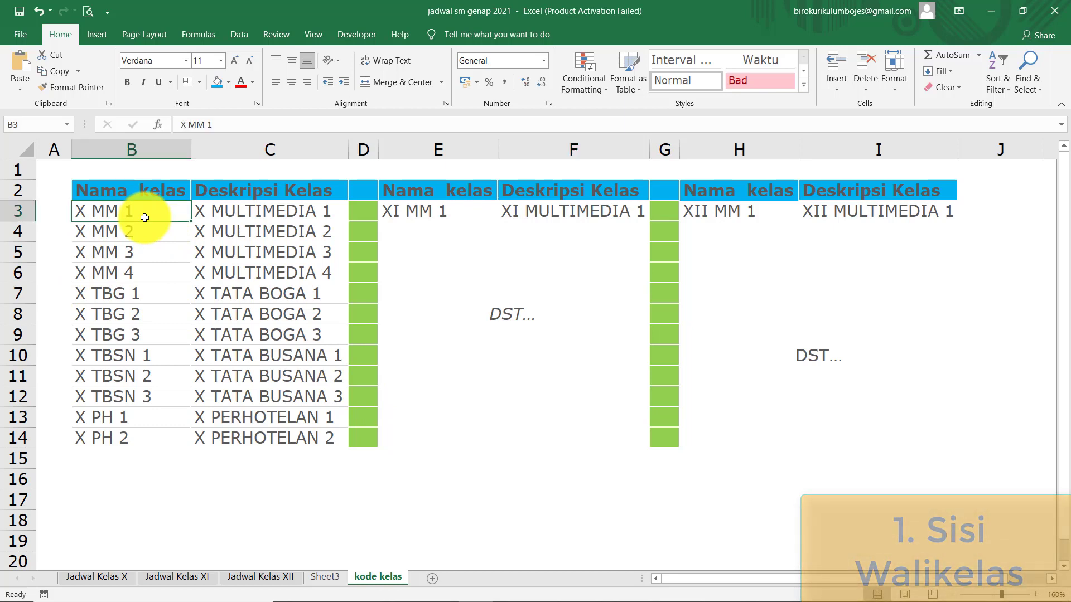
{"action": "left_click", "coordinate": [244, 214]}
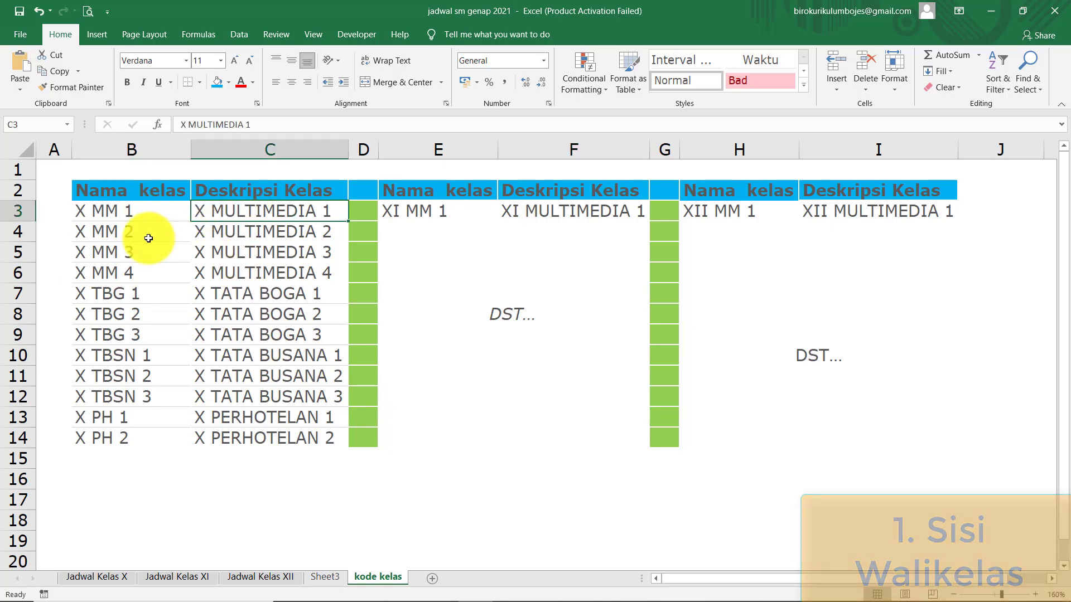
{"action": "left_click", "coordinate": [149, 239]}
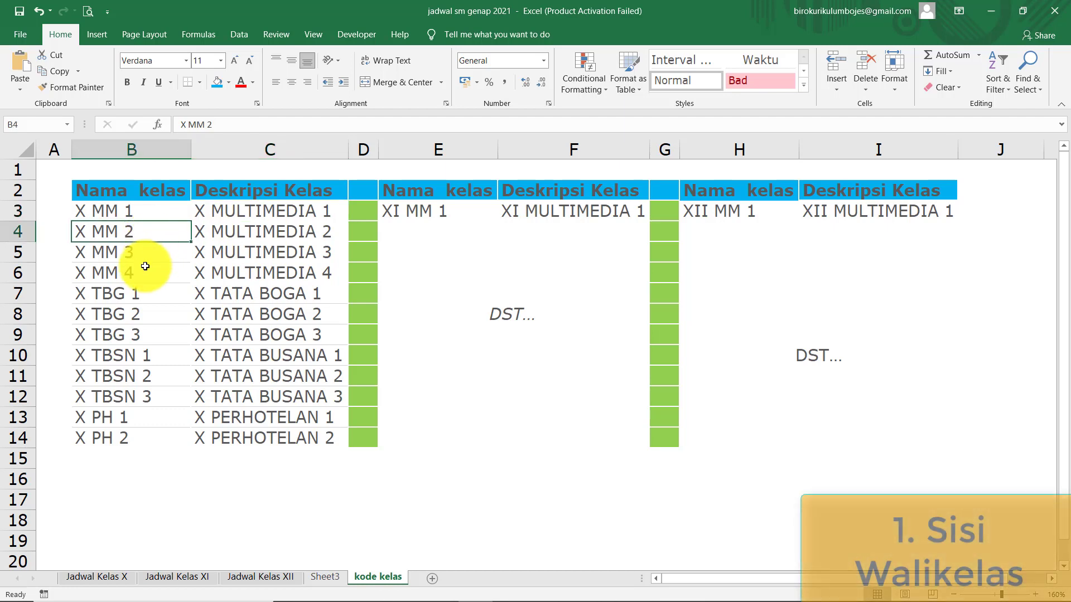
{"action": "left_click", "coordinate": [141, 299]}
{"action": "key", "text": "Down"}
{"action": "key", "text": "Down"}
{"action": "key", "text": "Down"}
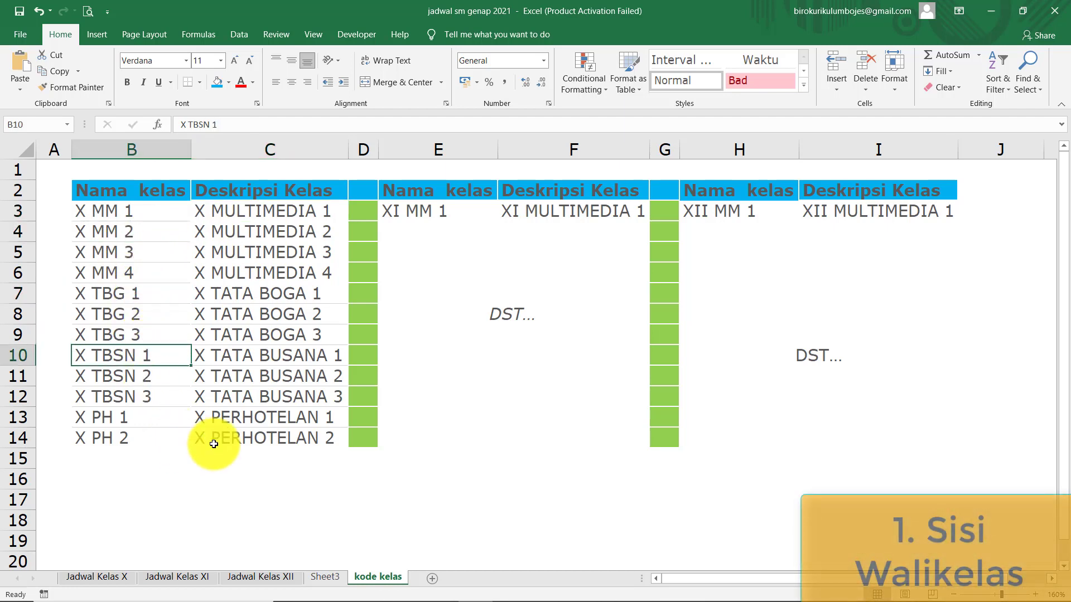
{"action": "left_click", "coordinate": [159, 418]}
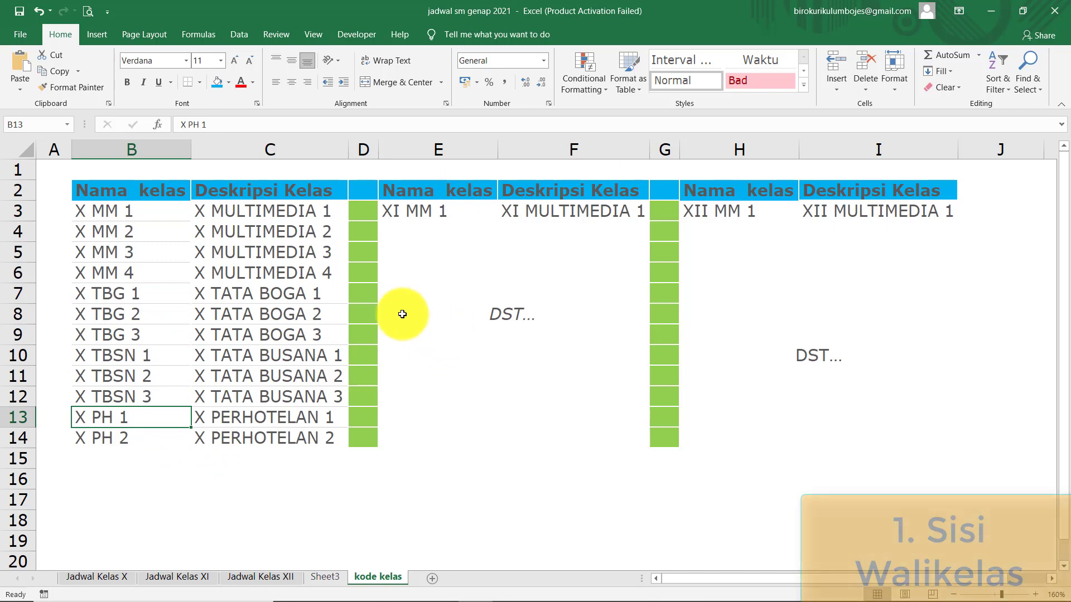
{"action": "left_click", "coordinate": [297, 235]}
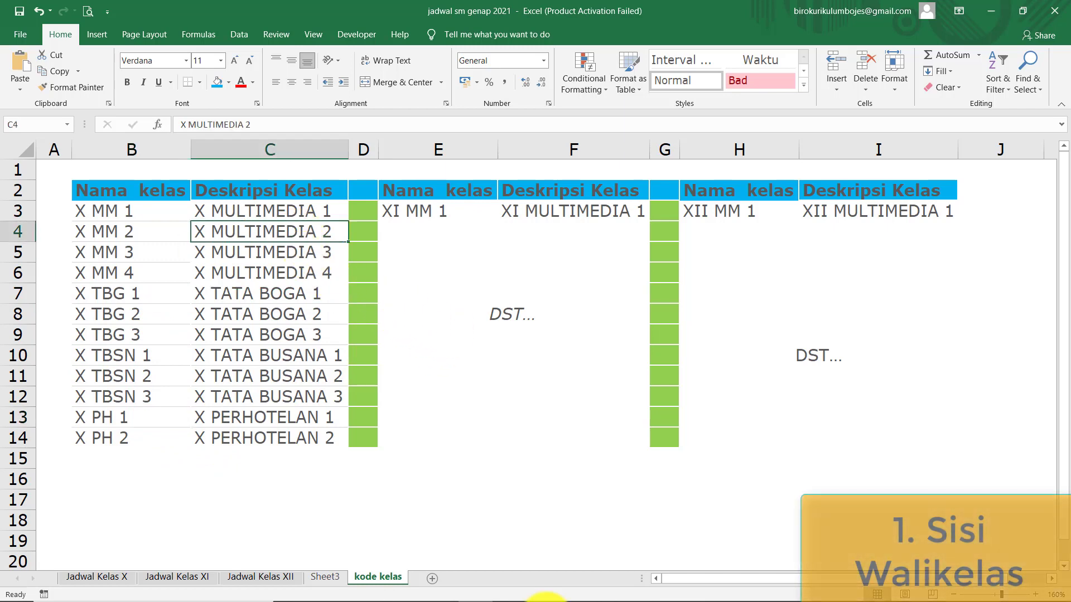
{"action": "left_click", "coordinate": [555, 252]}
{"action": "left_click", "coordinate": [760, 274]}
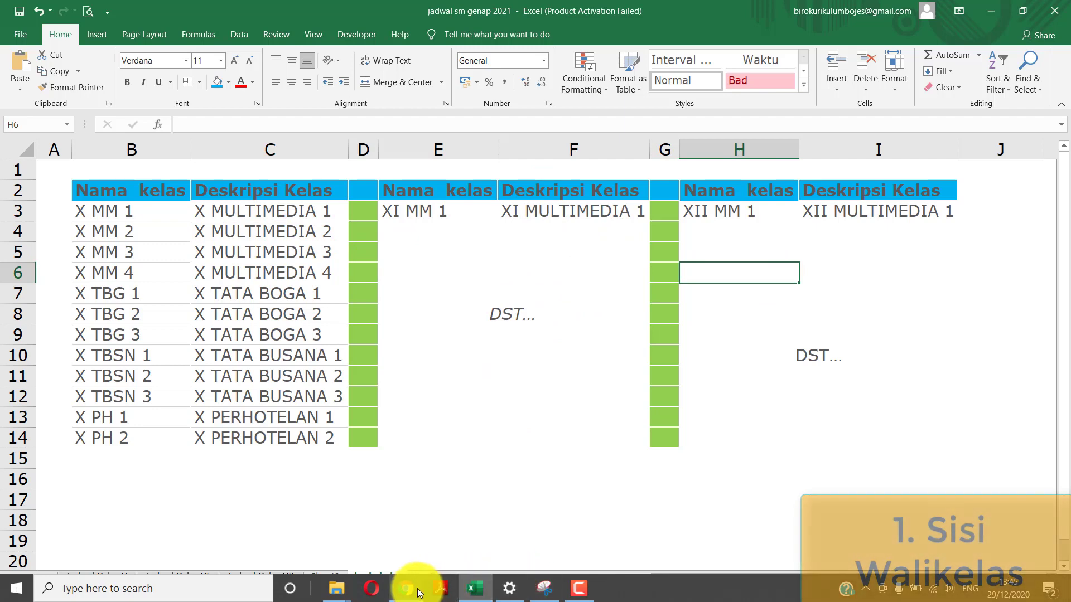
{"action": "left_click", "coordinate": [418, 590]}
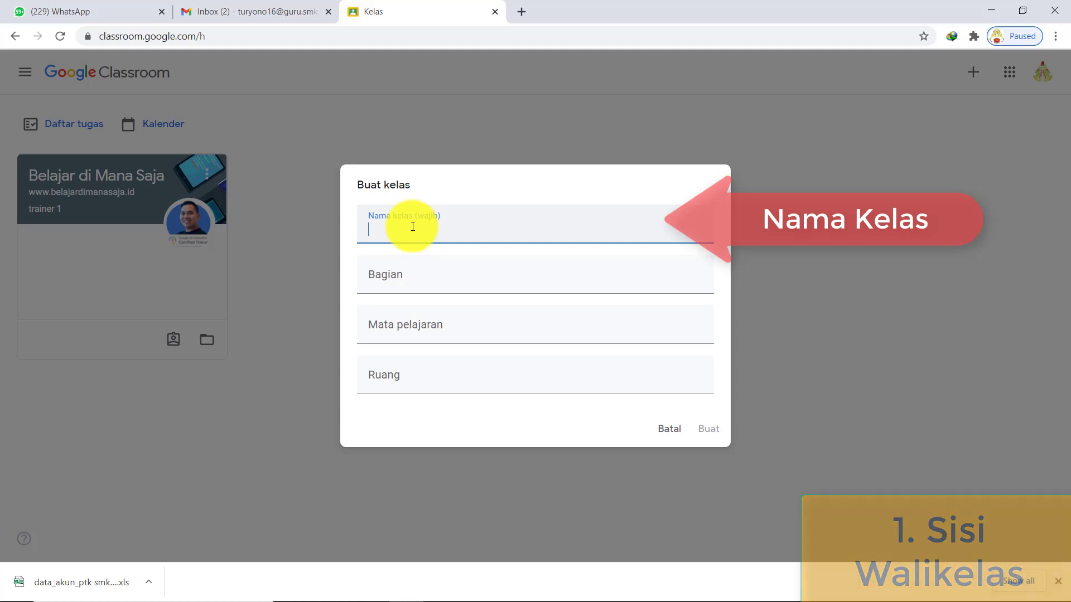
- Create class 'X MM 1' with the homeroom teacher's correctly spelled name as its section
{"action": "type", "text": "X MM"}
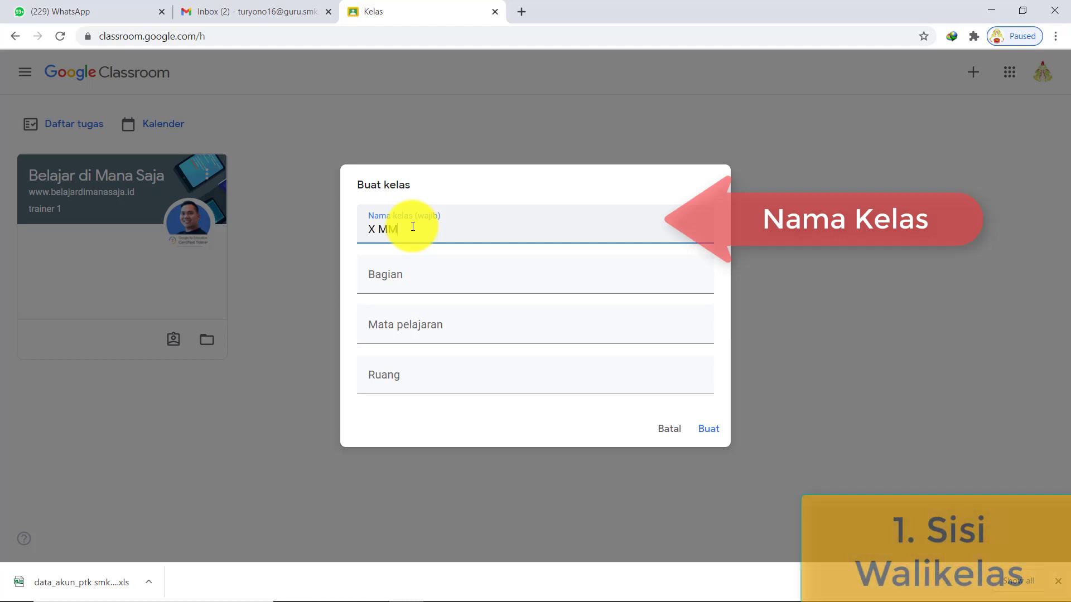
{"action": "type", "text": " 1"}
{"action": "left_click", "coordinate": [429, 282]}
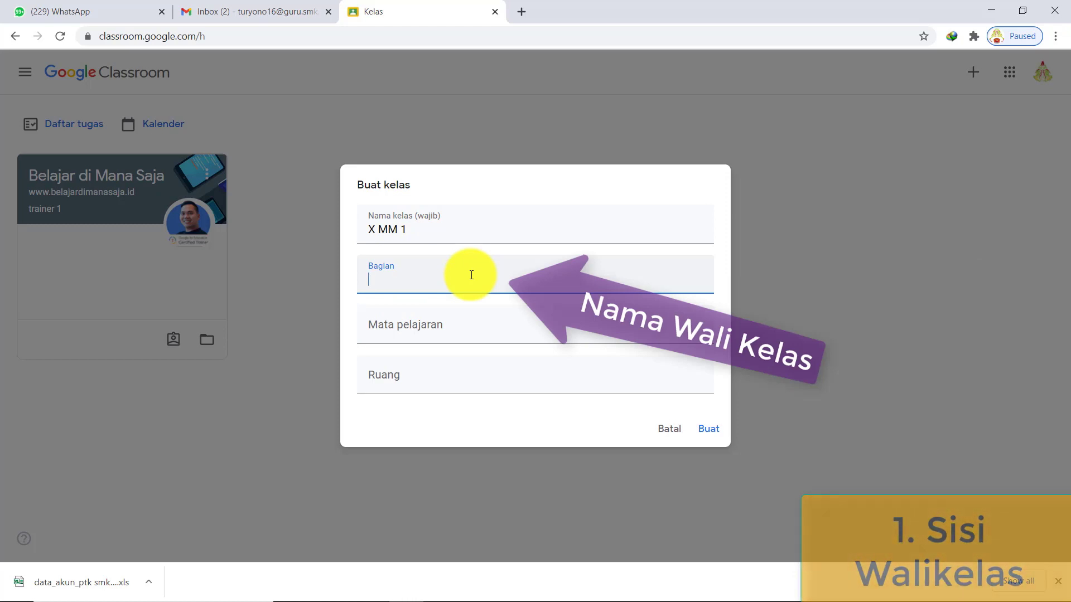
{"action": "key", "text": "BackSpace"}
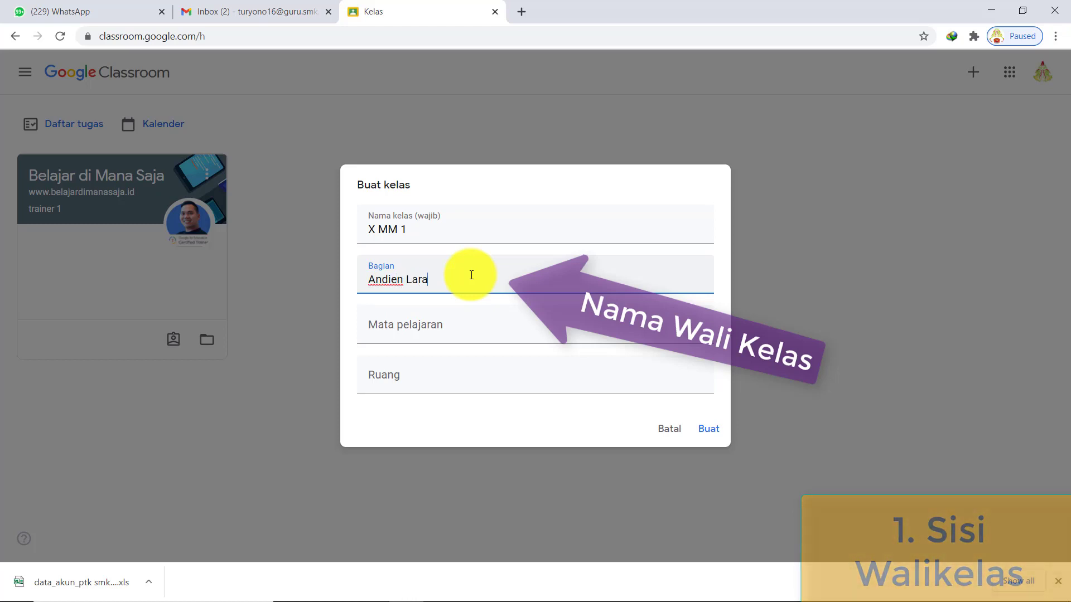
{"action": "type", "text": "s"}
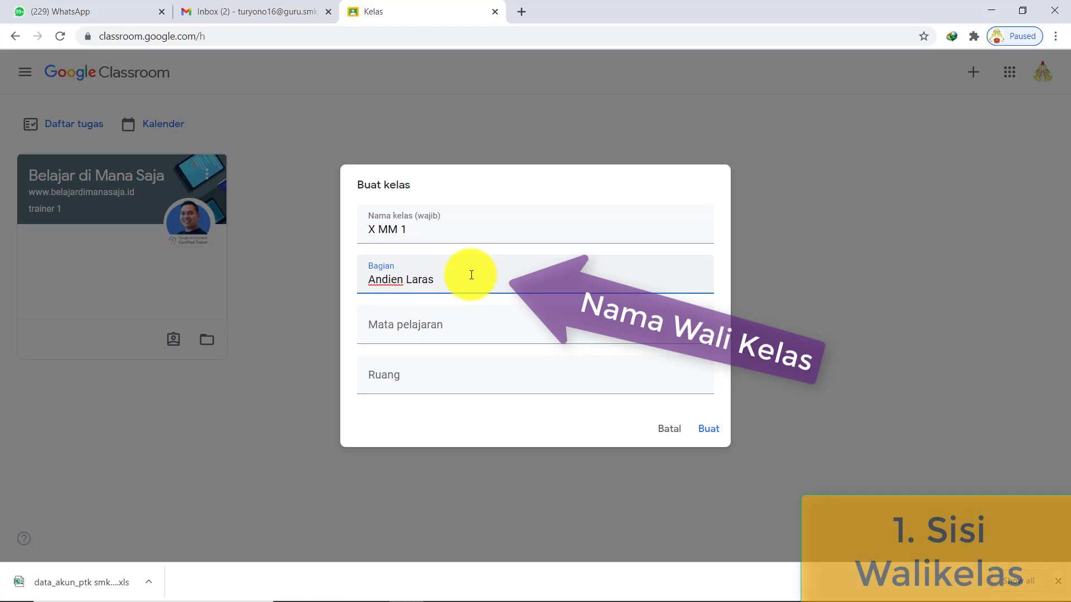
{"action": "left_click", "coordinate": [388, 278]}
{"action": "type", "text": "h"}
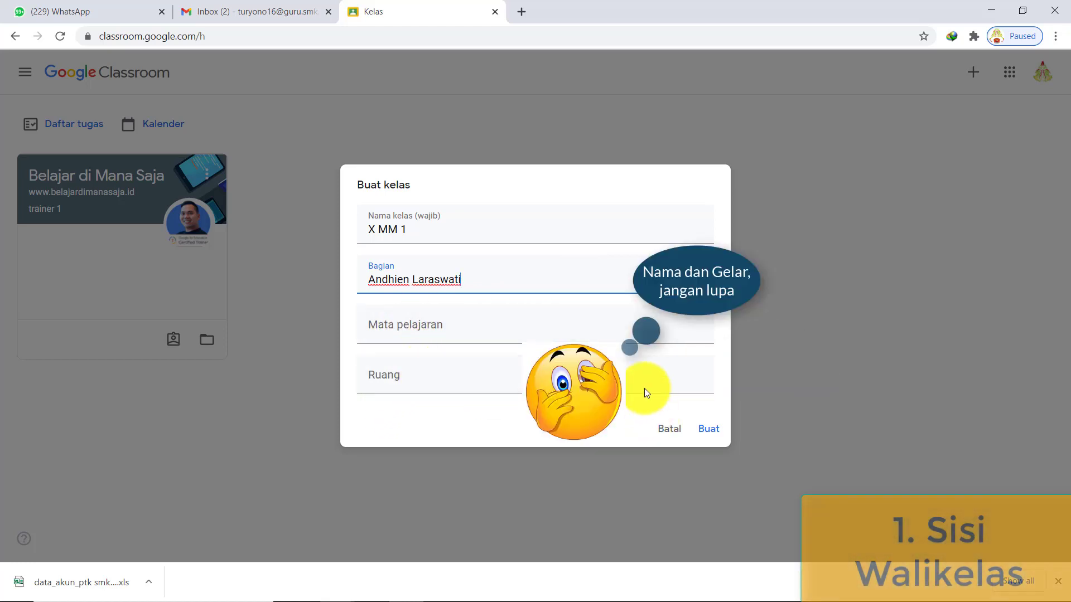
{"action": "left_click", "coordinate": [710, 433]}
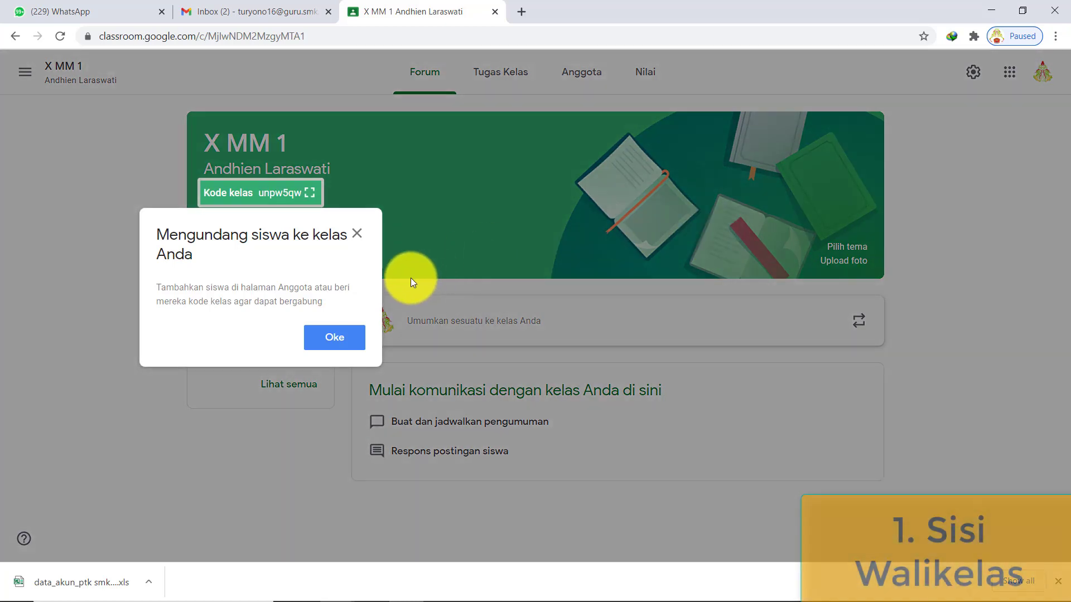
- Copy the X MM 1 invite link from the enlarged class code view
{"action": "left_click", "coordinate": [411, 278]}
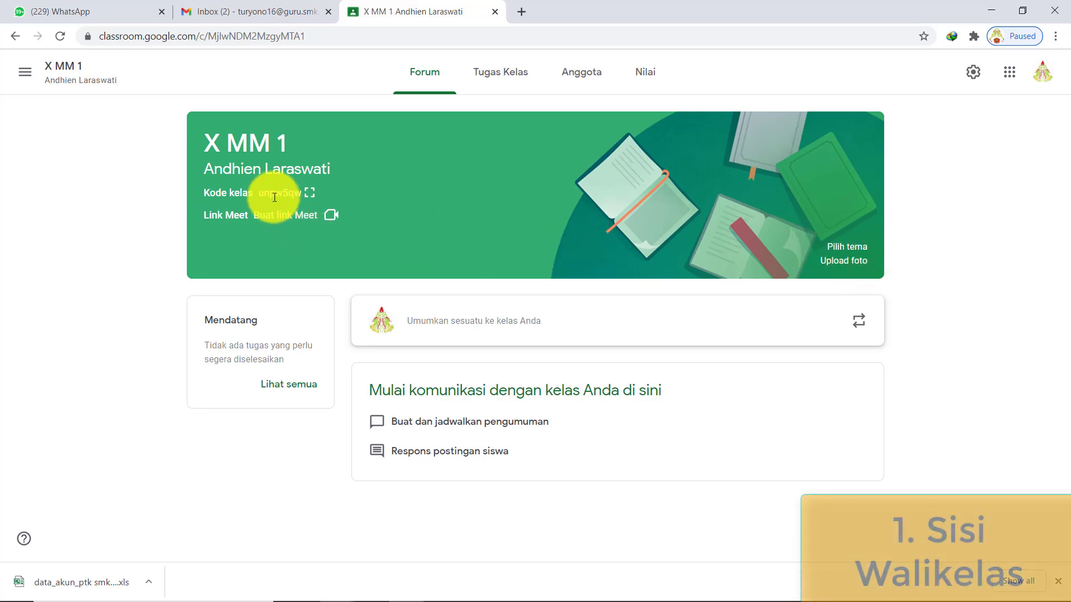
{"action": "left_click", "coordinate": [308, 197]}
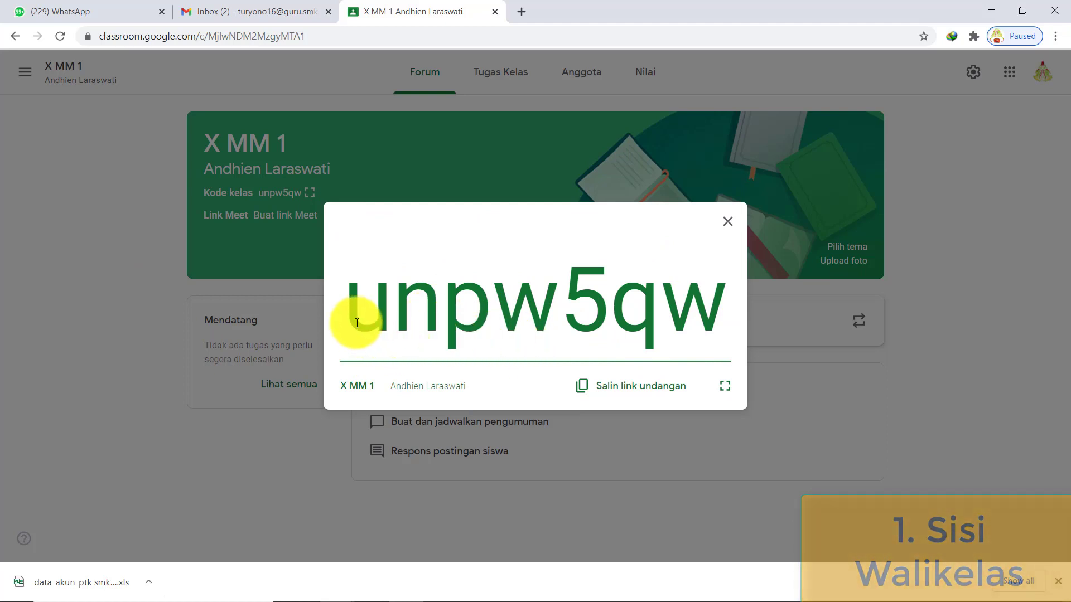
{"action": "left_click", "coordinate": [624, 386]}
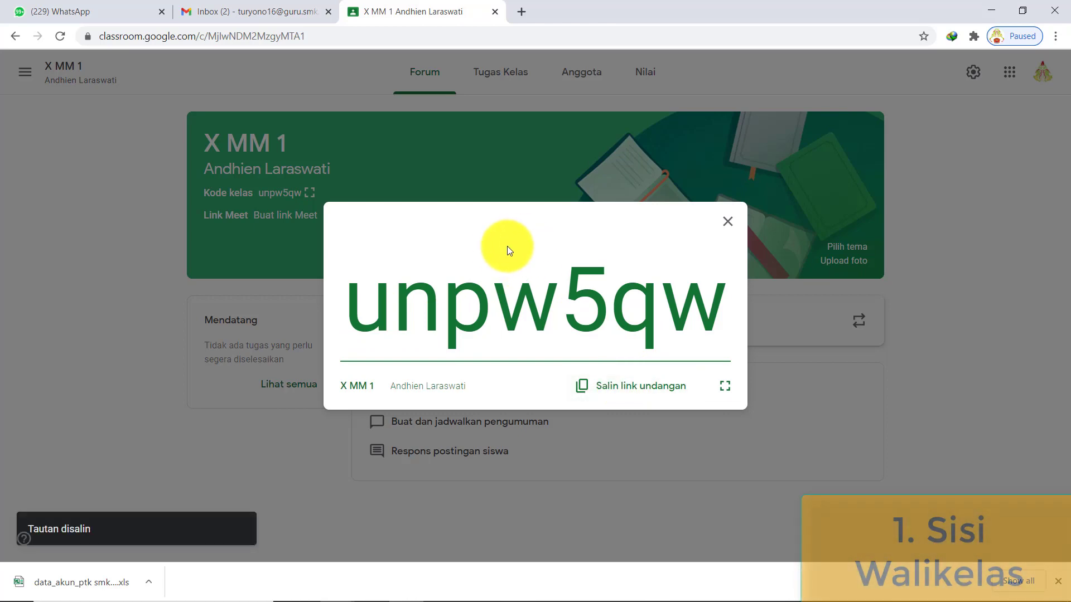
{"action": "left_click", "coordinate": [728, 222]}
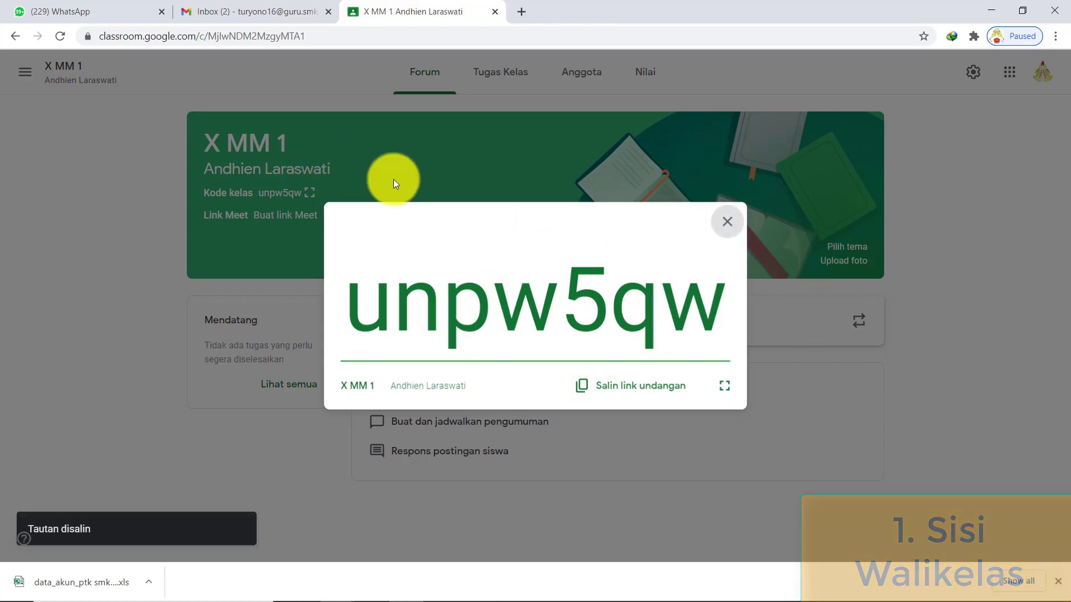
- Paste and send the X MM 1 invite link in the WhatsApp class chat, then return to Classroom
{"action": "left_click", "coordinate": [91, 11]}
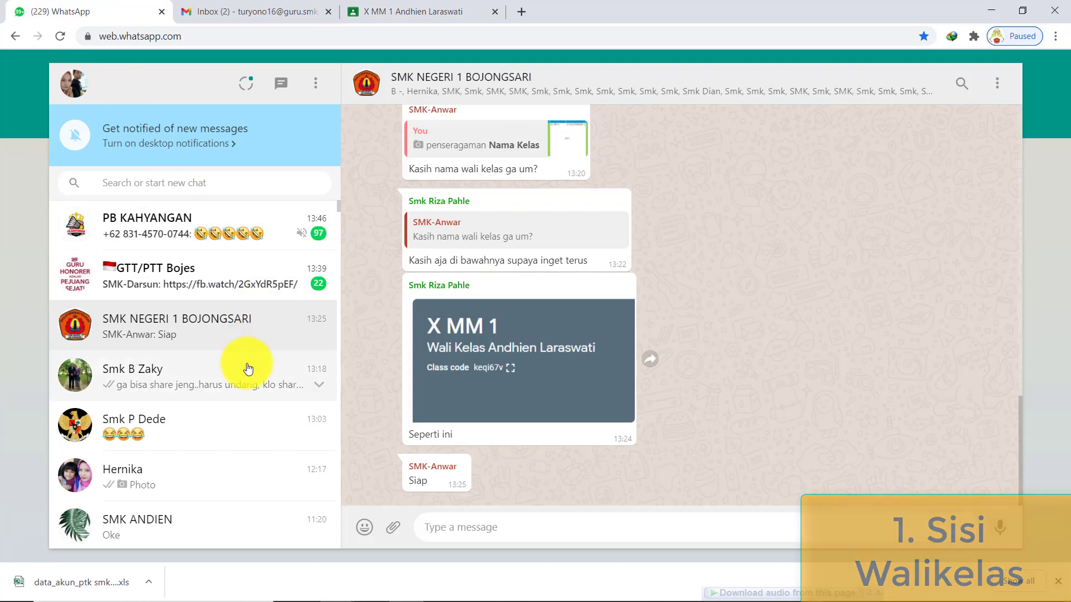
{"action": "scroll", "coordinate": [248, 368], "scroll_direction": "down", "scroll_amount": 1}
{"action": "left_click", "coordinate": [203, 466]}
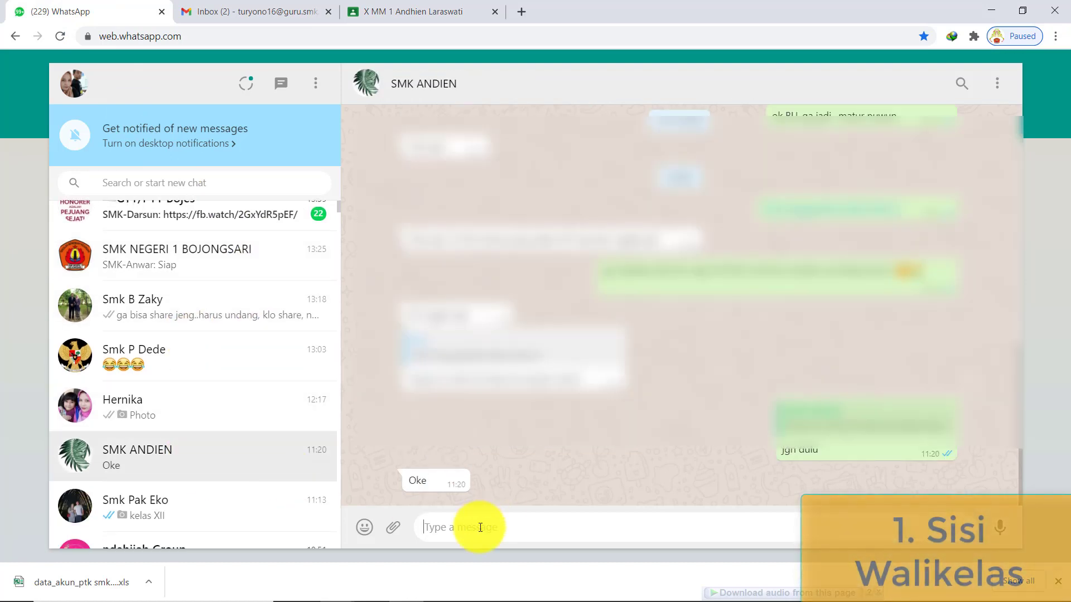
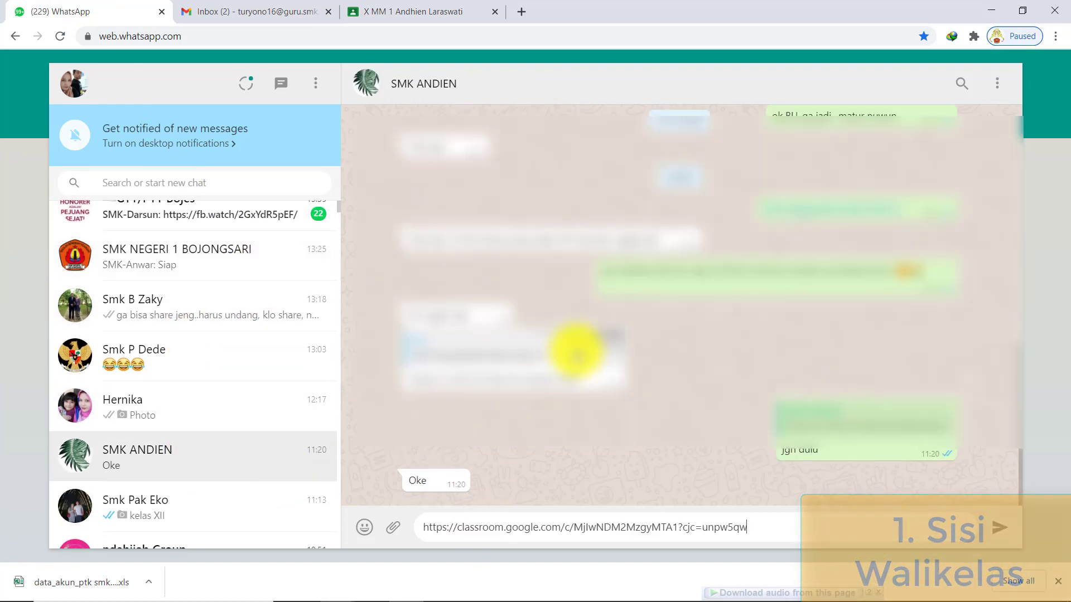
{"action": "key", "text": "Return"}
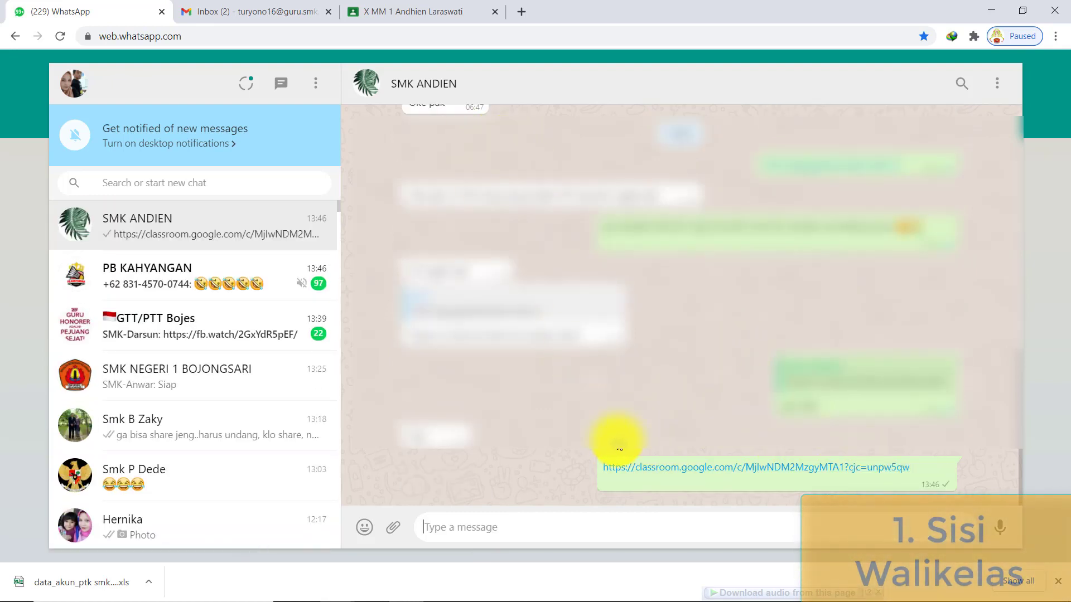
{"action": "left_click", "coordinate": [400, 14]}
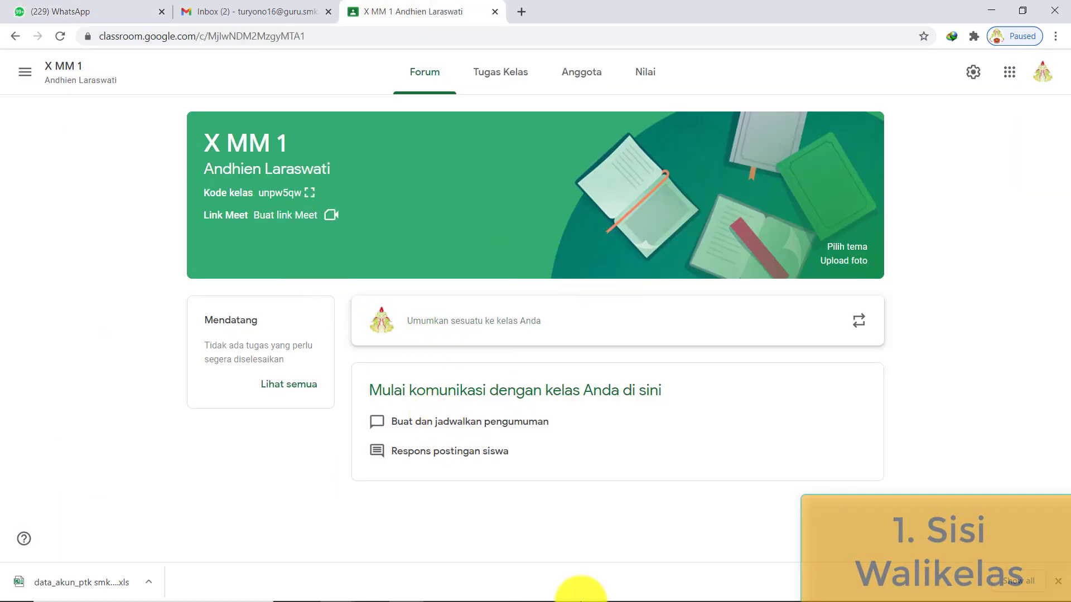
- Review the Sheet3 steps on class name, section, class code sharing and weekly topics, then return to X MM 1
{"action": "mouse_move", "coordinate": [581, 596]}
{"action": "left_click", "coordinate": [486, 589]}
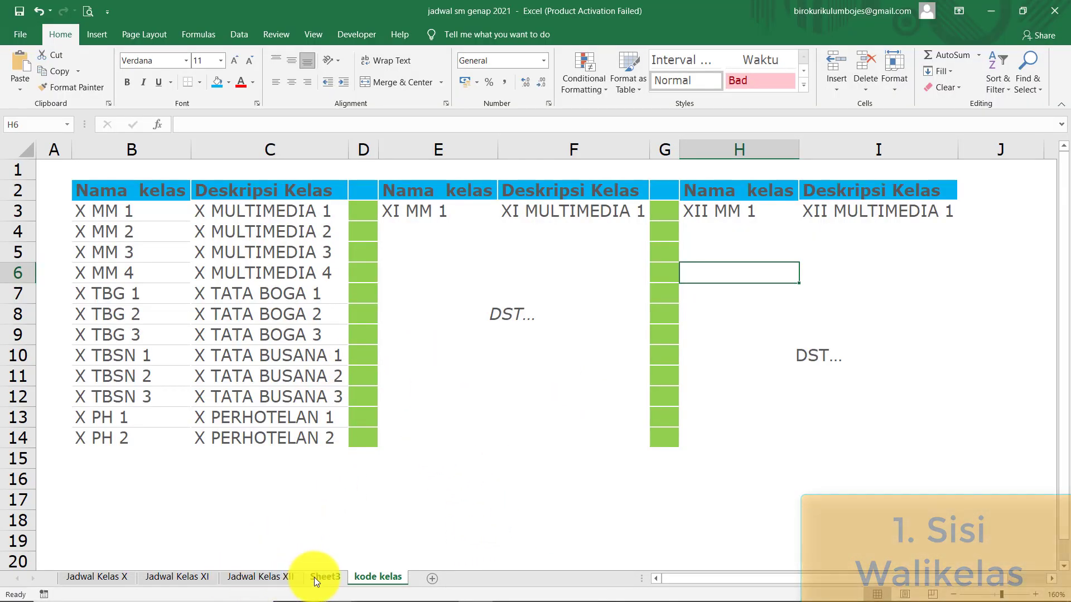
{"action": "left_click", "coordinate": [322, 577]}
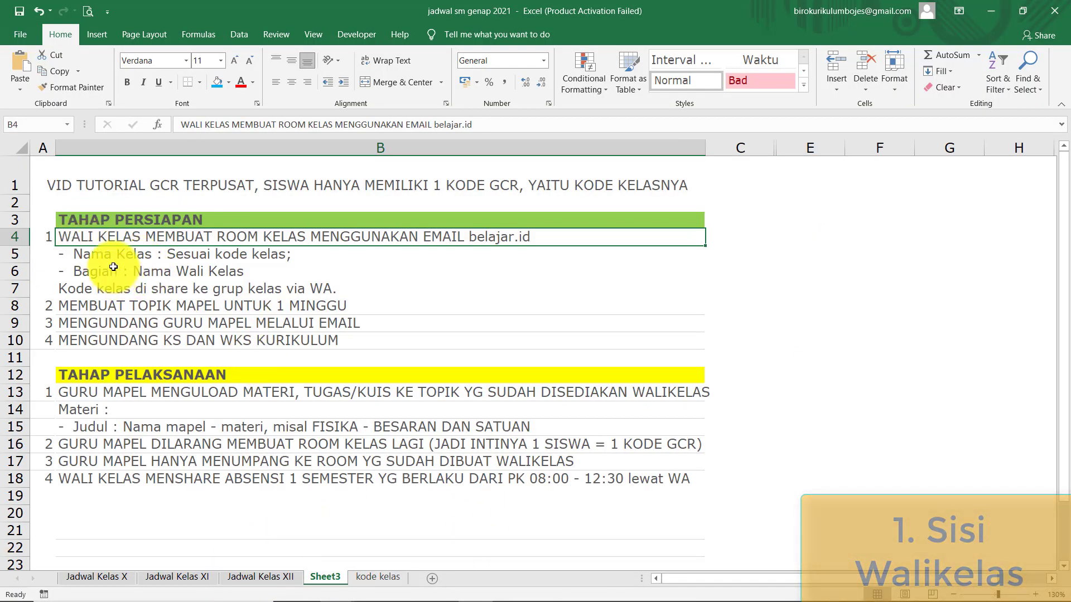
{"action": "left_click", "coordinate": [115, 258]}
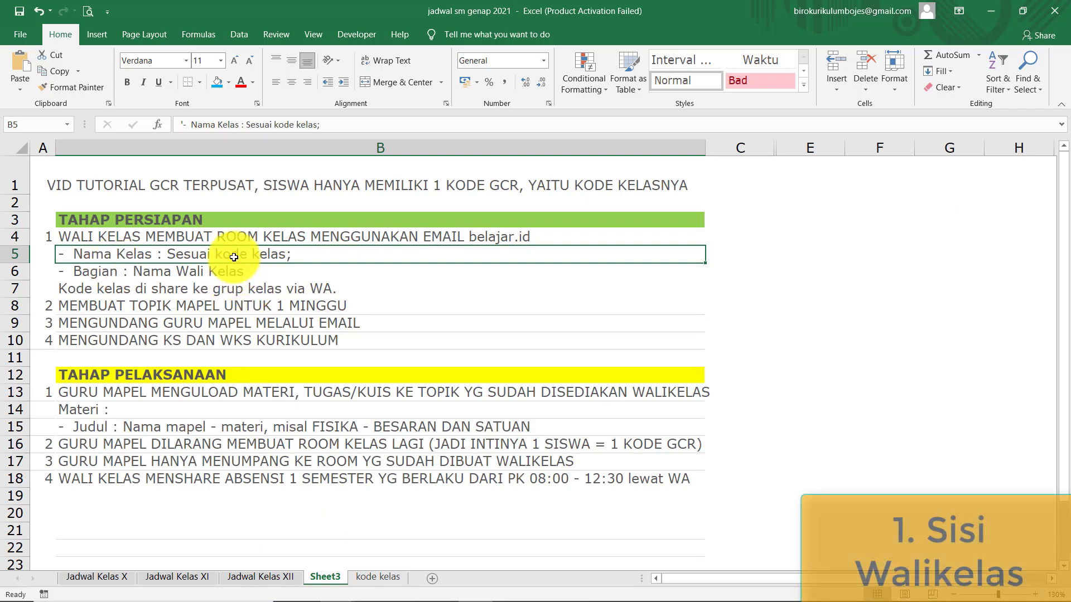
{"action": "left_click", "coordinate": [126, 278]}
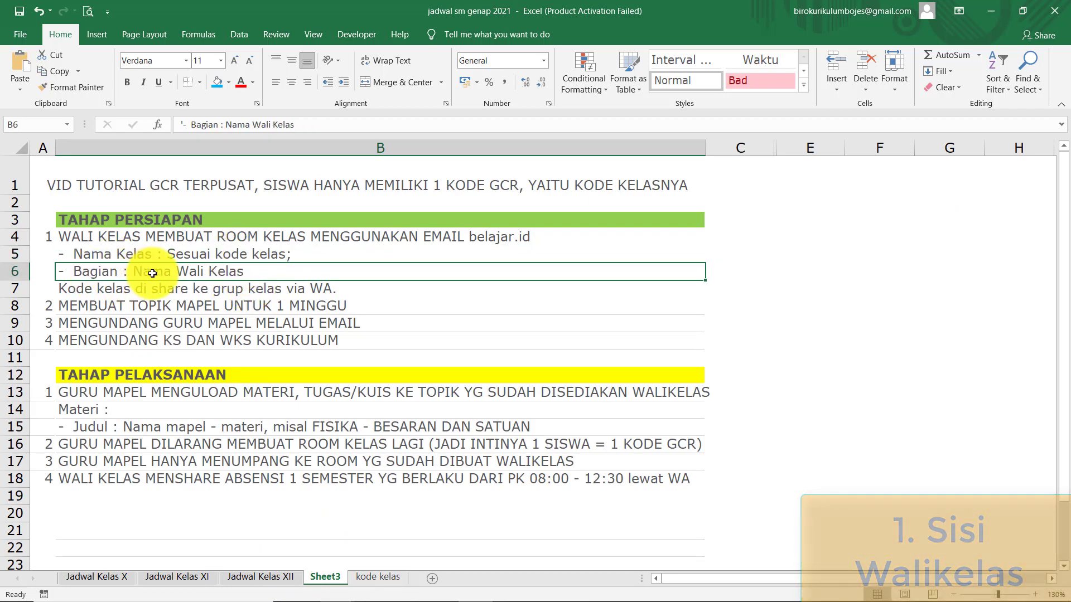
{"action": "left_click", "coordinate": [67, 288]}
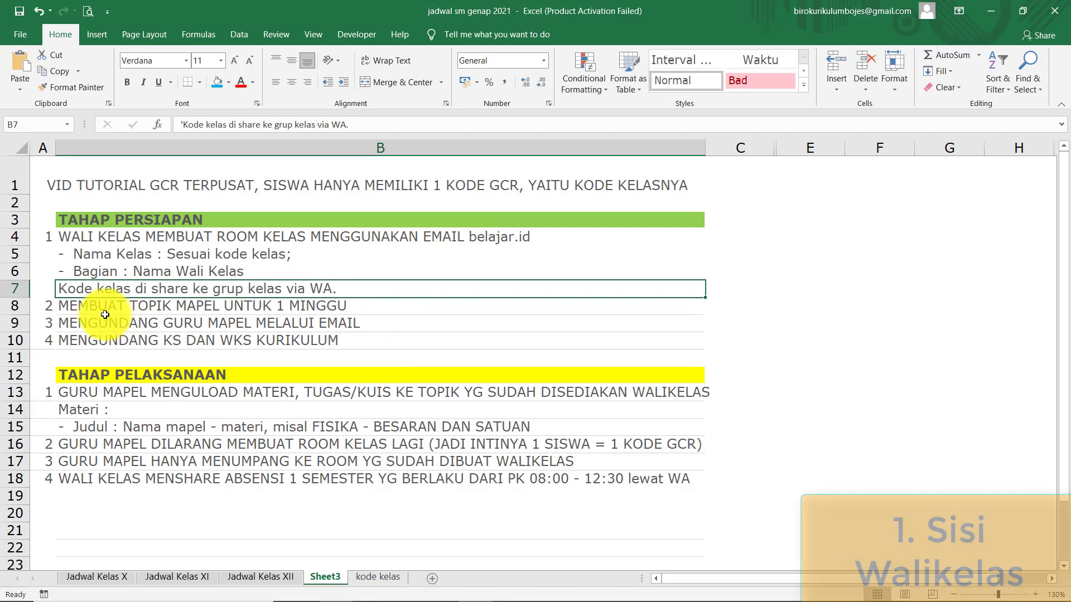
{"action": "left_click", "coordinate": [123, 310]}
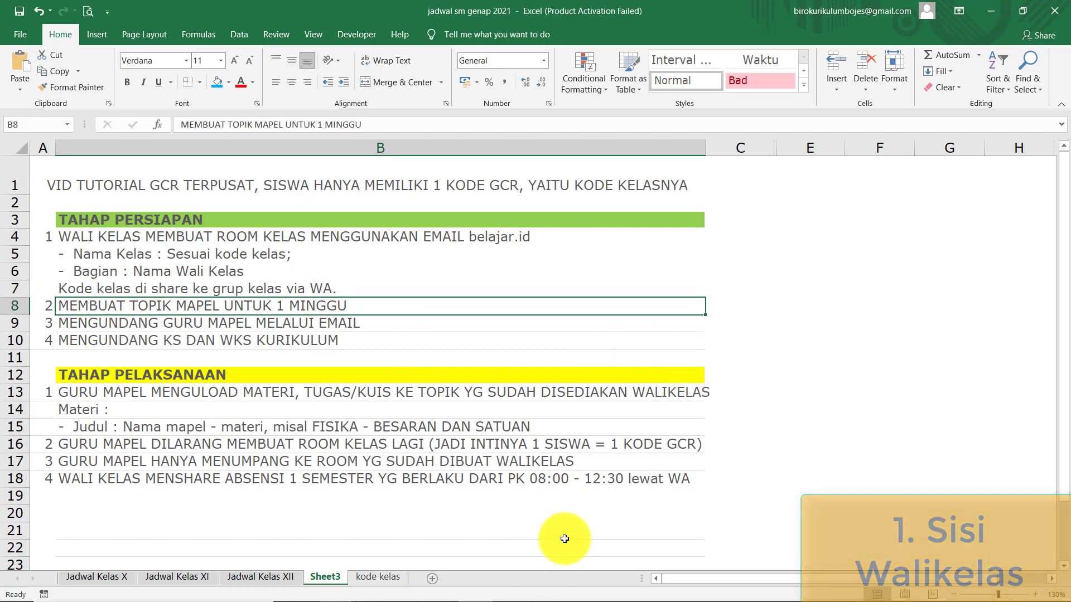
{"action": "mouse_move", "coordinate": [480, 590]}
{"action": "left_click", "coordinate": [417, 504]}
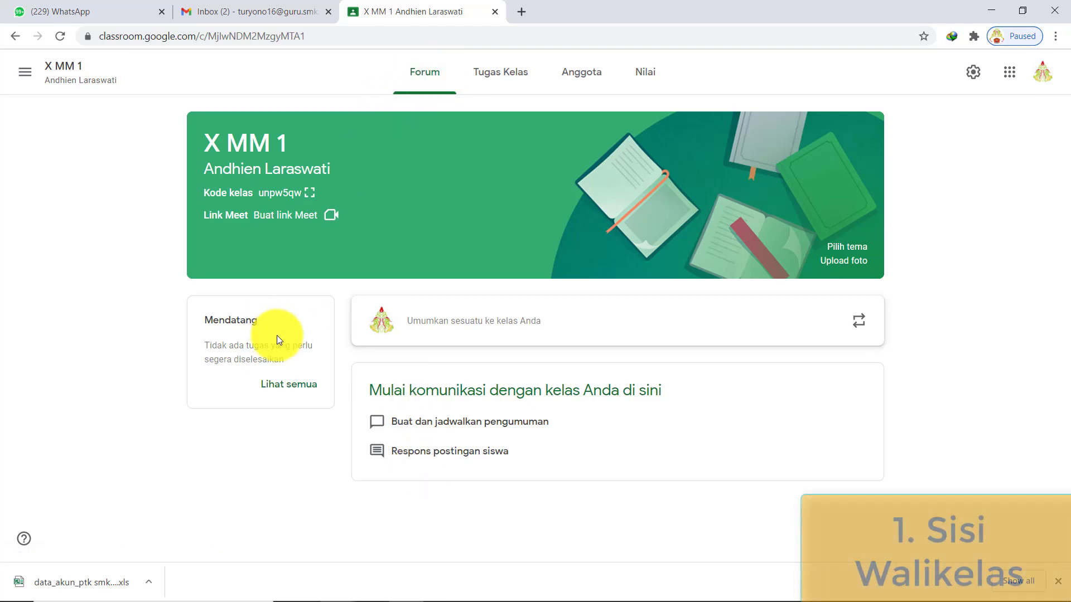
- Create the topic 'SENIN, 4 JANUARI 2020' on the X MM 1 Tugas Kelas page
{"action": "left_click", "coordinate": [510, 77]}
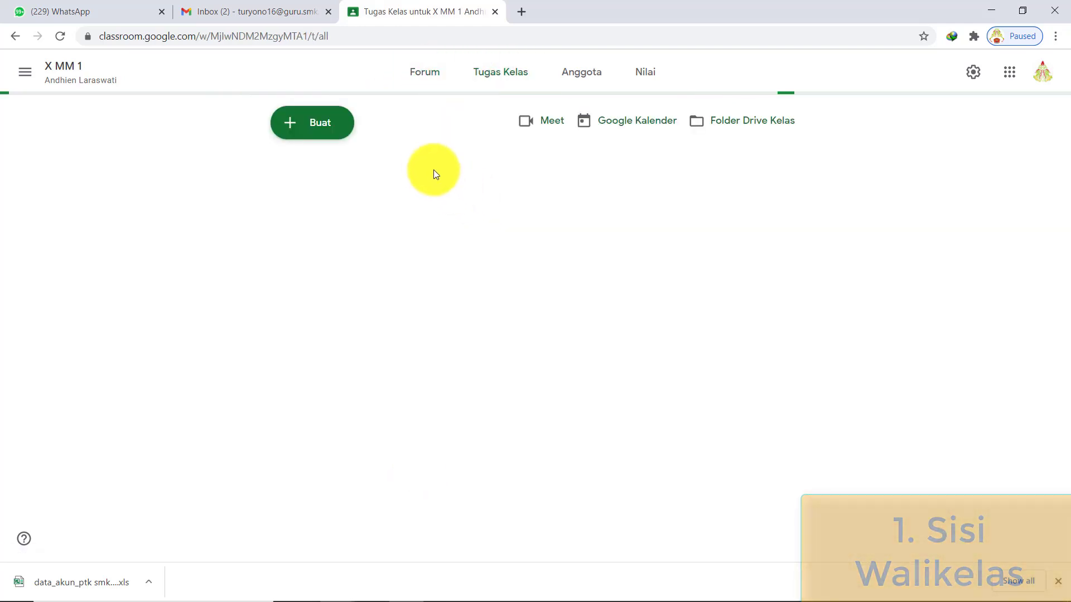
{"action": "left_click", "coordinate": [320, 135]}
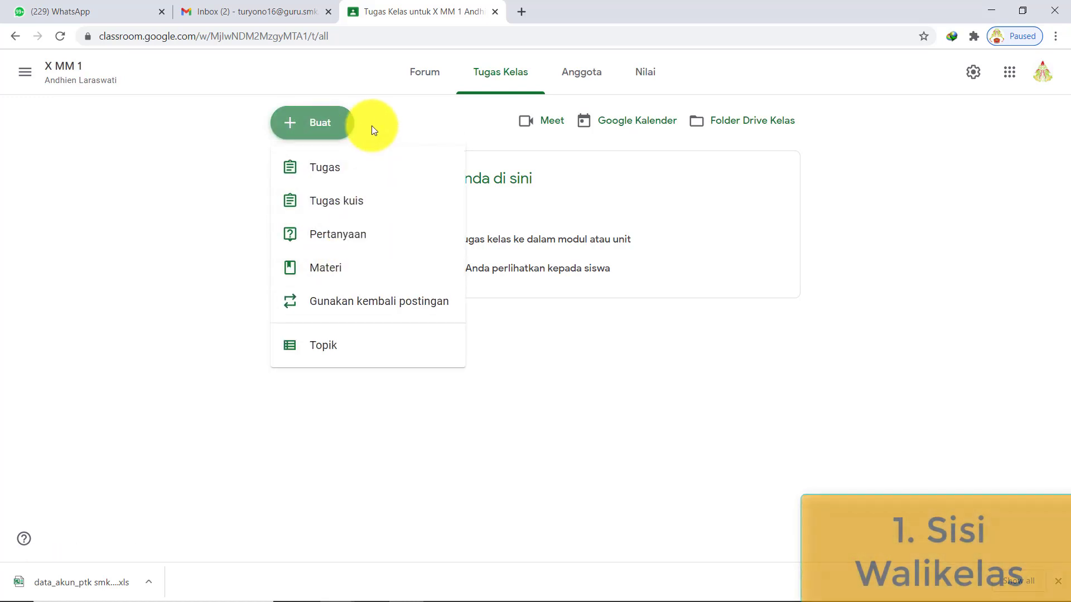
{"action": "left_click", "coordinate": [354, 358]}
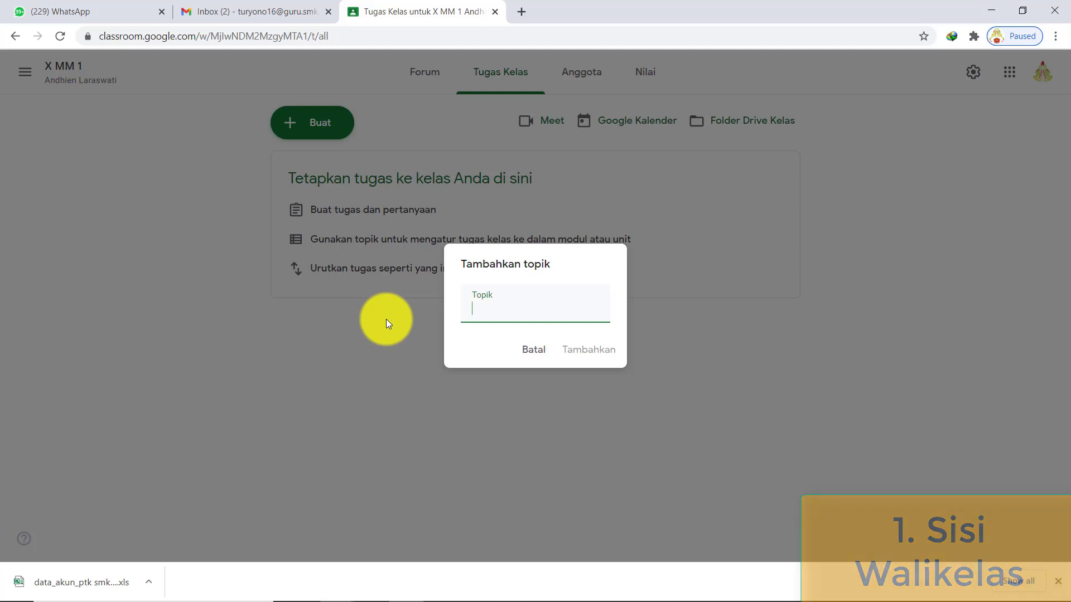
{"action": "type", "text": "S"}
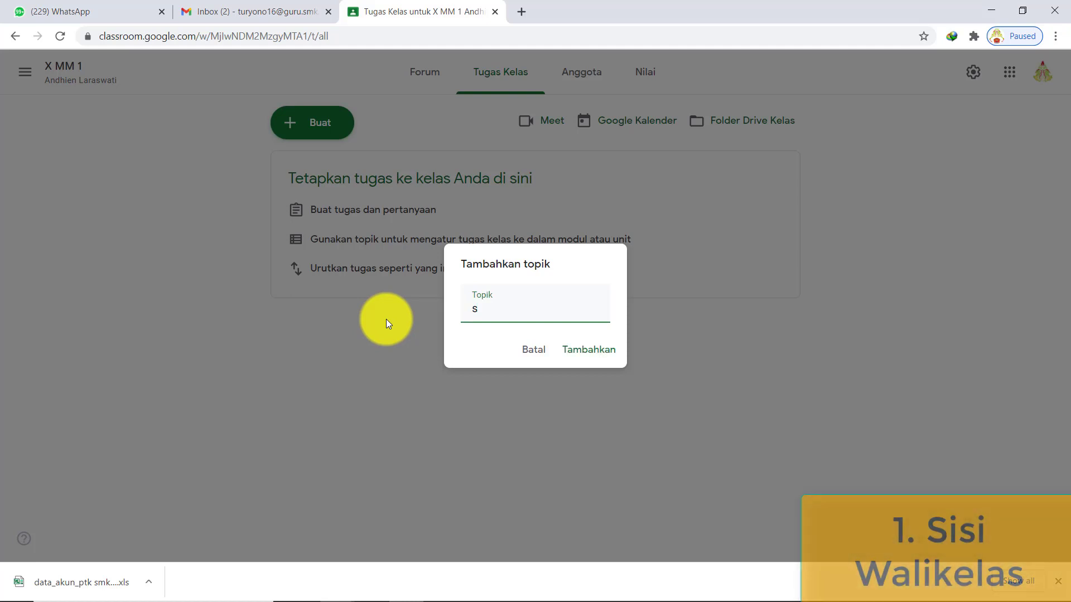
{"action": "key", "text": "BackSpace"}
{"action": "type", "text": "SENI"}
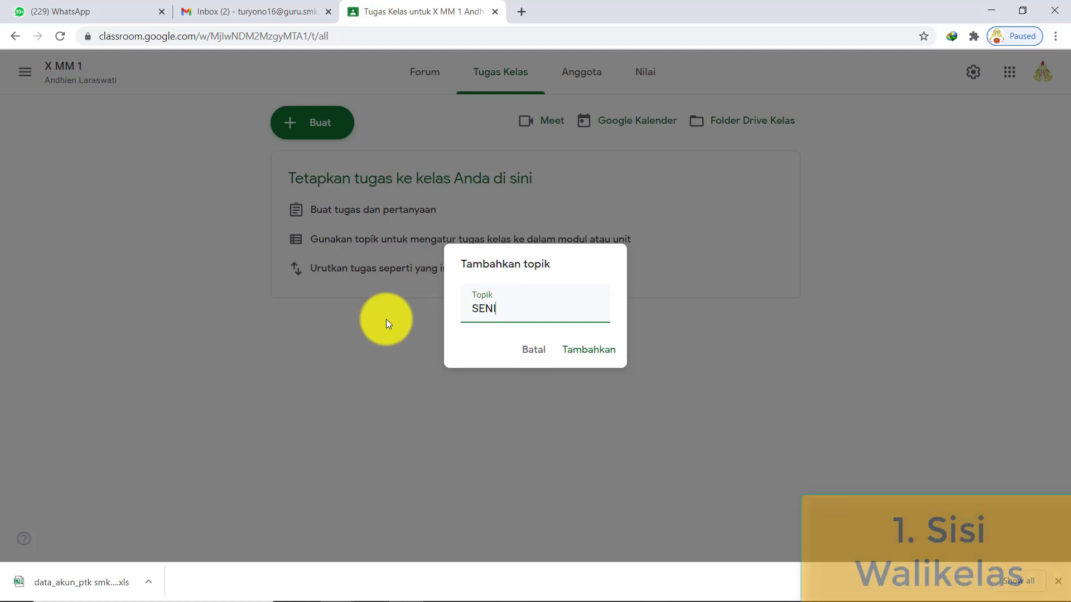
{"action": "type", "text": "N, 4 J"}
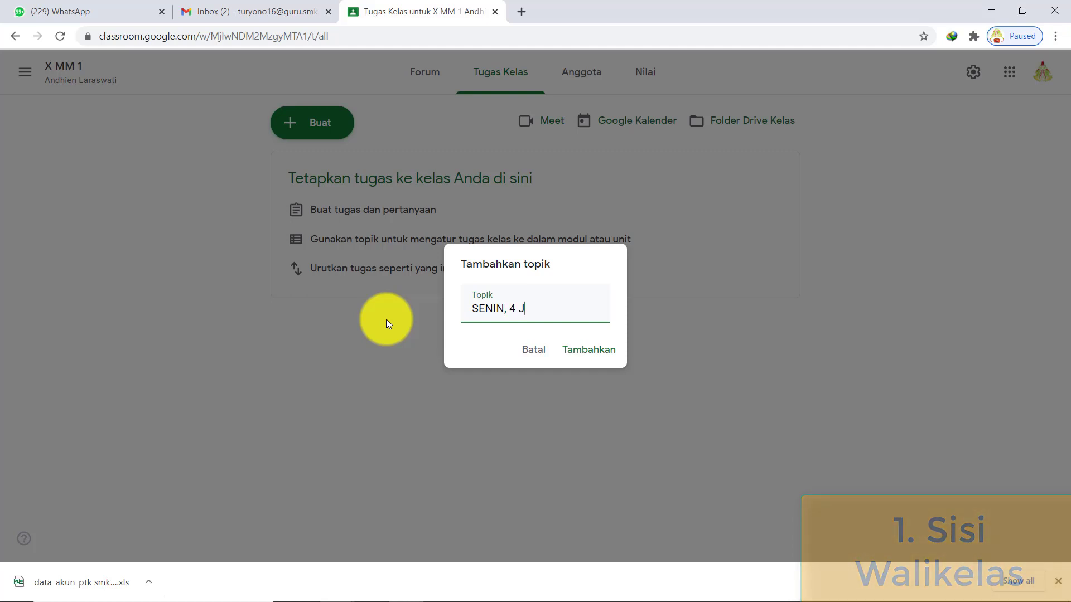
{"action": "type", "text": "ANUARI 2020"}
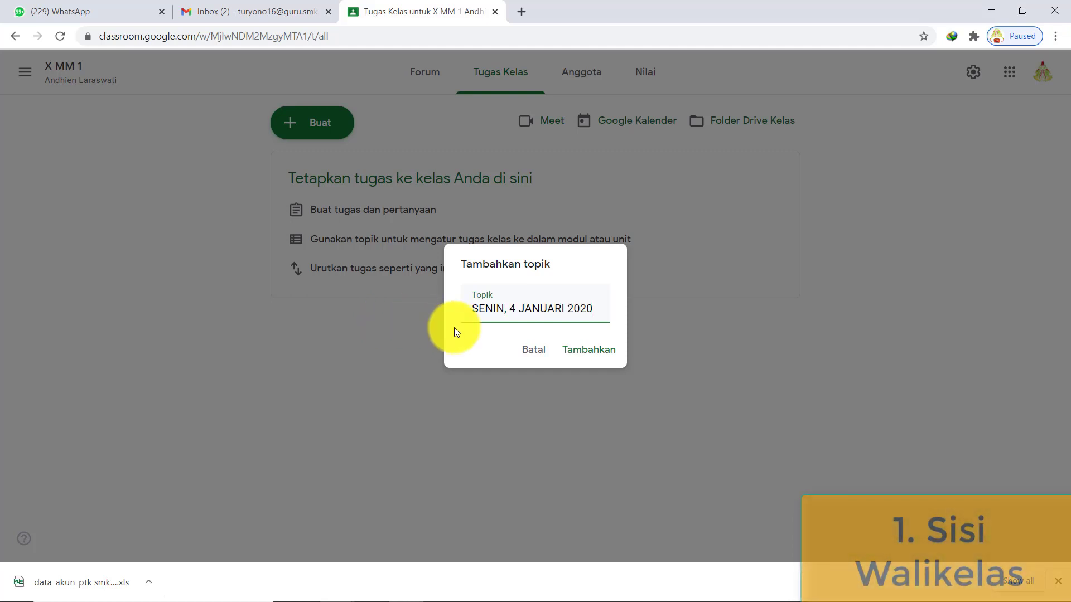
{"action": "left_click", "coordinate": [577, 347]}
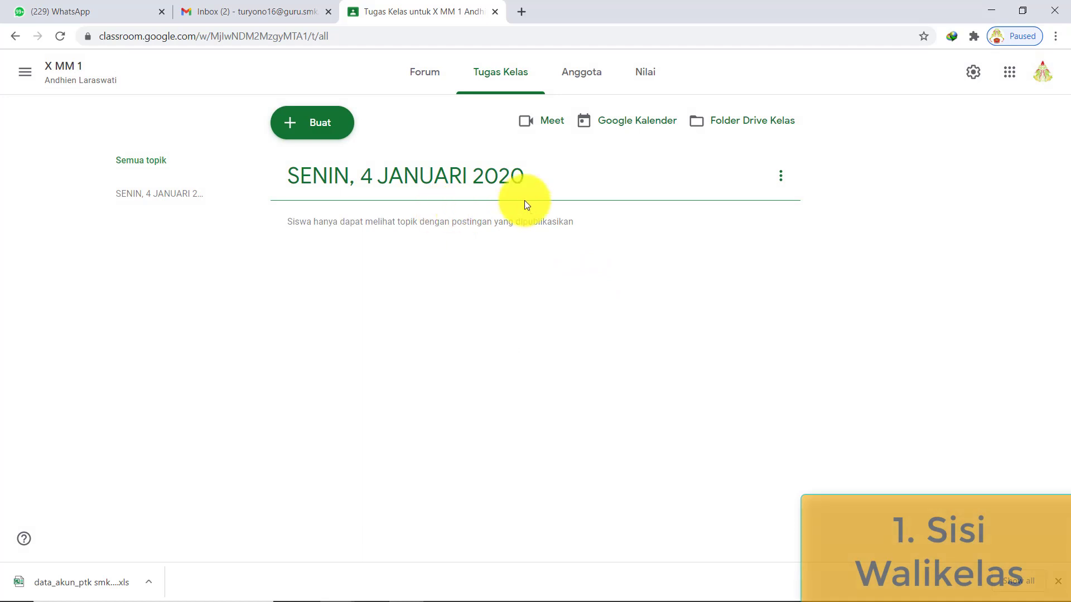
{"action": "left_click", "coordinate": [312, 122]}
- Add the topic 'SELASA, 5 JANUARI 2020' and dismiss the reordering tip
{"action": "left_click", "coordinate": [391, 358]}
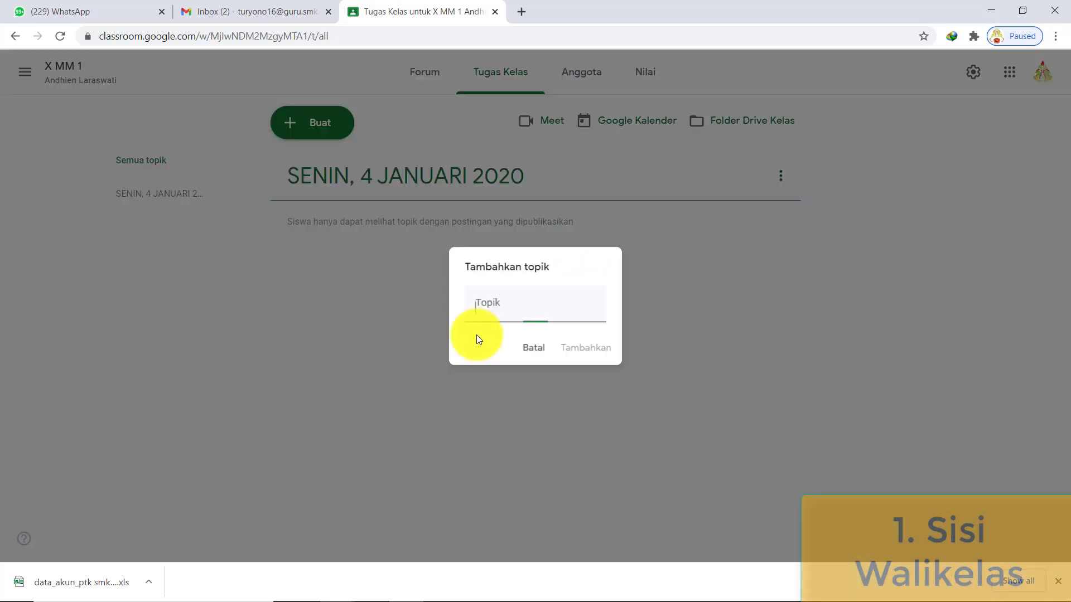
{"action": "type", "text": "AW"}
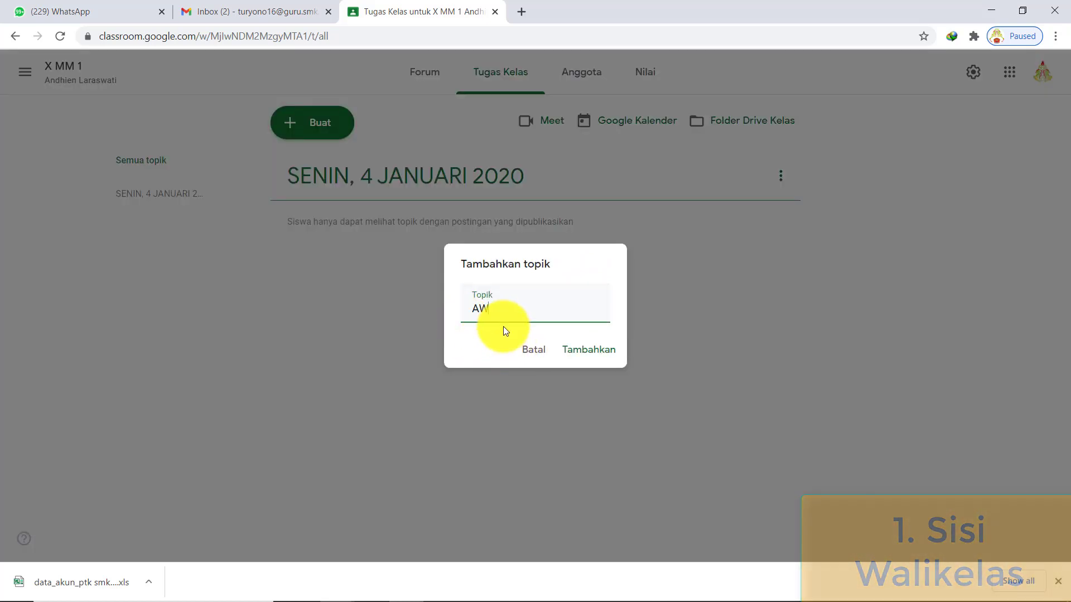
{"action": "key", "text": "BackSpace"}
{"action": "key", "text": "BackSpace"}
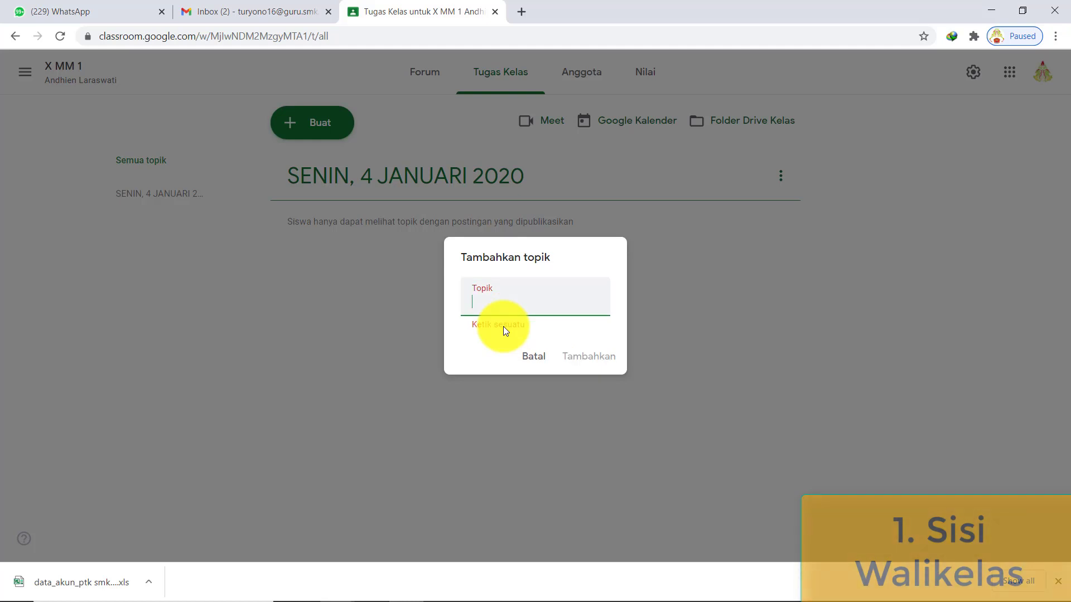
{"action": "type", "text": "SELASA"}
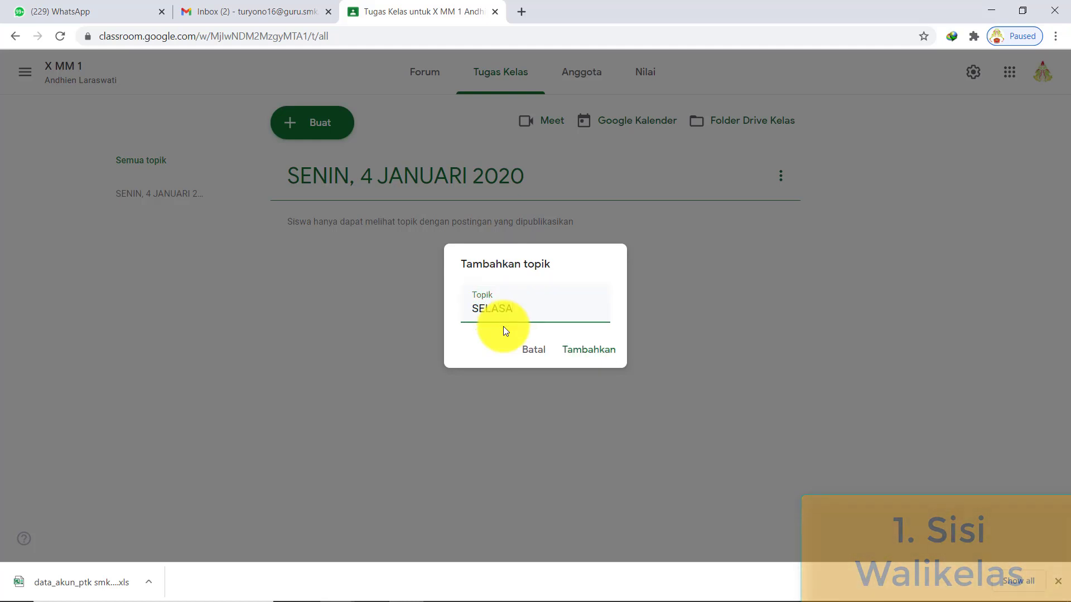
{"action": "type", "text": ", 5 J"}
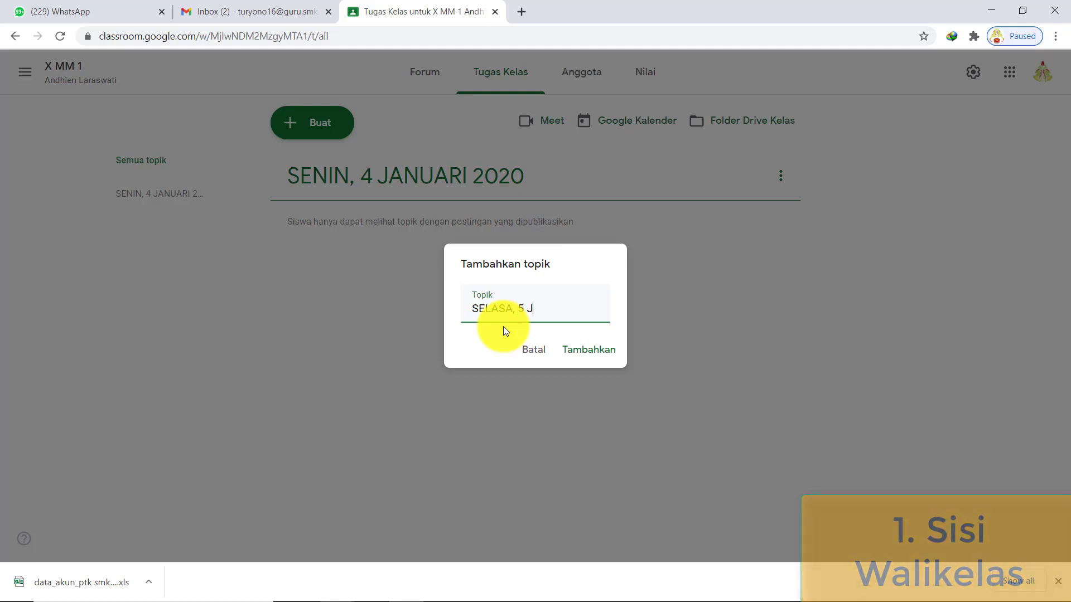
{"action": "type", "text": "ANUARI 2020"}
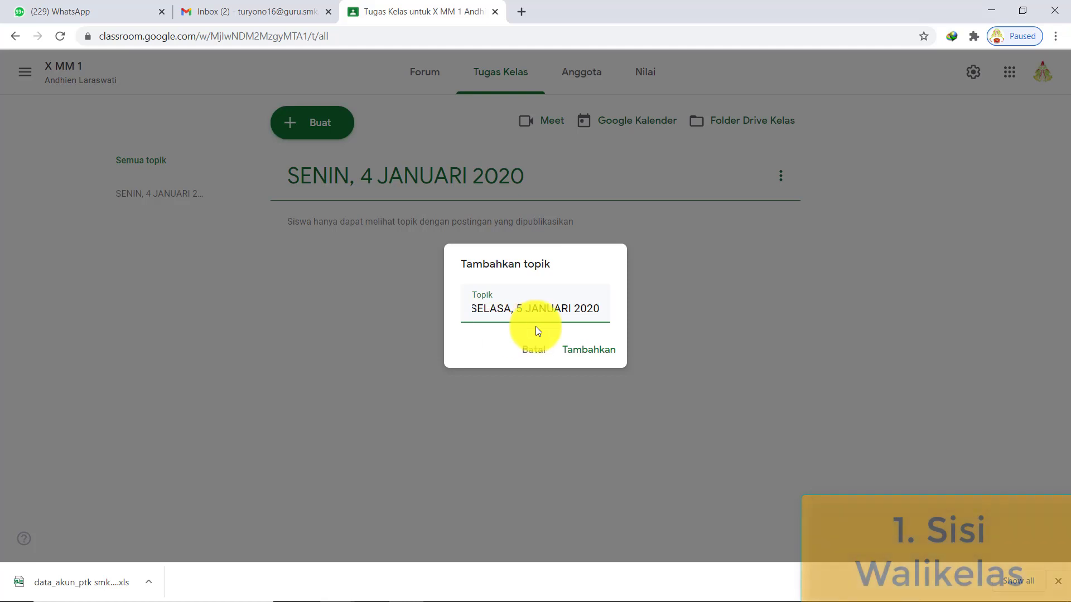
{"action": "left_click", "coordinate": [592, 360]}
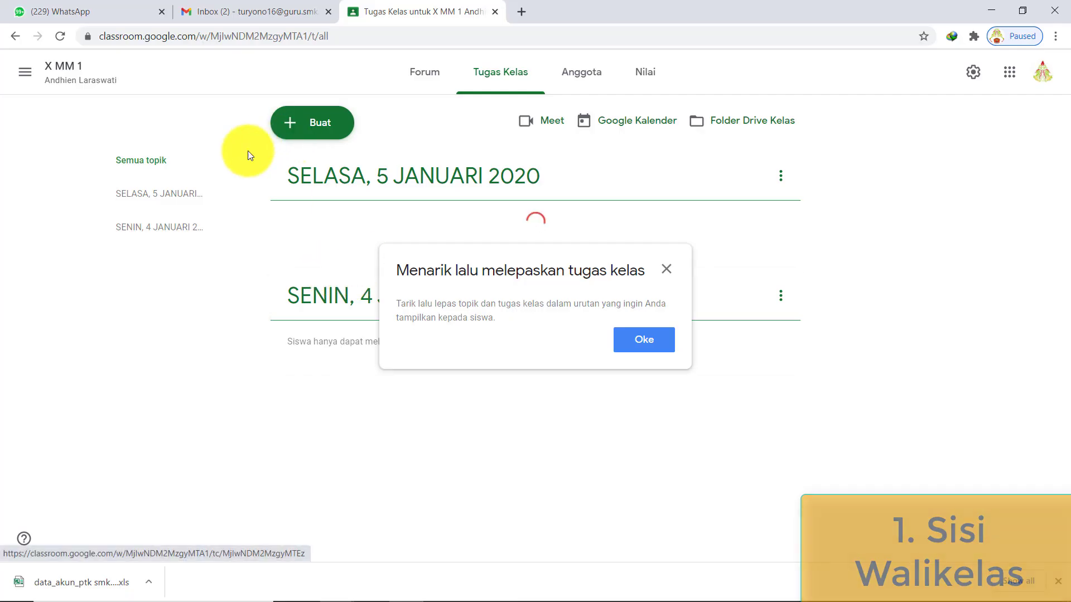
{"action": "left_click", "coordinate": [667, 270]}
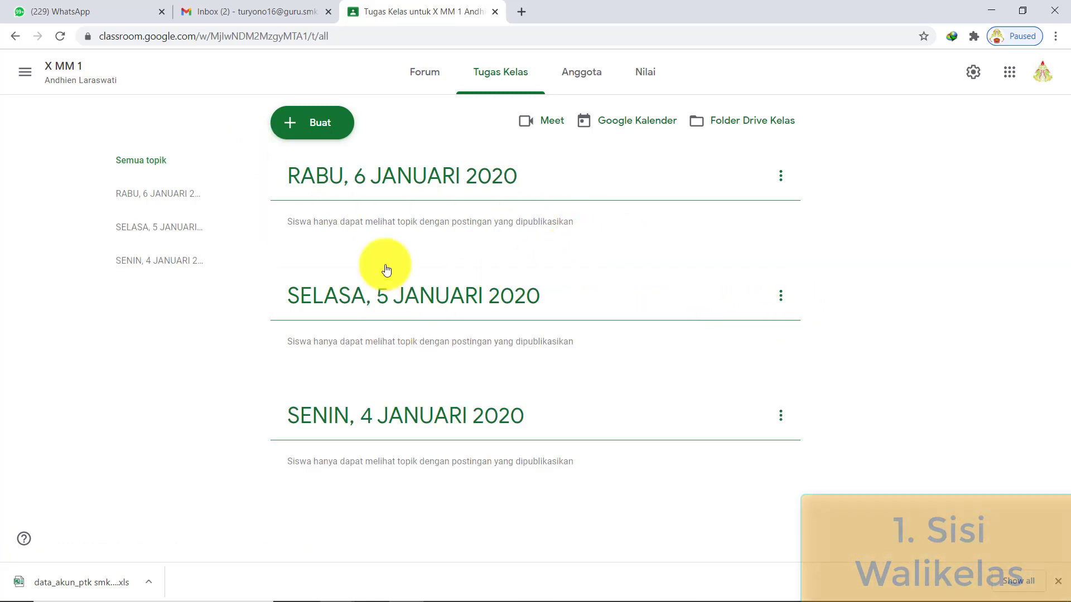
- Add the topic 'KAMIS, 7 JANUARI 2020'
{"action": "left_click", "coordinate": [322, 123]}
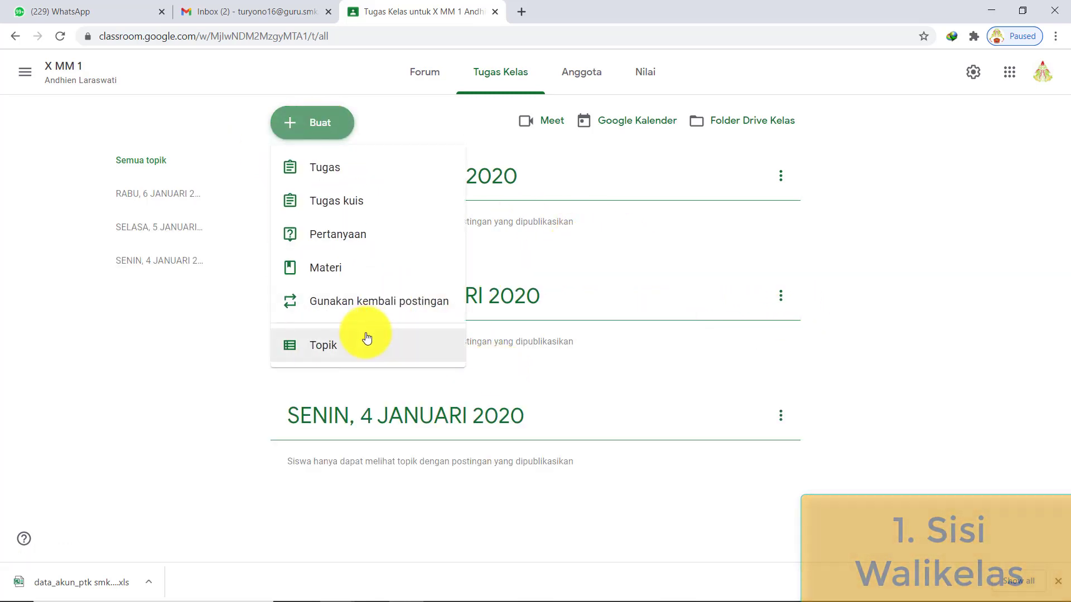
{"action": "left_click", "coordinate": [416, 336]}
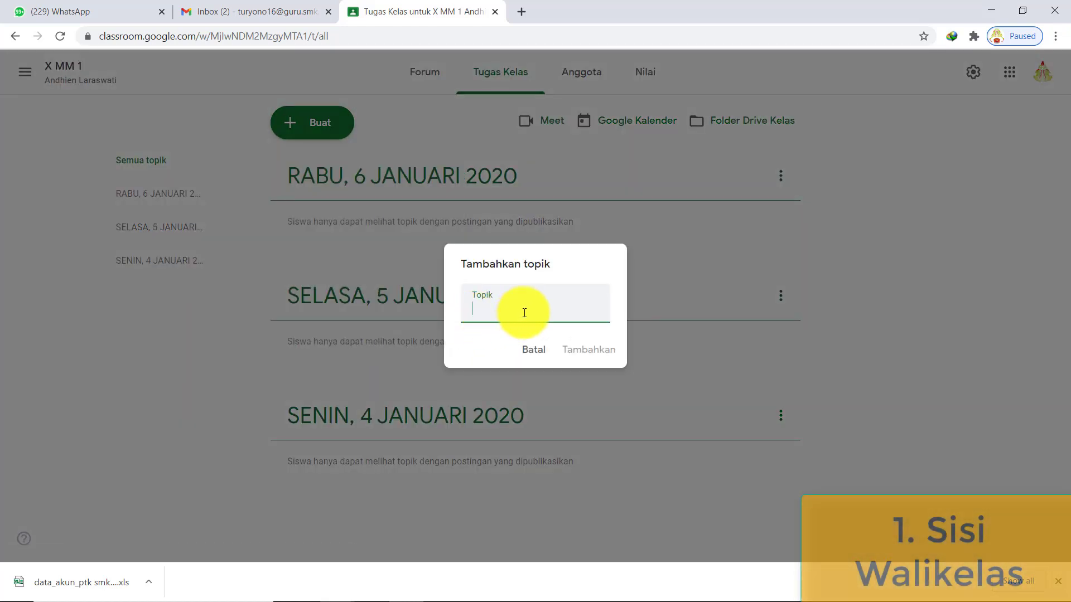
{"action": "type", "text": "KAMIS, 7 JANUARI 2020"}
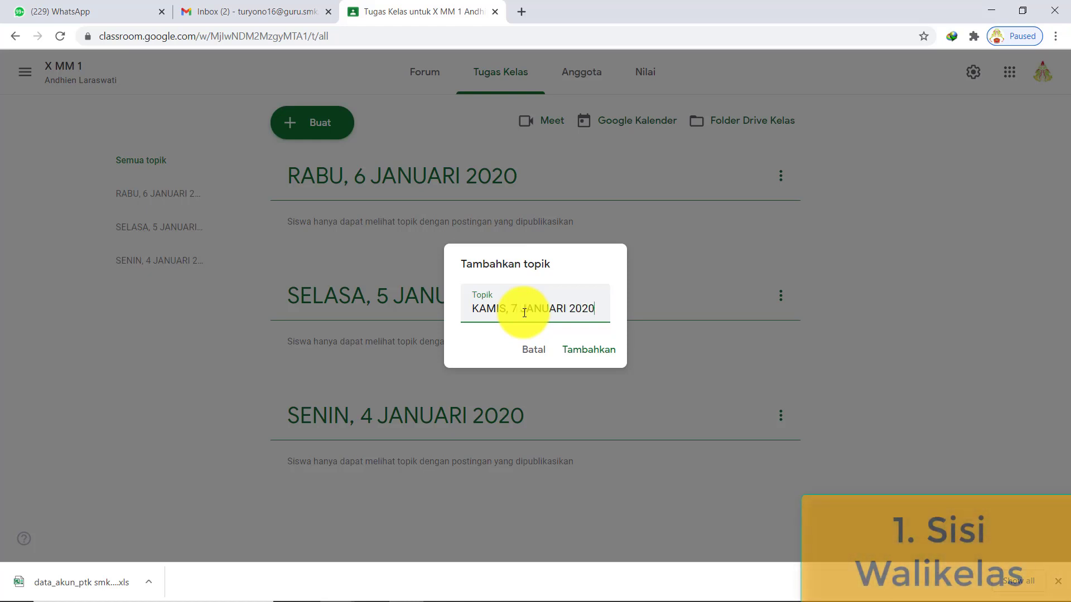
{"action": "left_click", "coordinate": [585, 350]}
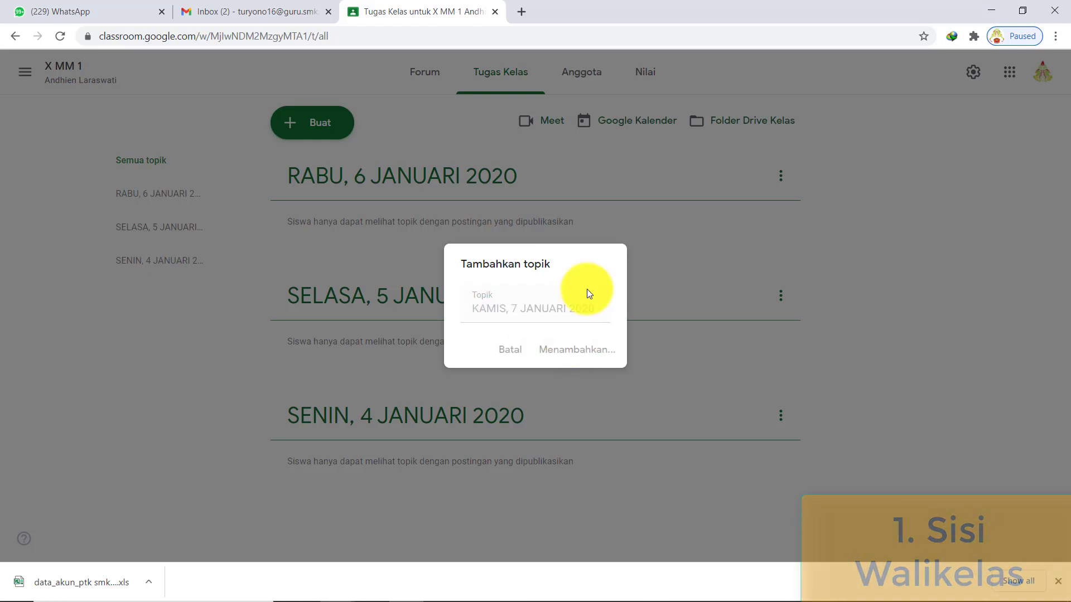
{"action": "scroll", "coordinate": [533, 250], "scroll_direction": "down", "scroll_amount": 1}
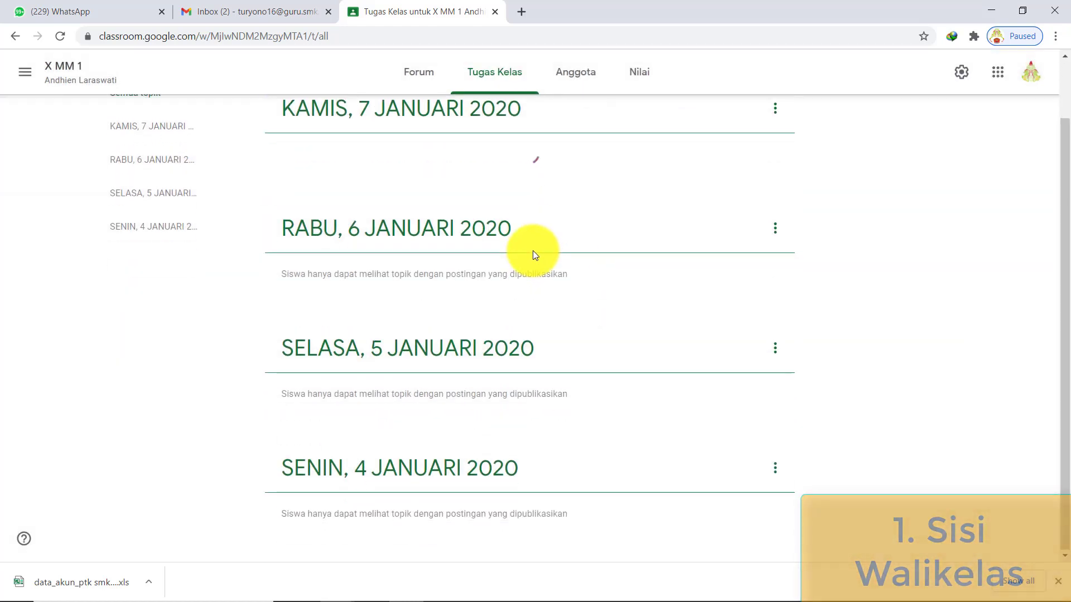
{"action": "scroll", "coordinate": [534, 255], "scroll_direction": "up", "scroll_amount": 1}
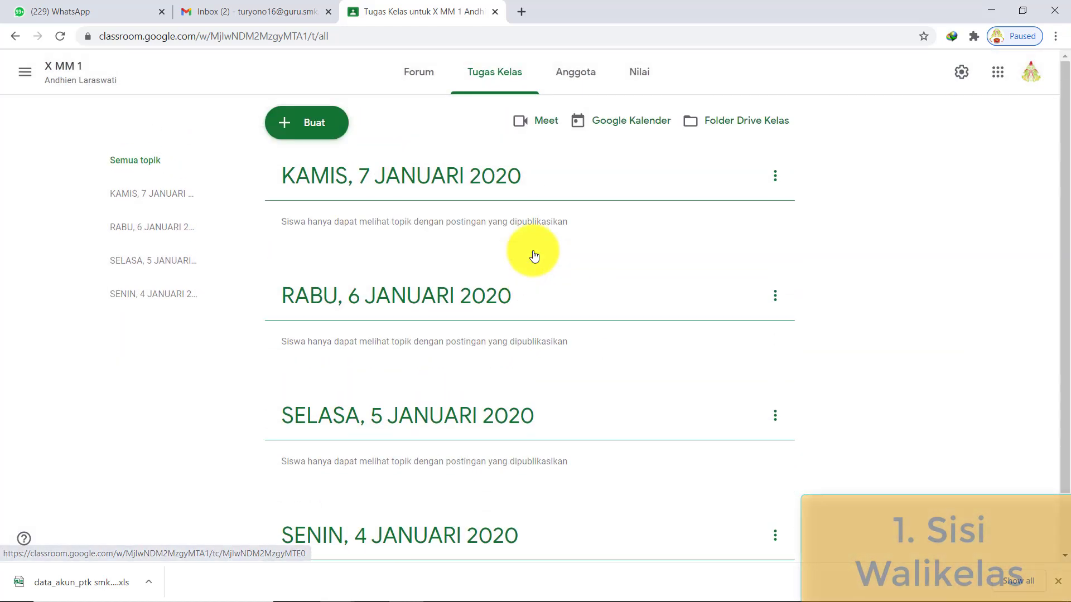
- Add the topic 'JUM'AT, 8 JANUARI' and check the topic list
{"action": "left_click", "coordinate": [312, 129]}
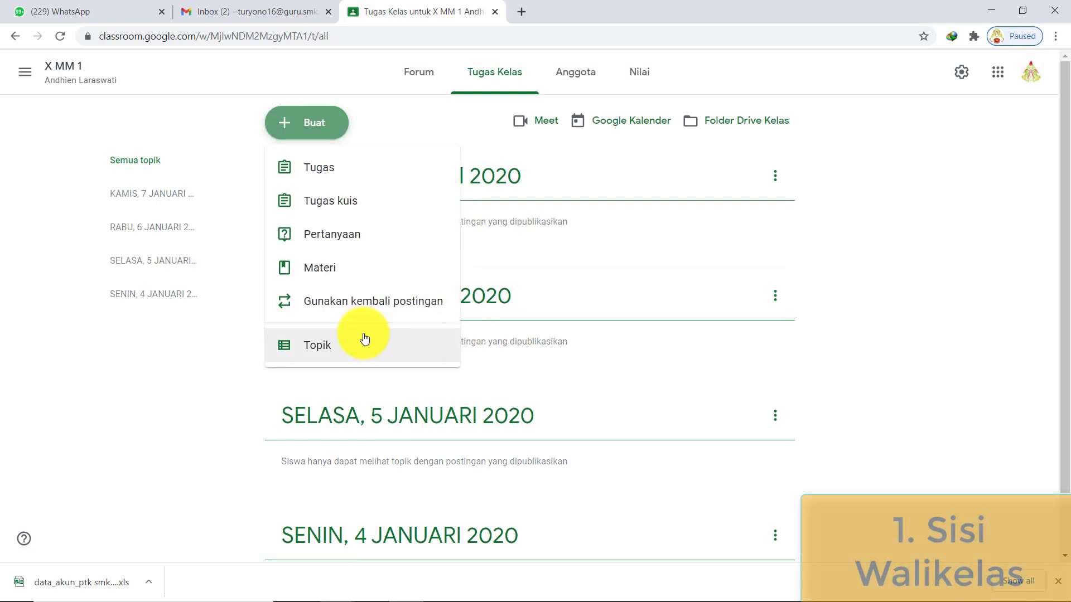
{"action": "type", "text": "JU"}
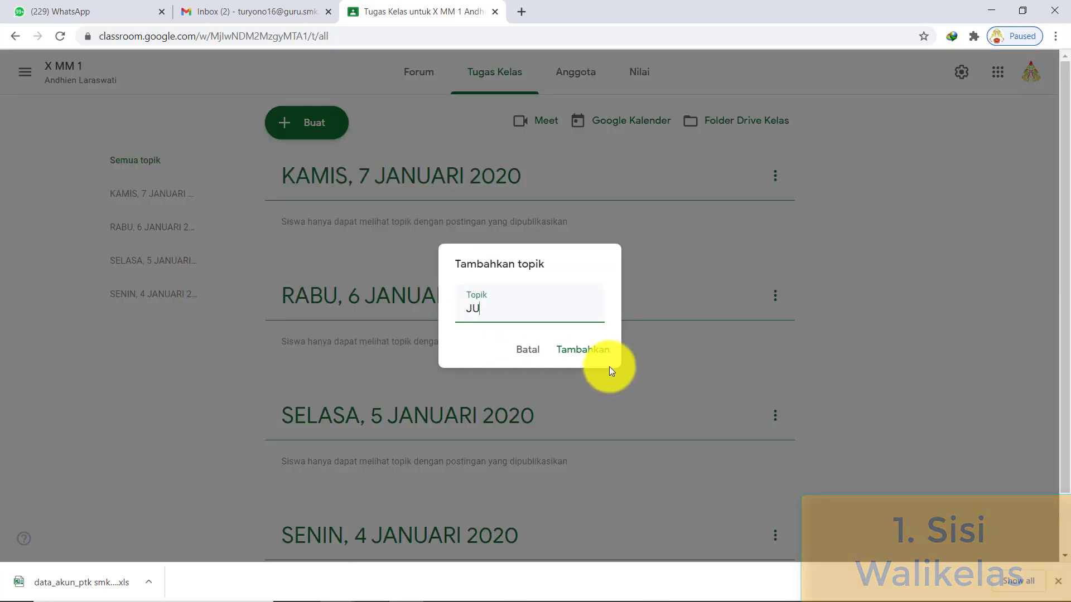
{"action": "type", "text": "M'AT, "}
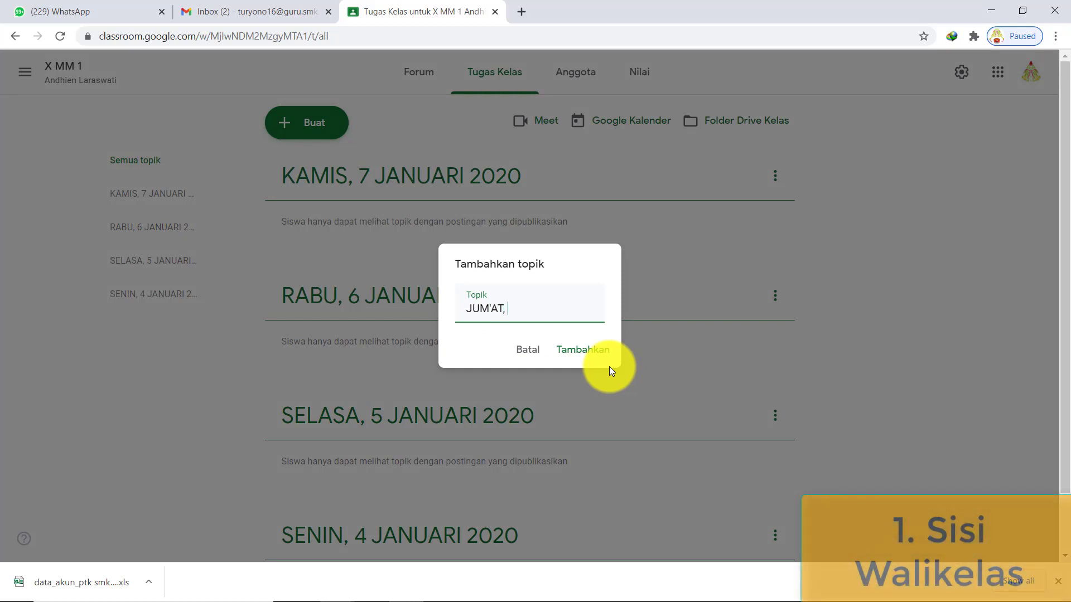
{"action": "type", "text": "8 JANU"}
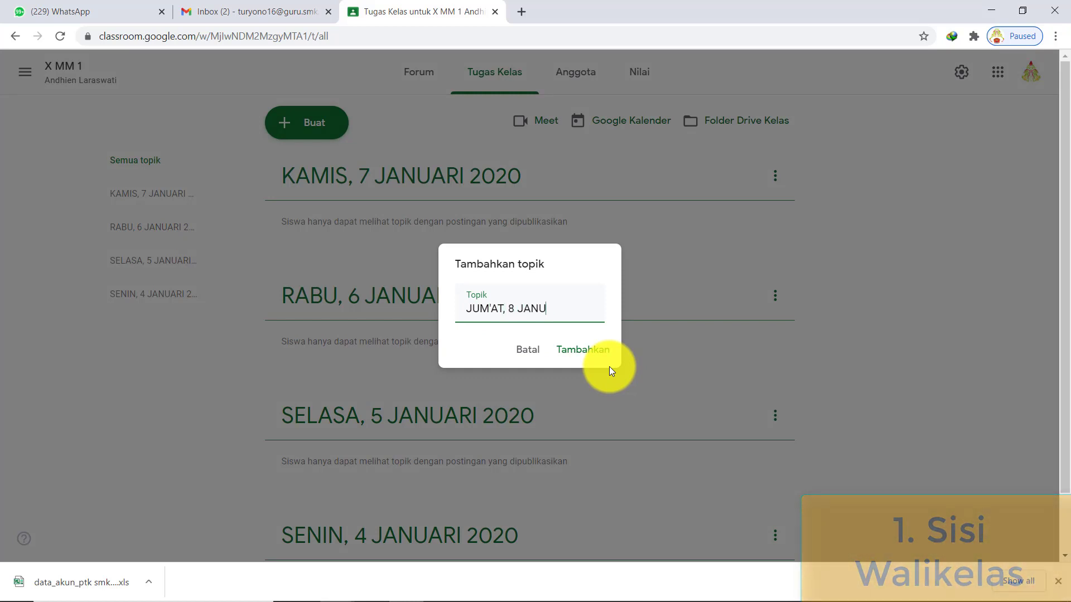
{"action": "type", "text": "ARI"}
{"action": "left_click", "coordinate": [596, 356]}
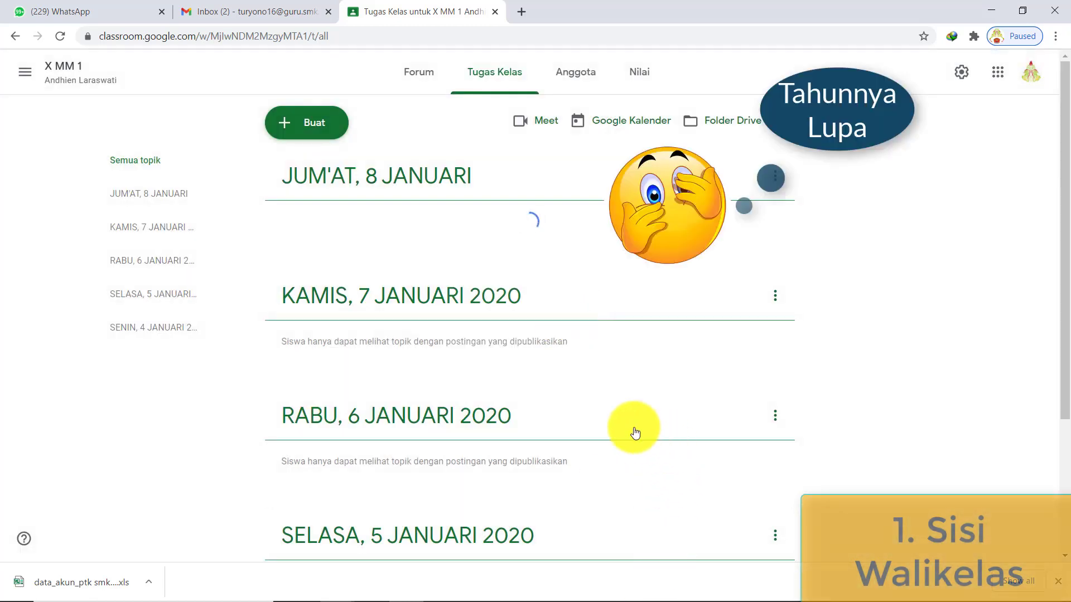
{"action": "scroll", "coordinate": [605, 482], "scroll_direction": "down", "scroll_amount": 3}
{"action": "scroll", "coordinate": [596, 477], "scroll_direction": "up", "scroll_amount": 3}
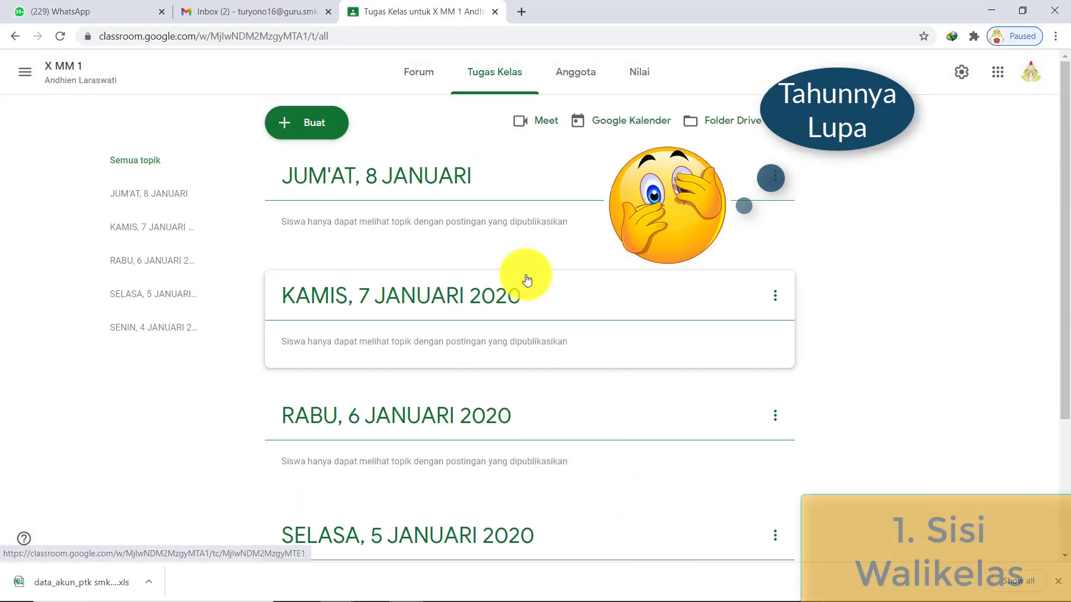
{"action": "scroll", "coordinate": [526, 279], "scroll_direction": "down", "scroll_amount": 3}
{"action": "scroll", "coordinate": [526, 339], "scroll_direction": "up", "scroll_amount": 3}
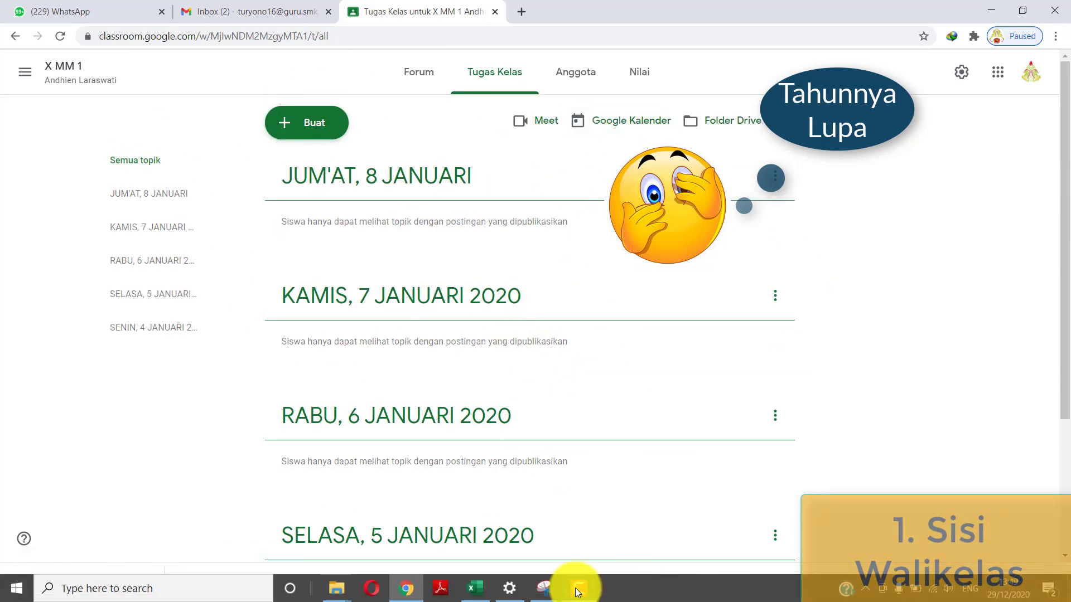
- Check the Sheet3 step on inviting subject teachers, then return to the X MM 1 classwork
{"action": "left_click", "coordinate": [478, 587]}
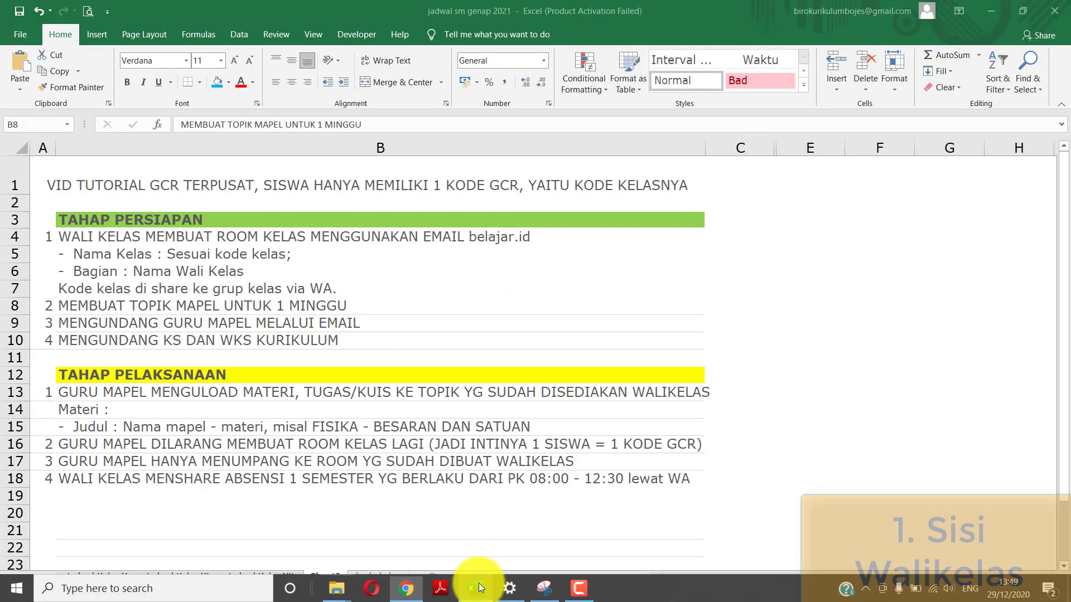
{"action": "left_click", "coordinate": [325, 321]}
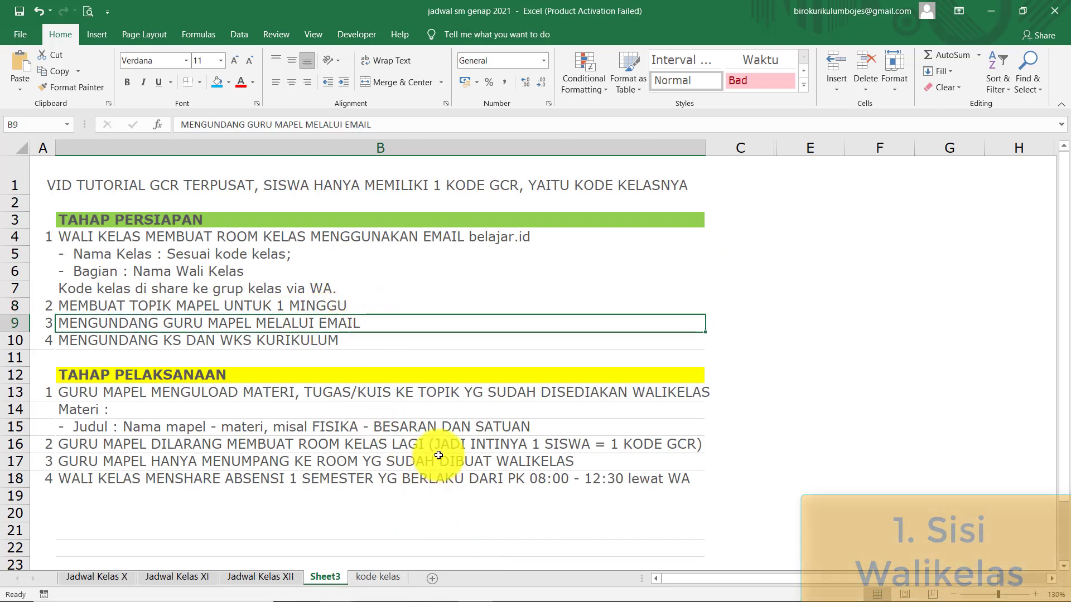
{"action": "mouse_move", "coordinate": [478, 582]}
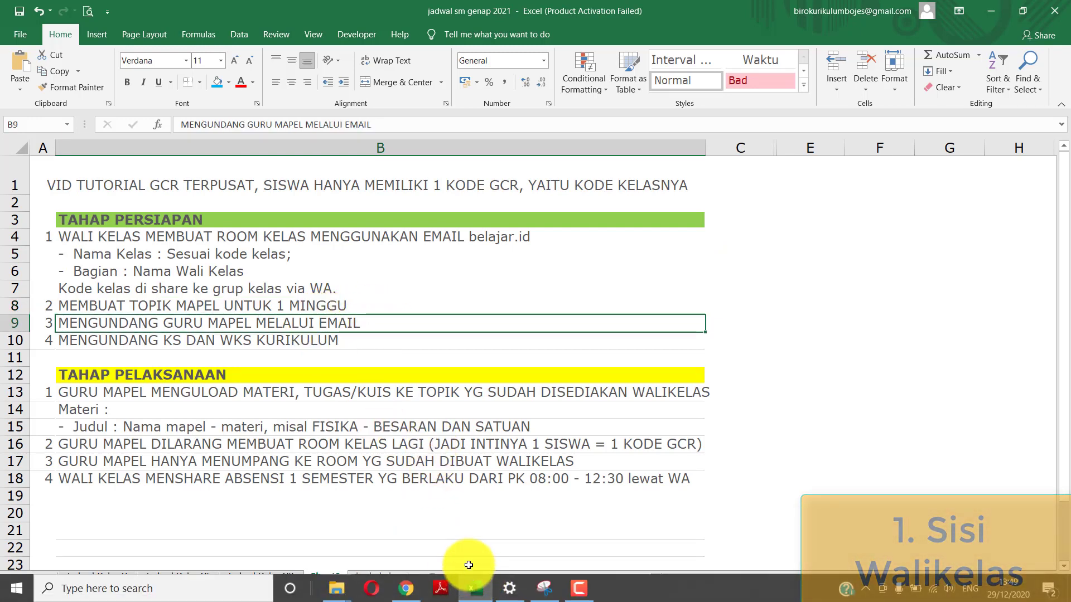
{"action": "left_click", "coordinate": [409, 589]}
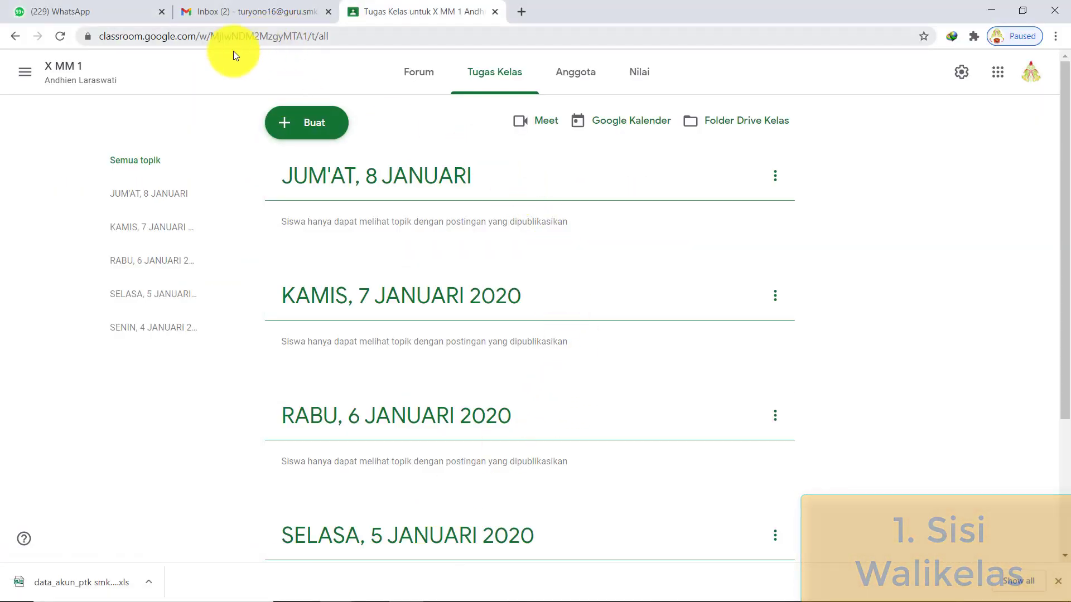
{"action": "left_click", "coordinate": [121, 14]}
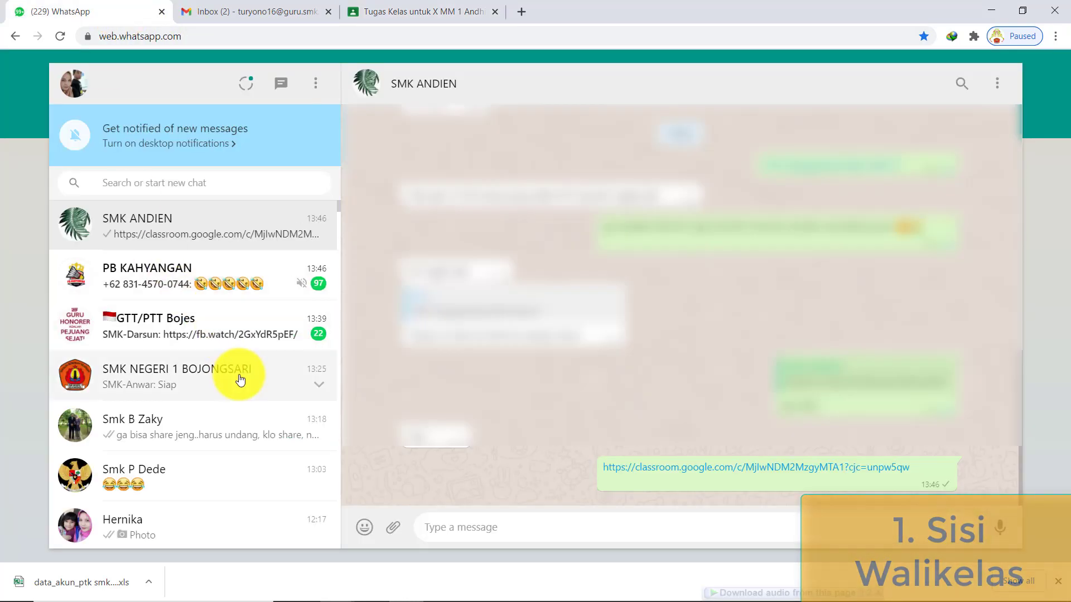
{"action": "left_click", "coordinate": [240, 380]}
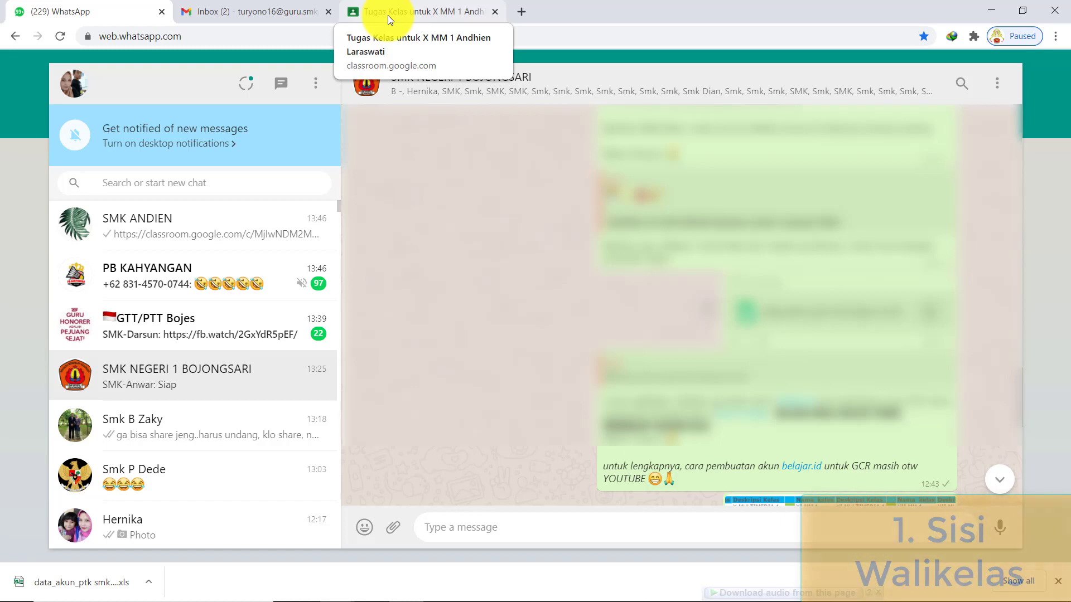
{"action": "left_click", "coordinate": [387, 15]}
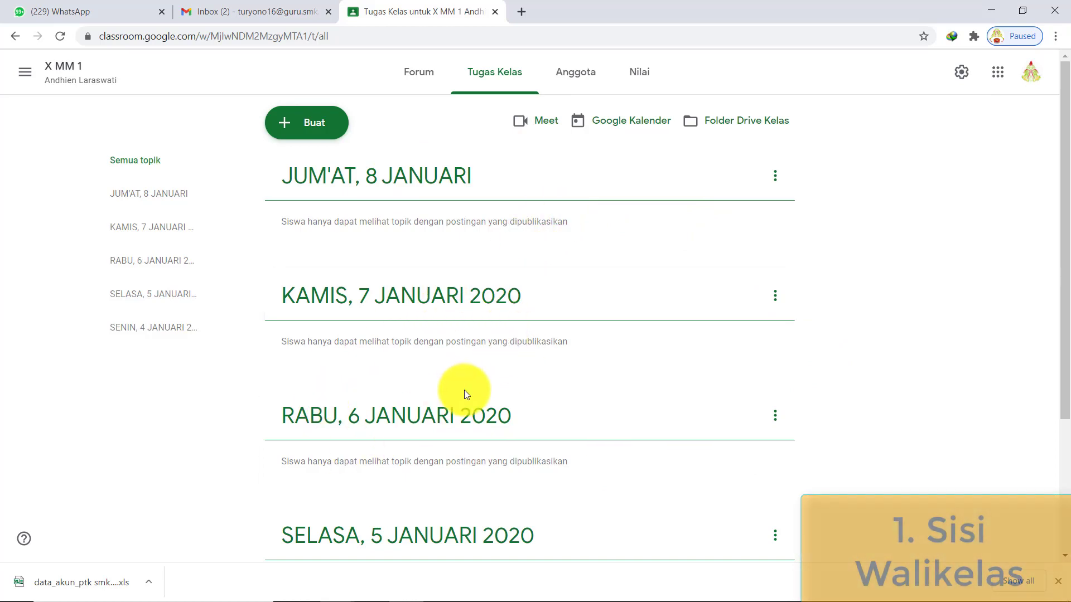
{"action": "scroll", "coordinate": [467, 393], "scroll_direction": "down", "scroll_amount": 3}
{"action": "scroll", "coordinate": [463, 394], "scroll_direction": "up", "scroll_amount": 4}
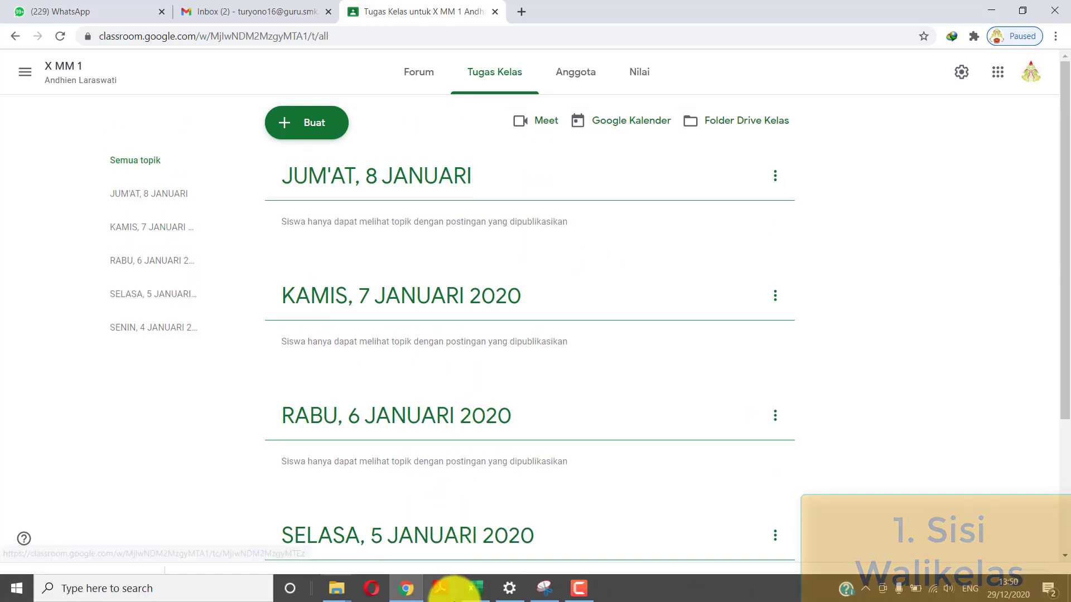
- Open the Jadwal Kelas X sheet and go over Monday and Tuesday lessons, codes C.2.3 and C.2.4
{"action": "left_click", "coordinate": [475, 588]}
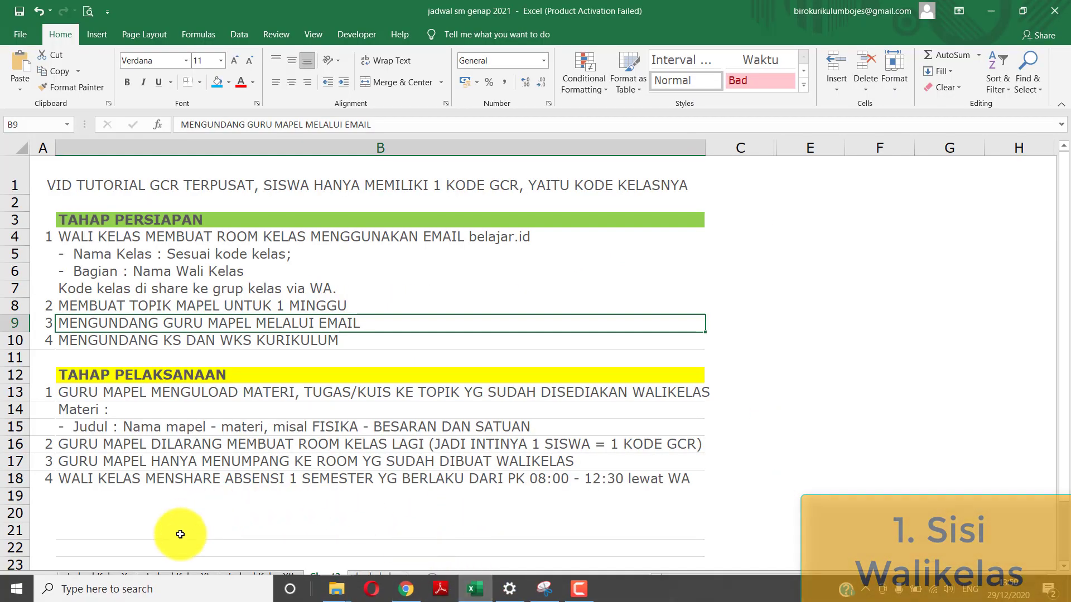
{"action": "left_click", "coordinate": [108, 577]}
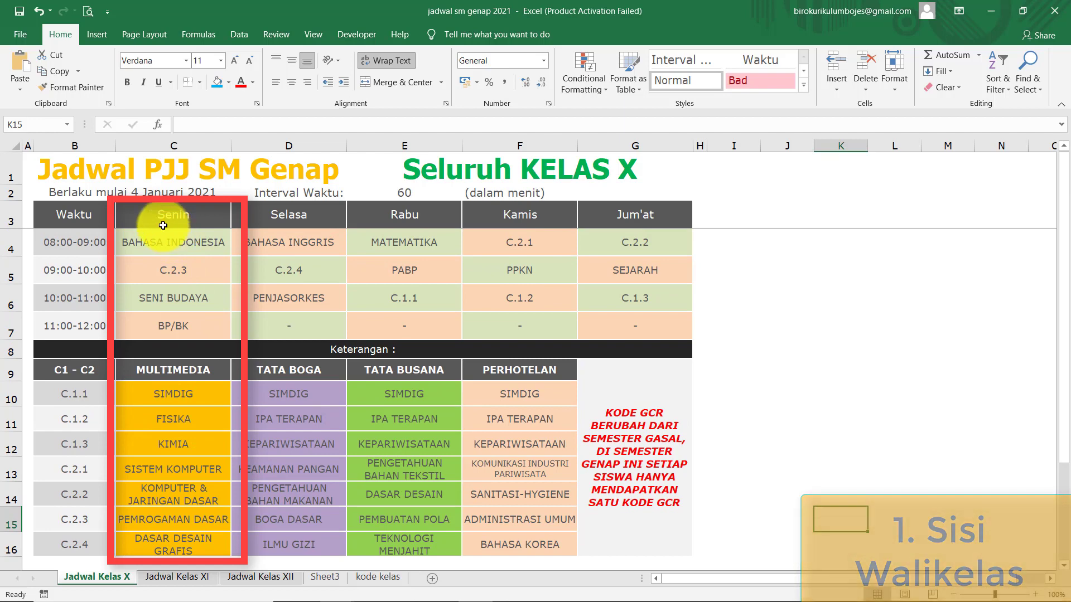
{"action": "left_click", "coordinate": [151, 273]}
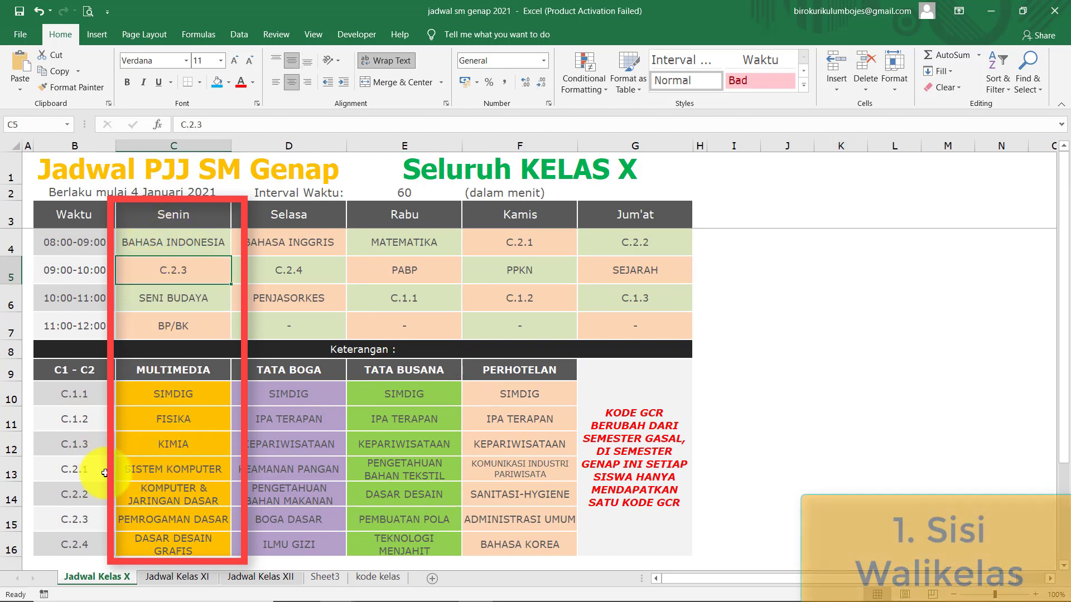
{"action": "left_click", "coordinate": [150, 516]}
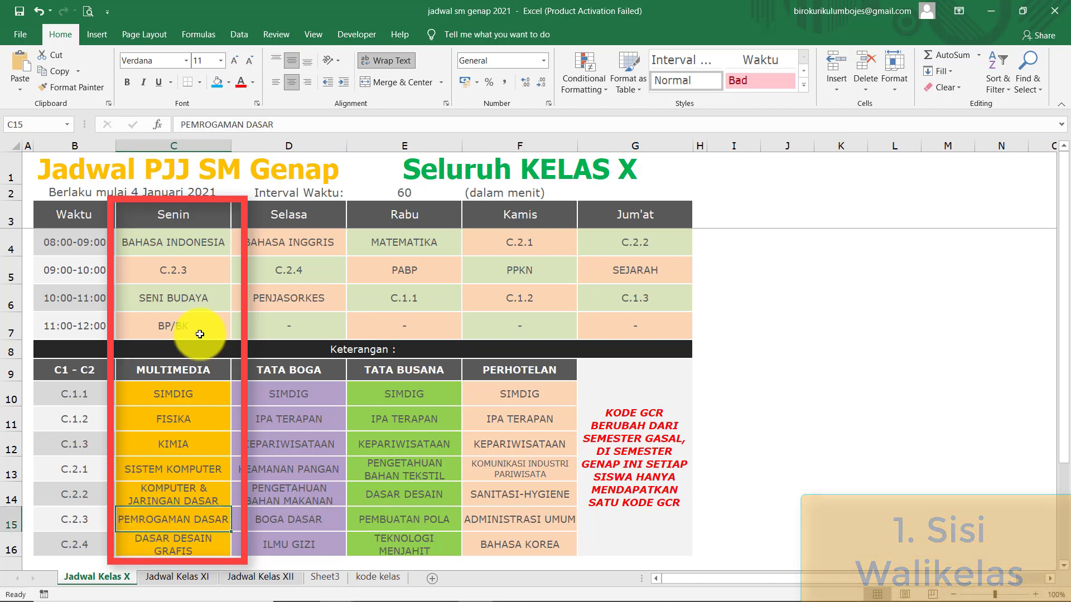
{"action": "left_click", "coordinate": [158, 298]}
{"action": "left_click", "coordinate": [154, 325]}
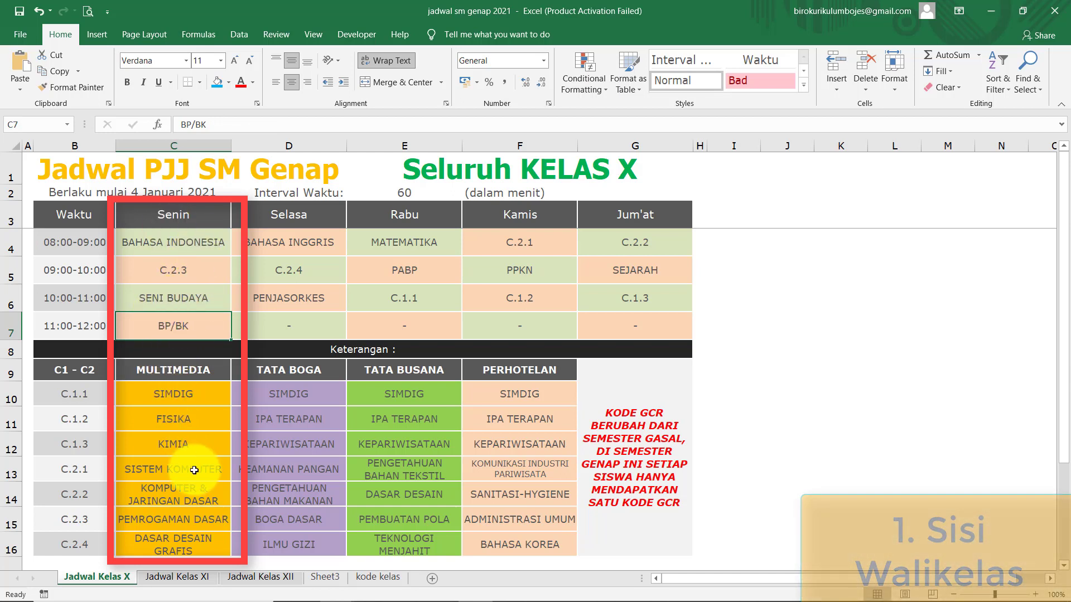
{"action": "left_click", "coordinate": [301, 243]}
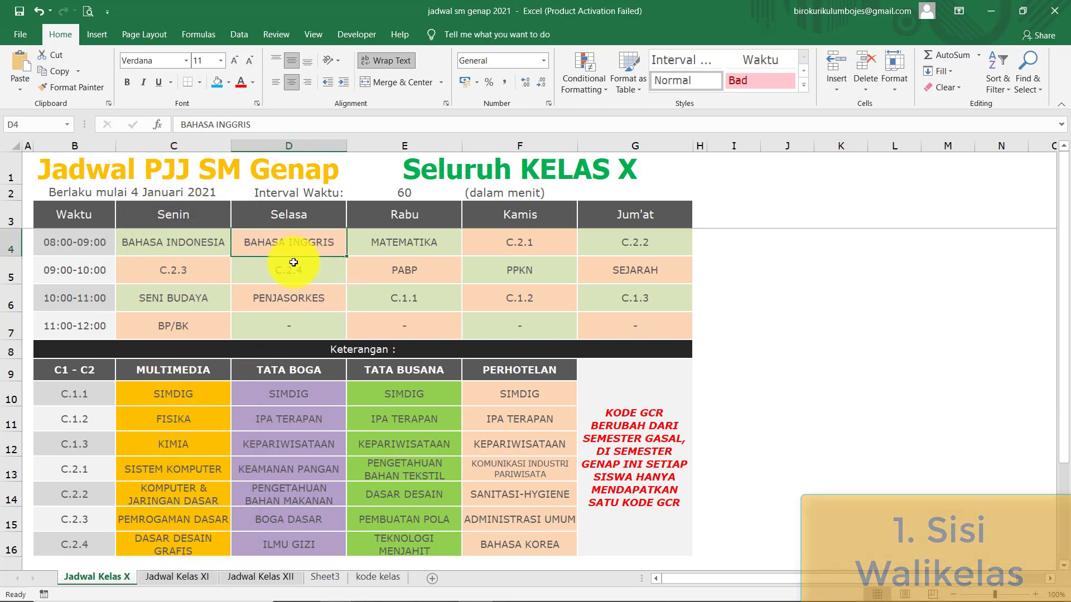
{"action": "left_click", "coordinate": [294, 270]}
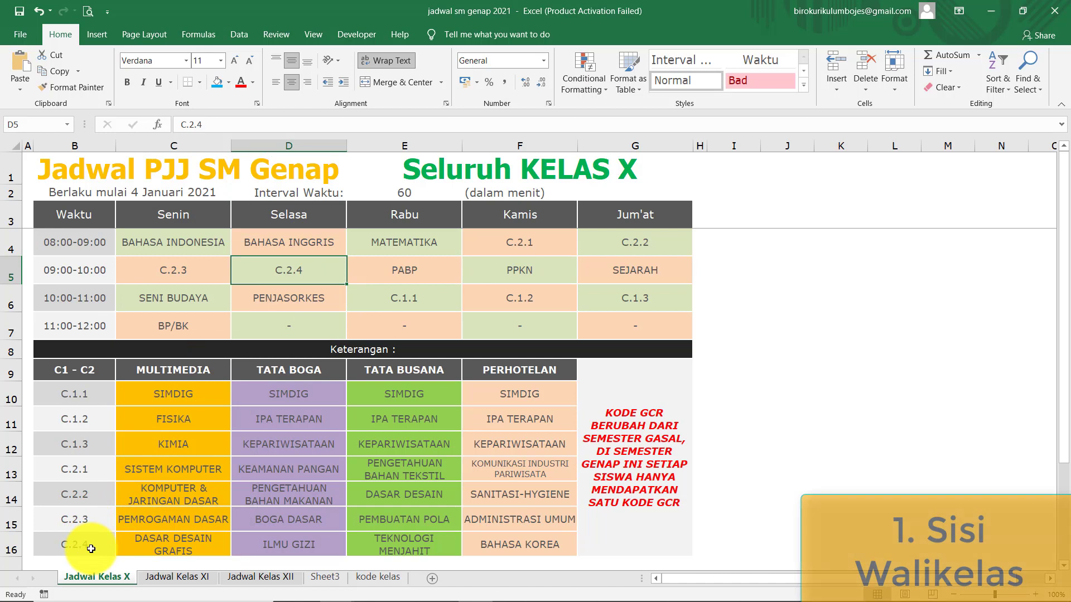
{"action": "left_click", "coordinate": [178, 546]}
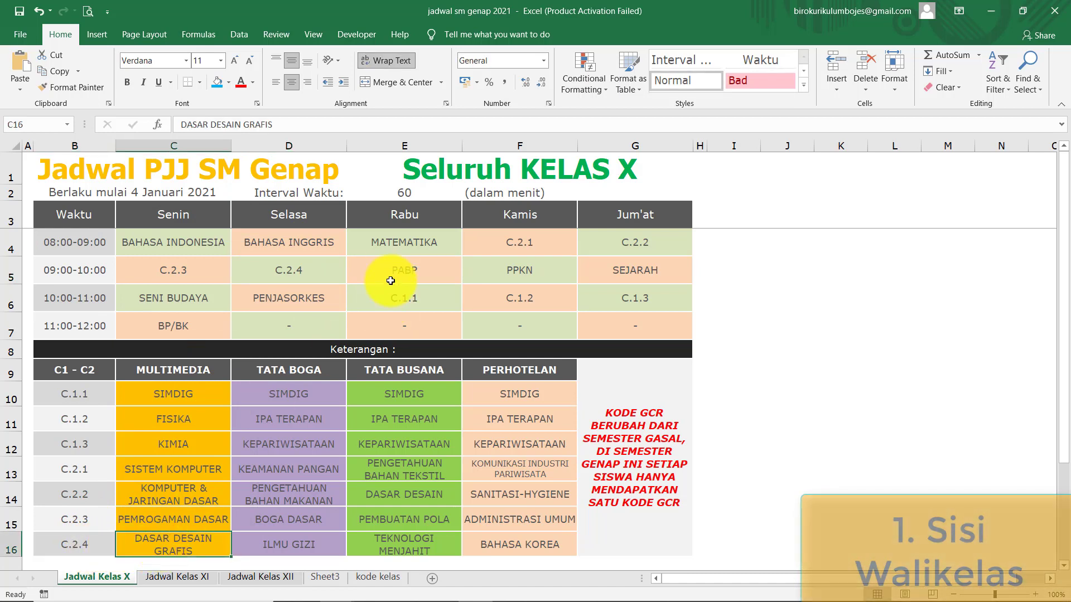
{"action": "left_click", "coordinate": [318, 305]}
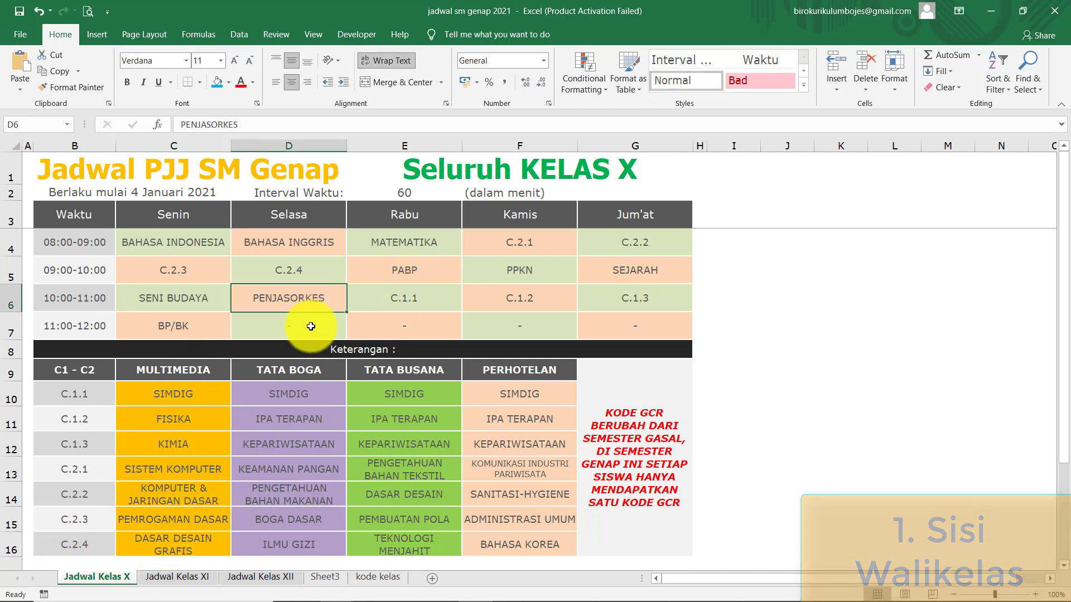
- Point out Wednesday's MATEMATIKA and highlight the first three time slots, Monday to Friday
{"action": "left_click", "coordinate": [403, 250]}
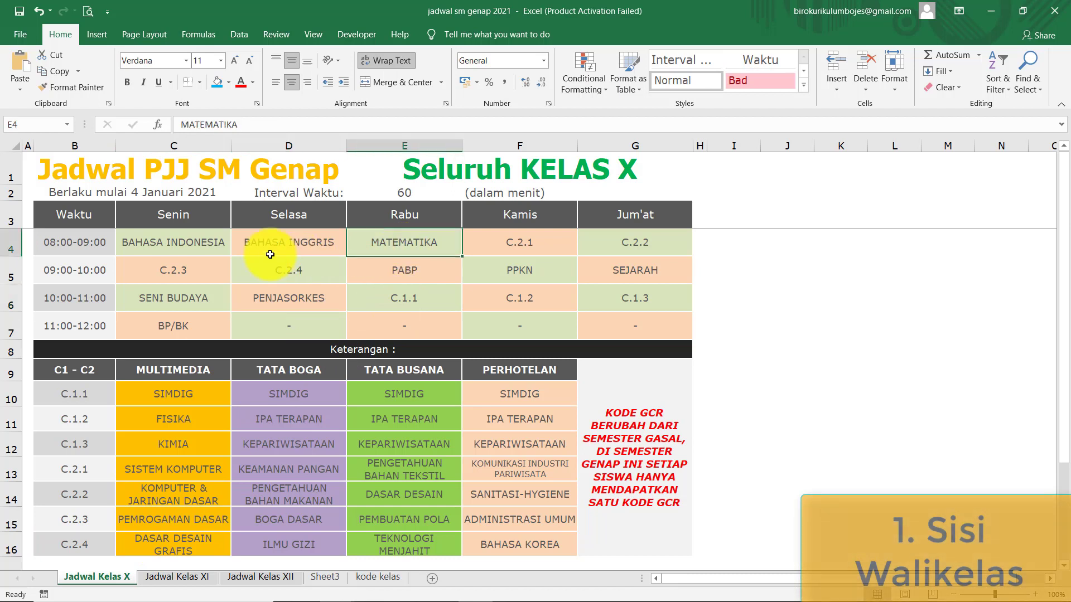
{"action": "left_click", "coordinate": [210, 244]}
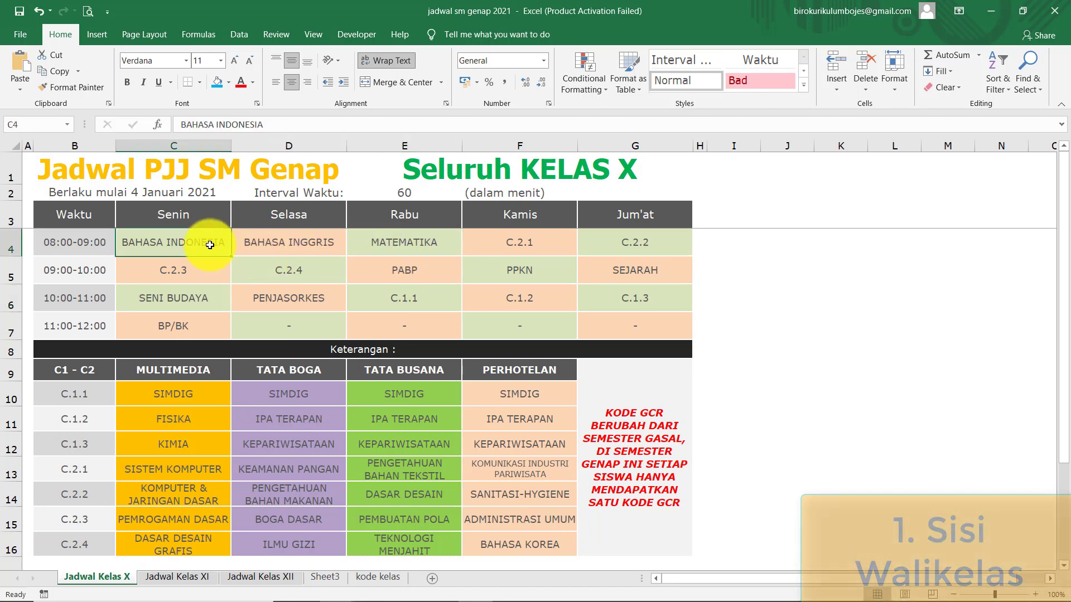
{"action": "left_click", "coordinate": [199, 275]}
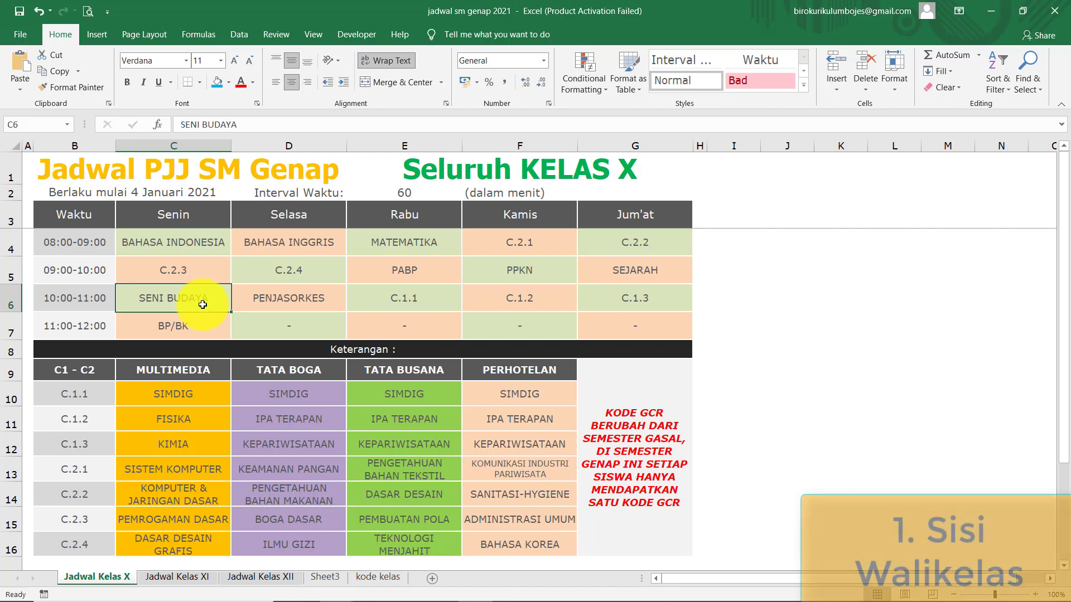
{"action": "left_click", "coordinate": [301, 242]}
{"action": "left_click_drag", "start_coordinate": [202, 249], "coordinate": [649, 309]}
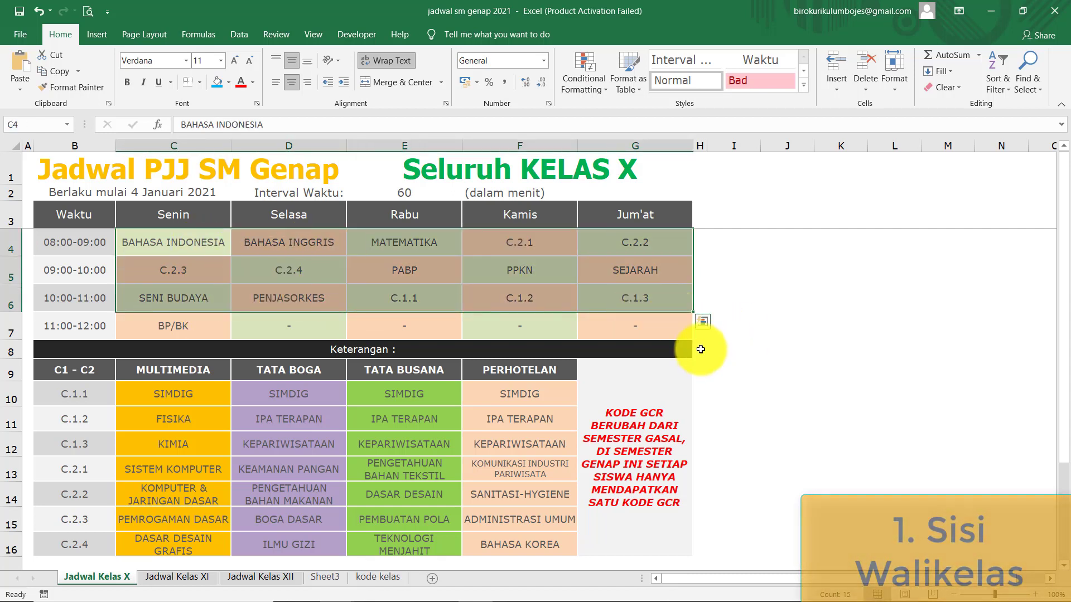
{"action": "left_click", "coordinate": [798, 366]}
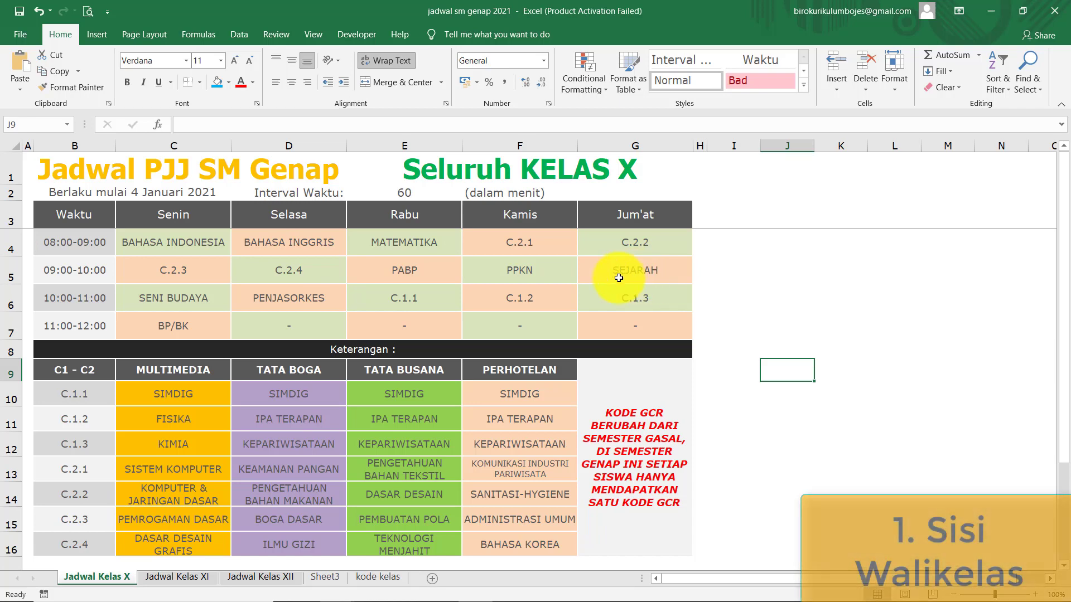
{"action": "left_click", "coordinate": [475, 590]}
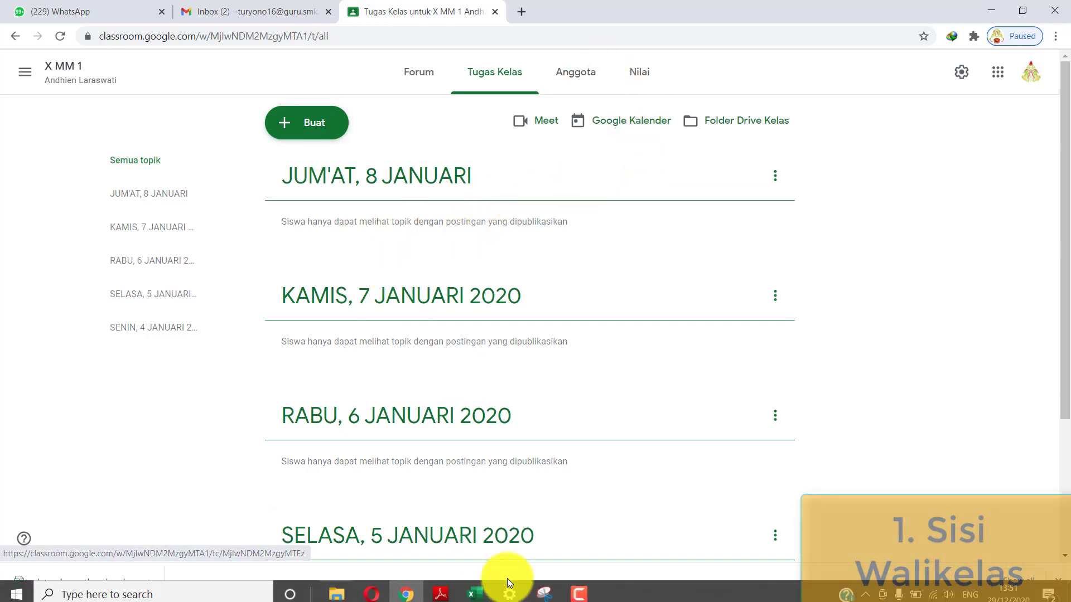
{"action": "left_click", "coordinate": [488, 589]}
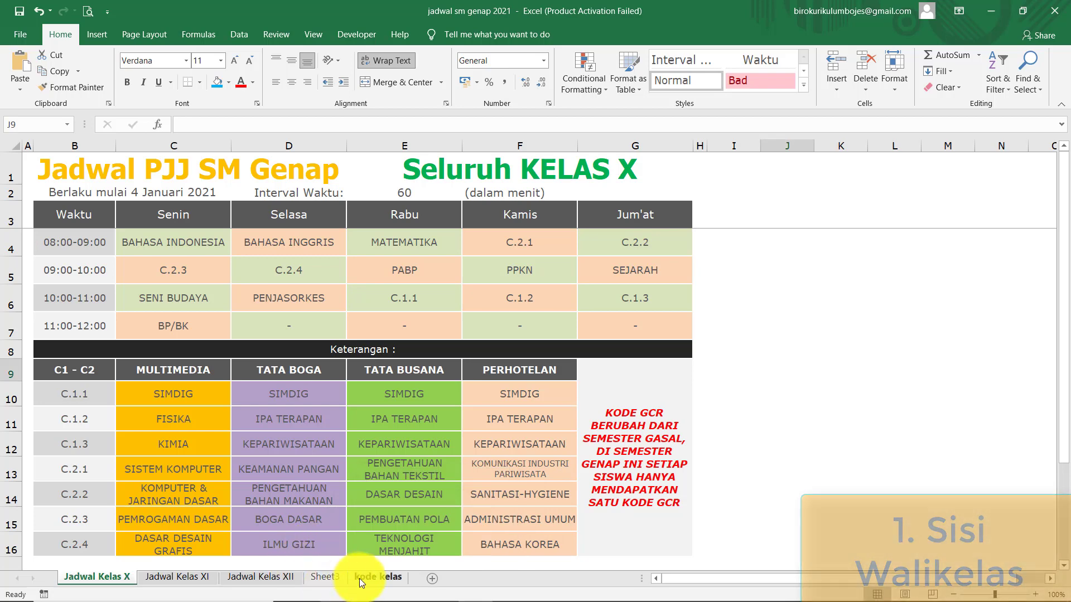
- Read the Sheet3 step on inviting KS and WKS, then switch back to Google Classroom
{"action": "left_click", "coordinate": [321, 580]}
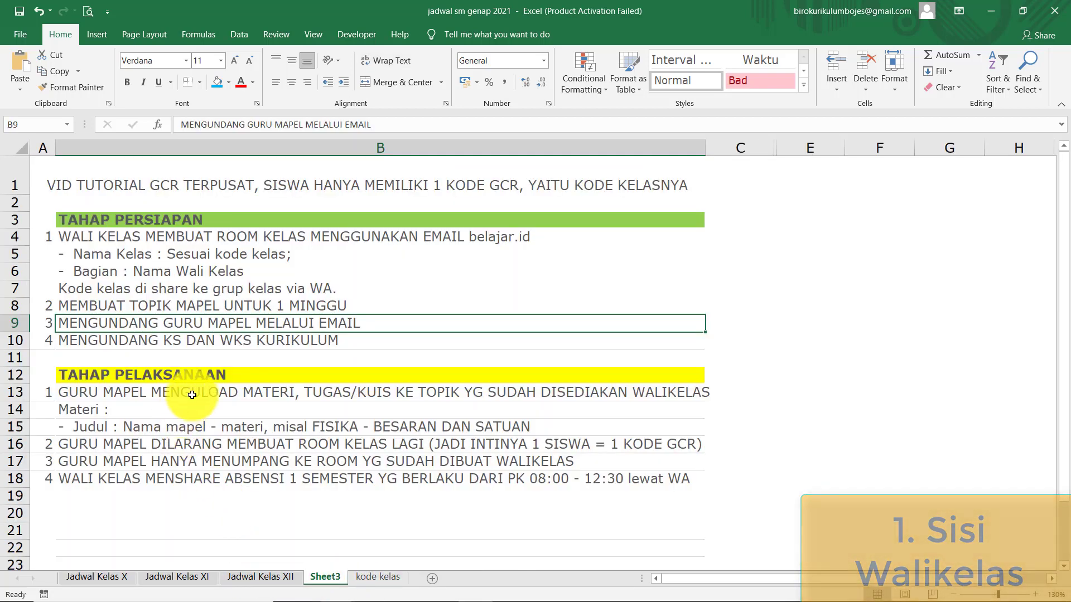
{"action": "left_click", "coordinate": [204, 339]}
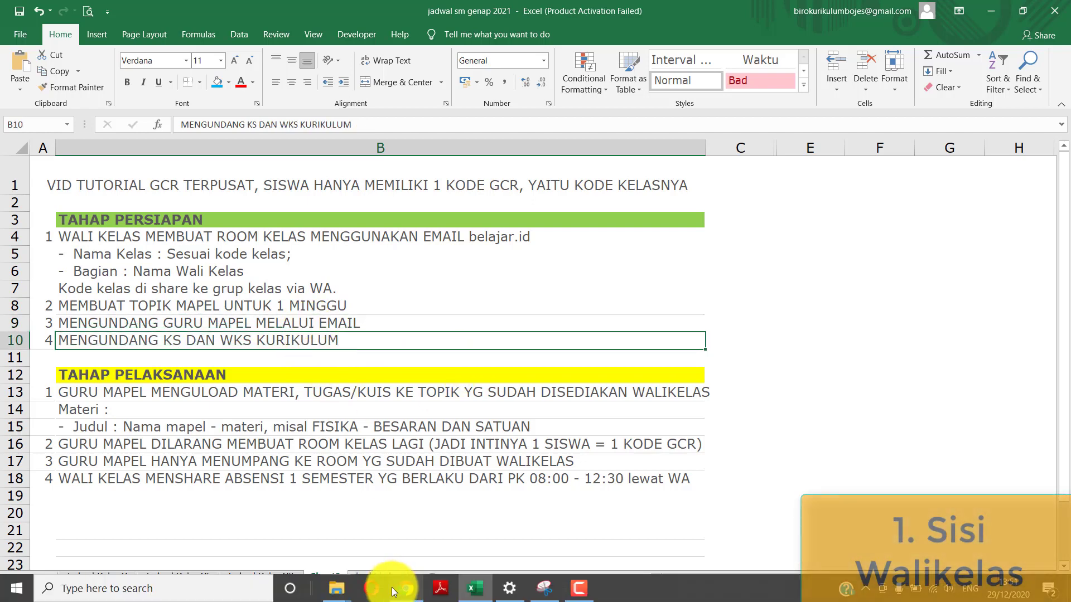
{"action": "left_click", "coordinate": [403, 586]}
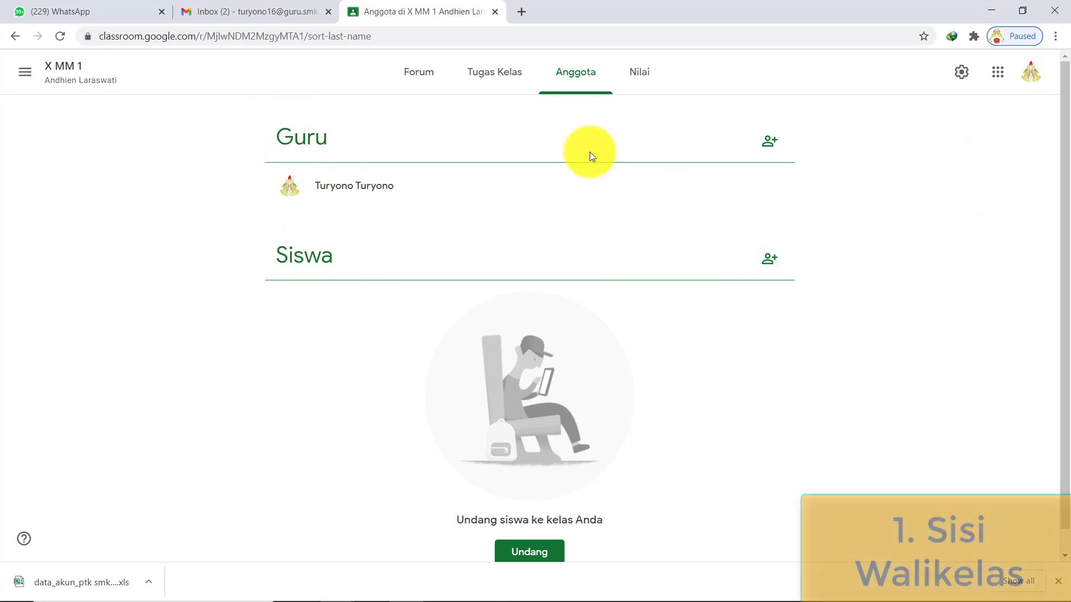
- Invite a co-teacher to X MM 1 by their Gmail address and send the invitation
{"action": "left_click", "coordinate": [769, 141]}
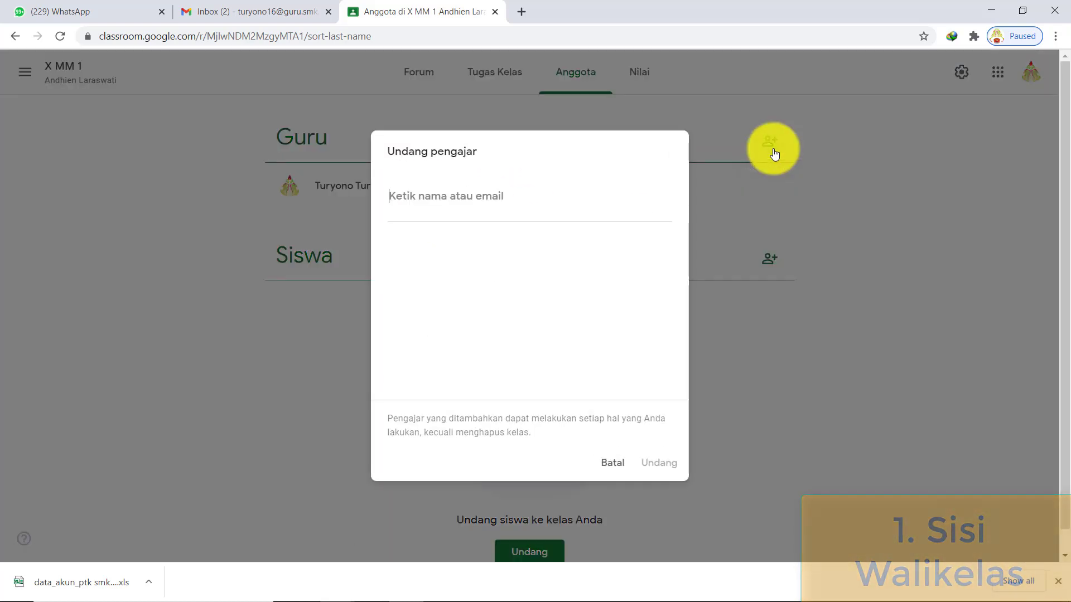
{"action": "left_click", "coordinate": [488, 196]}
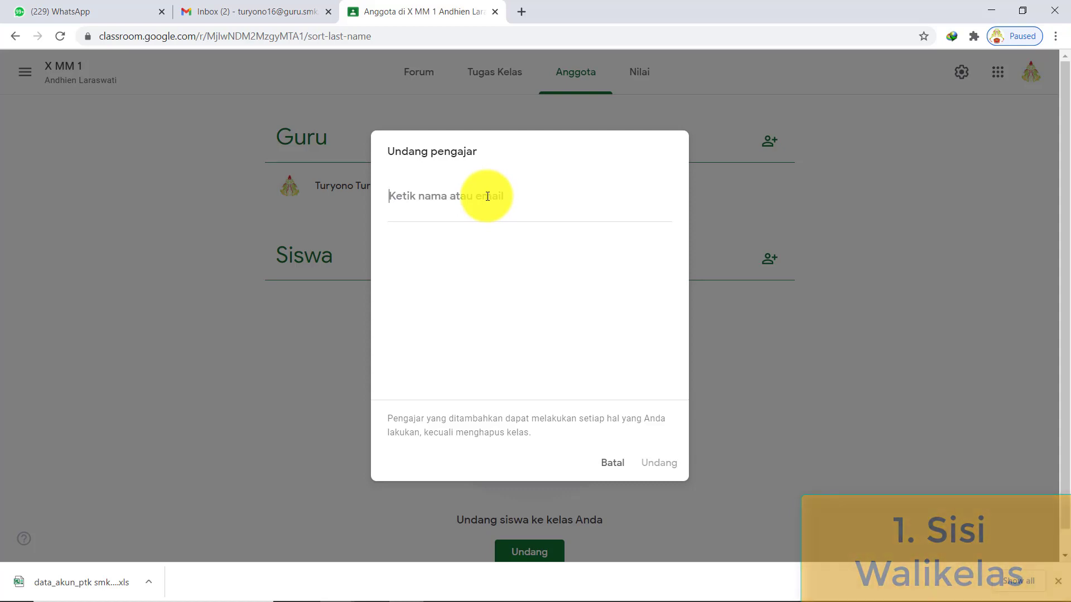
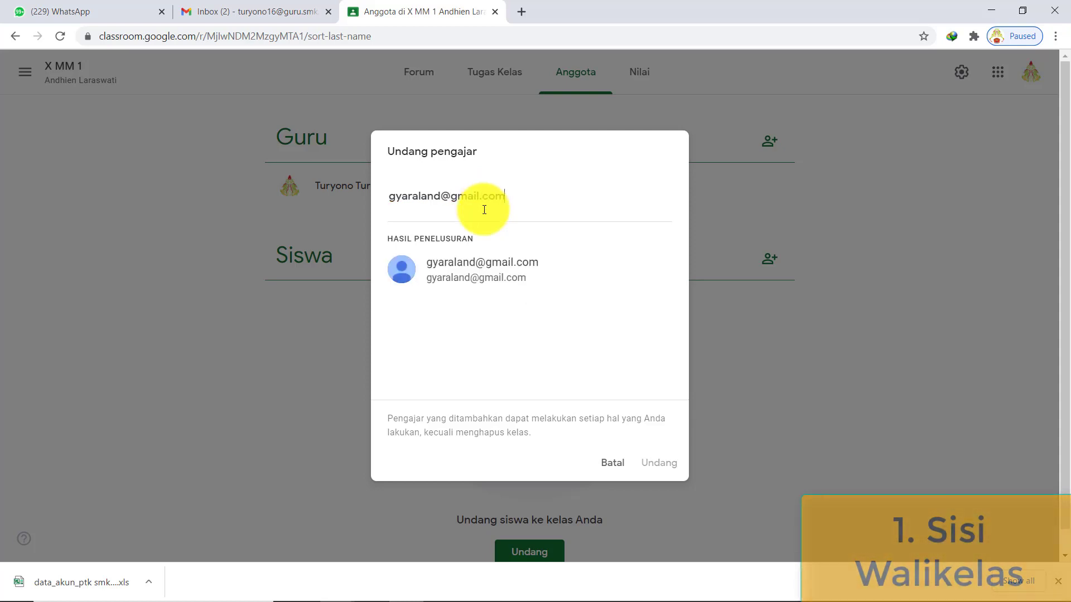
{"action": "left_click", "coordinate": [480, 281]}
{"action": "left_click", "coordinate": [655, 472]}
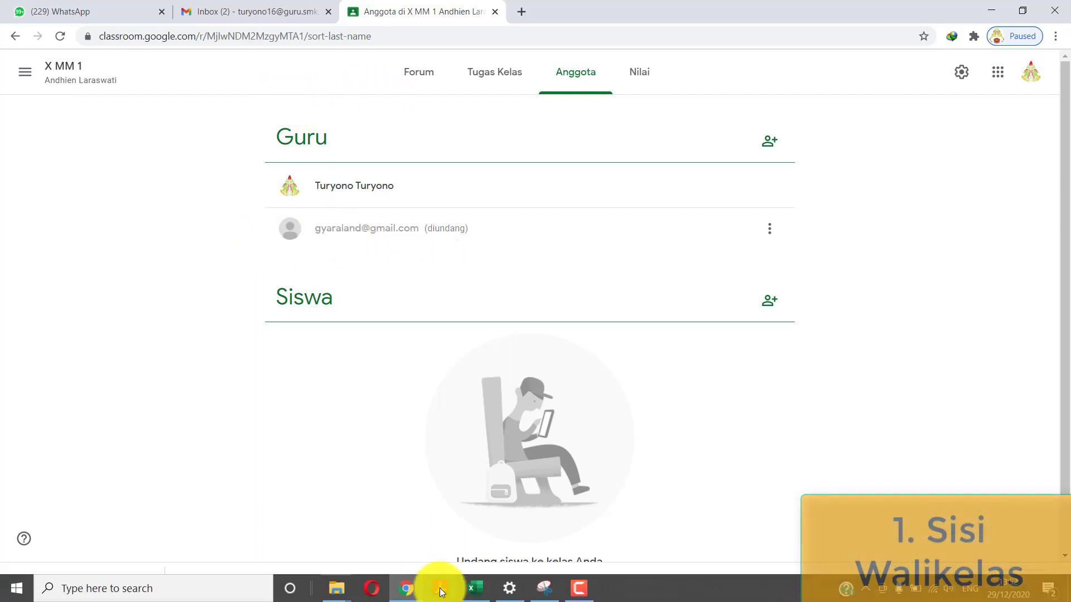
{"action": "left_click", "coordinate": [475, 589]}
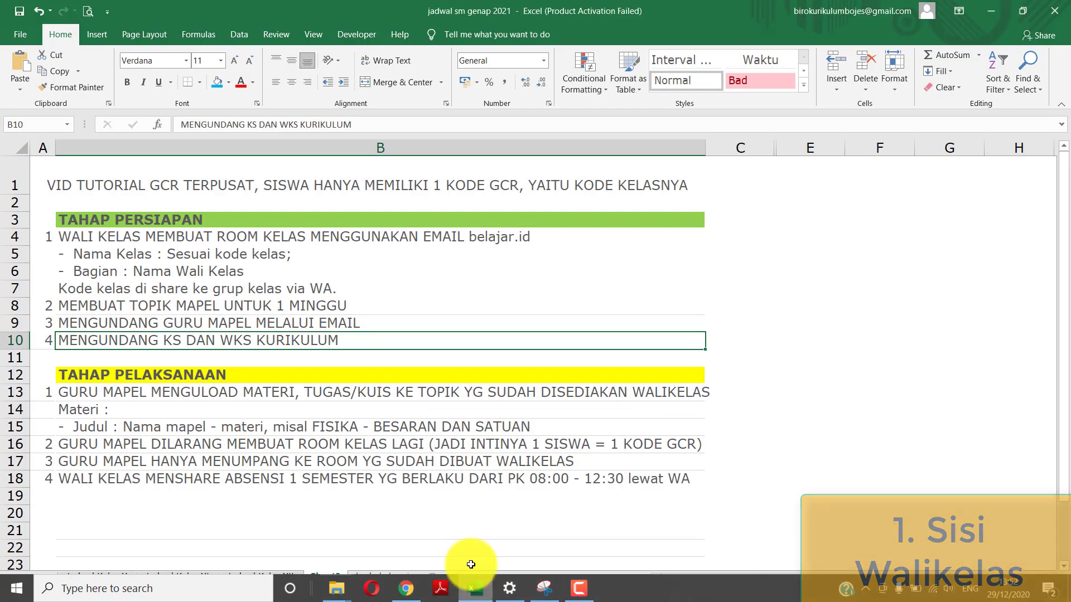
- Revisit the steps on inviting subject teachers, sharing the class code via WA, and inviting KS/WKS Kurikulum
{"action": "left_click", "coordinate": [231, 323]}
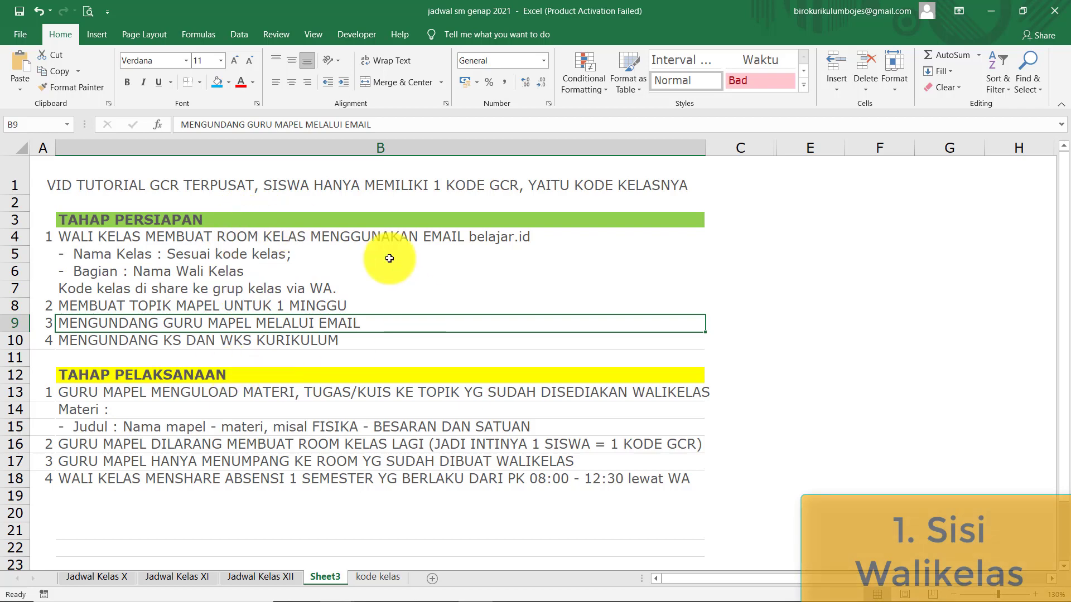
{"action": "left_click", "coordinate": [338, 289]}
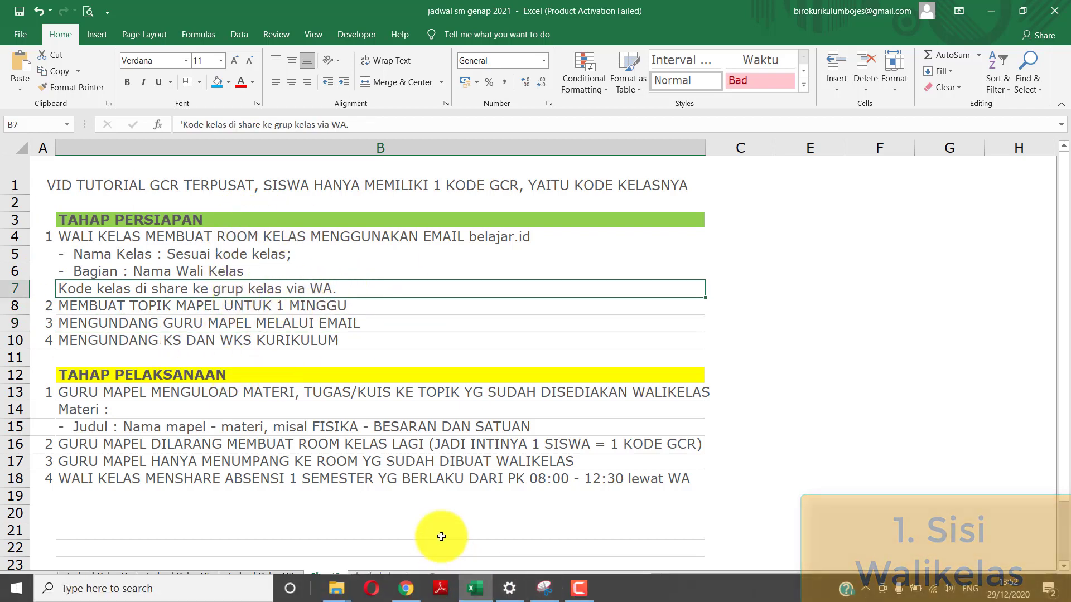
{"action": "left_click", "coordinate": [355, 339]}
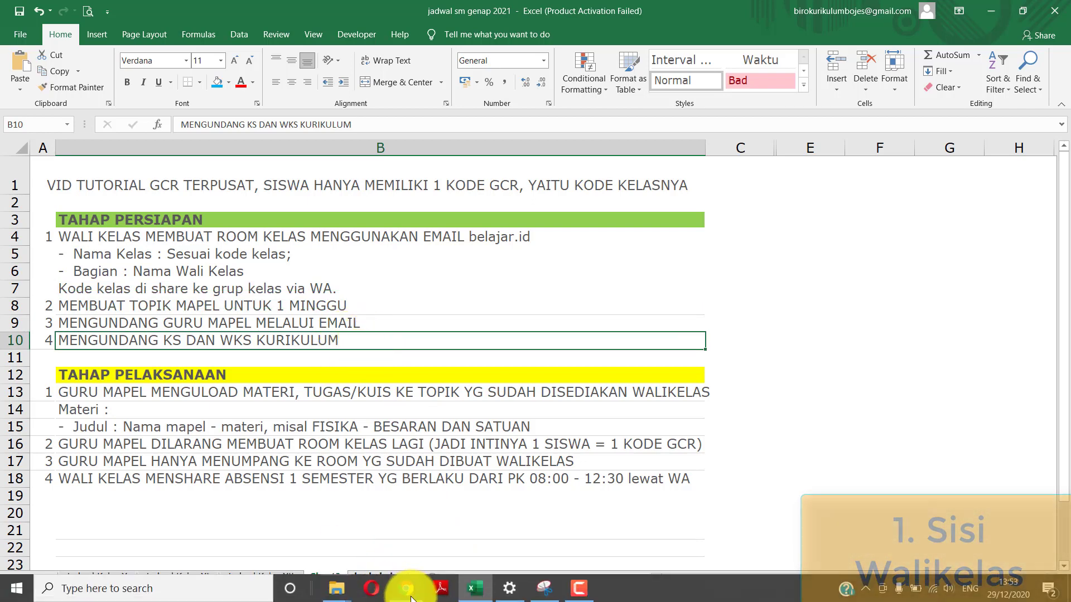
{"action": "left_click", "coordinate": [409, 590]}
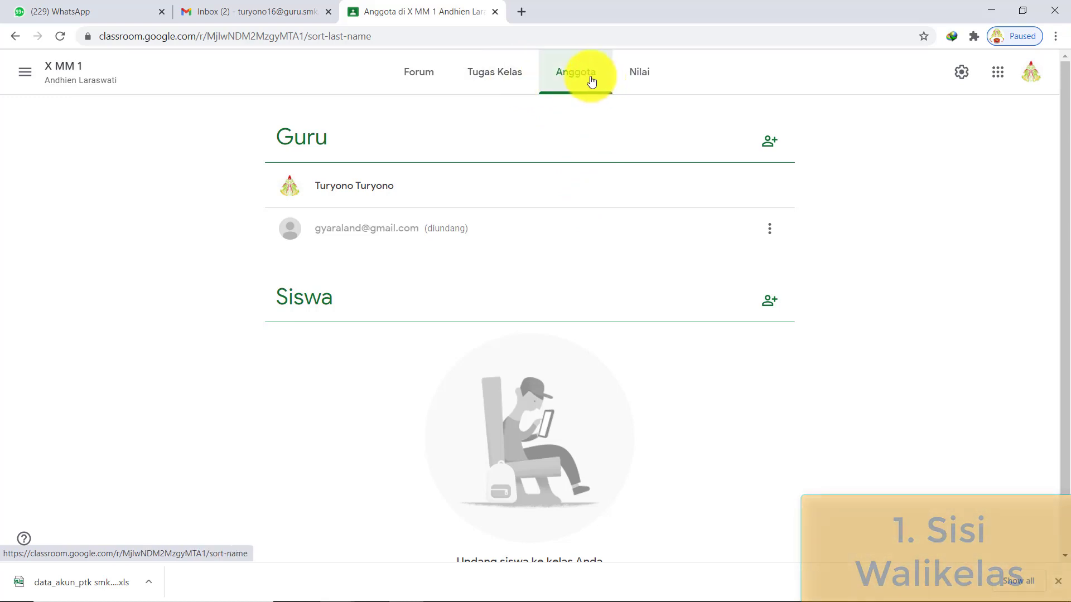
- Enter another teacher's e-mail, pick the suggested account, and send the Undang invitation
{"action": "left_click", "coordinate": [770, 141]}
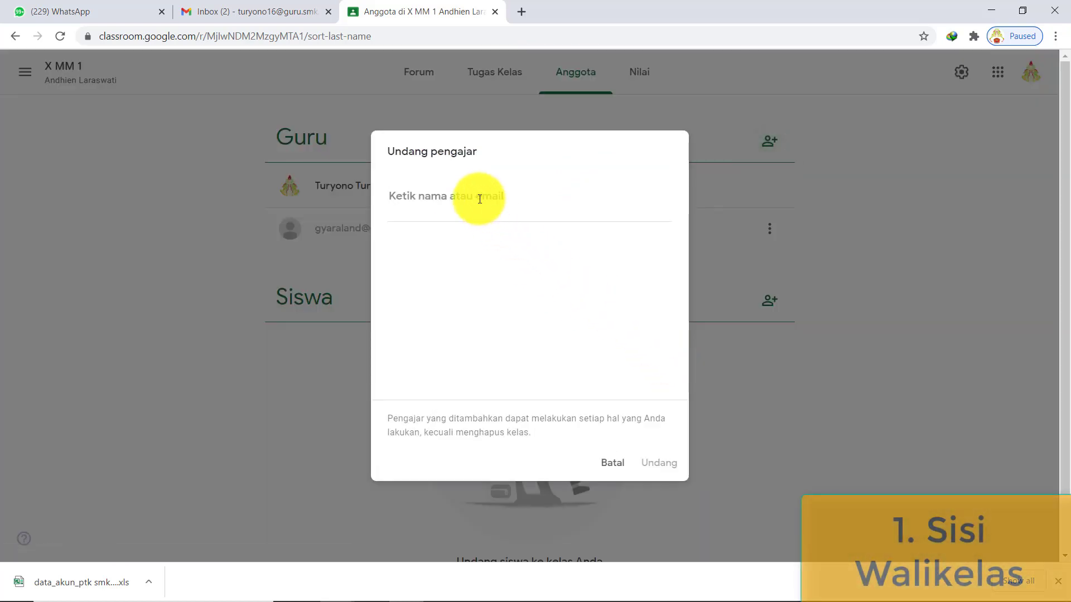
{"action": "key", "text": "ctrl+v"}
{"action": "left_click", "coordinate": [521, 275]}
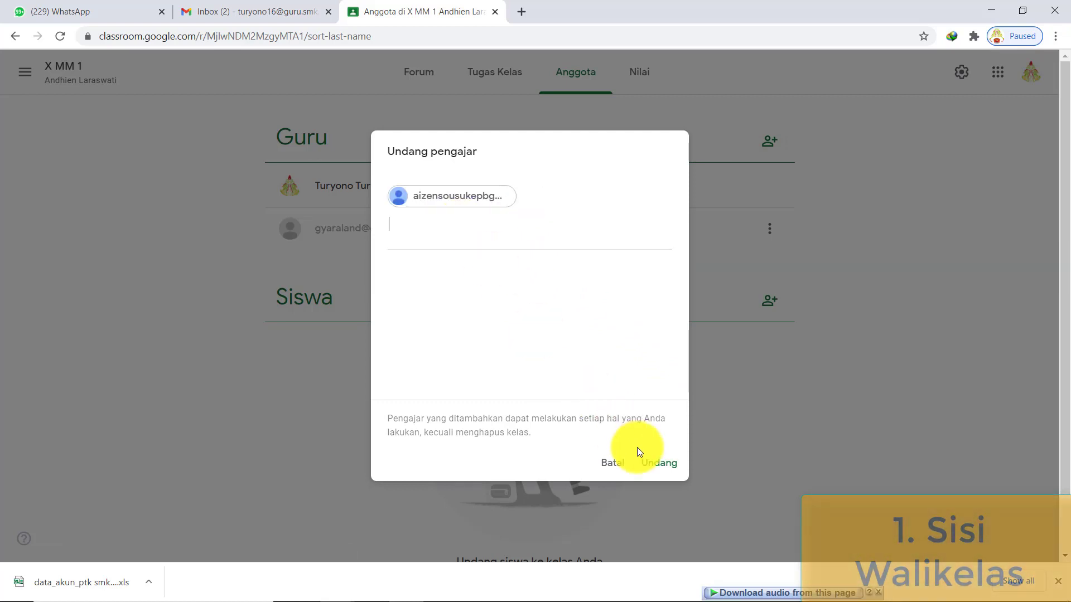
{"action": "left_click", "coordinate": [664, 471]}
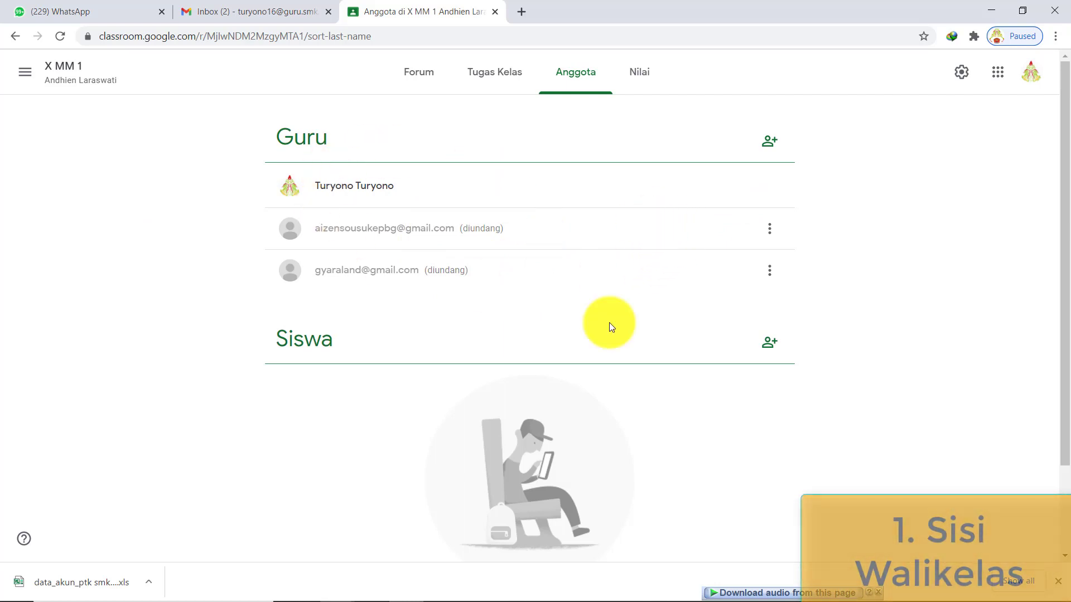
- Review Excel preparation steps B4–B10, from creating the class to inviting KS and WKS Kurikulum
{"action": "mouse_move", "coordinate": [518, 590]}
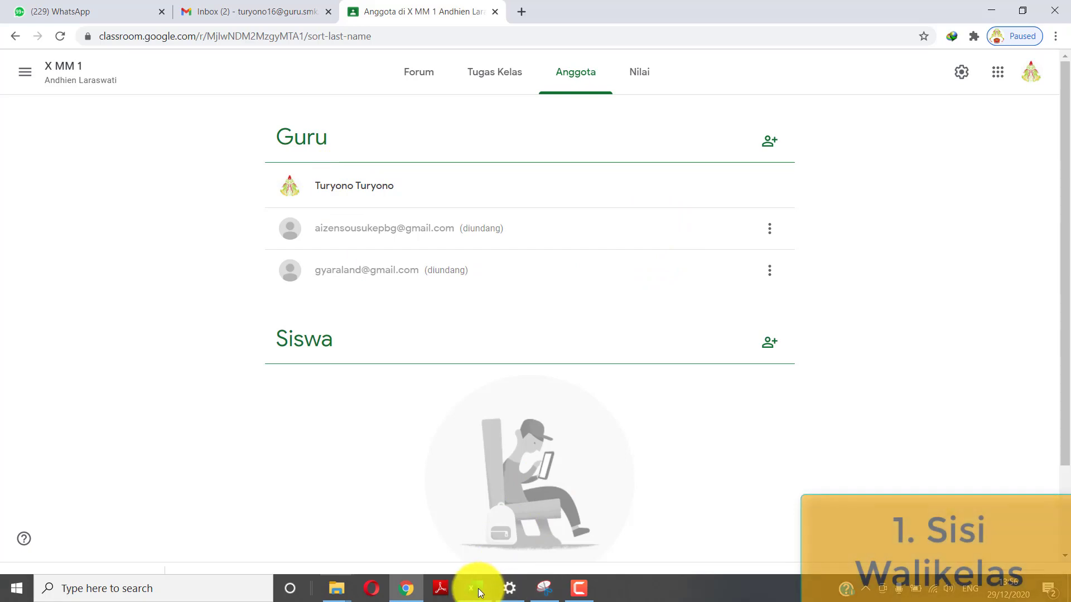
{"action": "left_click", "coordinate": [474, 588]}
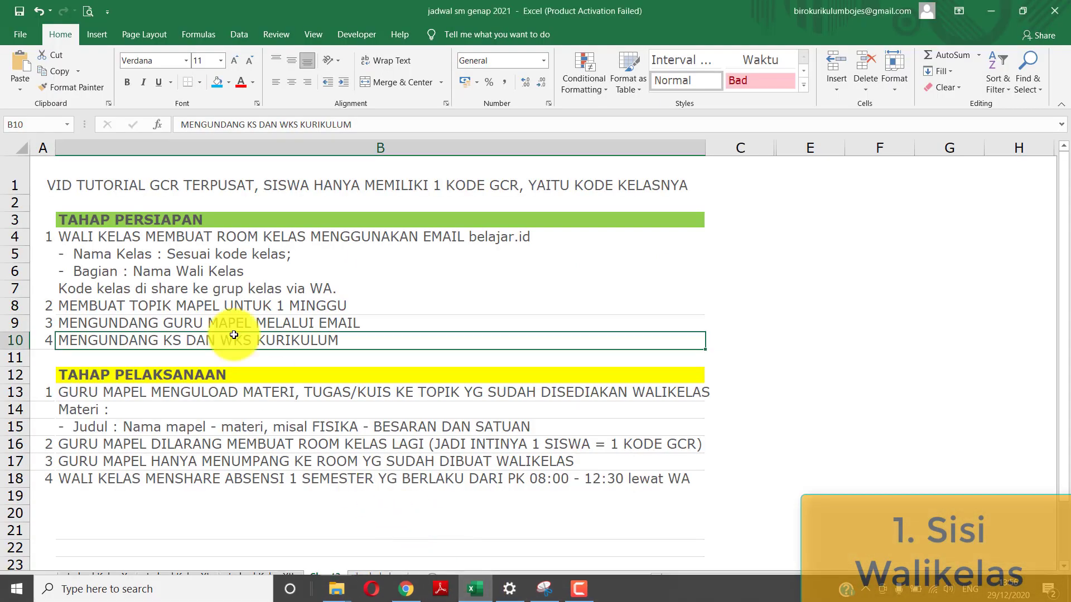
{"action": "left_click", "coordinate": [109, 239]}
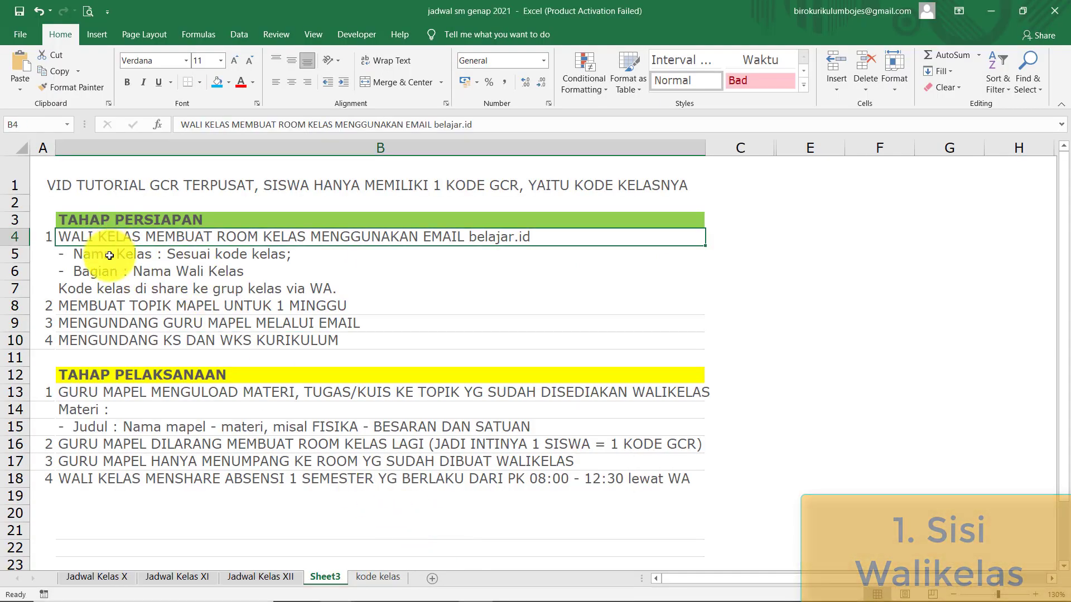
{"action": "left_click", "coordinate": [110, 257]}
{"action": "left_click", "coordinate": [111, 288]}
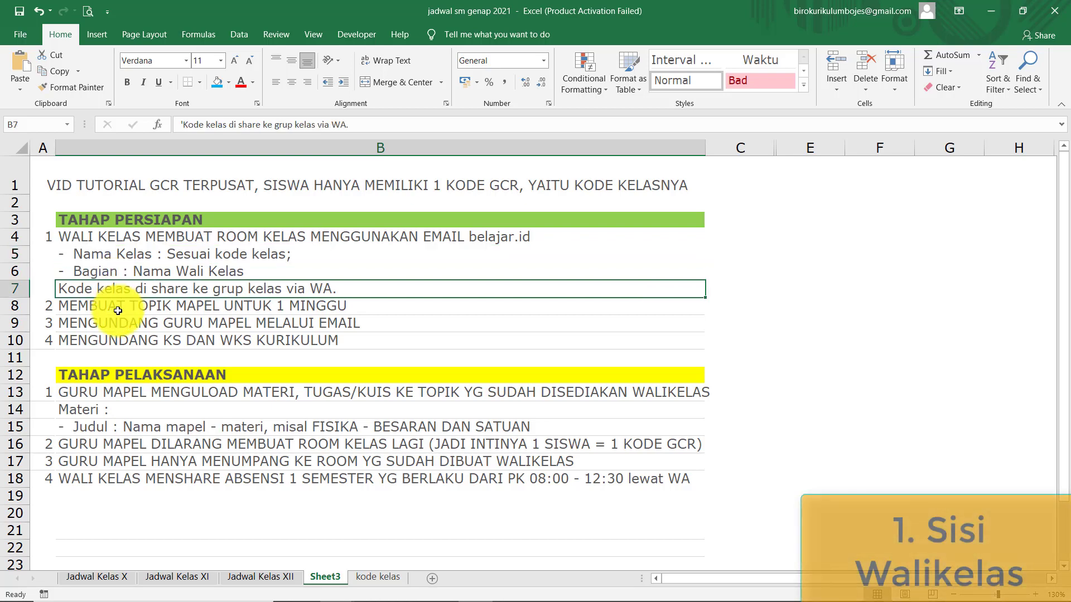
{"action": "left_click", "coordinate": [118, 311]}
{"action": "left_click", "coordinate": [136, 328]}
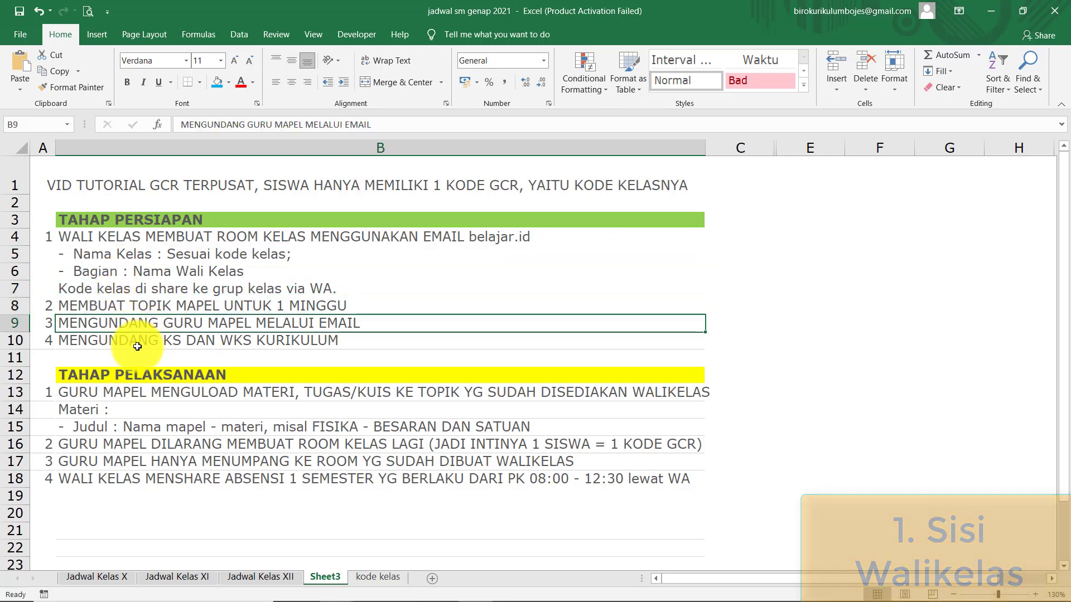
{"action": "left_click", "coordinate": [137, 343]}
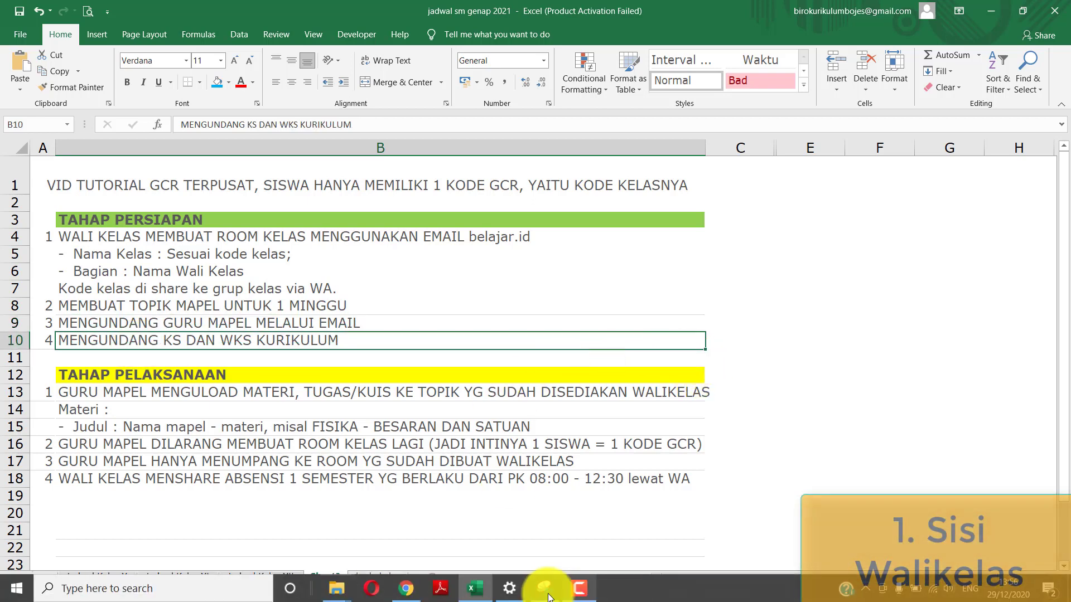
{"action": "left_click", "coordinate": [410, 589]}
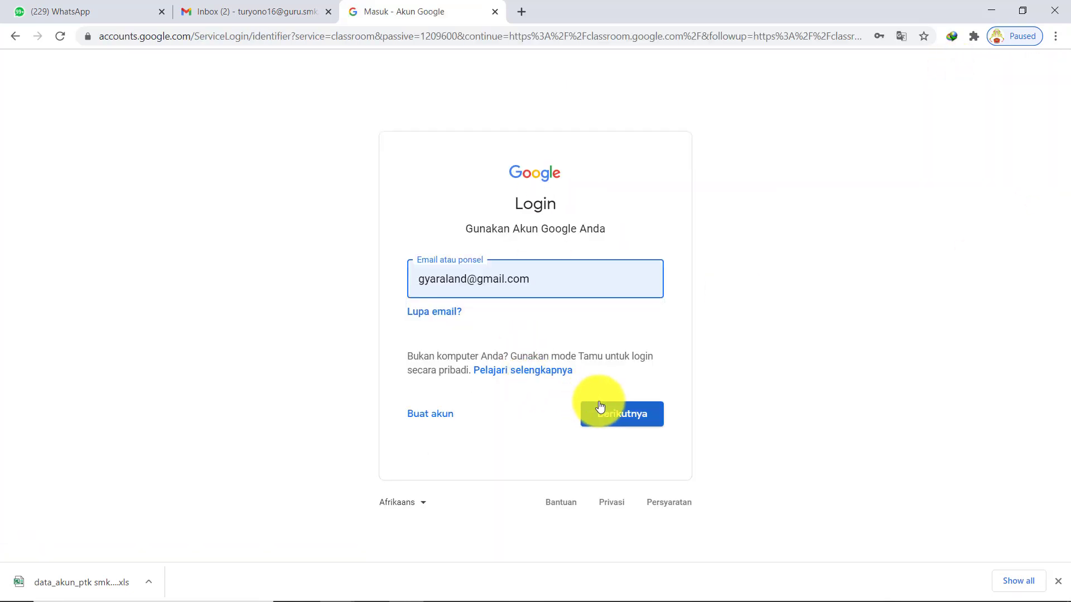
- Sign in with the subject teacher's account password and confirm which account is active
{"action": "left_click", "coordinate": [600, 405]}
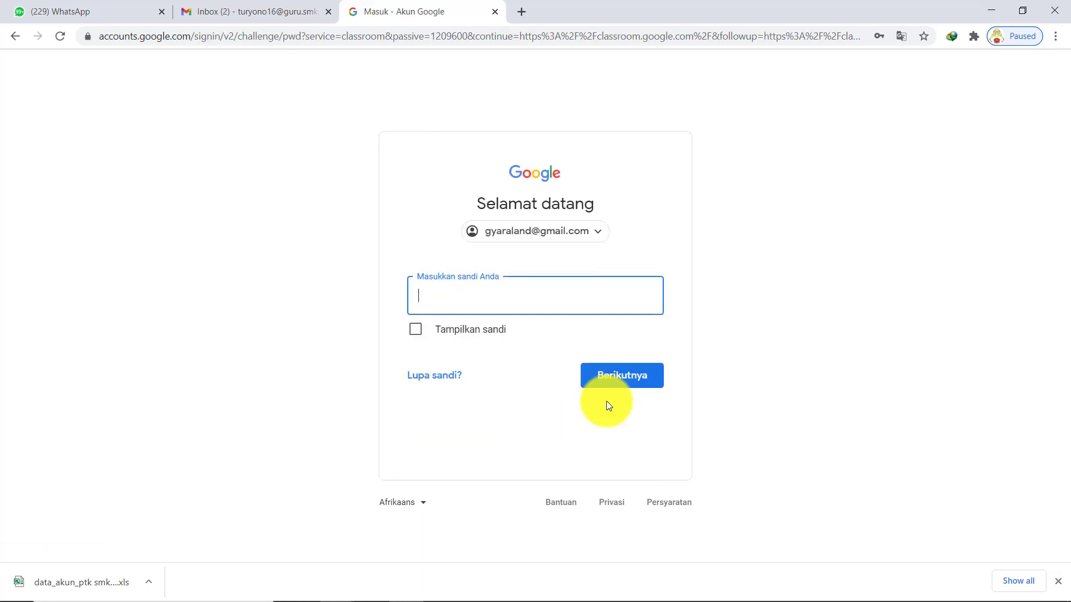
{"action": "type", "text": "•••"}
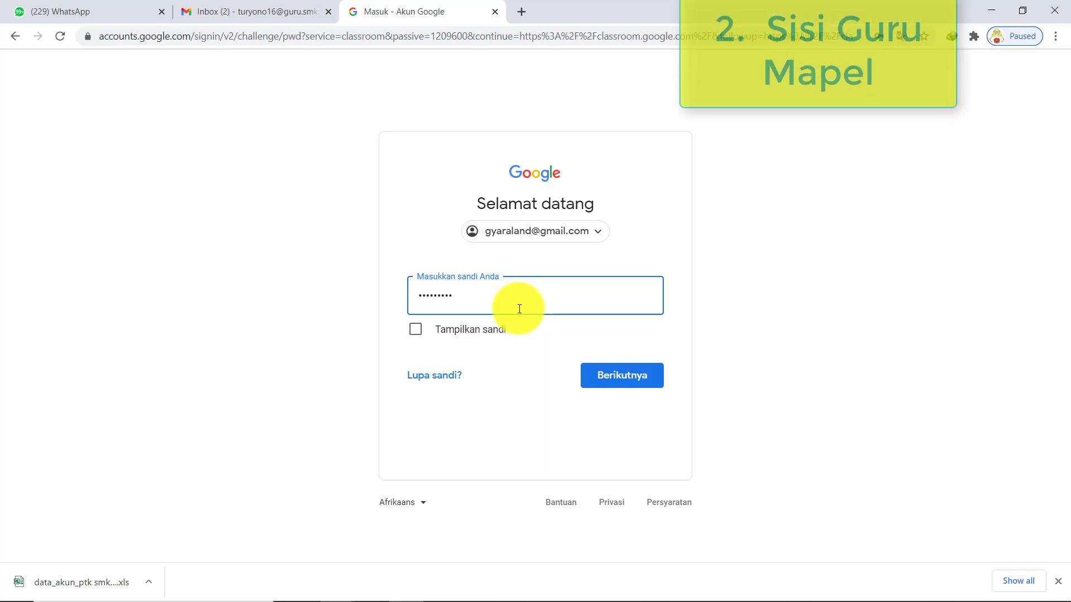
{"action": "type", "text": "•••••"}
{"action": "key", "text": "Return"}
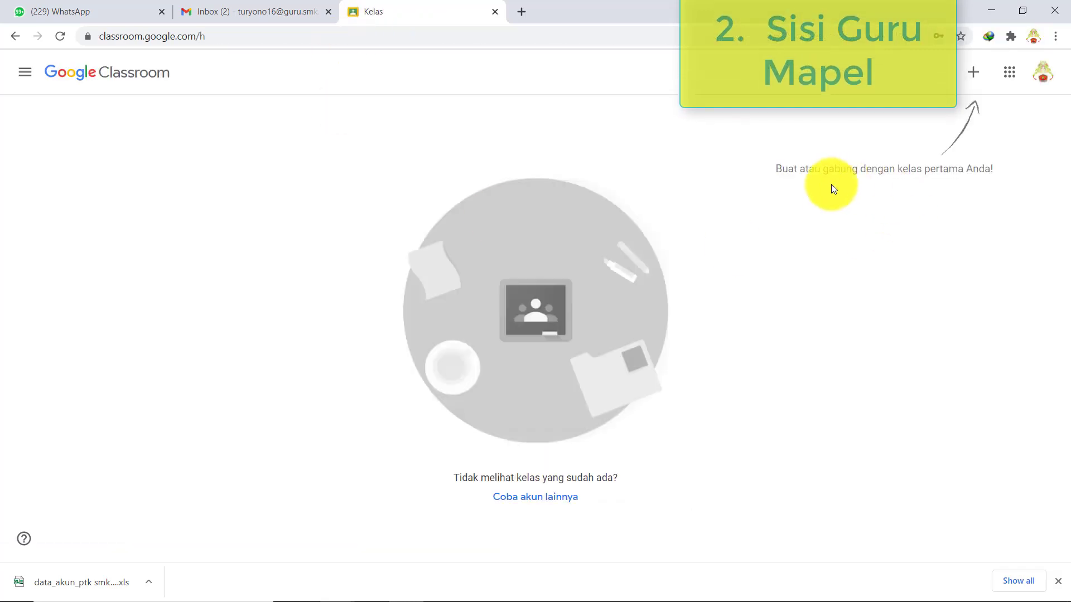
{"action": "left_click", "coordinate": [1043, 72]}
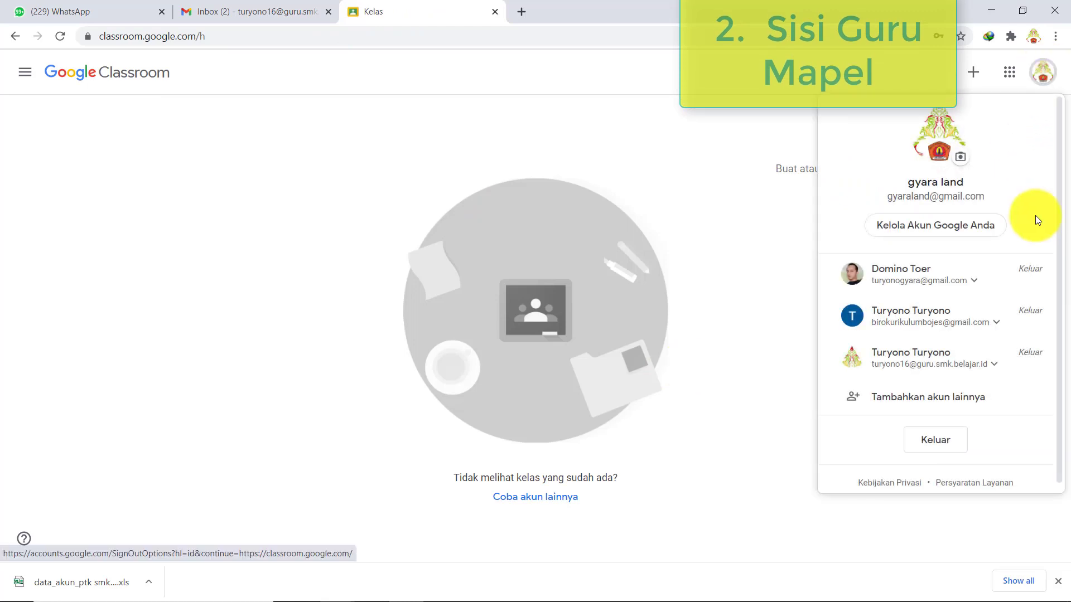
{"action": "left_click", "coordinate": [768, 179]}
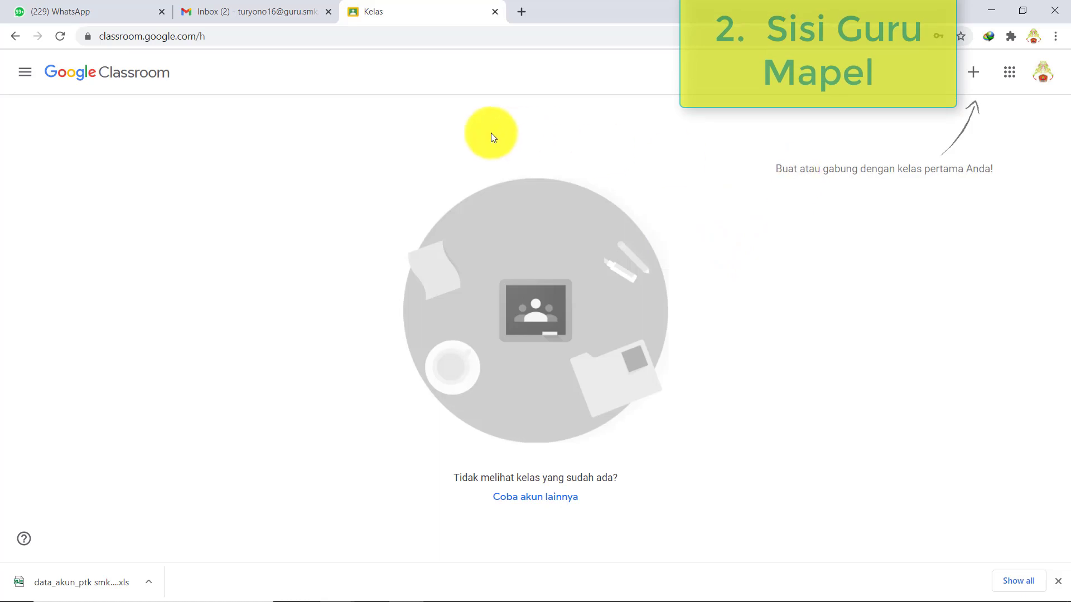
- Open Gmail for the signed-in teacher account from the Google apps grid
{"action": "left_click", "coordinate": [252, 11]}
{"action": "left_click", "coordinate": [328, 11]}
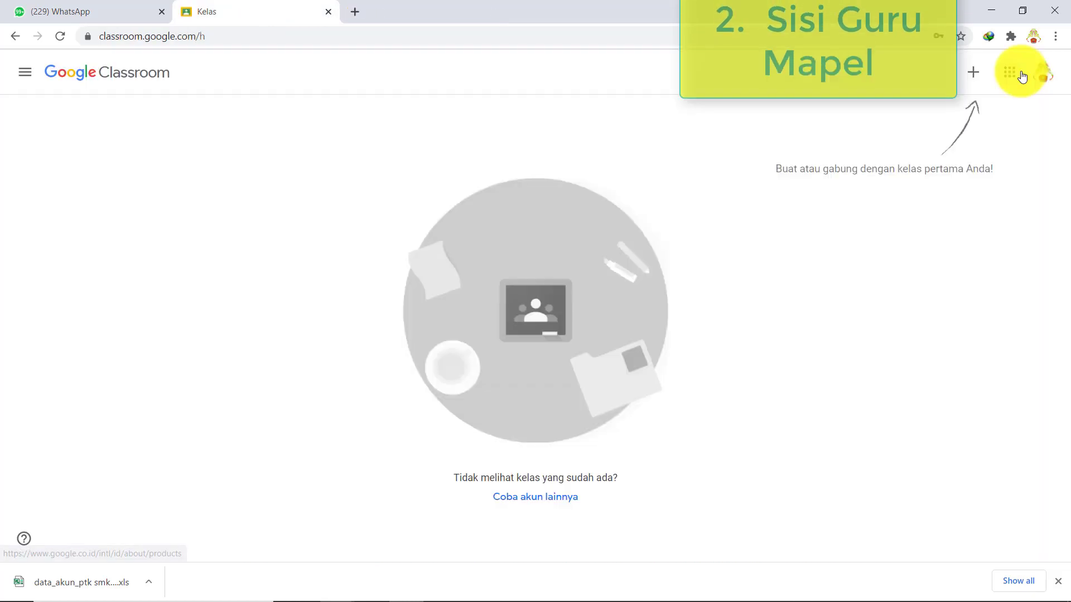
{"action": "left_click", "coordinate": [1009, 72]}
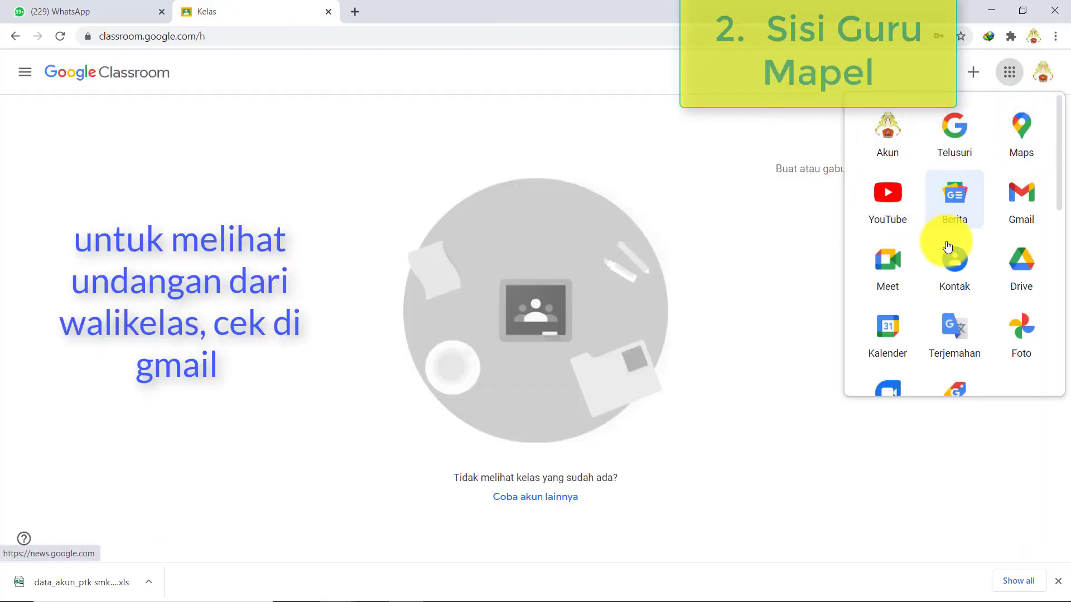
{"action": "scroll", "coordinate": [909, 234], "scroll_direction": "down", "scroll_amount": 2}
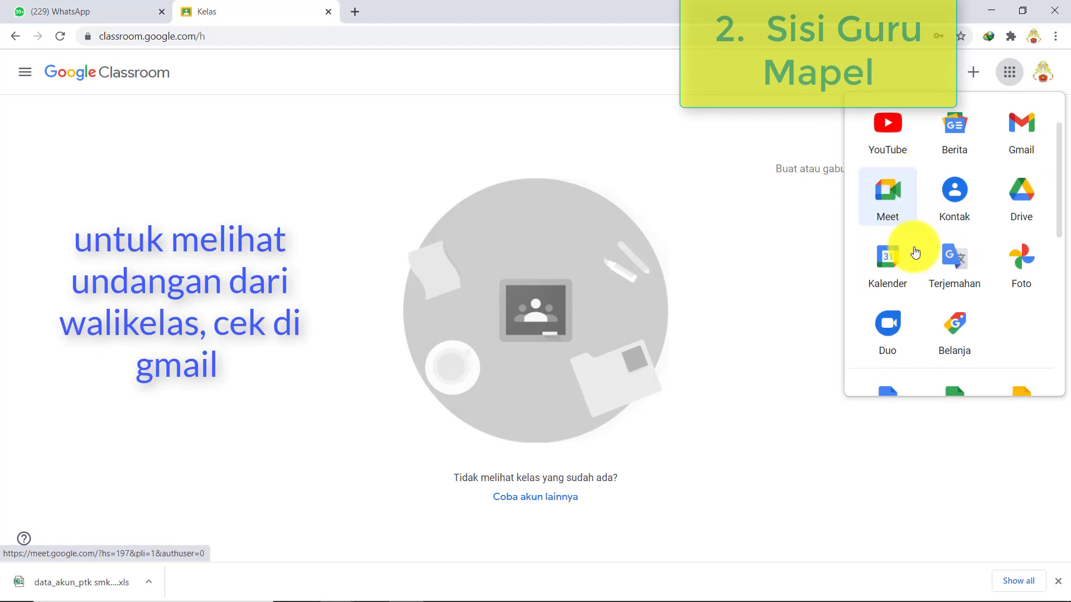
{"action": "scroll", "coordinate": [915, 252], "scroll_direction": "down", "scroll_amount": 3}
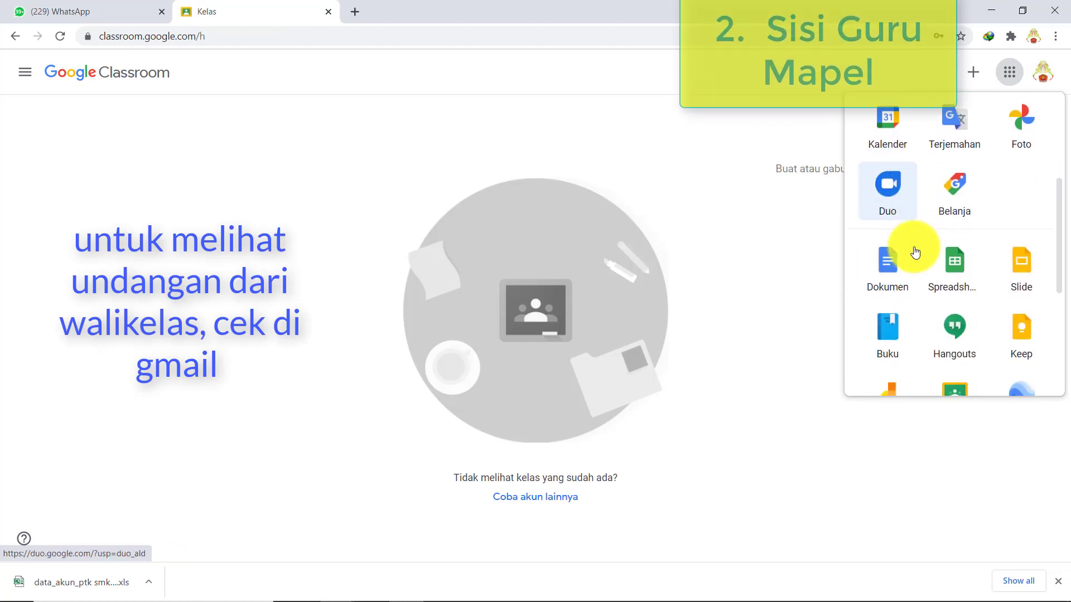
{"action": "scroll", "coordinate": [915, 252], "scroll_direction": "down", "scroll_amount": 2}
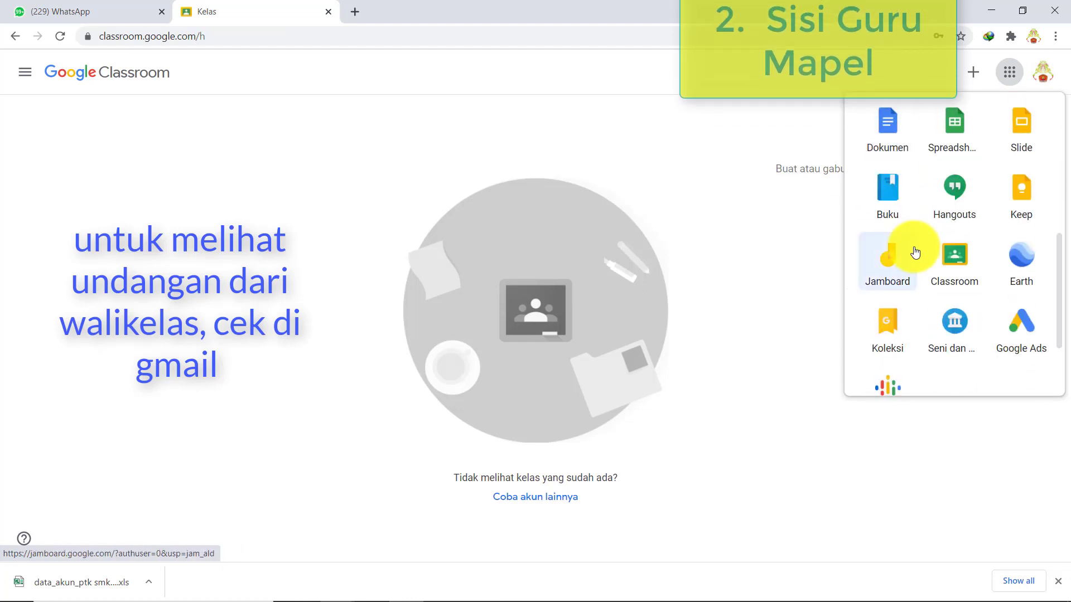
{"action": "scroll", "coordinate": [915, 253], "scroll_direction": "up", "scroll_amount": 5}
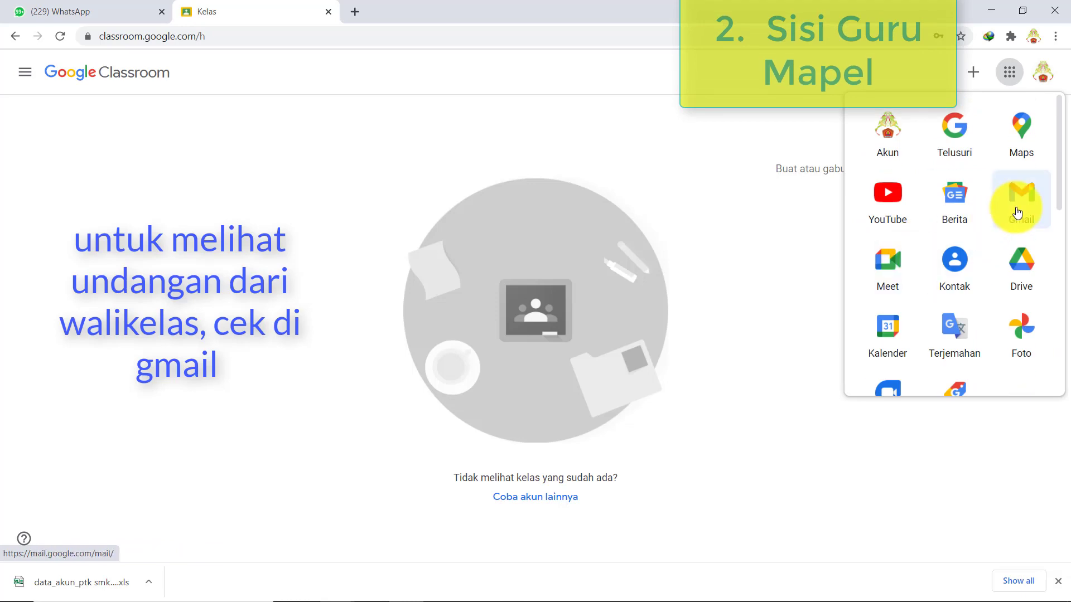
{"action": "left_click", "coordinate": [1016, 209]}
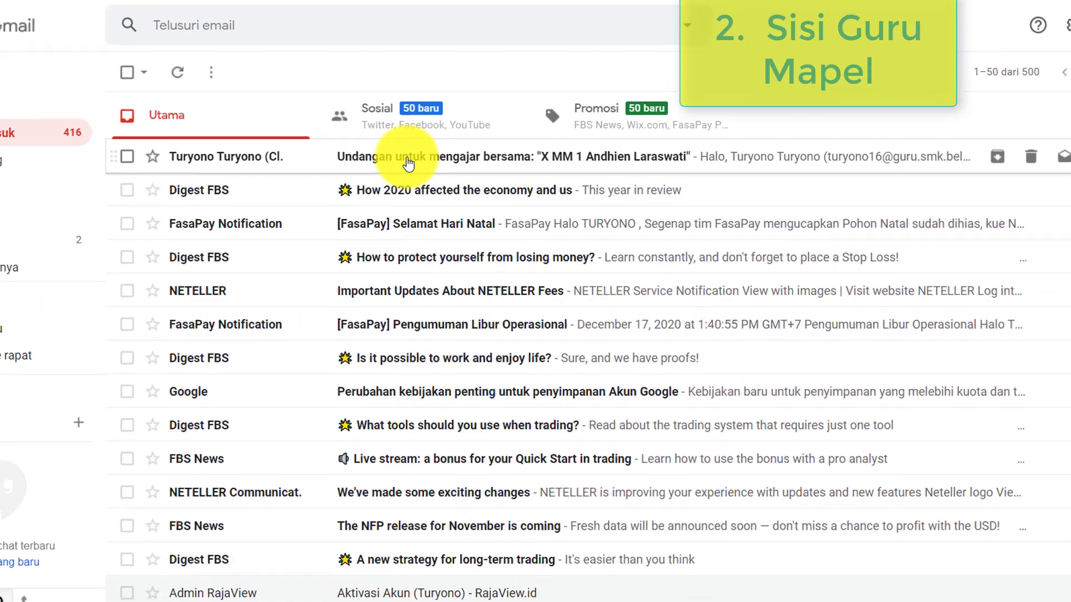
- Open the 'Undangan untuk mengajar bersama' invitation email and choose GABUNG
{"action": "left_click", "coordinate": [430, 187]}
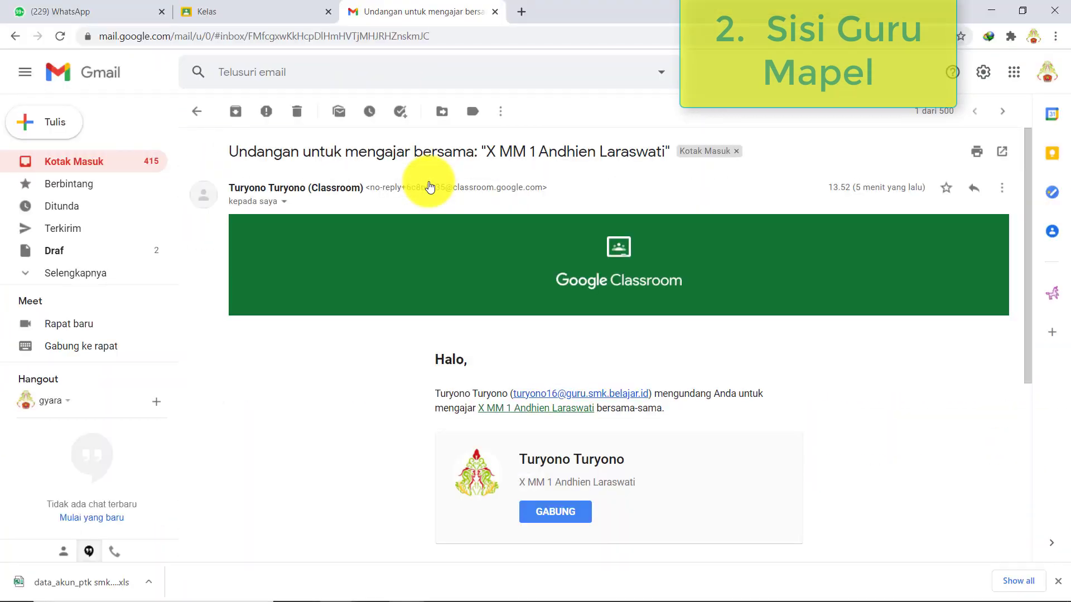
{"action": "scroll", "coordinate": [612, 391], "scroll_direction": "down", "scroll_amount": 1}
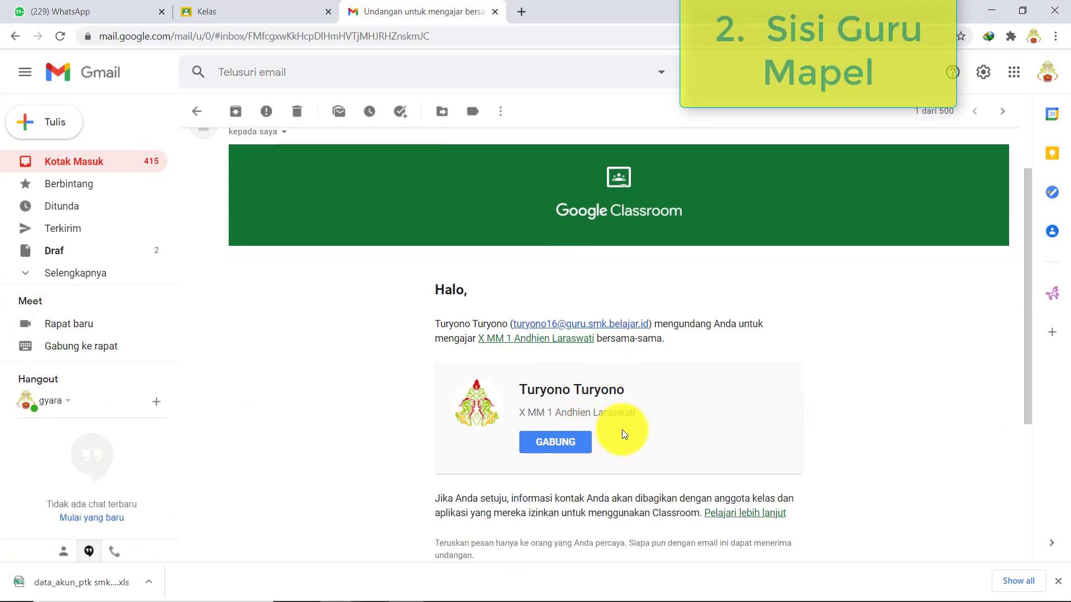
{"action": "left_click", "coordinate": [571, 450]}
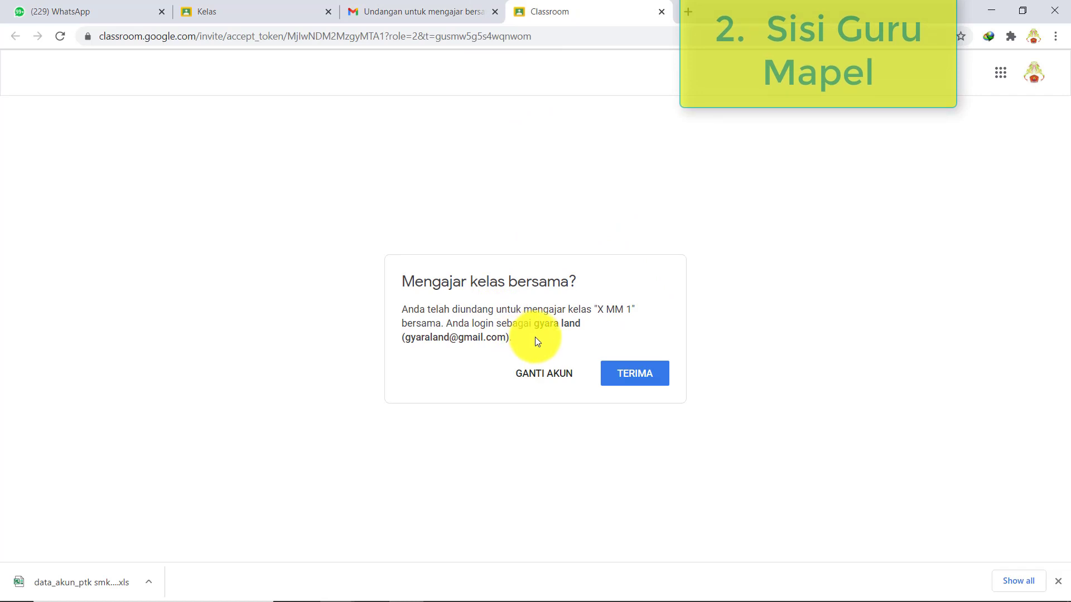
- Accept co-teaching X MM 1 and go to its Tugas Kelas page
{"action": "left_click", "coordinate": [614, 374]}
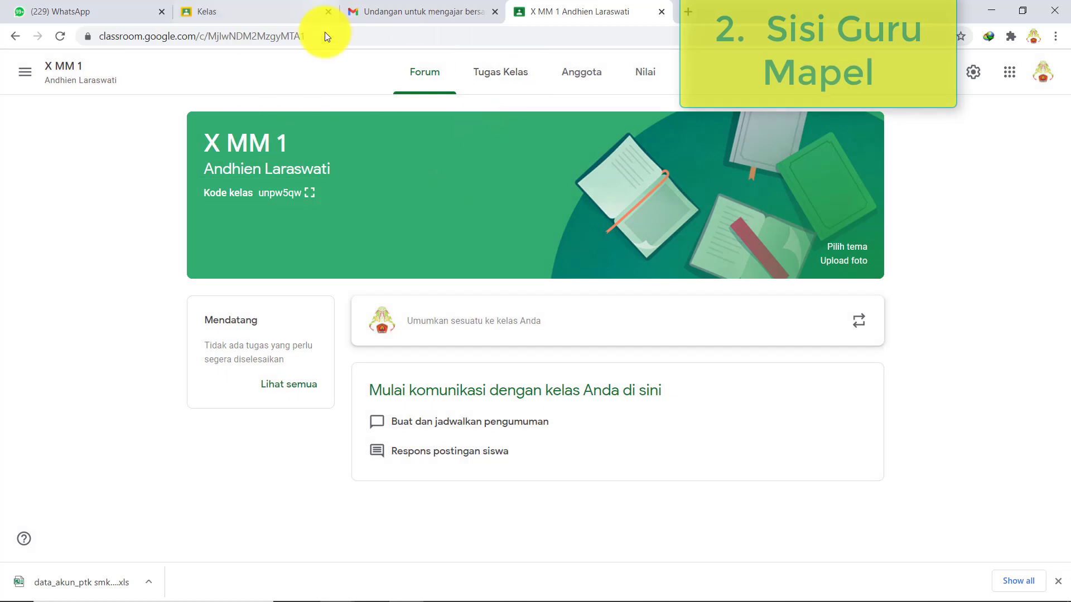
{"action": "left_click", "coordinate": [1042, 73]}
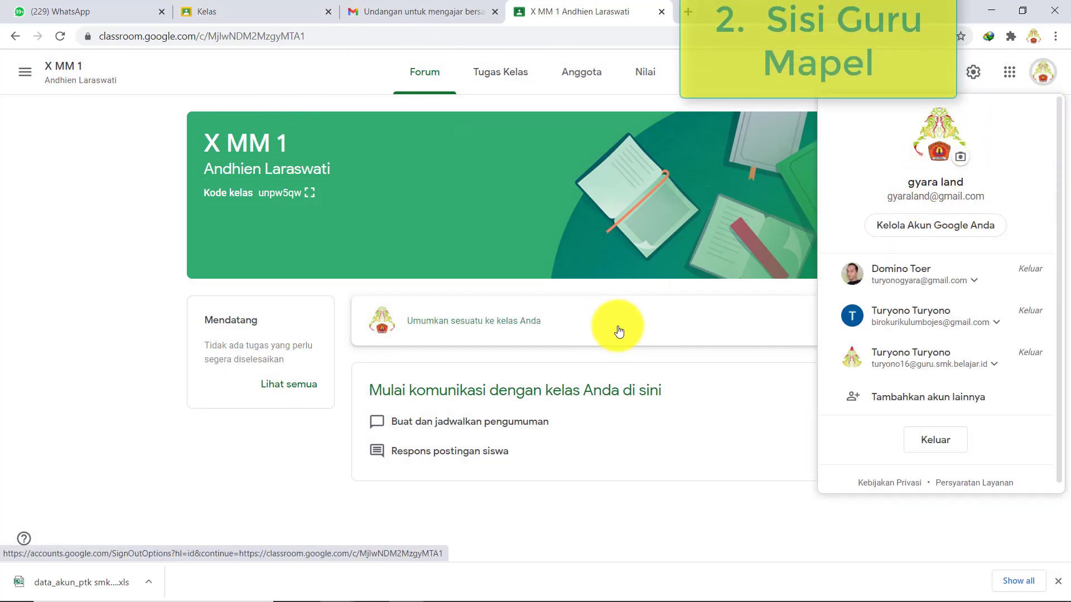
{"action": "left_click", "coordinate": [651, 545]}
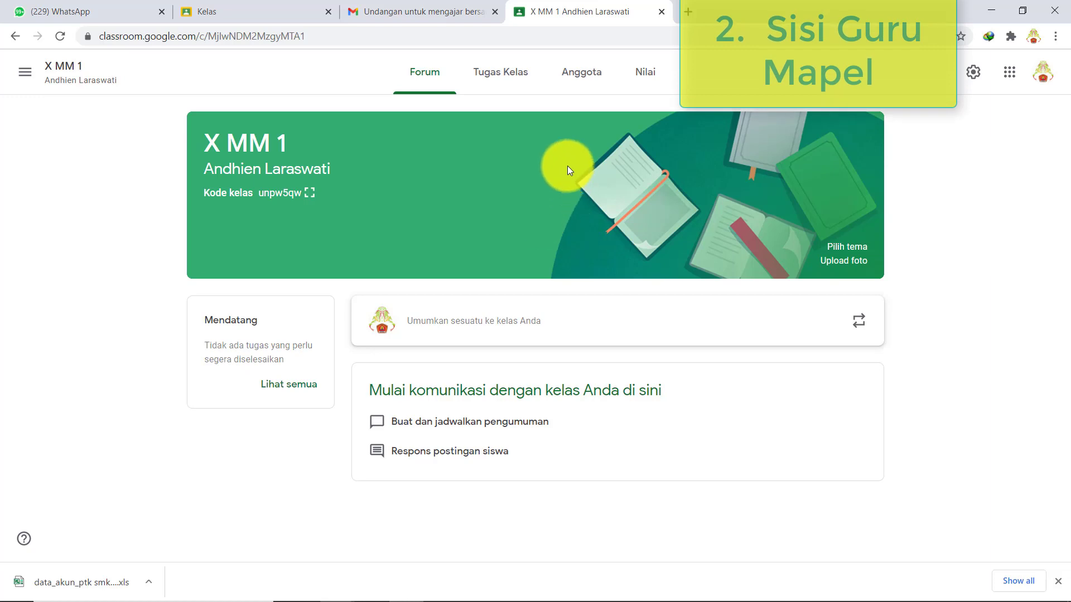
{"action": "left_click", "coordinate": [502, 72]}
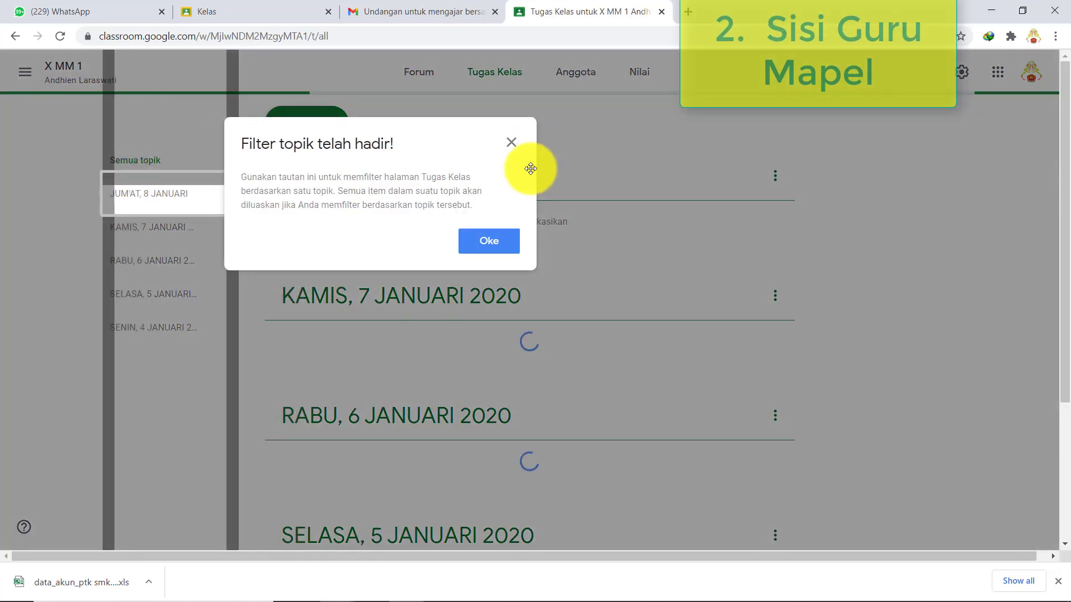
- Dismiss both Classroom tips, scroll the five dated topics, then point out Excel step B13
{"action": "left_click", "coordinate": [507, 250]}
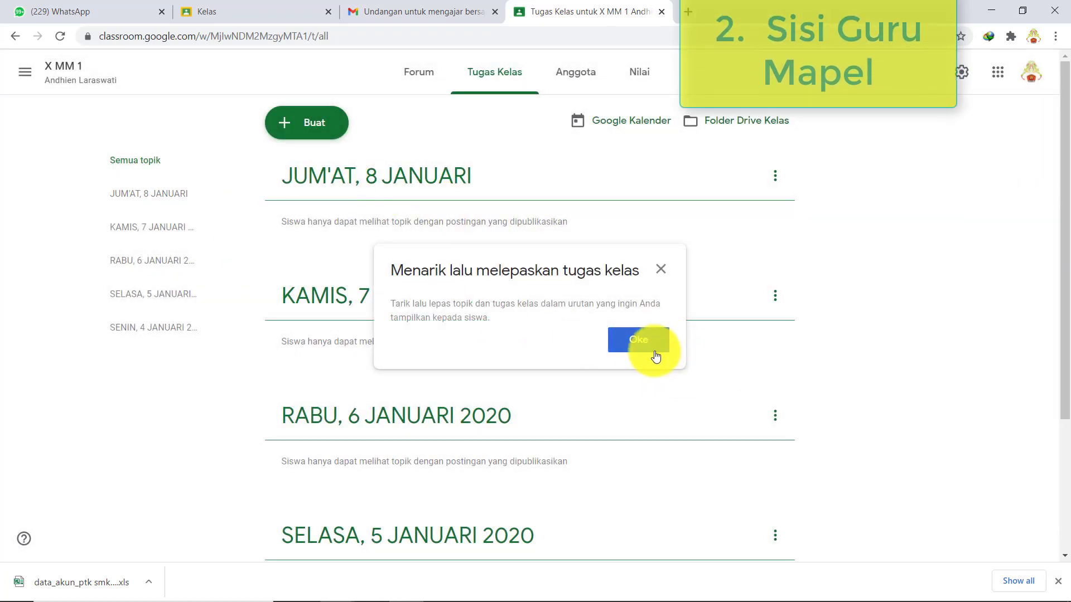
{"action": "left_click", "coordinate": [646, 344]}
{"action": "scroll", "coordinate": [468, 297], "scroll_direction": "down", "scroll_amount": 3}
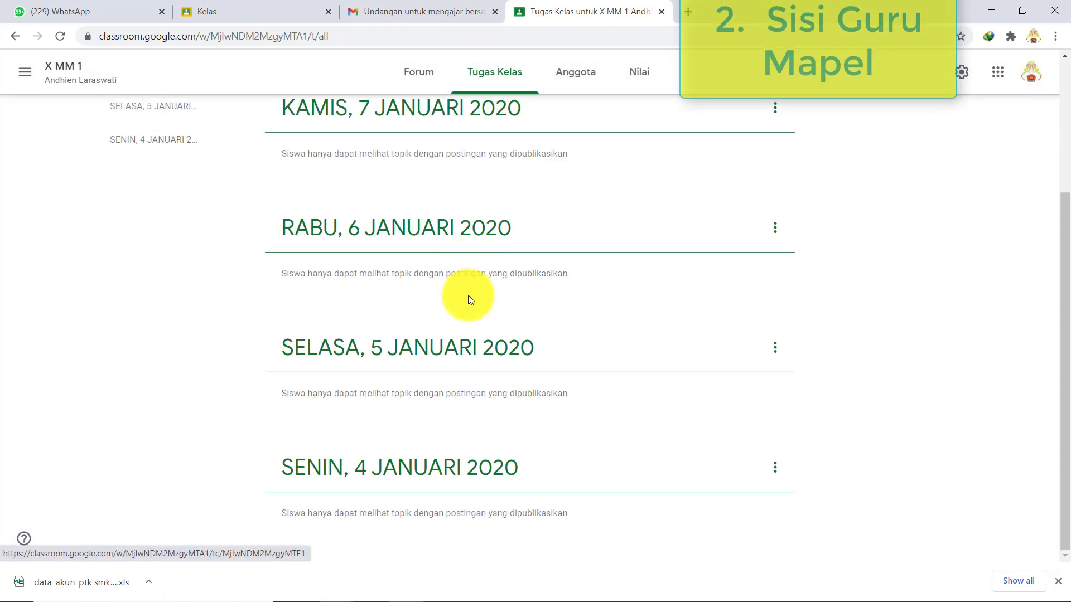
{"action": "scroll", "coordinate": [440, 400], "scroll_direction": "up", "scroll_amount": 3}
{"action": "scroll", "coordinate": [499, 493], "scroll_direction": "down", "scroll_amount": 3}
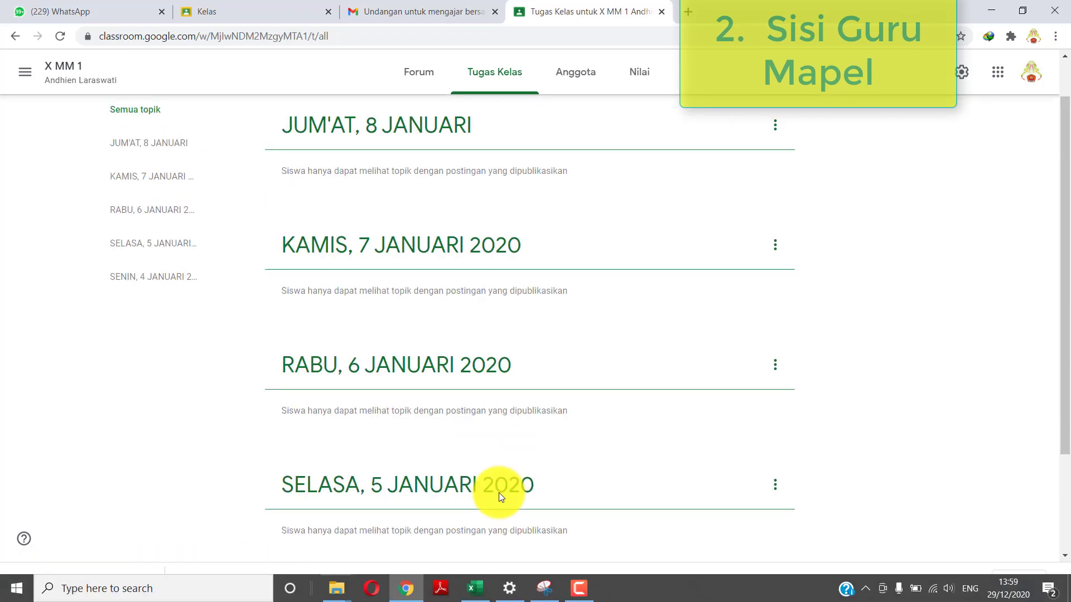
{"action": "scroll", "coordinate": [497, 485], "scroll_direction": "up", "scroll_amount": 3}
{"action": "scroll", "coordinate": [495, 480], "scroll_direction": "down", "scroll_amount": 3}
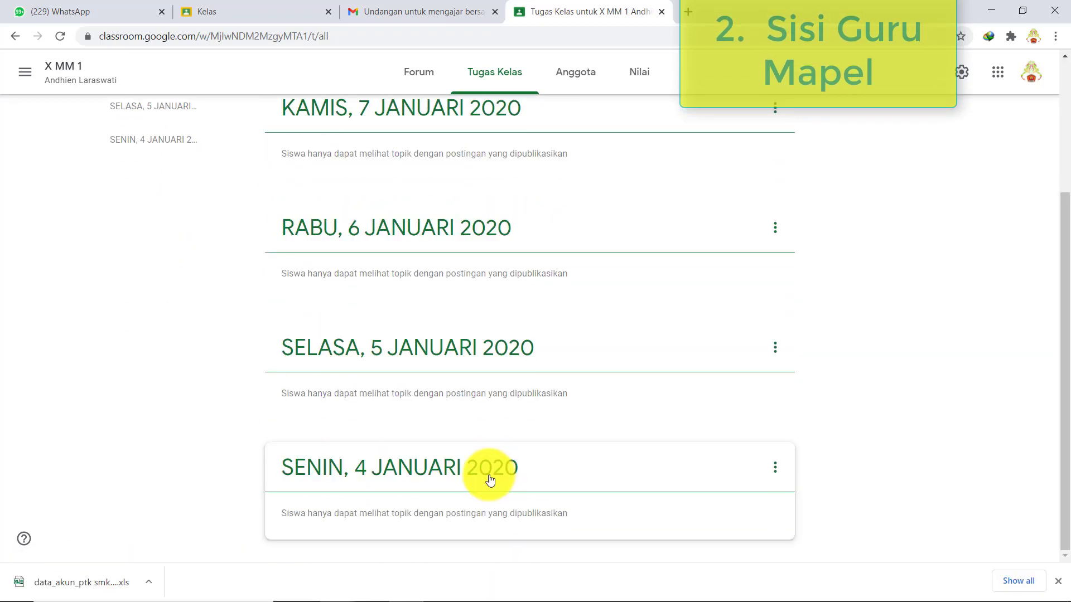
{"action": "scroll", "coordinate": [478, 471], "scroll_direction": "up", "scroll_amount": 3}
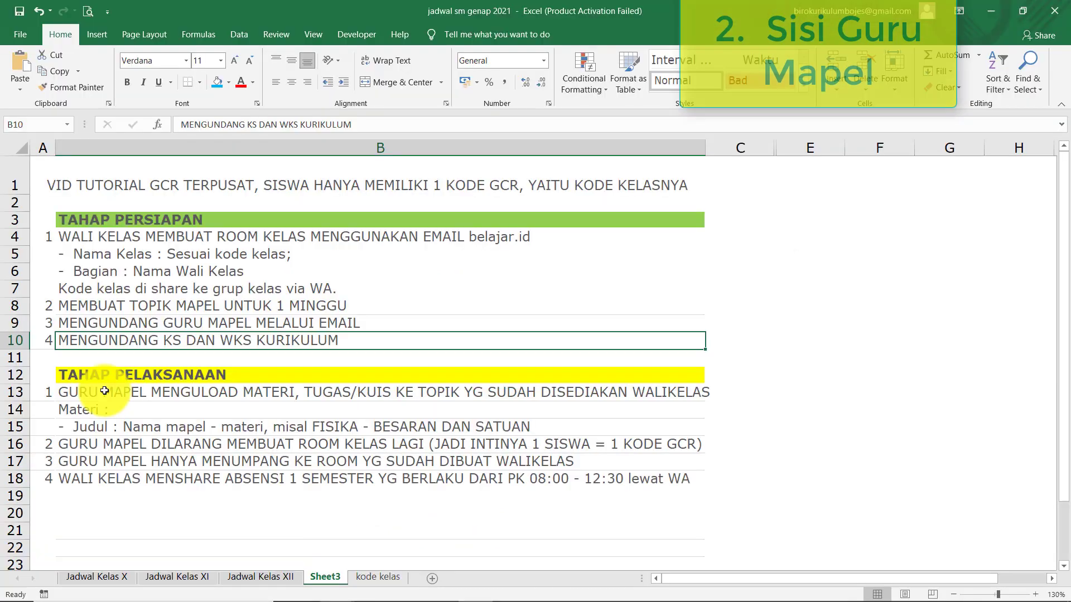
{"action": "left_click", "coordinate": [165, 393]}
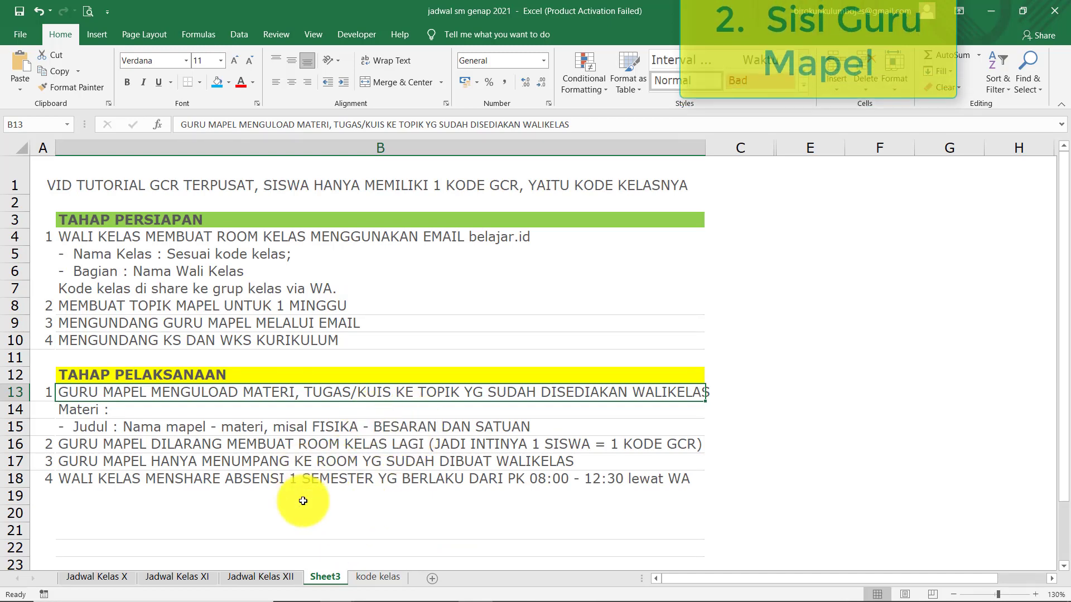
{"action": "left_click", "coordinate": [275, 426]}
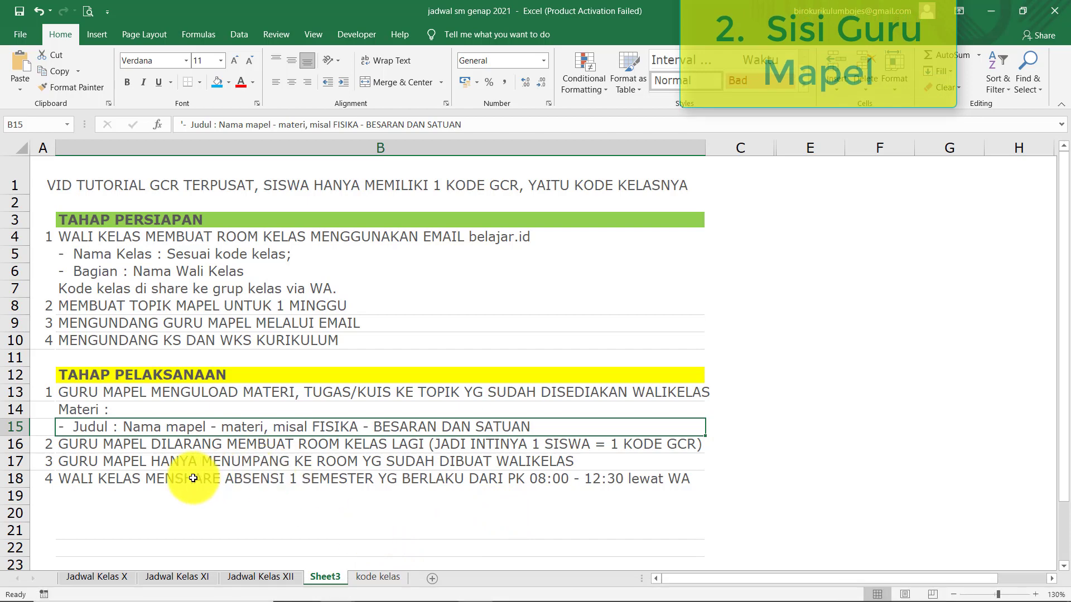
{"action": "left_click", "coordinate": [258, 444]}
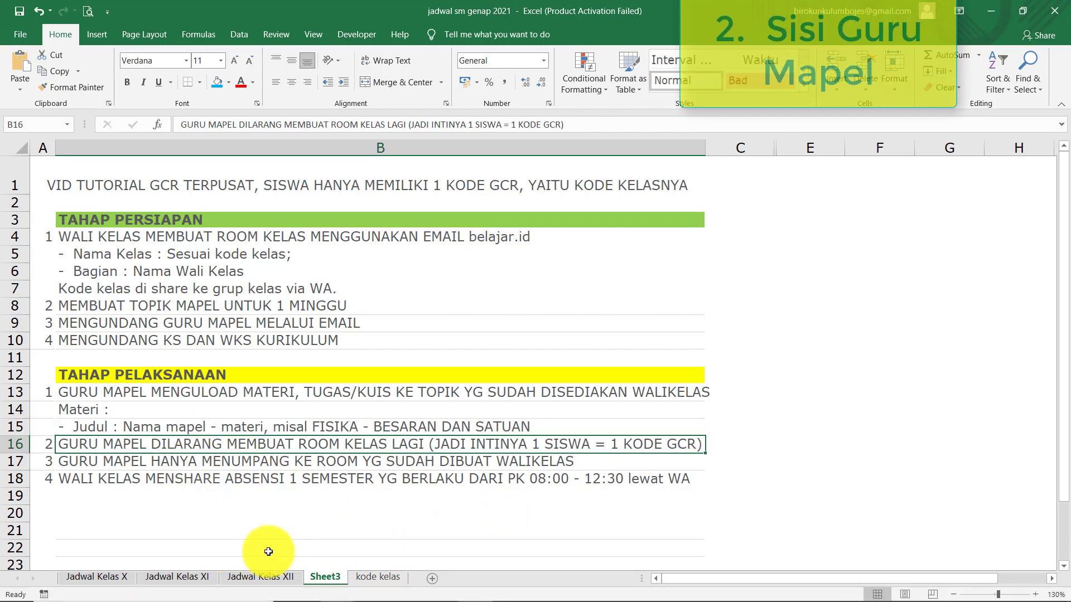
{"action": "left_click", "coordinate": [256, 483]}
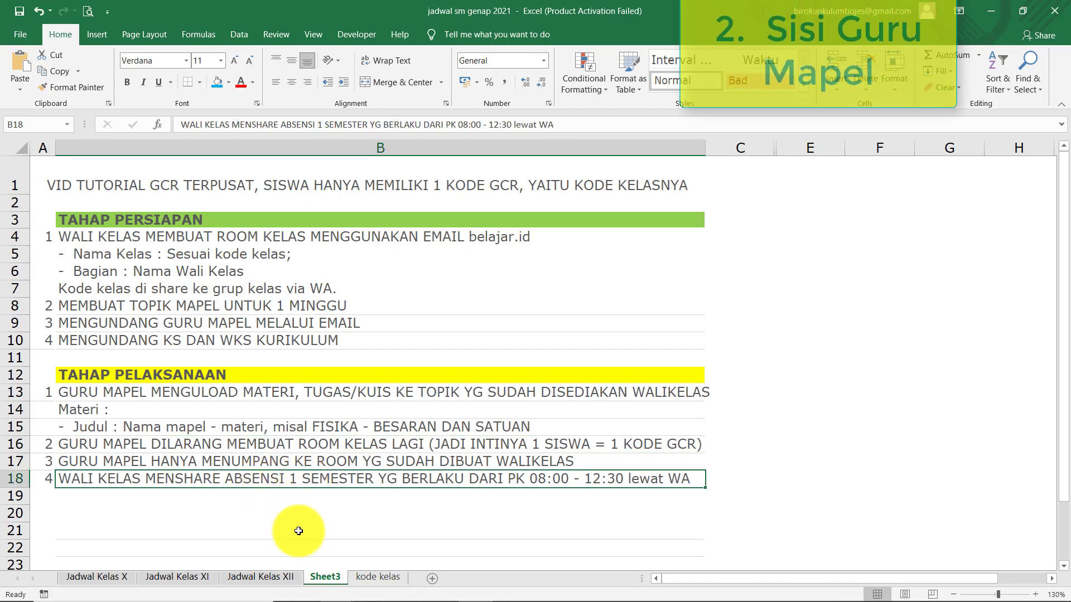
{"action": "left_click", "coordinate": [333, 527]}
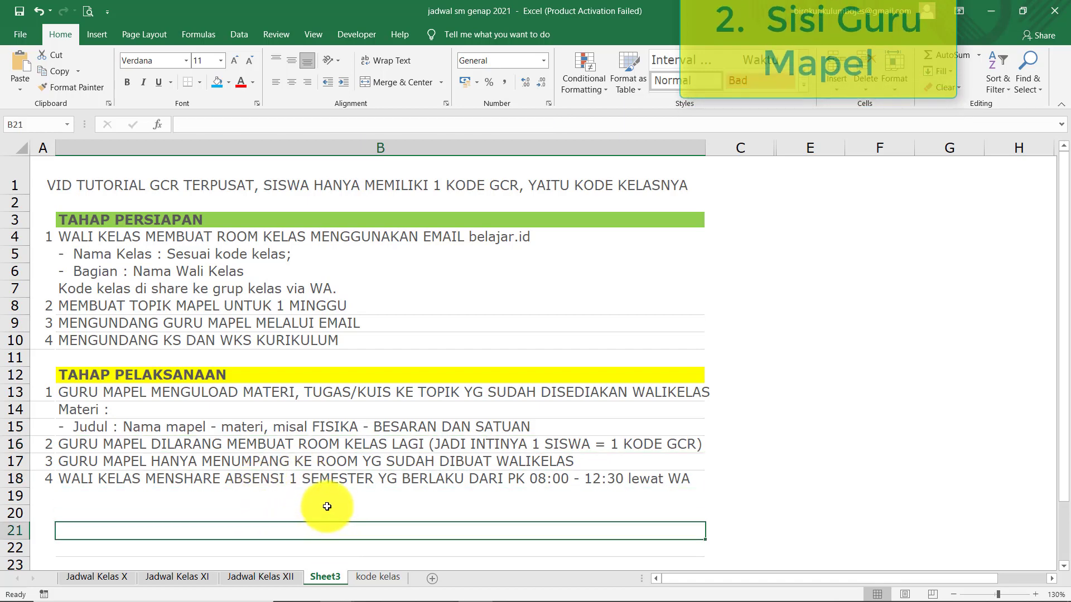
{"action": "left_click", "coordinate": [319, 509]}
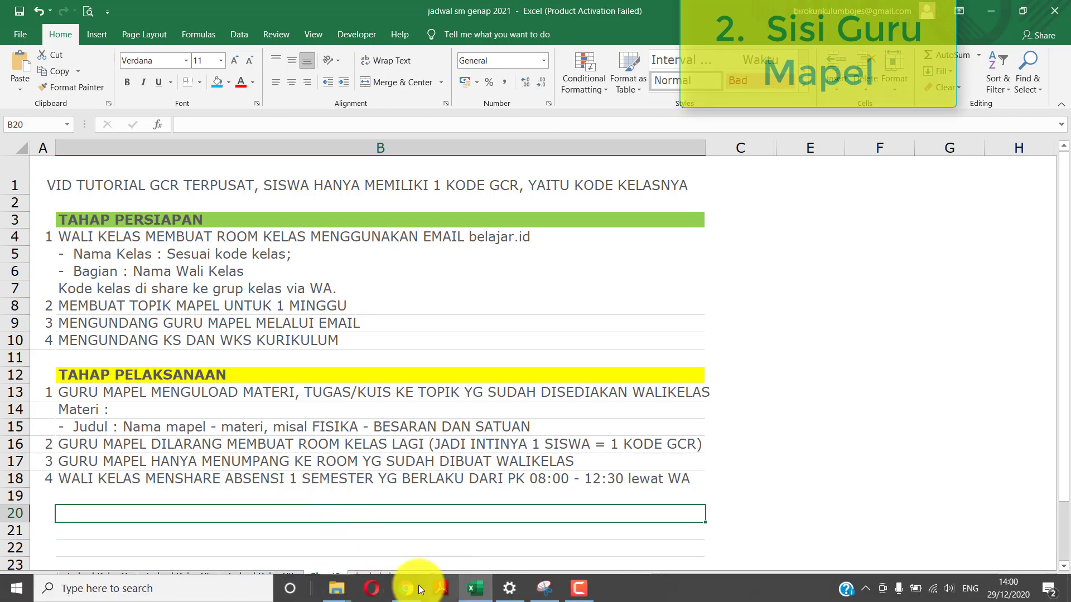
- Create a new blank Materi post for X MM 1 via Buat, dismissing the posting tip
{"action": "left_click", "coordinate": [406, 590]}
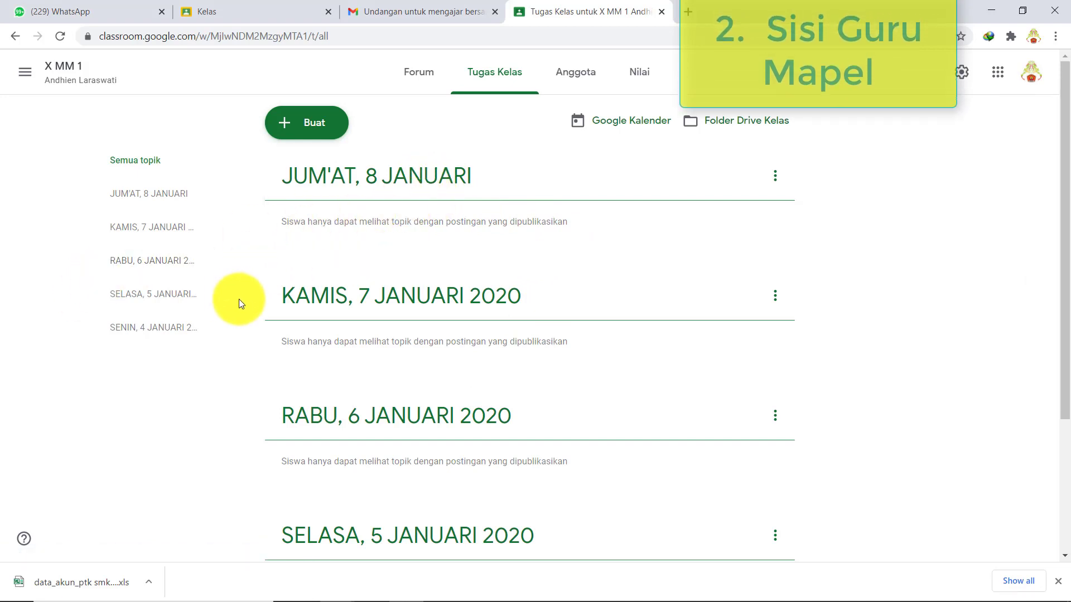
{"action": "left_click", "coordinate": [329, 127]}
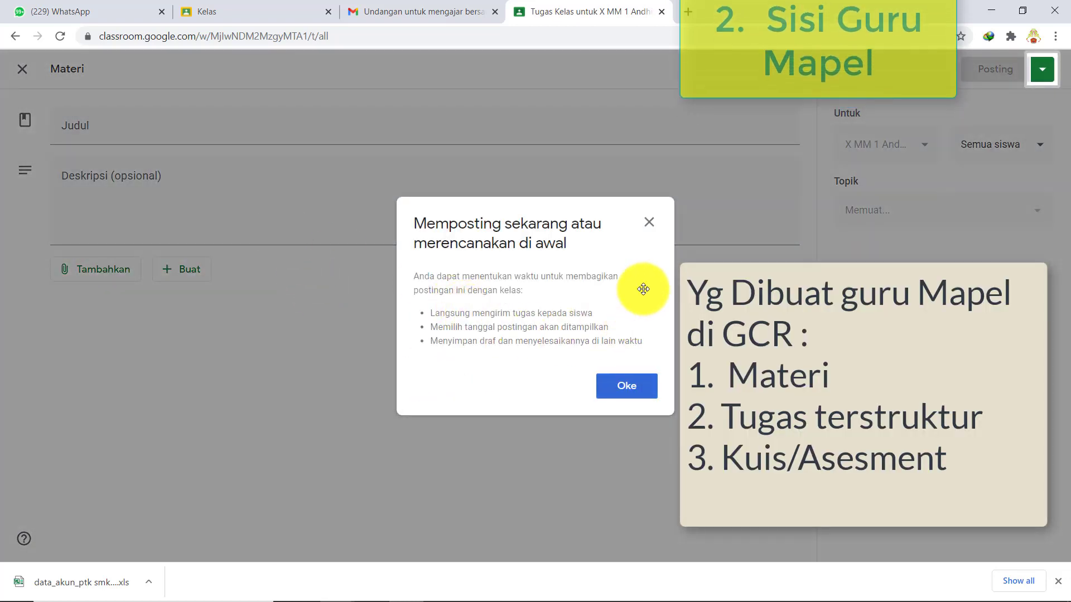
{"action": "left_click", "coordinate": [649, 222]}
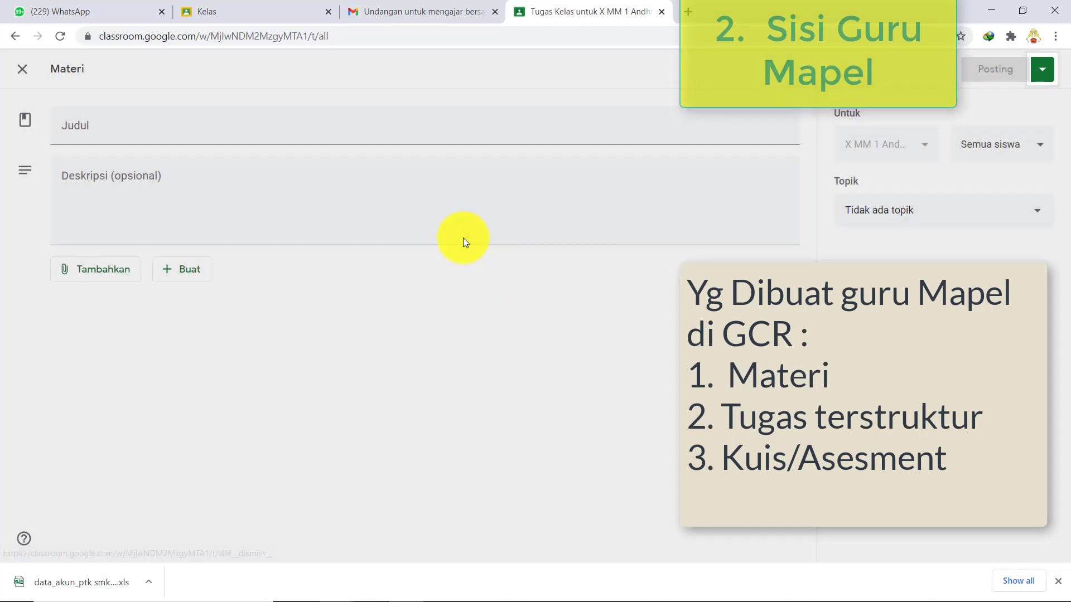
{"action": "left_click", "coordinate": [204, 131]}
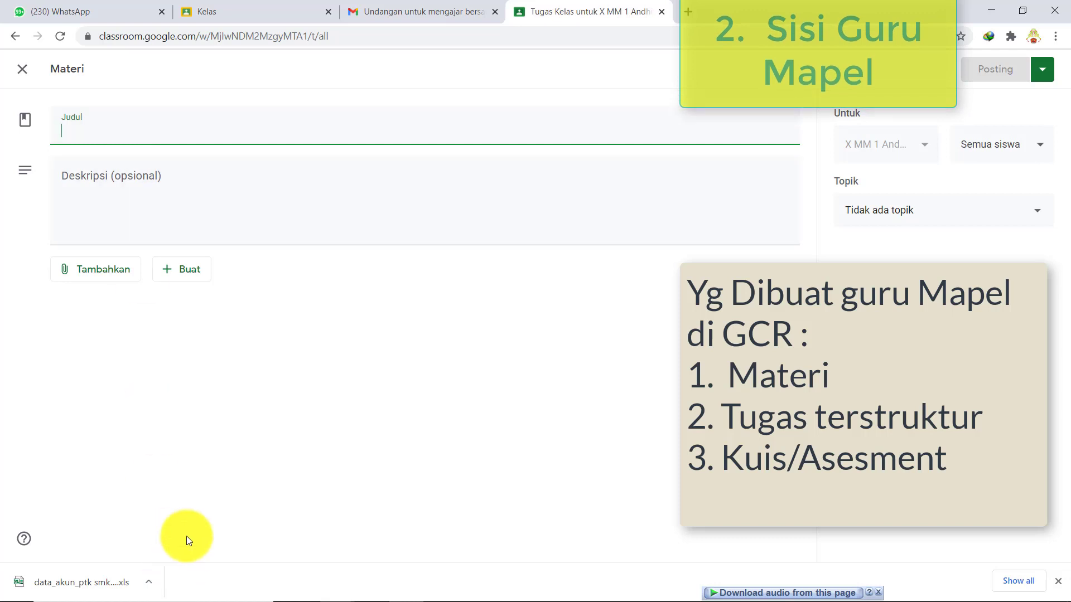
{"action": "mouse_move", "coordinate": [478, 597]}
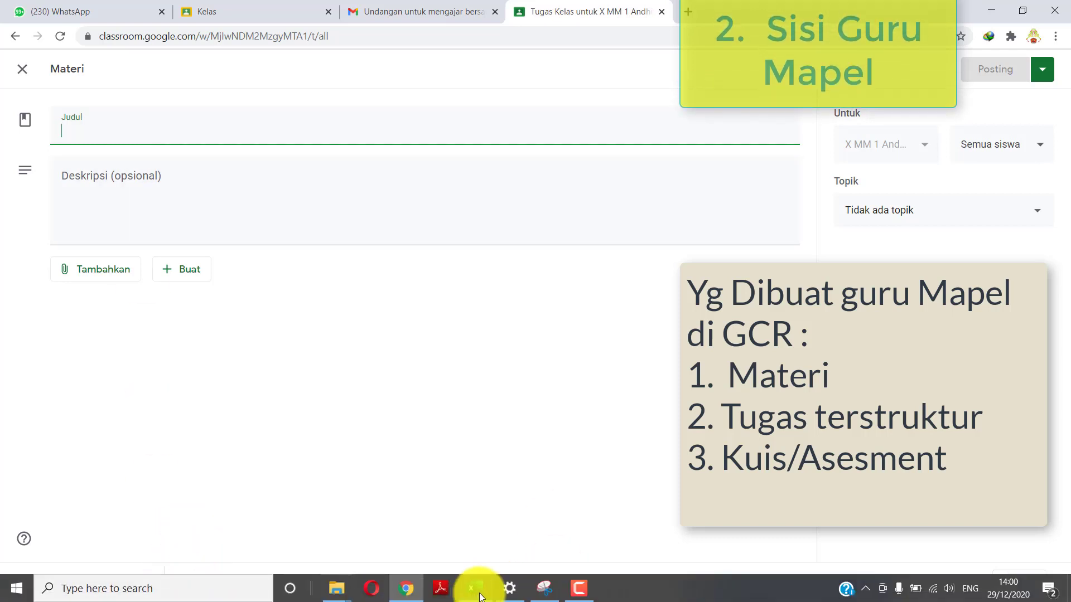
{"action": "left_click", "coordinate": [416, 595]}
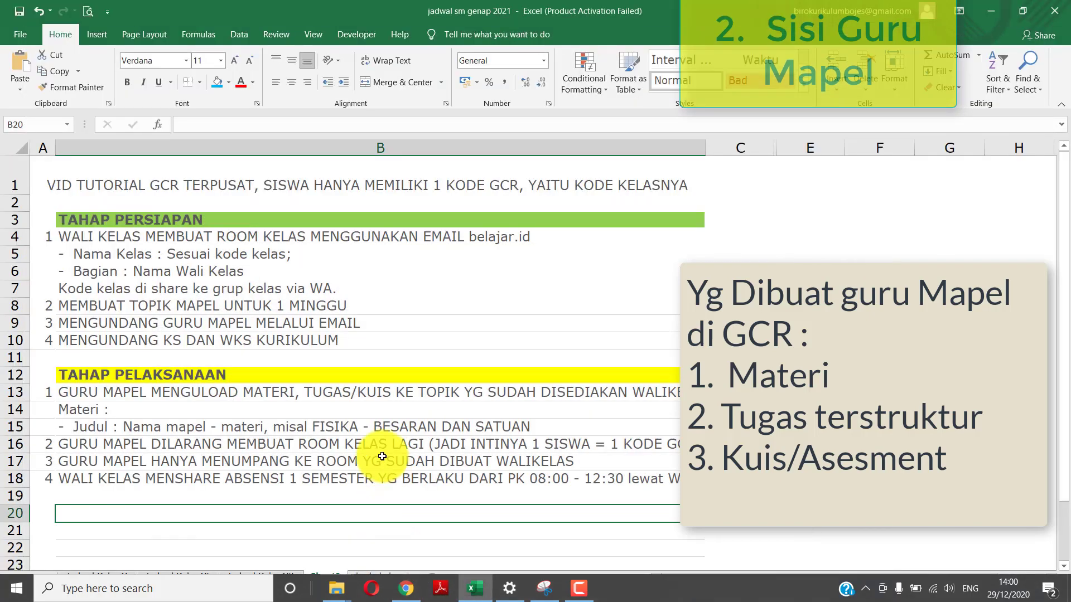
{"action": "left_click", "coordinate": [253, 429]}
{"action": "mouse_move", "coordinate": [530, 598]}
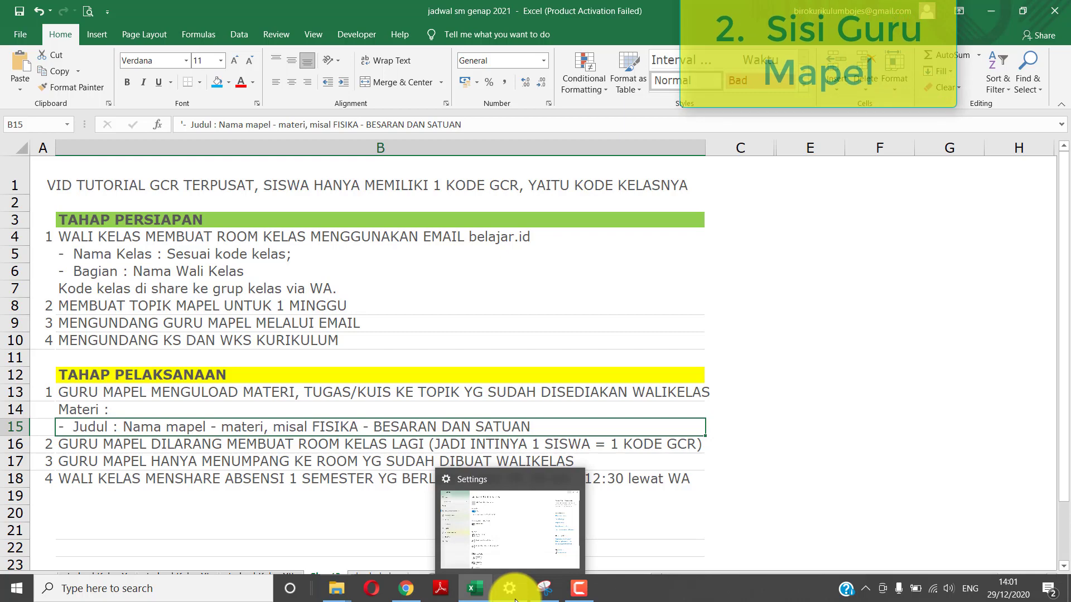
{"action": "mouse_move", "coordinate": [477, 592]}
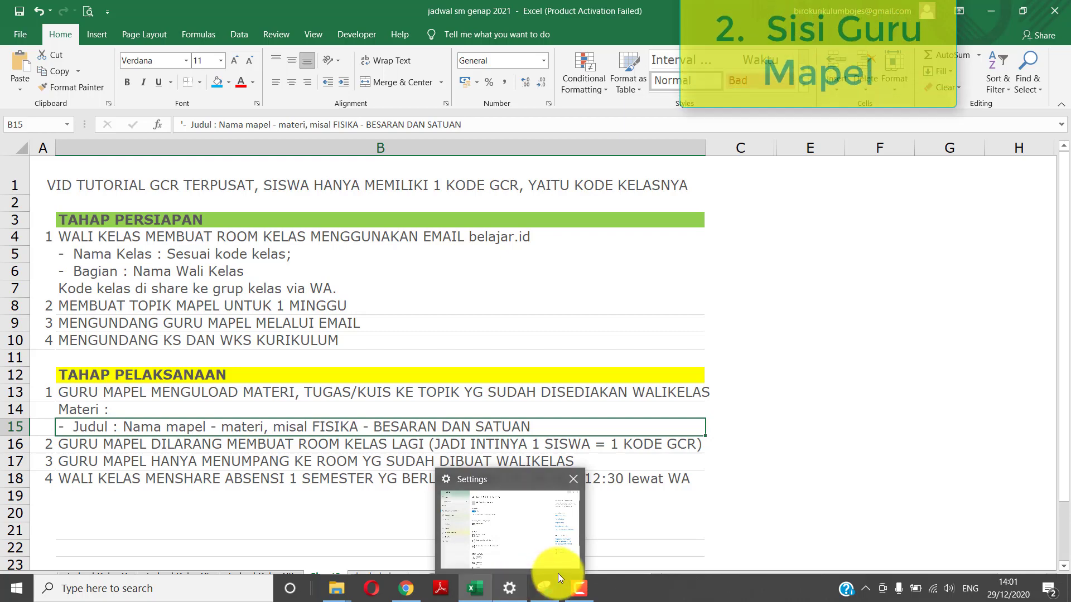
{"action": "left_click", "coordinate": [407, 589]}
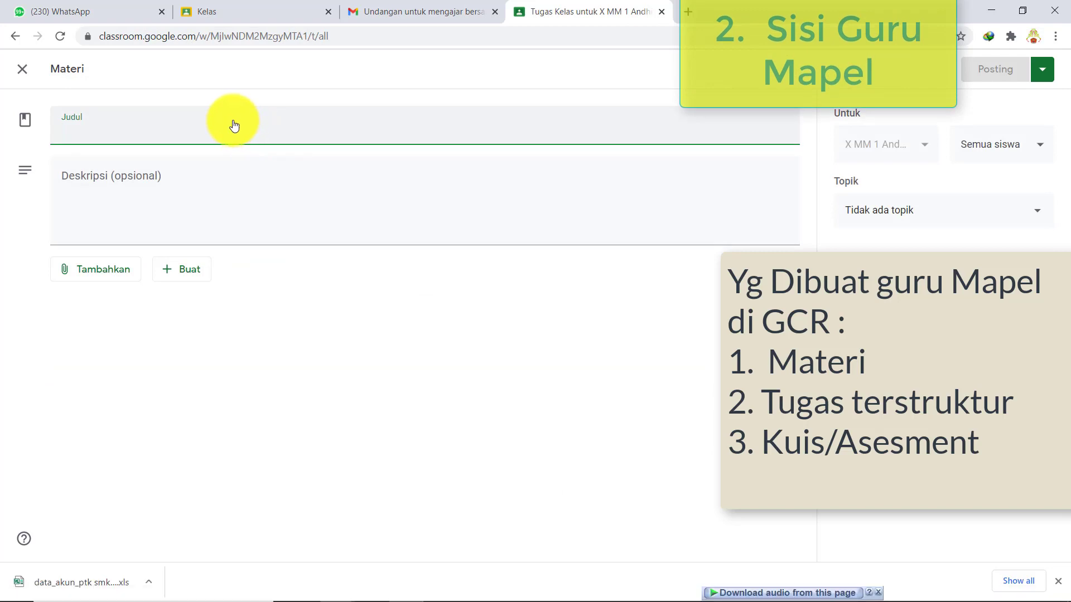
- Enter title 'FISIKA - BESARAN DAN SATUAN' and description 'SILAHKAN PELAJARI MATERI DI BAWAH INI'
{"action": "type", "text": "fis"}
{"action": "type", "text": "FISI"}
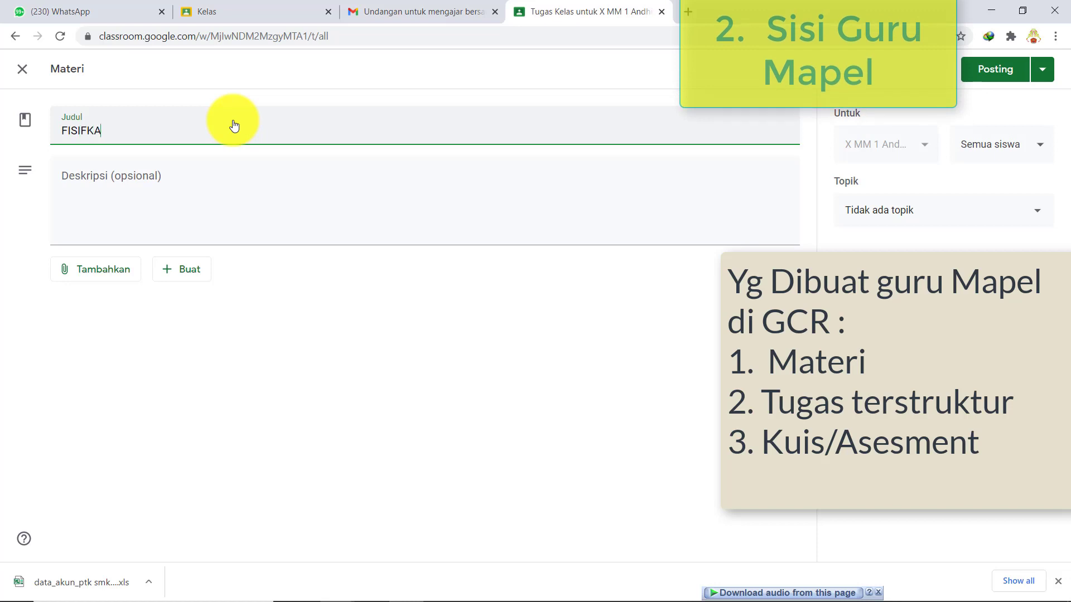
{"action": "type", "text": "KA"}
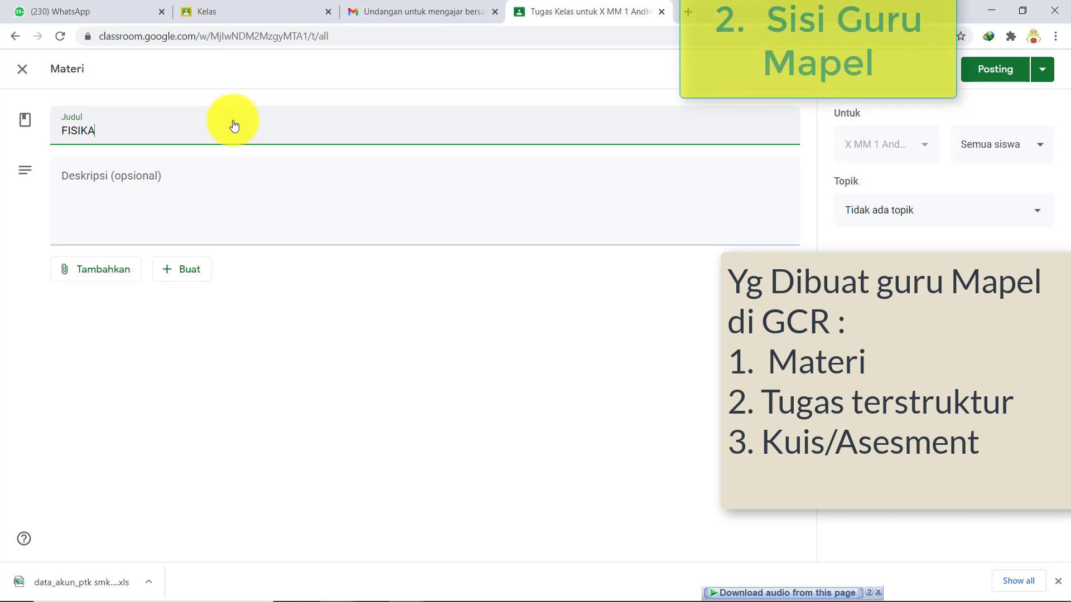
{"action": "type", "text": " - BESARAN D"}
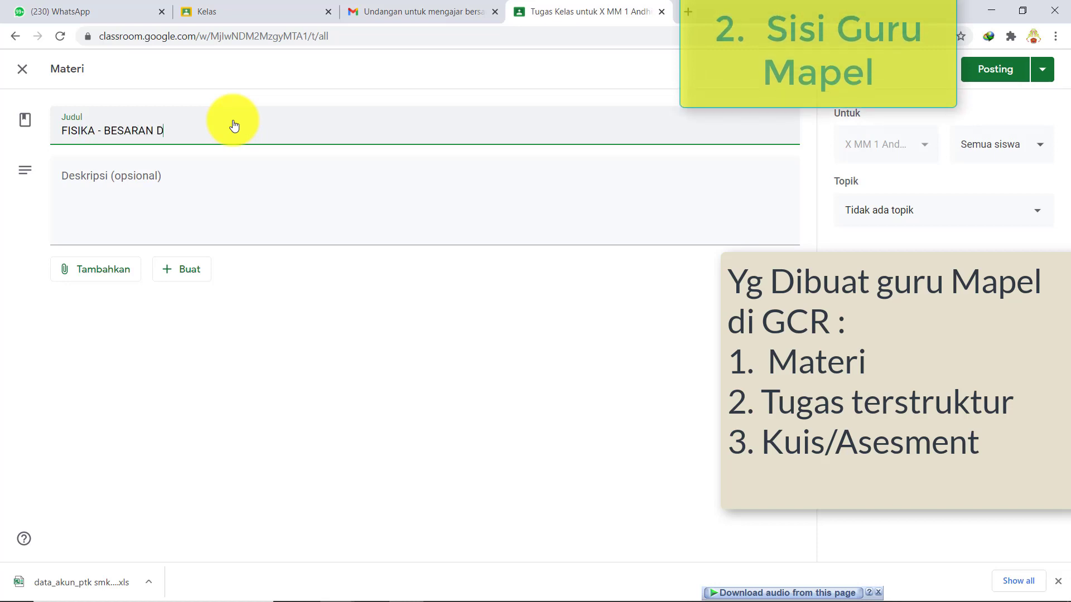
{"action": "type", "text": "AN SATUAN"}
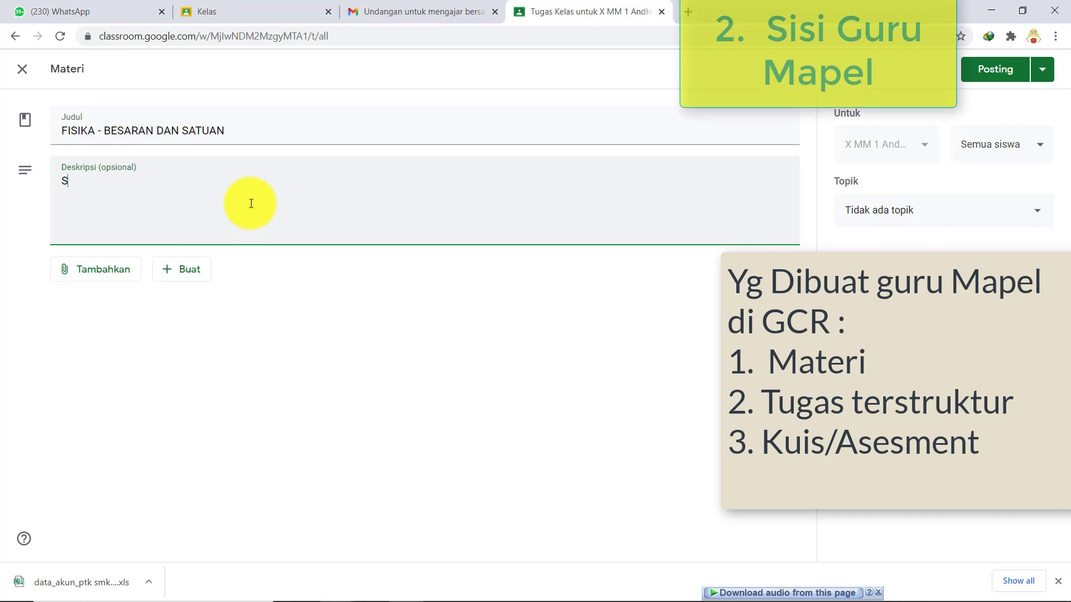
{"action": "type", "text": "ILAHKAN PELAJARI MATERI"}
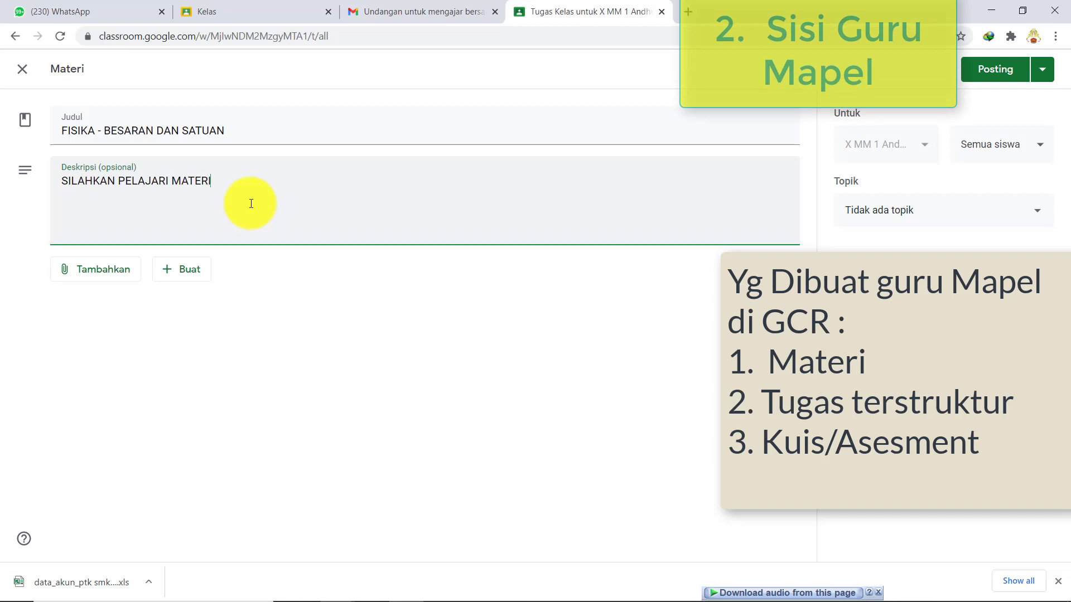
{"action": "type", "text": " DI BAWAH INI"}
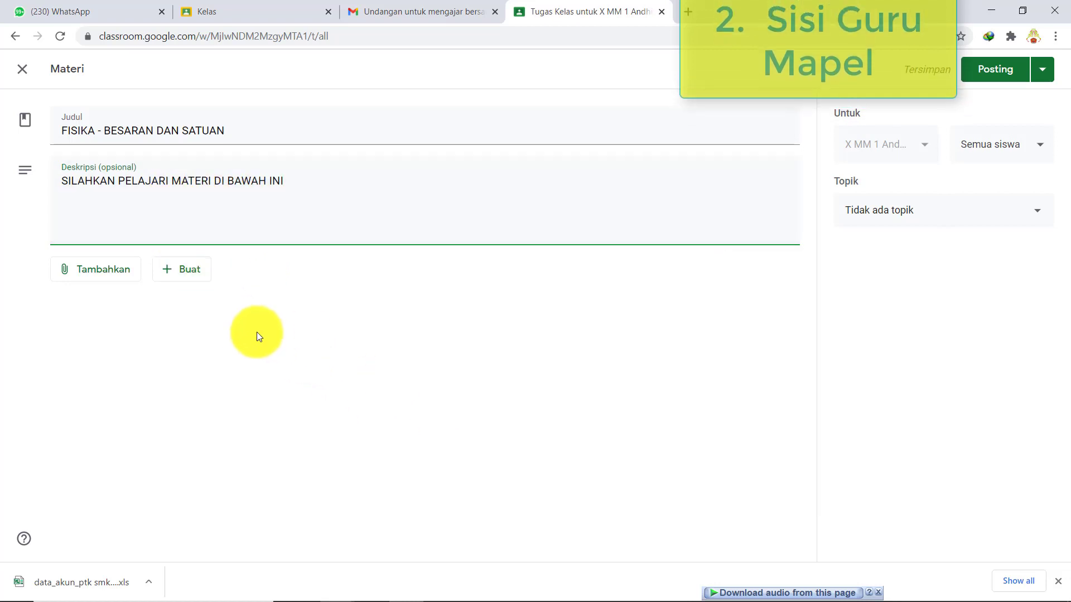
{"action": "left_click", "coordinate": [95, 269]}
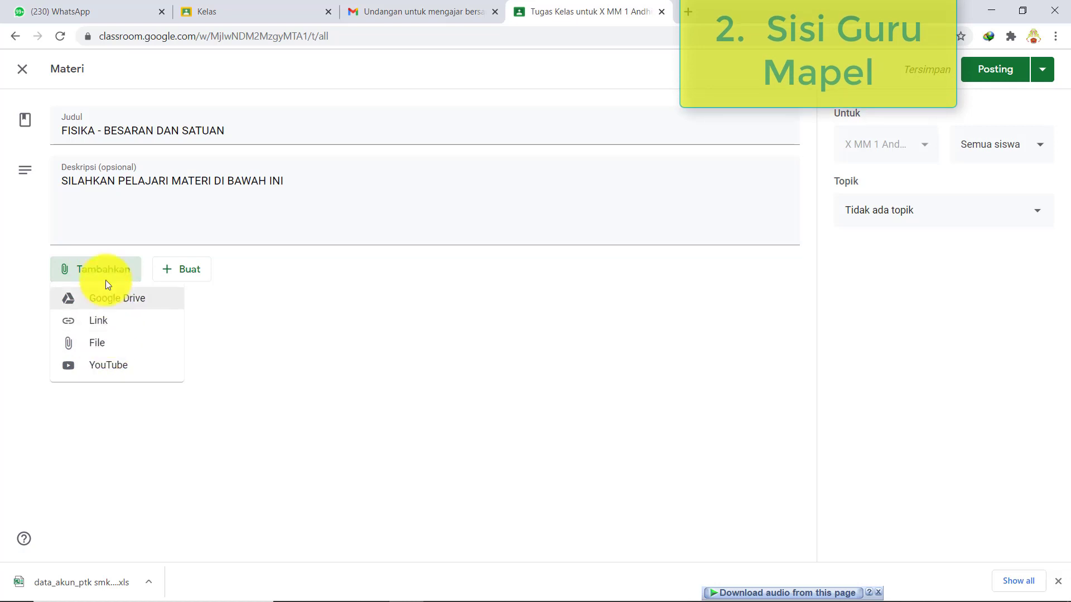
- Choose File upload and locate Bab 1 - Besaran dan Satuan.pdf in the PPJ FISIKA folder
{"action": "left_click", "coordinate": [104, 342]}
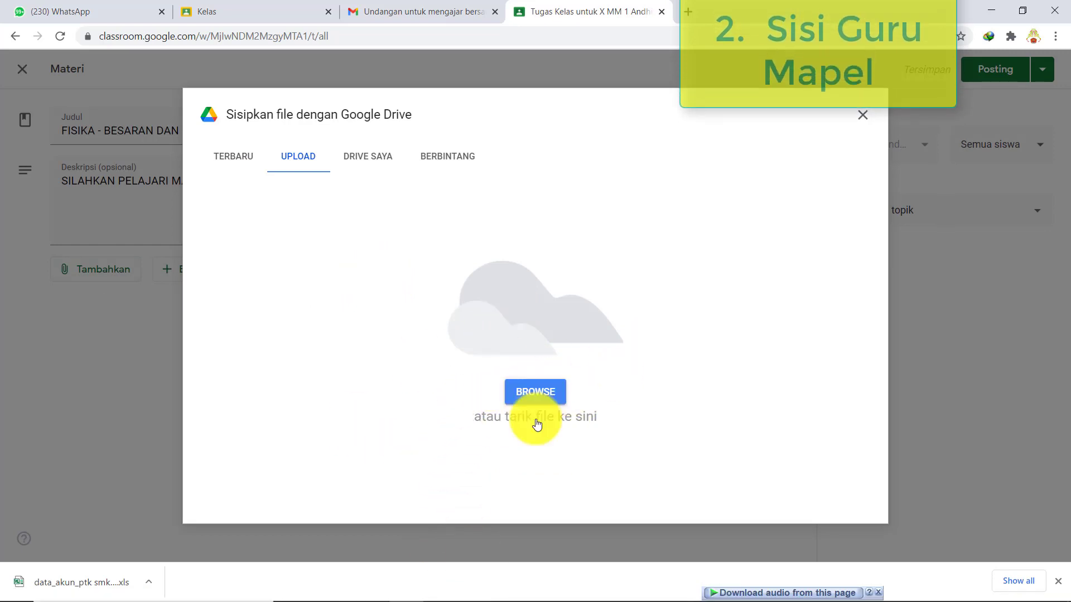
{"action": "mouse_move", "coordinate": [502, 590]}
{"action": "mouse_move", "coordinate": [444, 590]}
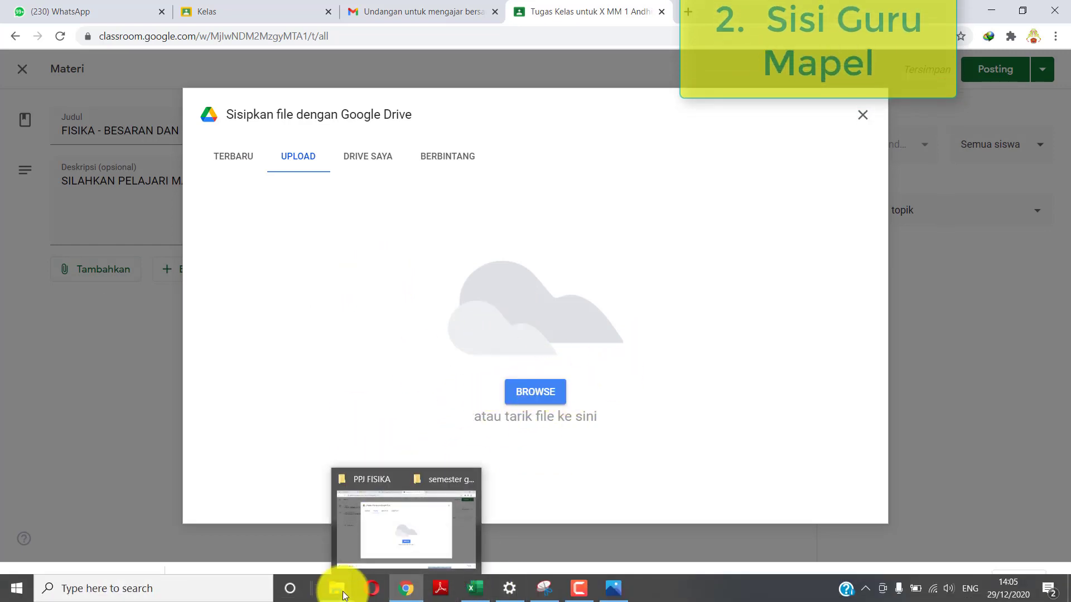
{"action": "left_click", "coordinate": [330, 543]}
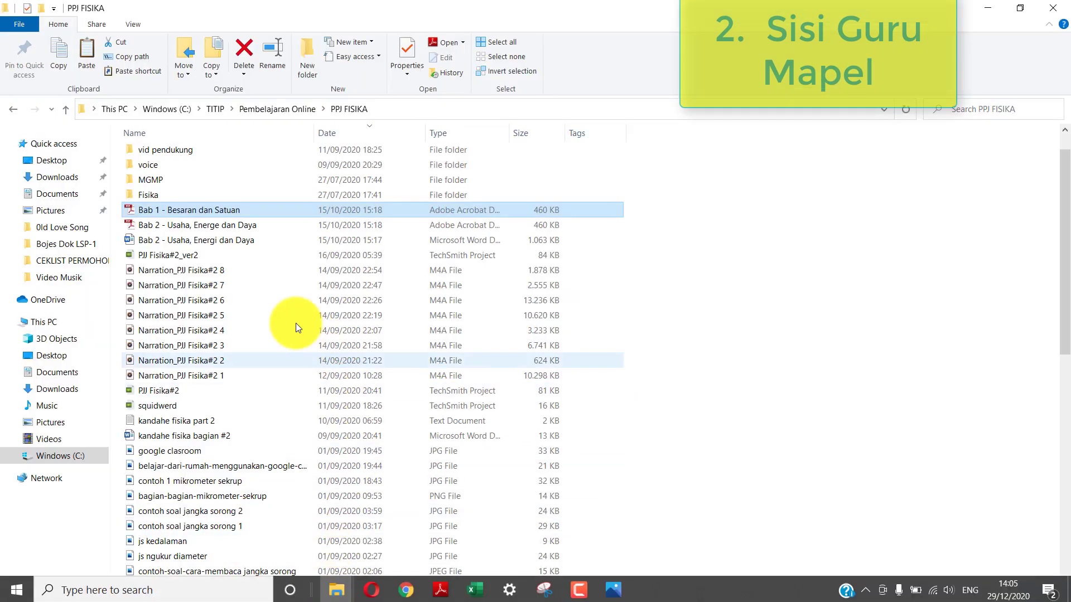
{"action": "left_click", "coordinate": [226, 209]}
{"action": "left_click", "coordinate": [223, 221]}
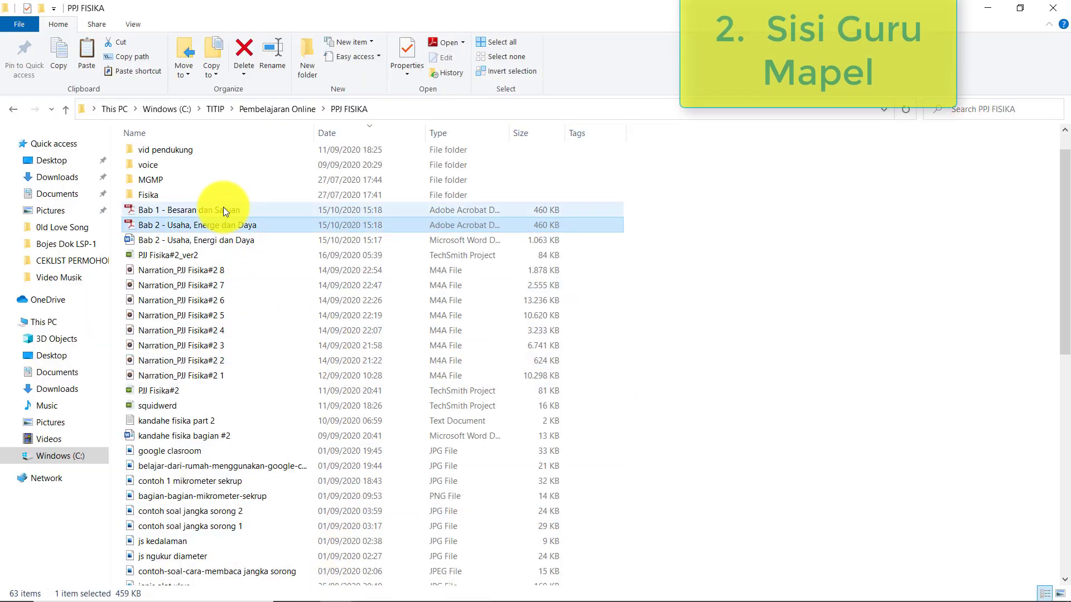
{"action": "left_click", "coordinate": [223, 208]}
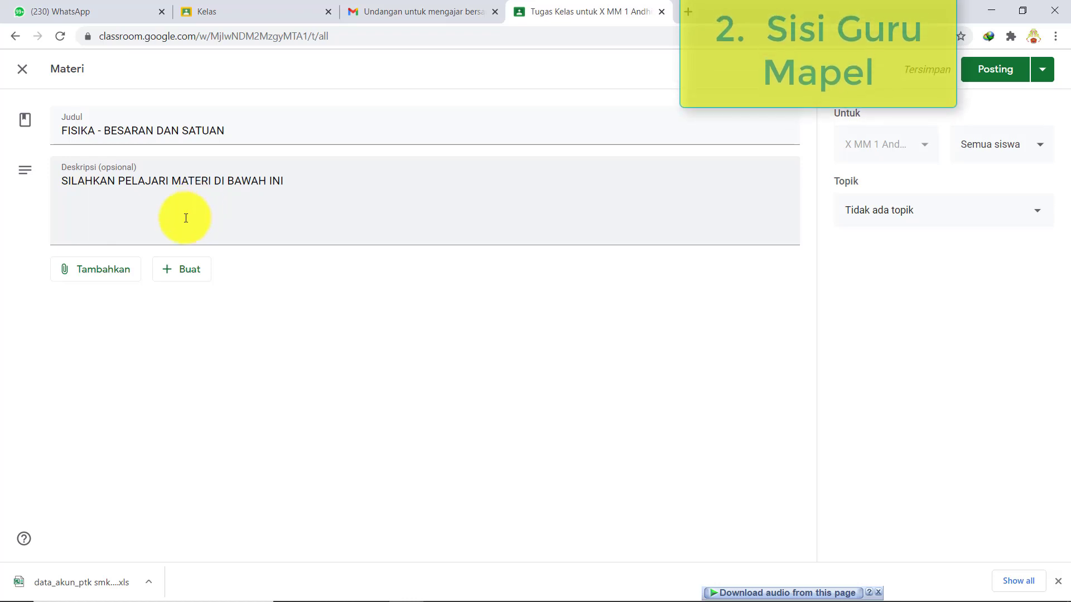
- Reopen the file upload and drag Bab 1 - Besaran dan Satuan.pdf into it
{"action": "left_click", "coordinate": [130, 271]}
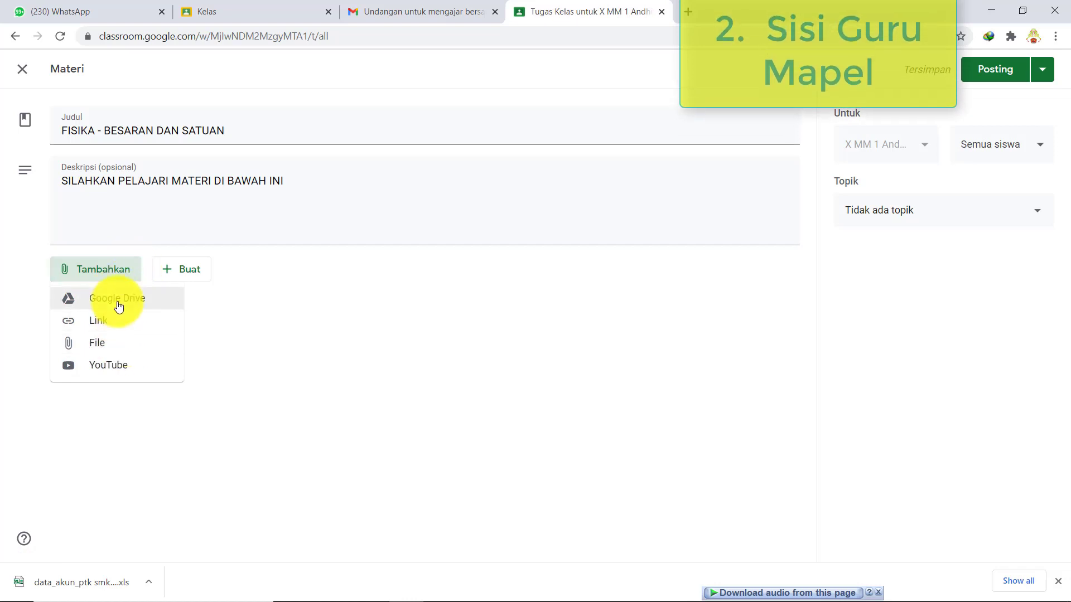
{"action": "left_click", "coordinate": [112, 344]}
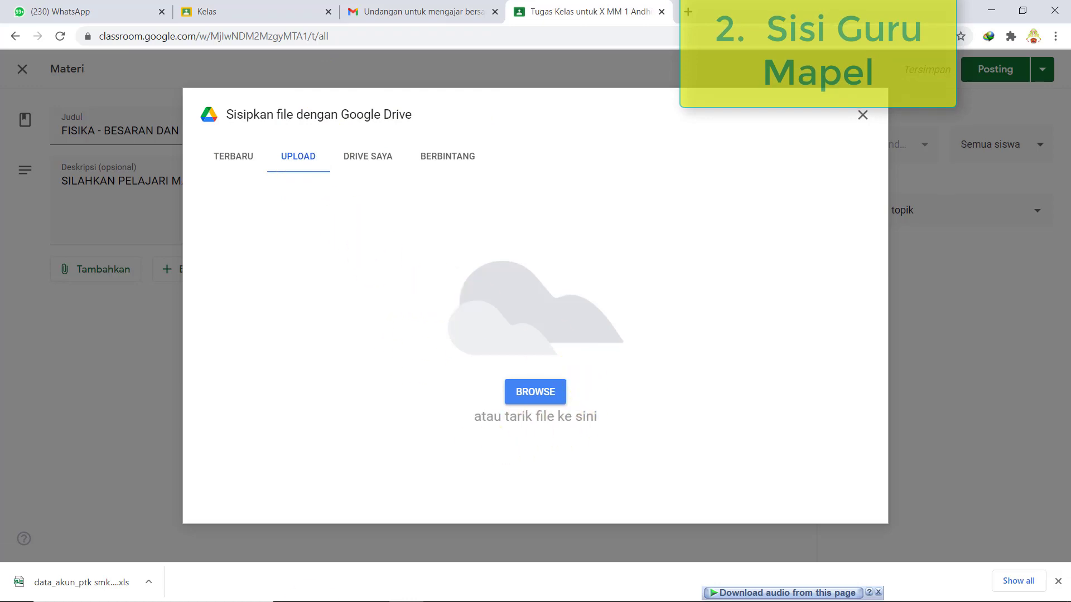
{"action": "mouse_move", "coordinate": [337, 587]}
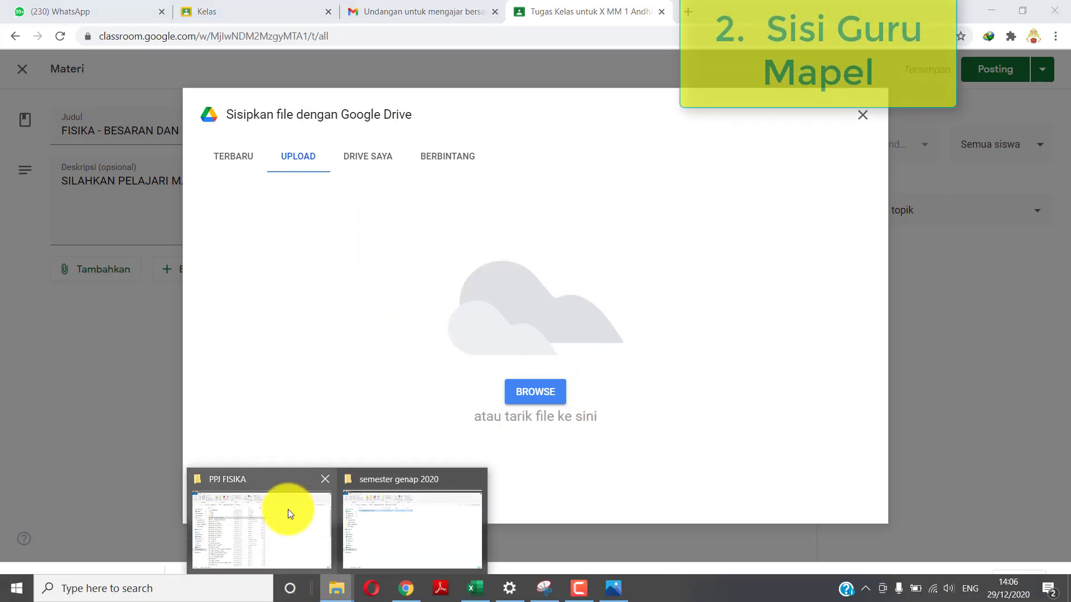
{"action": "left_click", "coordinate": [287, 510]}
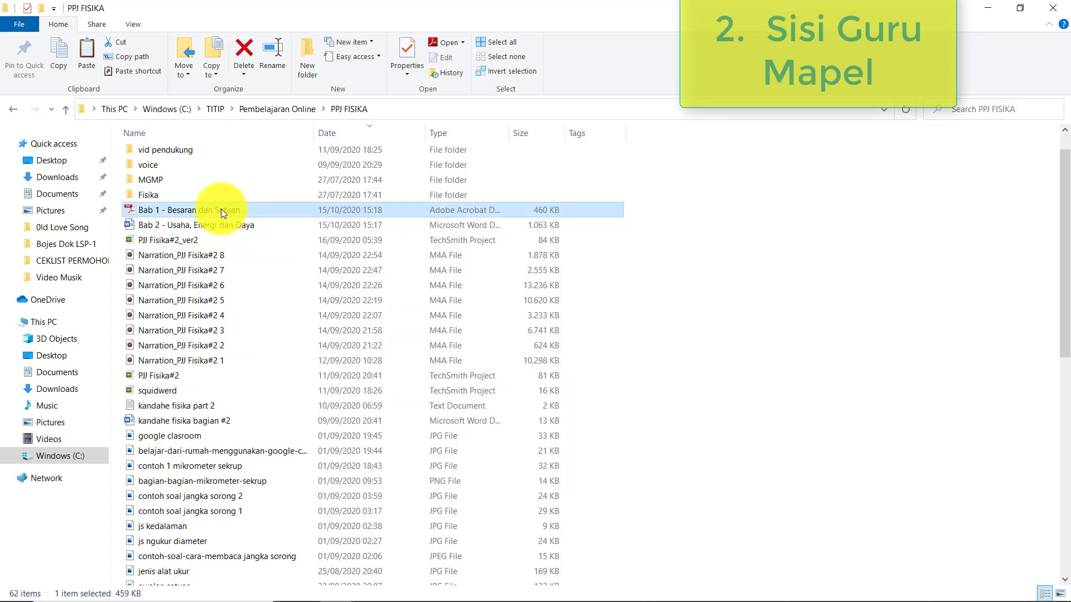
{"action": "left_click_drag", "start_coordinate": [221, 211], "coordinate": [463, 355]}
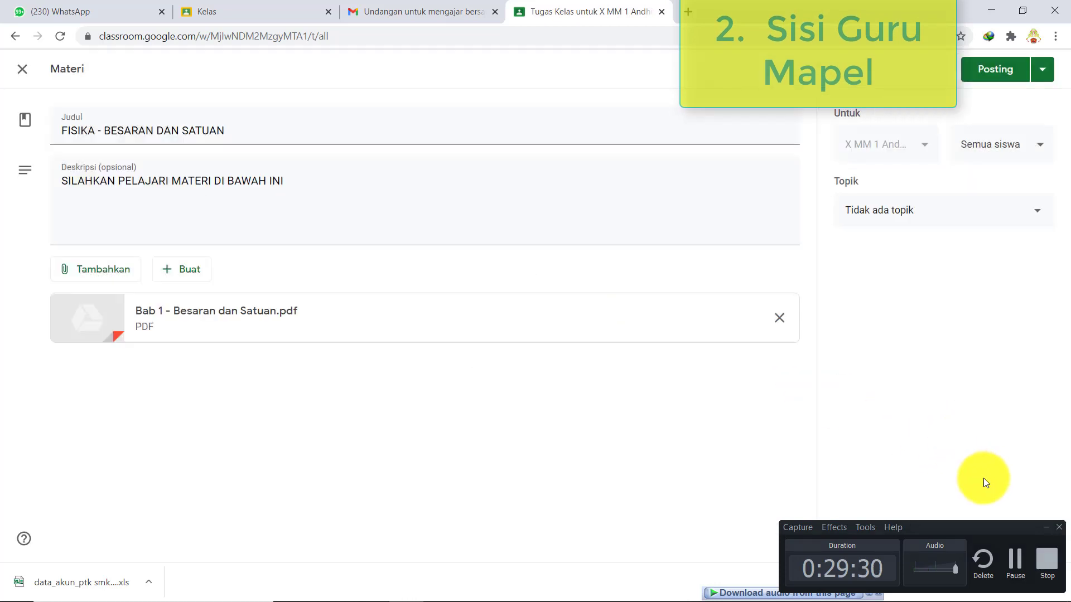
- Attach YouTube video 'PJJ FISIKA#1 BESARAN DAN SATUAN' found by searching gyaraland
{"action": "left_click", "coordinate": [1045, 528]}
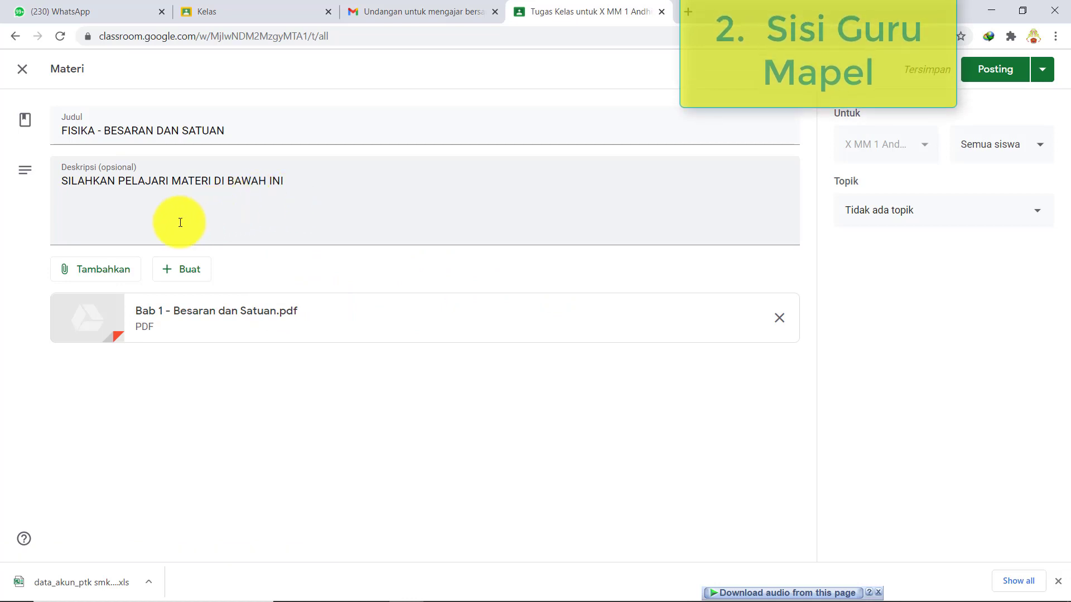
{"action": "left_click", "coordinate": [119, 270]}
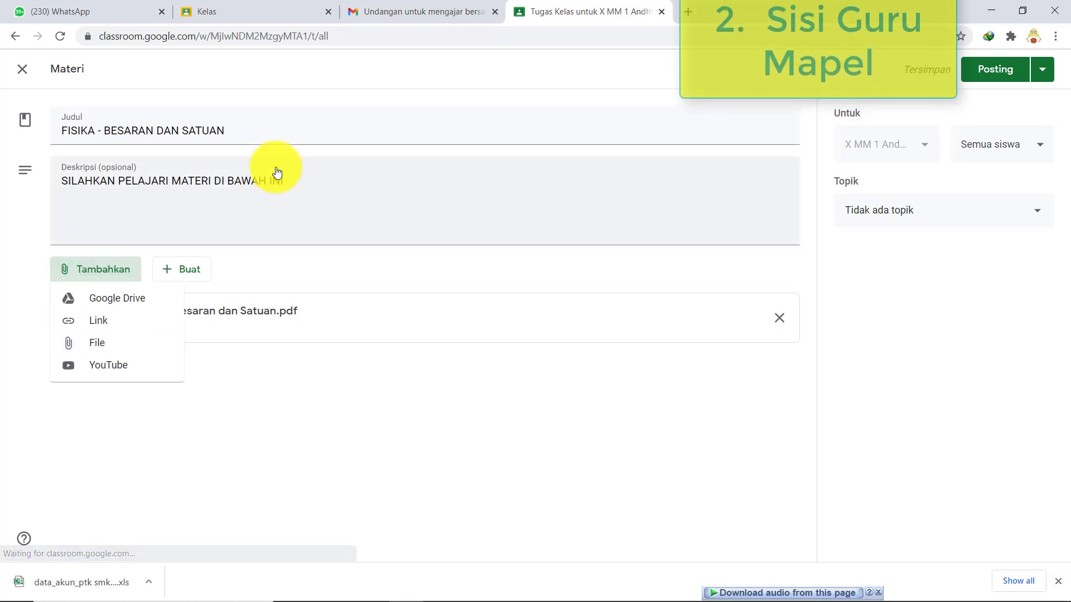
{"action": "left_click", "coordinate": [127, 366]}
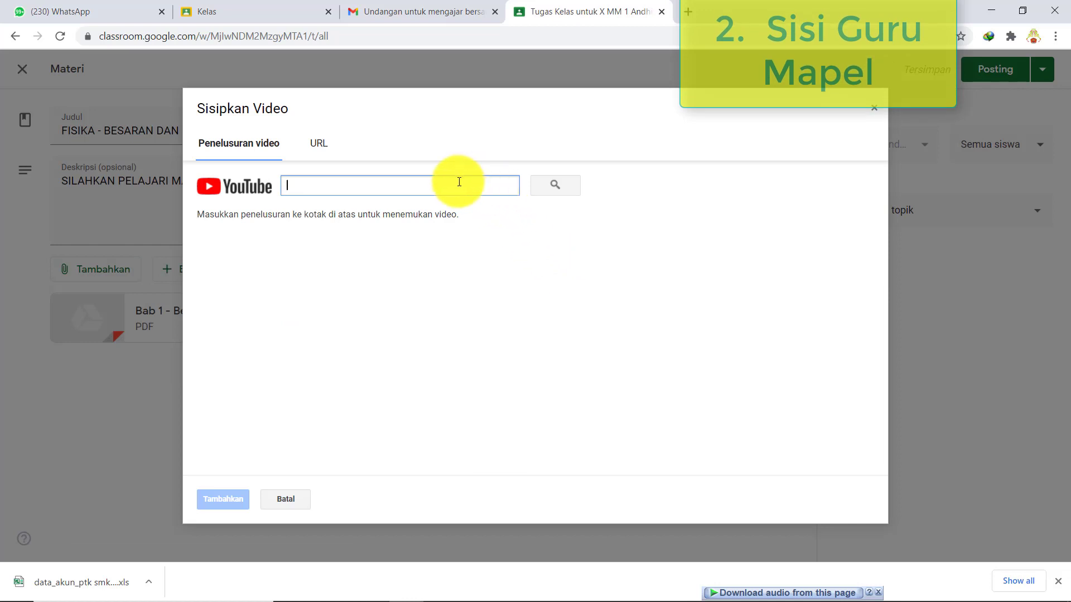
{"action": "type", "text": "gyaraland"}
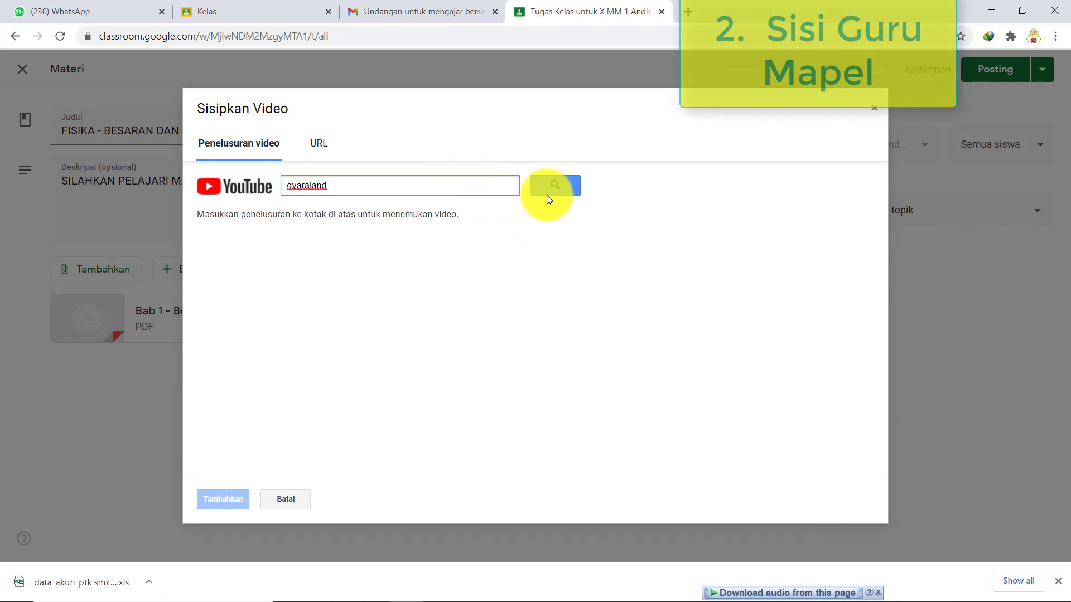
{"action": "left_click", "coordinate": [554, 188]}
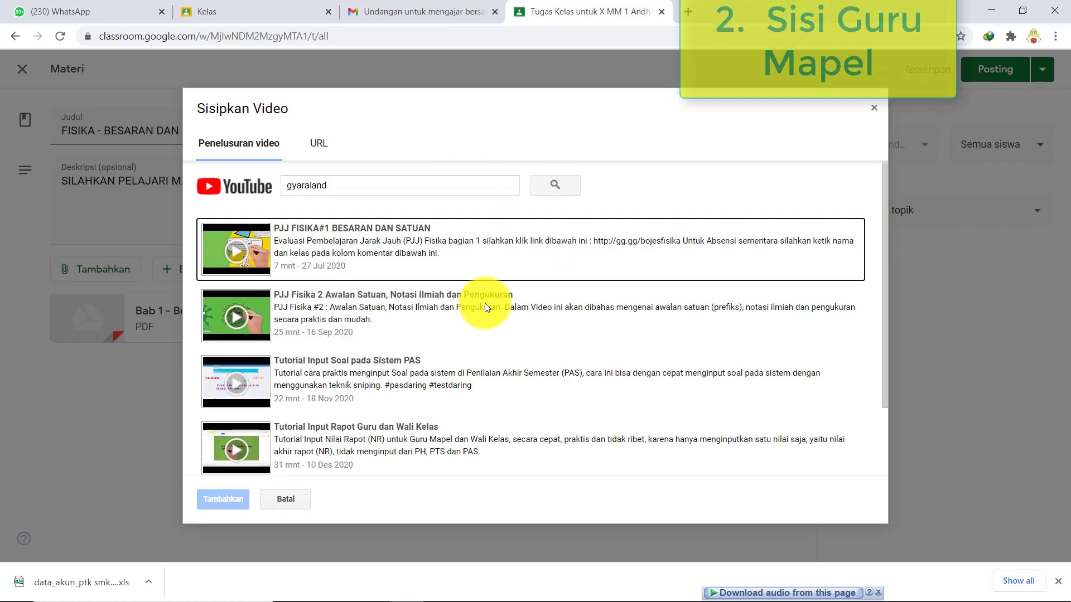
{"action": "left_click", "coordinate": [441, 260]}
{"action": "left_click", "coordinate": [227, 498]}
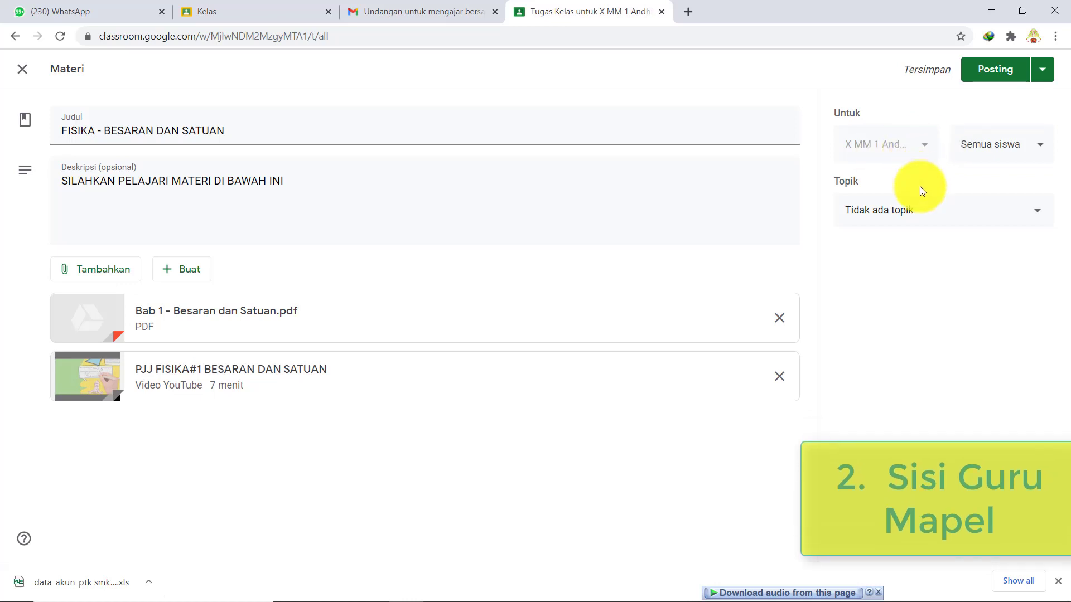
- Leave the material's topic unset and switch to the Excel schedule workbook
{"action": "left_click", "coordinate": [1037, 218]}
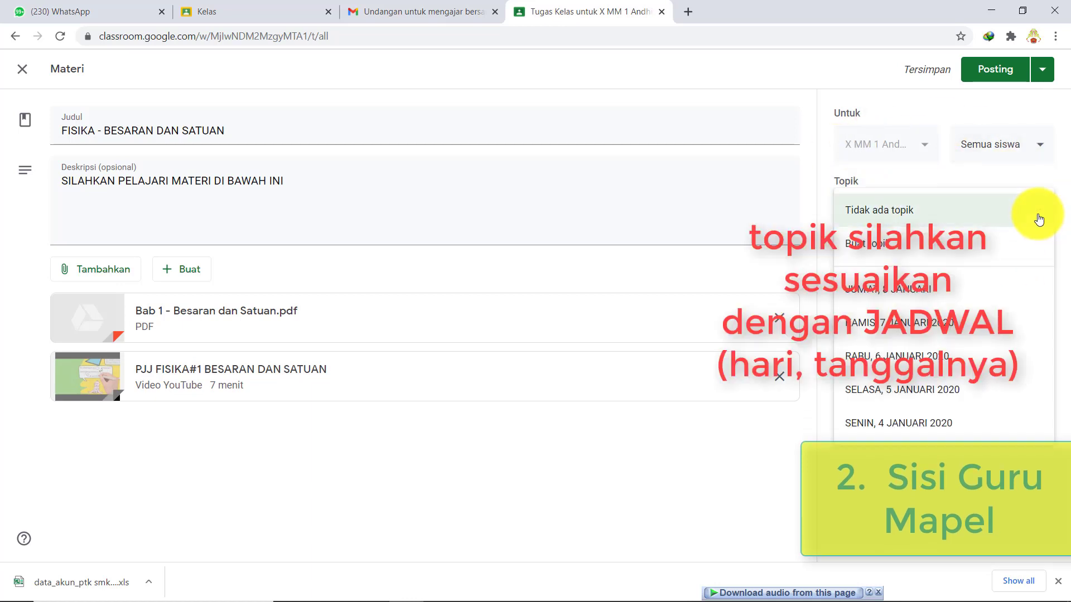
{"action": "left_click", "coordinate": [1039, 218]}
{"action": "mouse_move", "coordinate": [375, 580]}
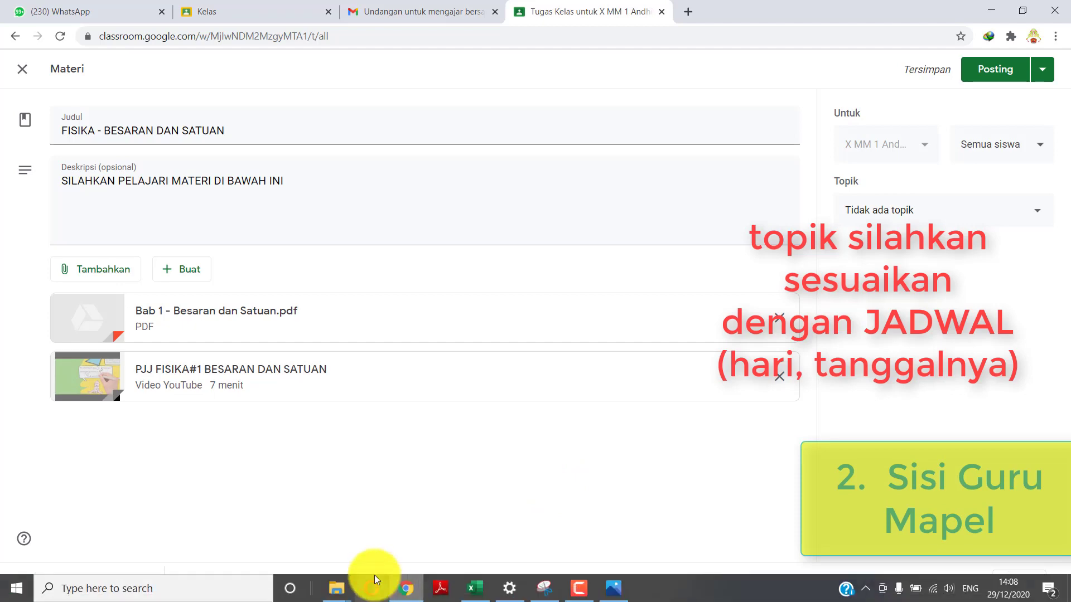
{"action": "left_click", "coordinate": [475, 588]}
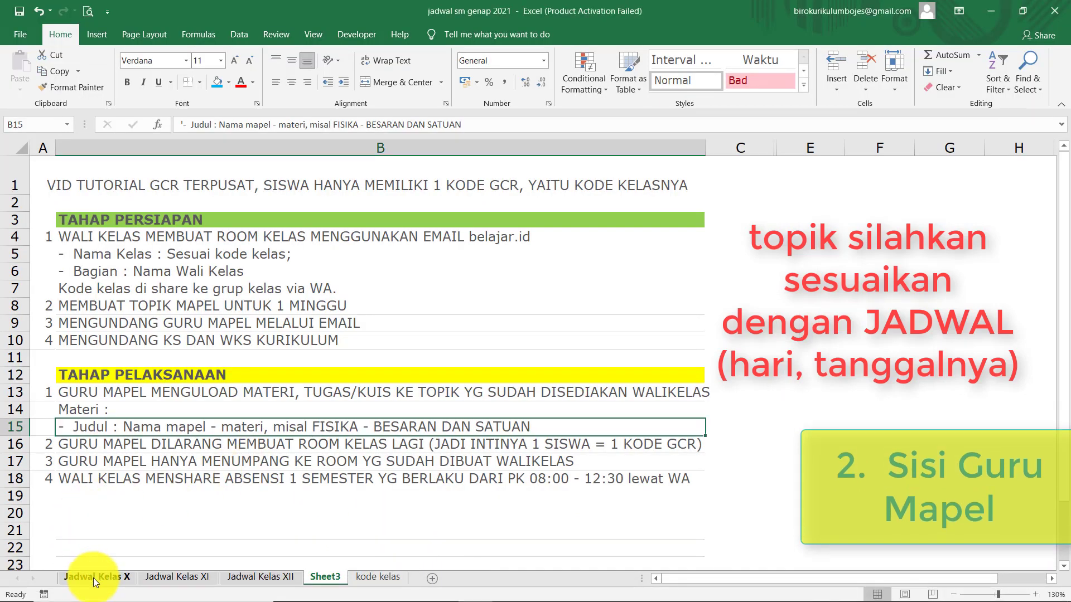
- Confirm on Jadwal Kelas X that the C.1.2 physics slot falls on Kamis
{"action": "left_click", "coordinate": [92, 577]}
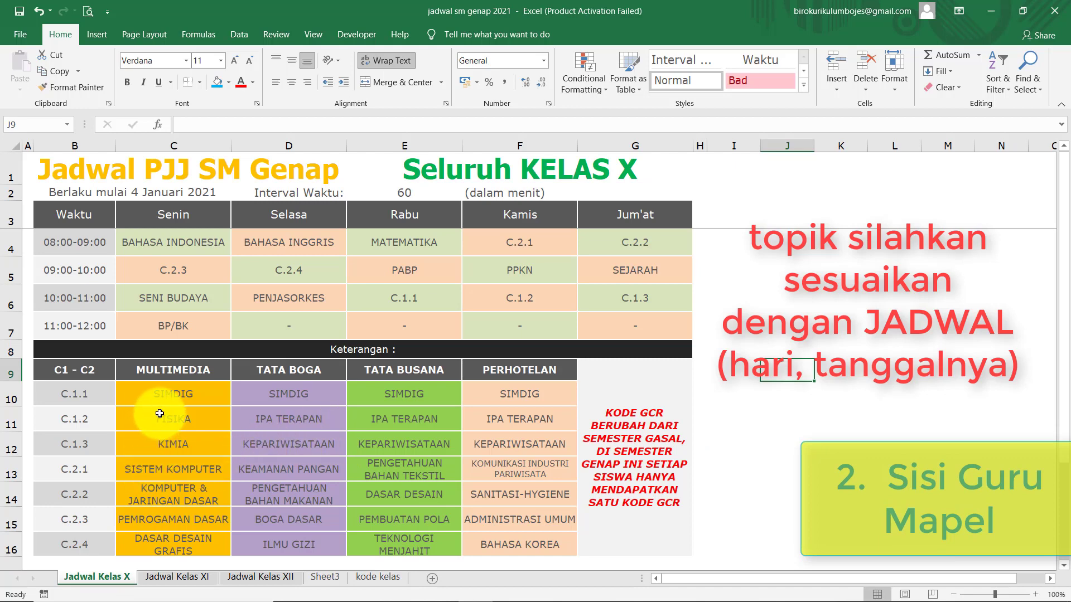
{"action": "left_click", "coordinate": [520, 294]}
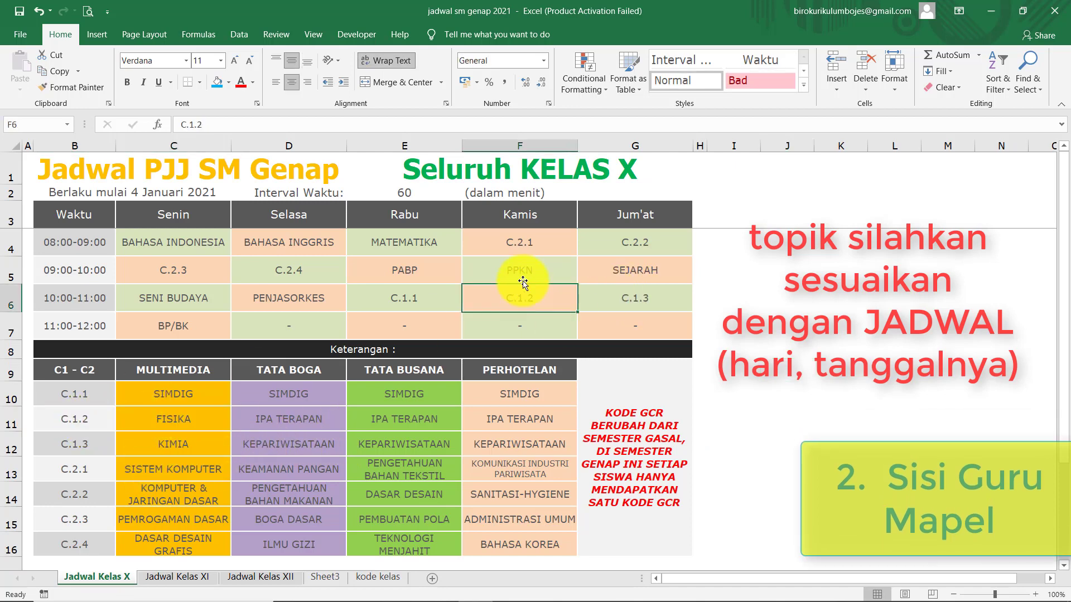
{"action": "left_click", "coordinate": [537, 221]}
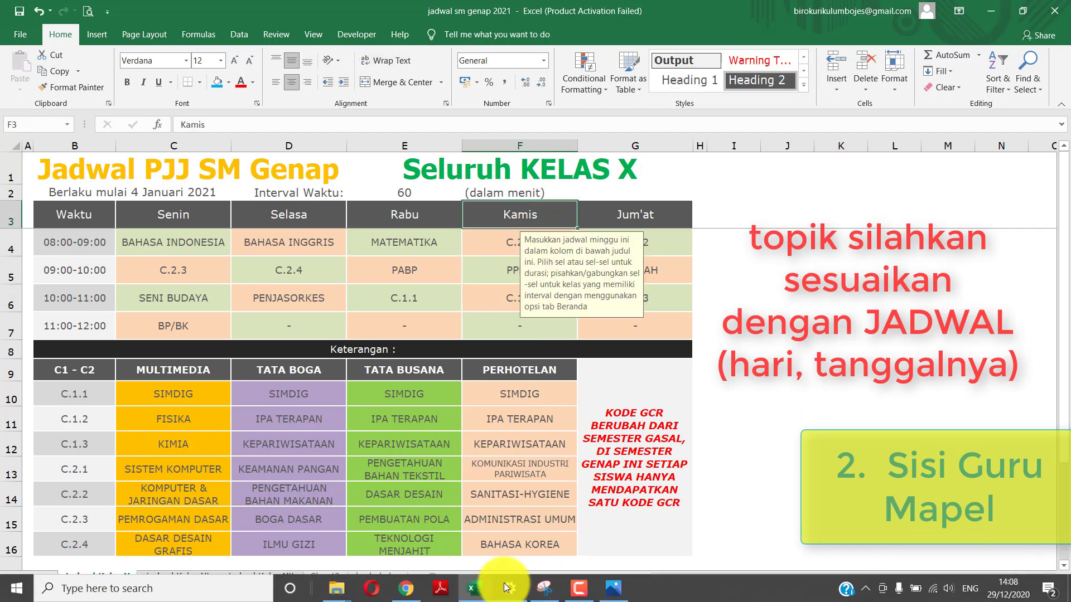
{"action": "left_click", "coordinate": [408, 590]}
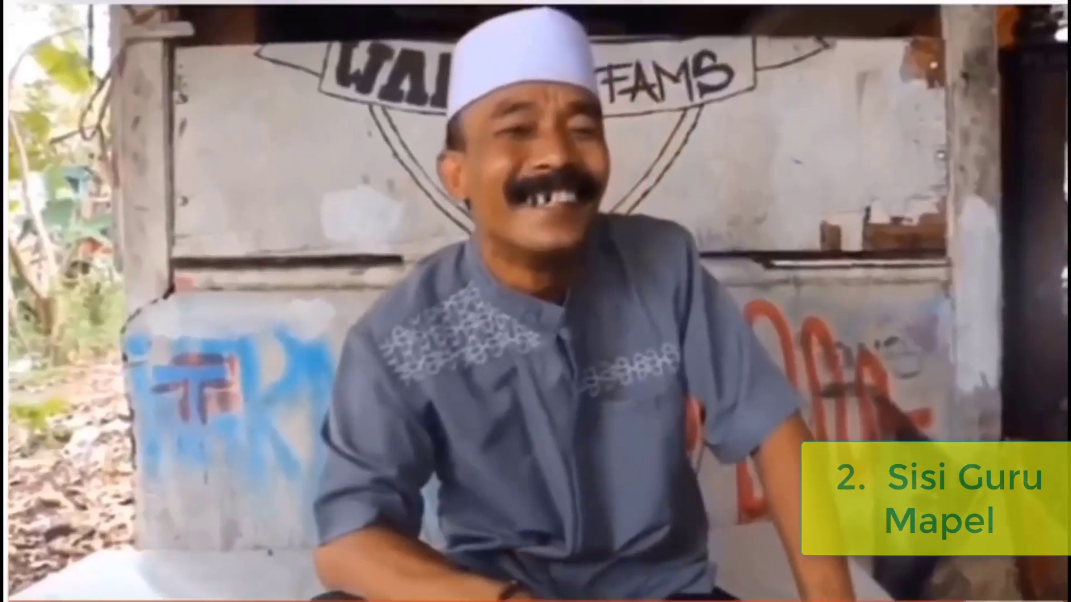
{"action": "left_click", "coordinate": [1038, 214]}
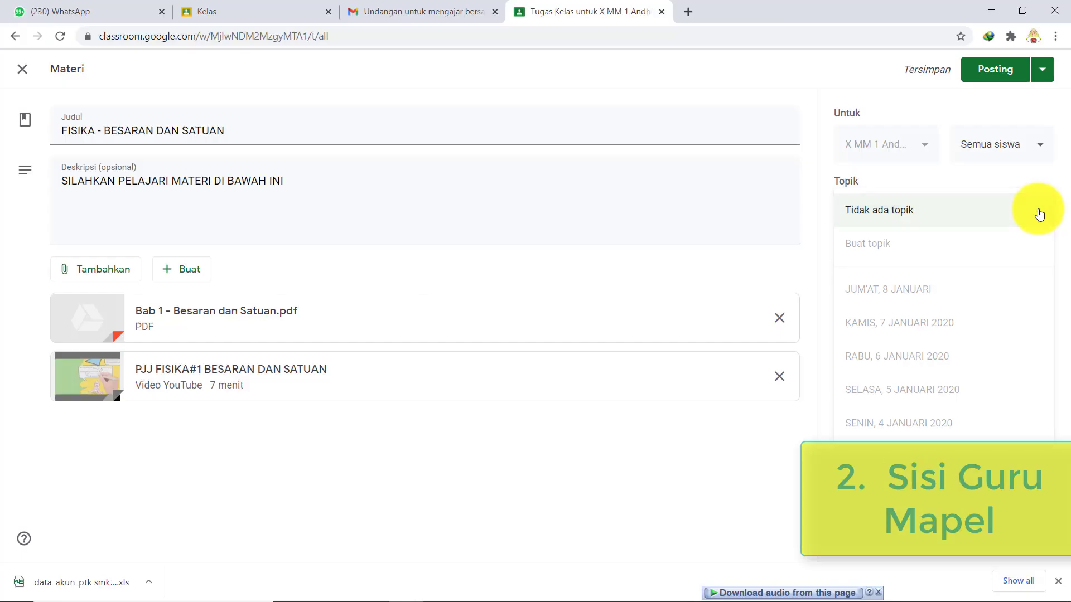
- File 'FISIKA - BESARAN DAN SATUAN' under KAMIS, 7 JANUARI 2020 and post it to X MM 1
{"action": "left_click", "coordinate": [898, 333]}
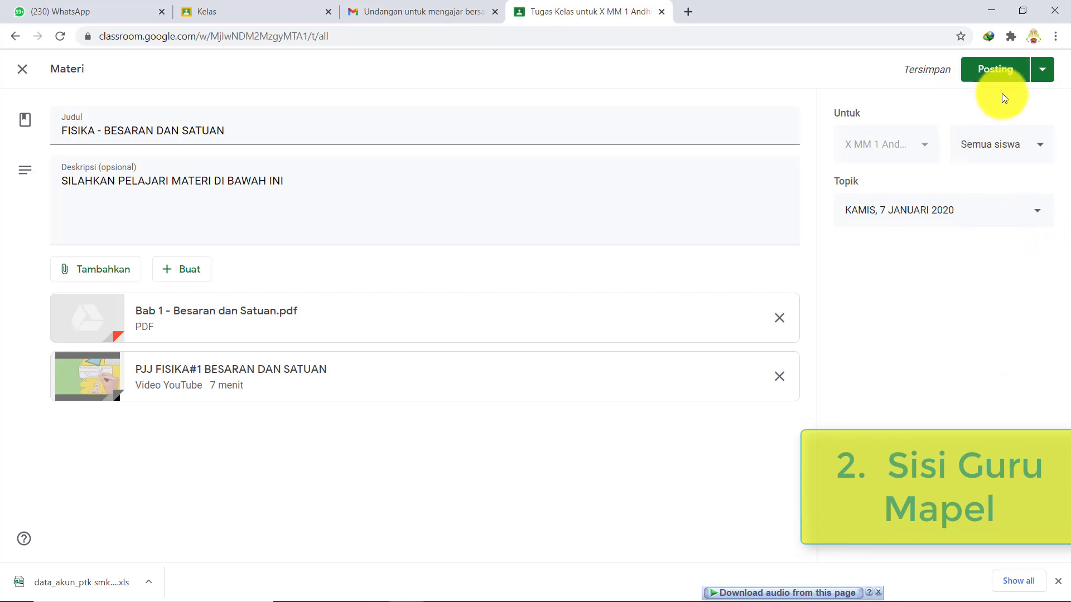
{"action": "left_click", "coordinate": [999, 71]}
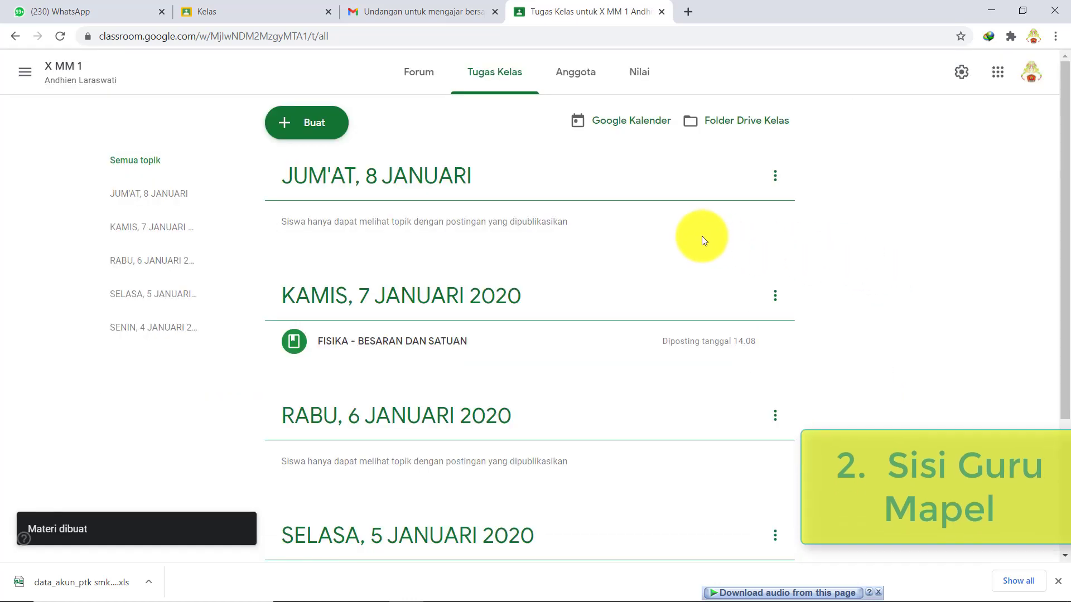
{"action": "scroll", "coordinate": [536, 323], "scroll_direction": "down", "scroll_amount": 1}
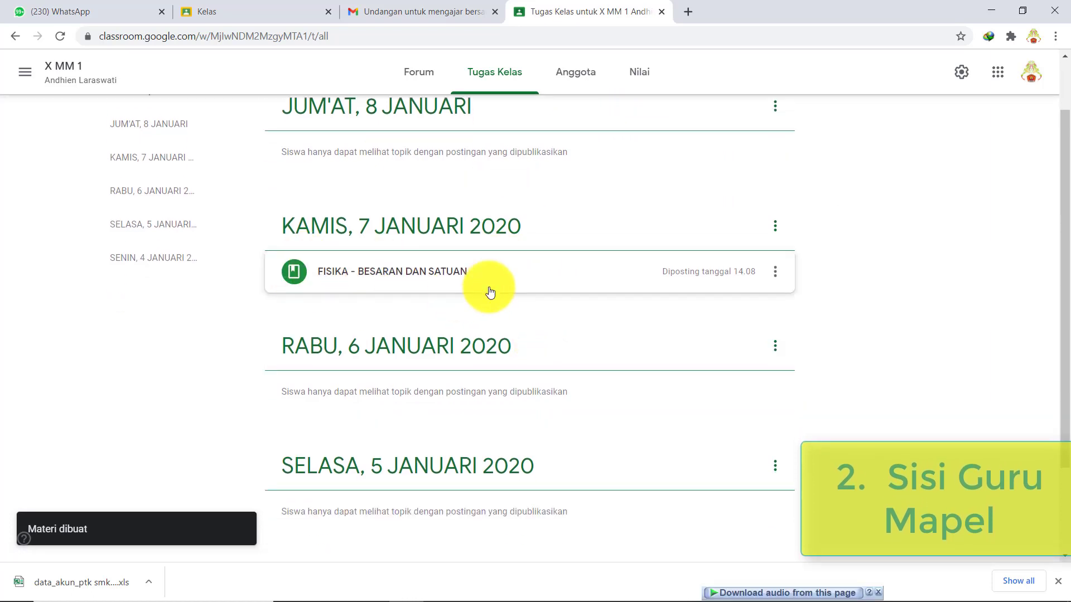
{"action": "scroll", "coordinate": [490, 285], "scroll_direction": "up", "scroll_amount": 1}
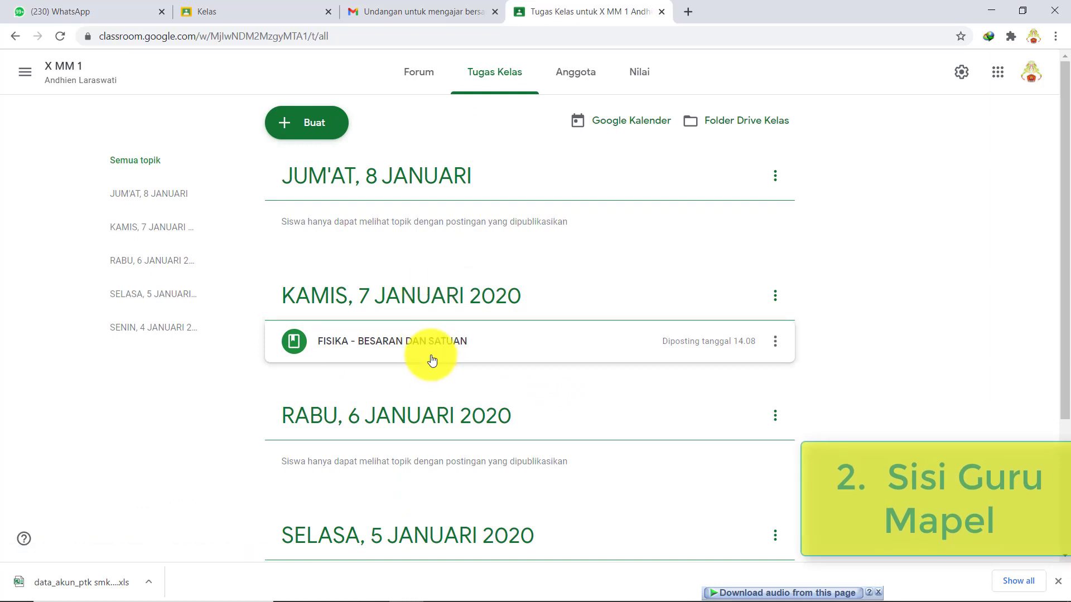
{"action": "mouse_move", "coordinate": [866, 600]}
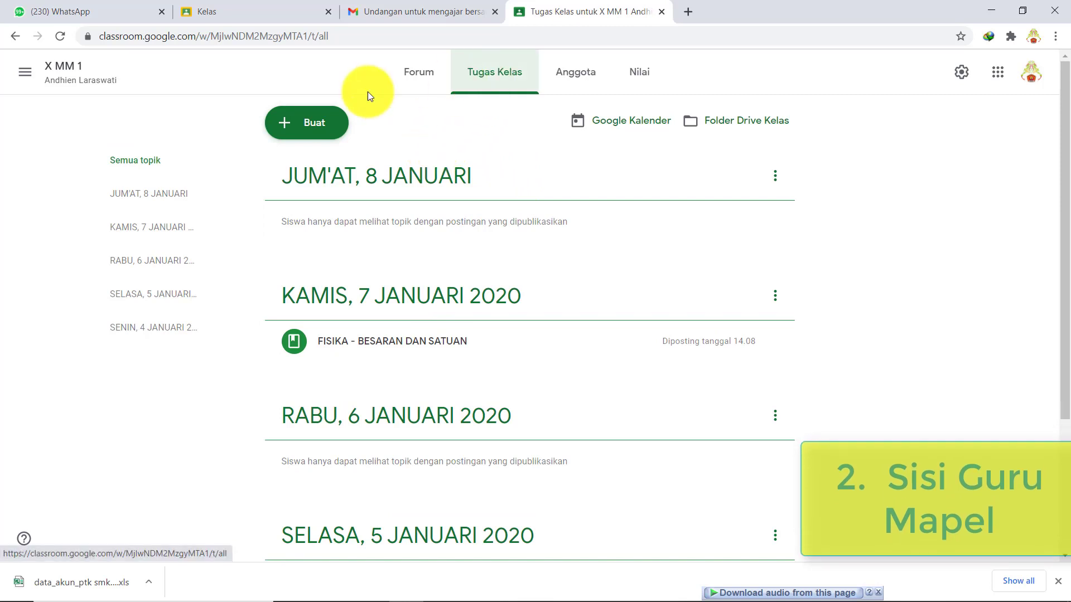
- Create a new assignment titled 'FISIKA - TUGAS TERSTRUKTUR', correcting the title typo
{"action": "left_click", "coordinate": [297, 130]}
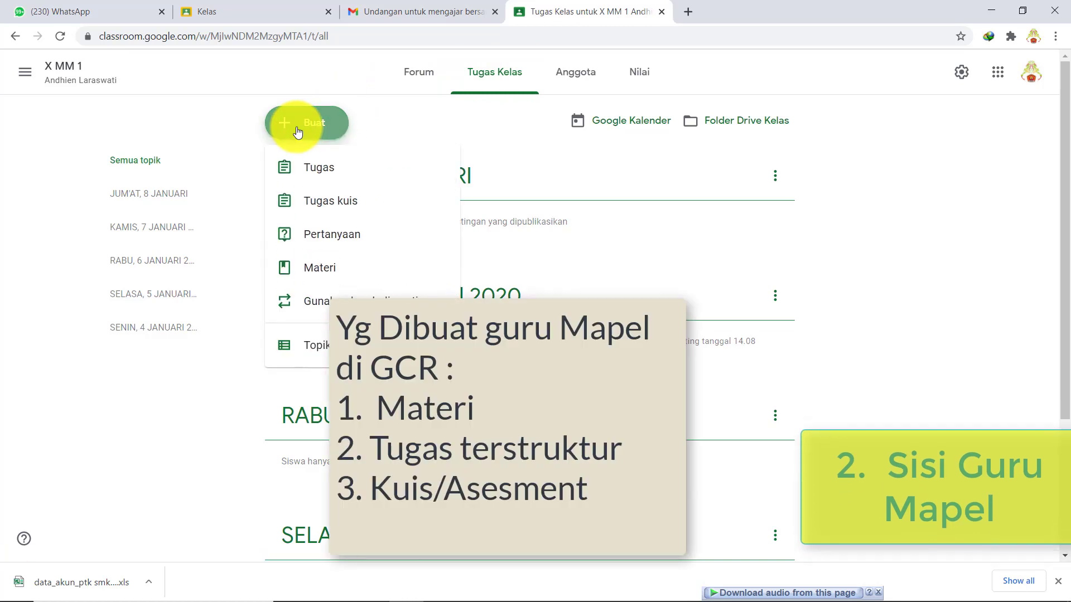
{"action": "left_click", "coordinate": [350, 173]}
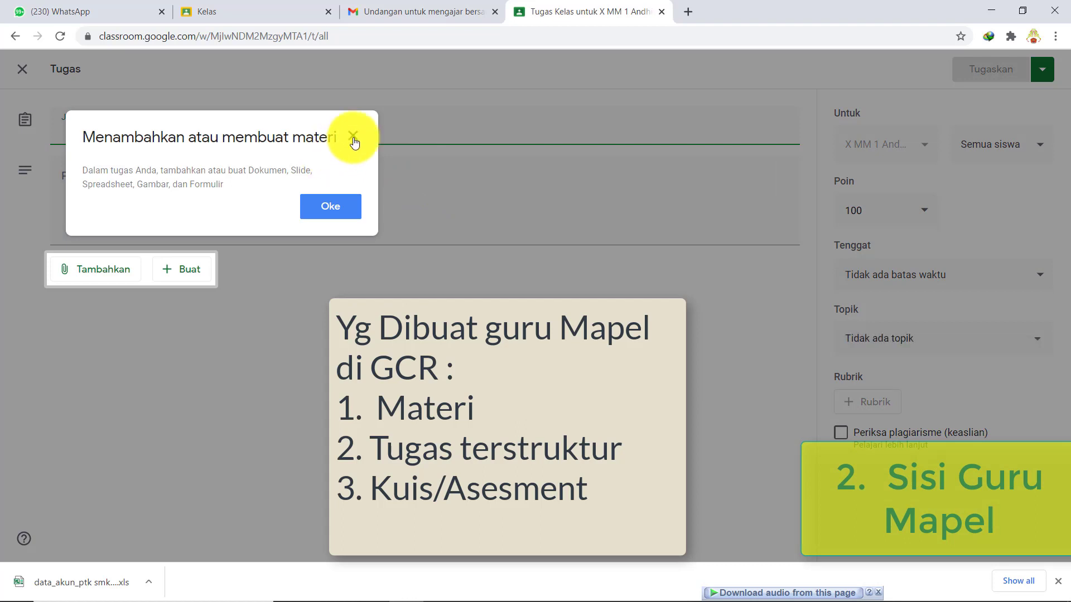
{"action": "left_click", "coordinate": [353, 137]}
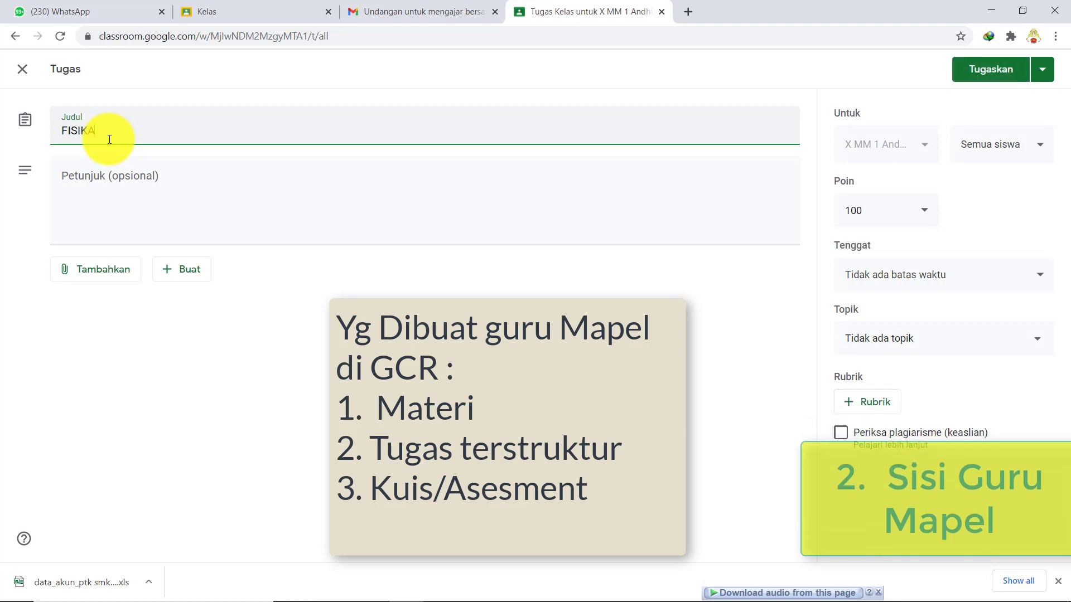
{"action": "type", "text": "- TUGAS TERSTRUKTRU"}
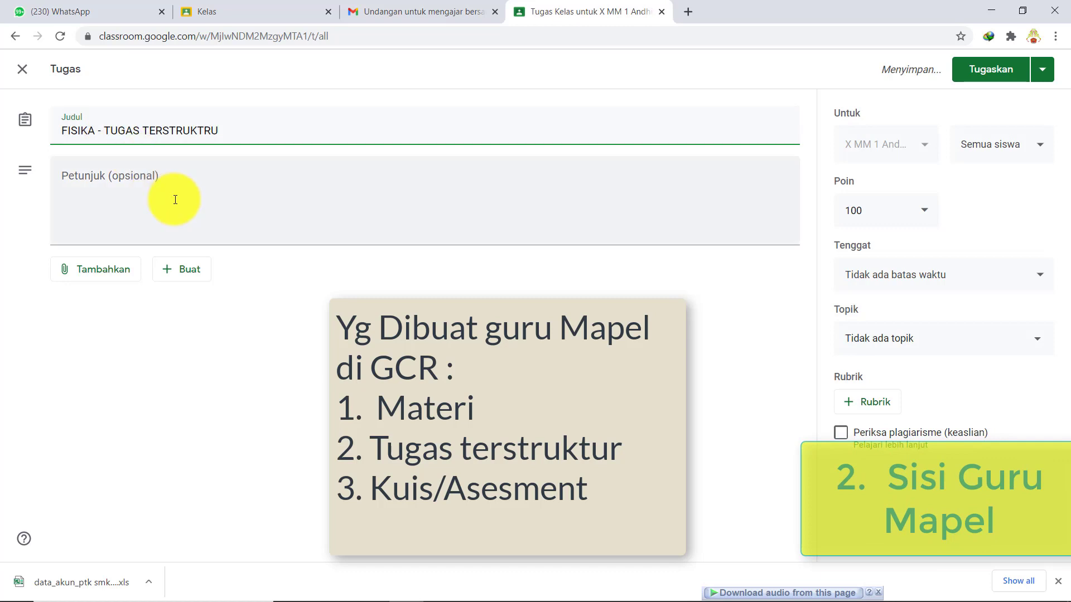
{"action": "key", "text": "BackSpace"}
{"action": "key", "text": "BackSpace"}
{"action": "left_click", "coordinate": [175, 199]}
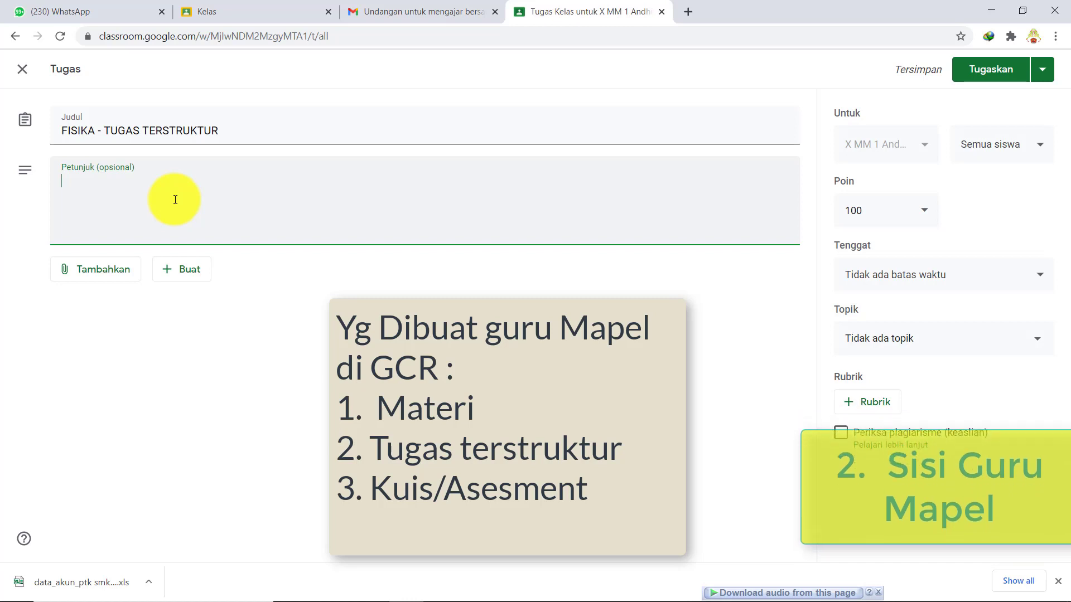
- Write instructions to summarise the PDF material on pages 2-10 and the shared video
{"action": "type", "text": "RA"}
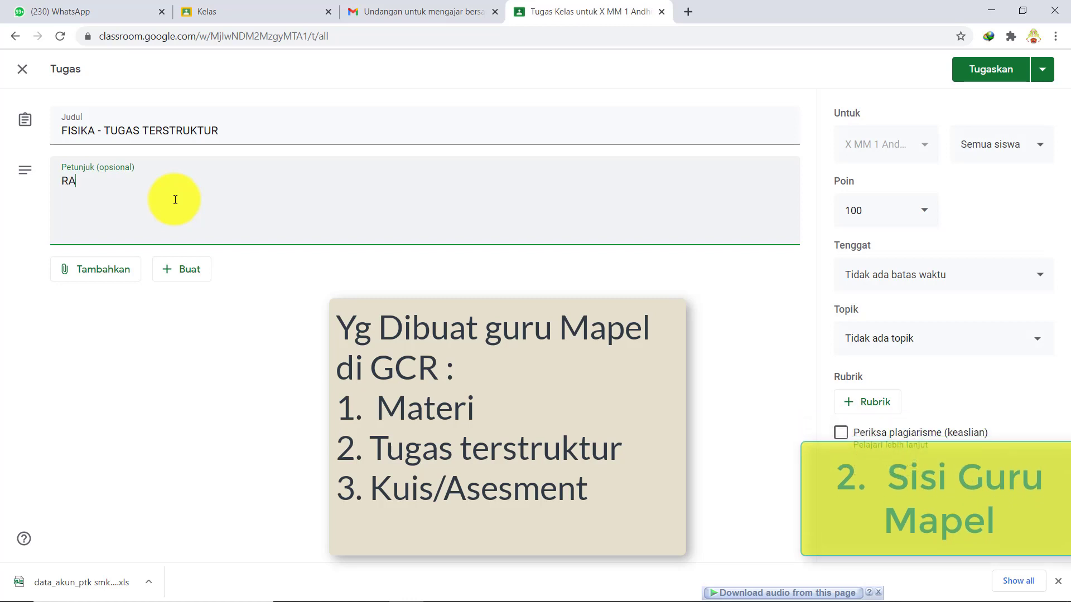
{"action": "type", "text": "NGKUM MATERI YANGA "}
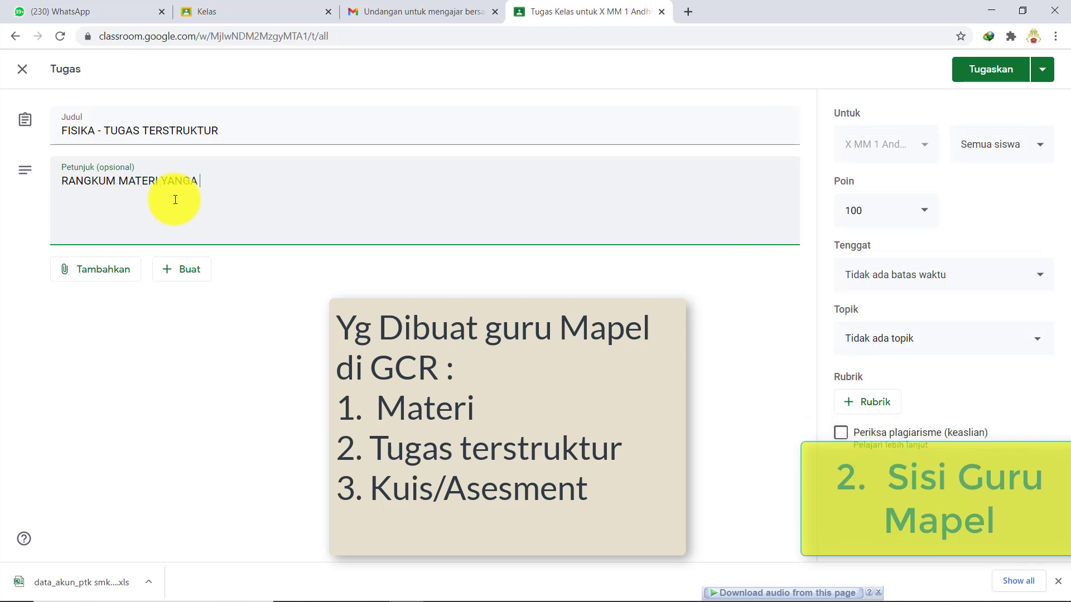
{"action": "type", "text": "DA D"}
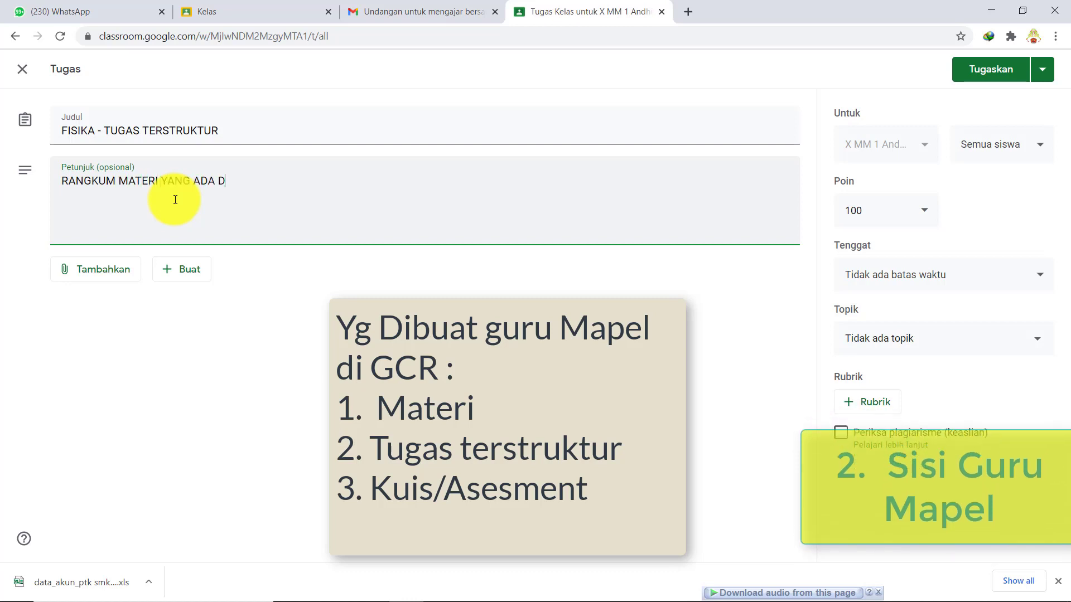
{"action": "type", "text": "I FI"}
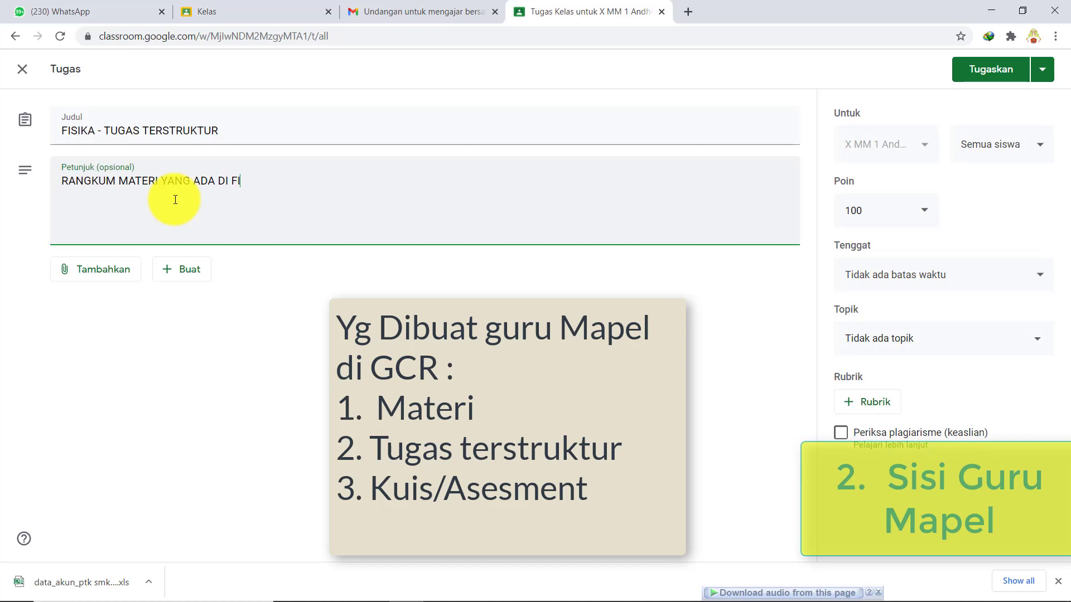
{"action": "type", "text": "LE PDF DAN DI"}
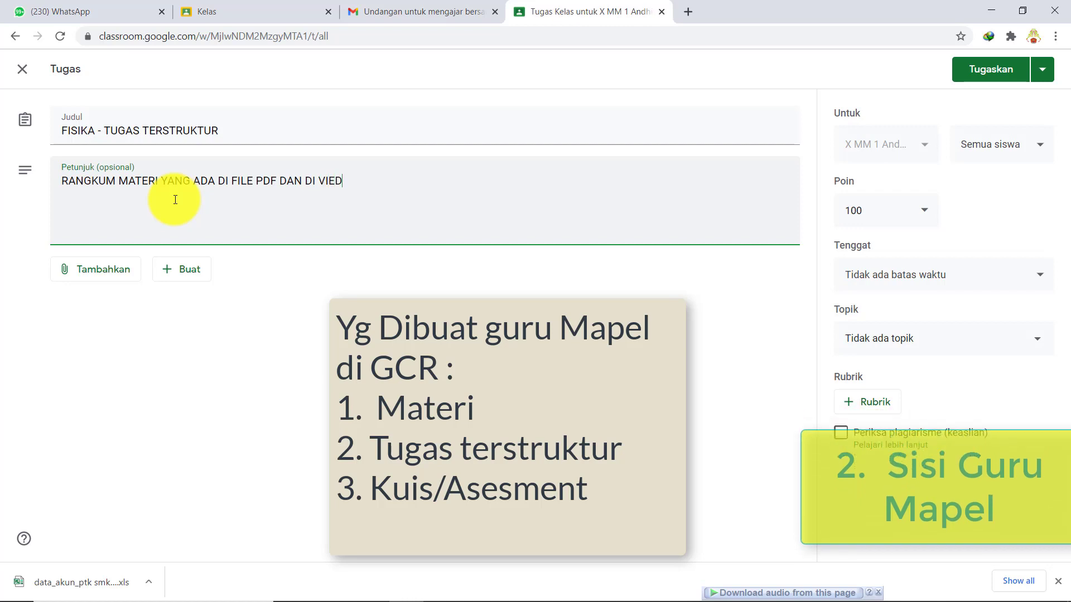
{"action": "type", "text": " VIDO"}
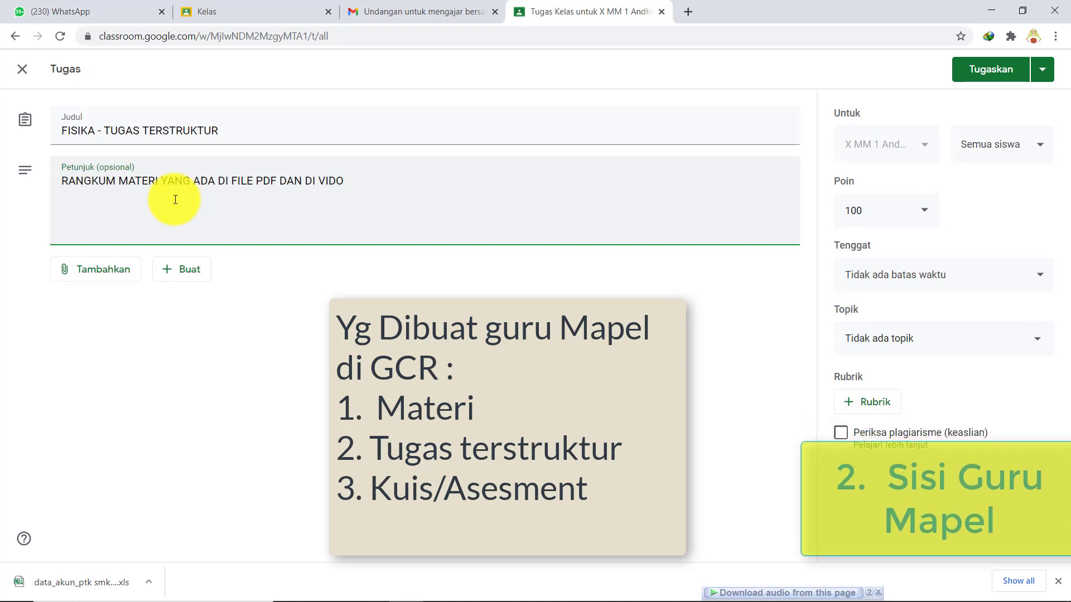
{"action": "type", "text": "E"}
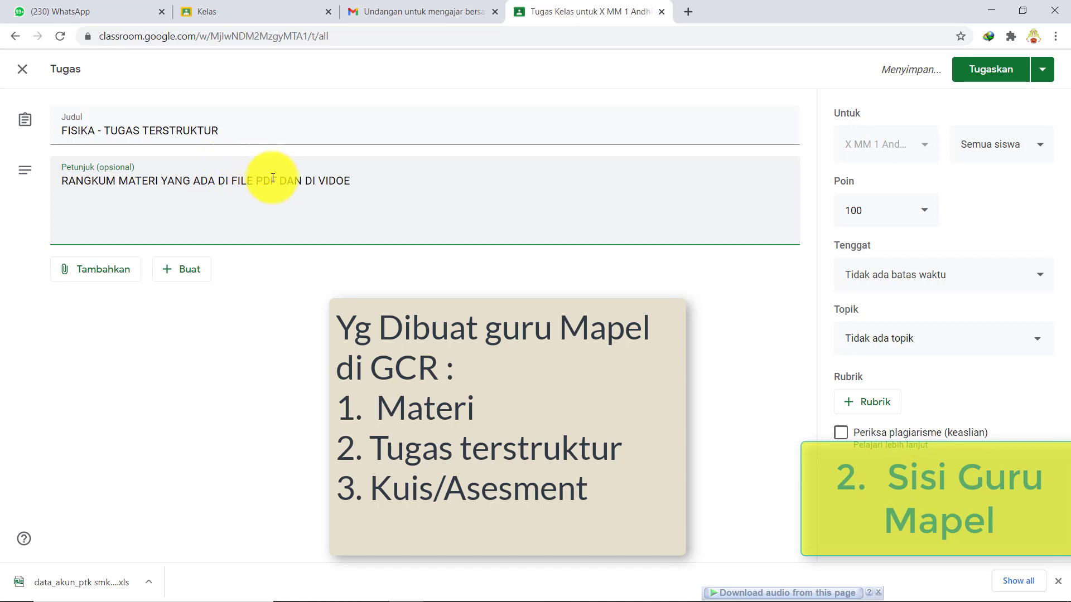
{"action": "left_click", "coordinate": [280, 181]}
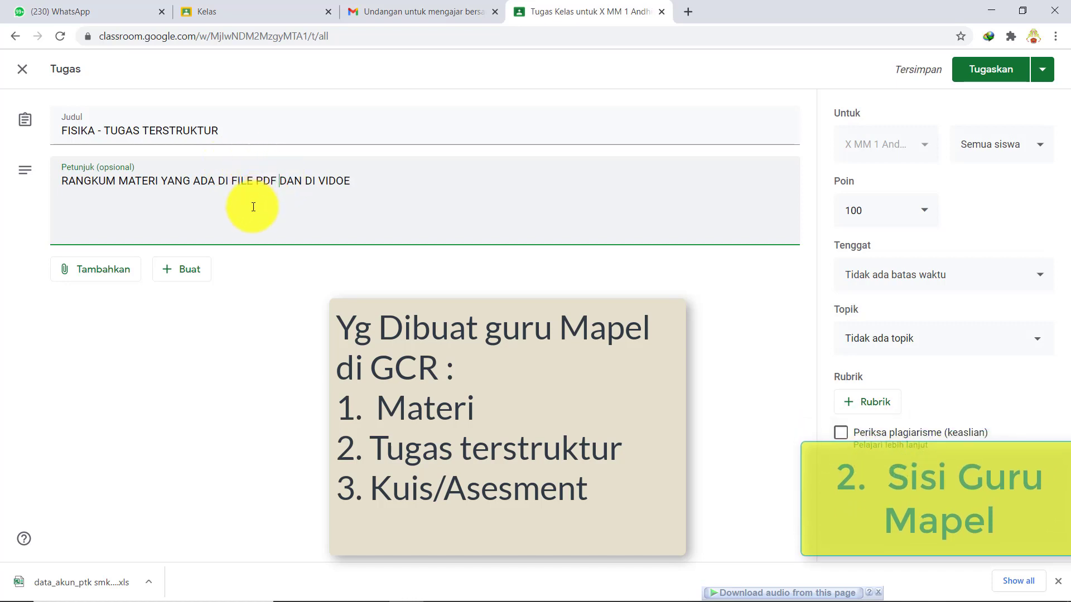
{"action": "type", "text": "HAL 2-"}
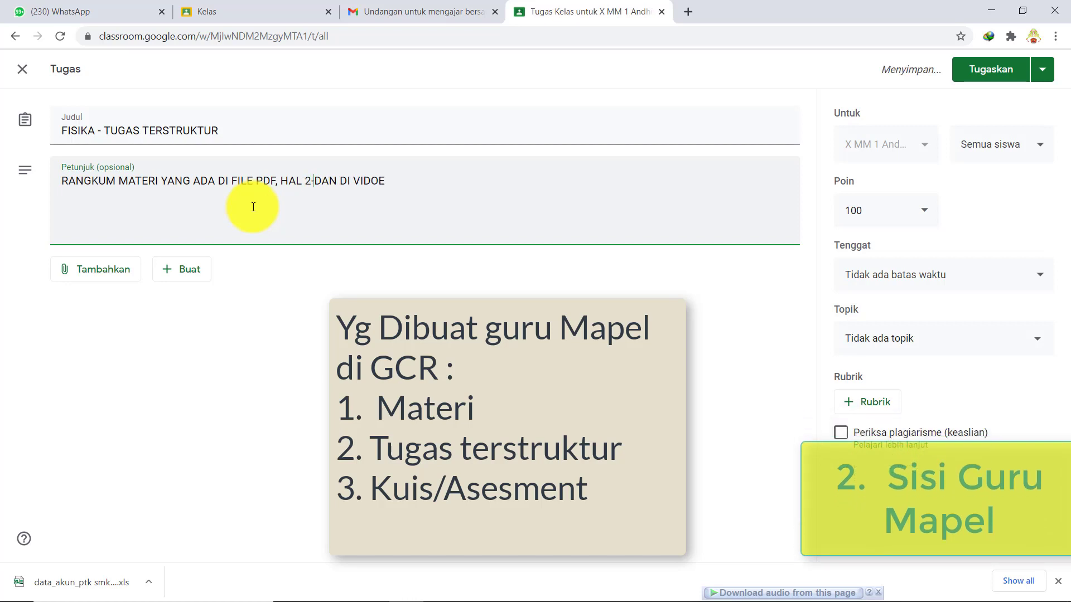
{"action": "type", "text": "10"}
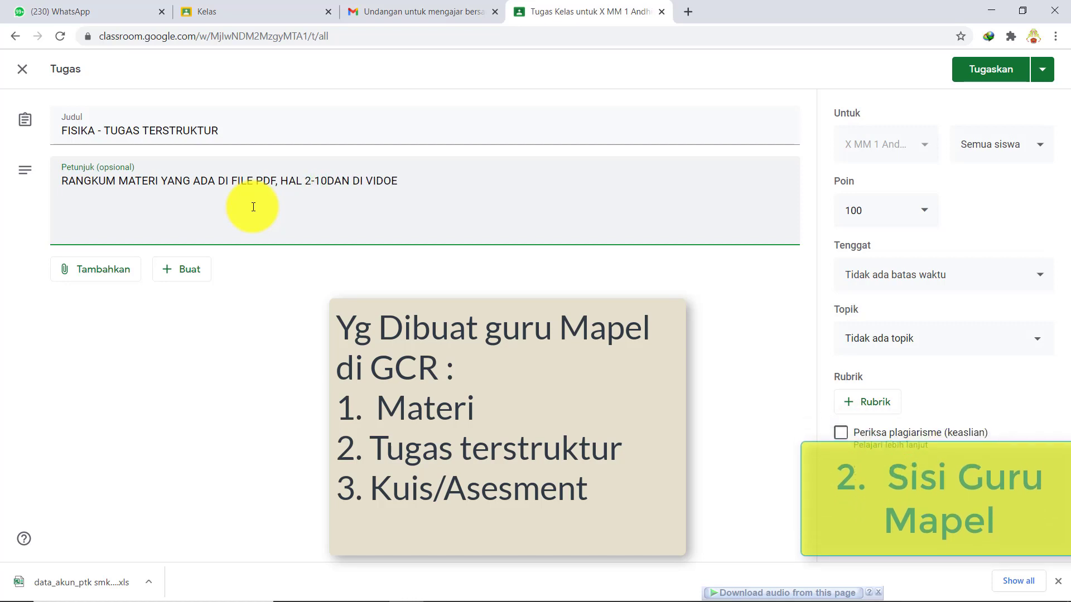
{"action": "type", "text": " DAN"}
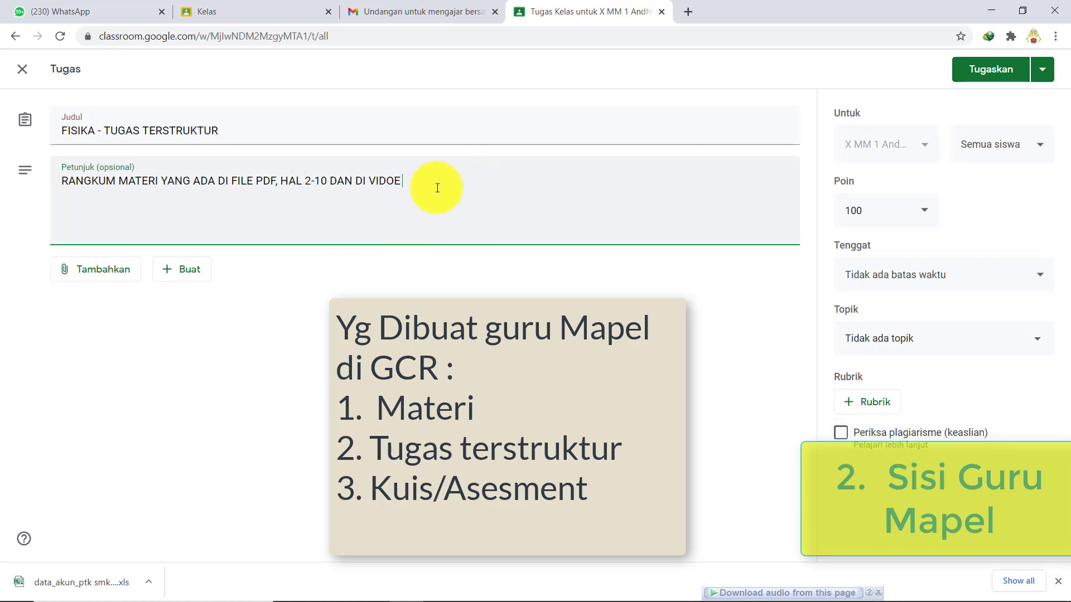
{"action": "type", "text": " DI VIDOE YANG SUDAH DISHARE"}
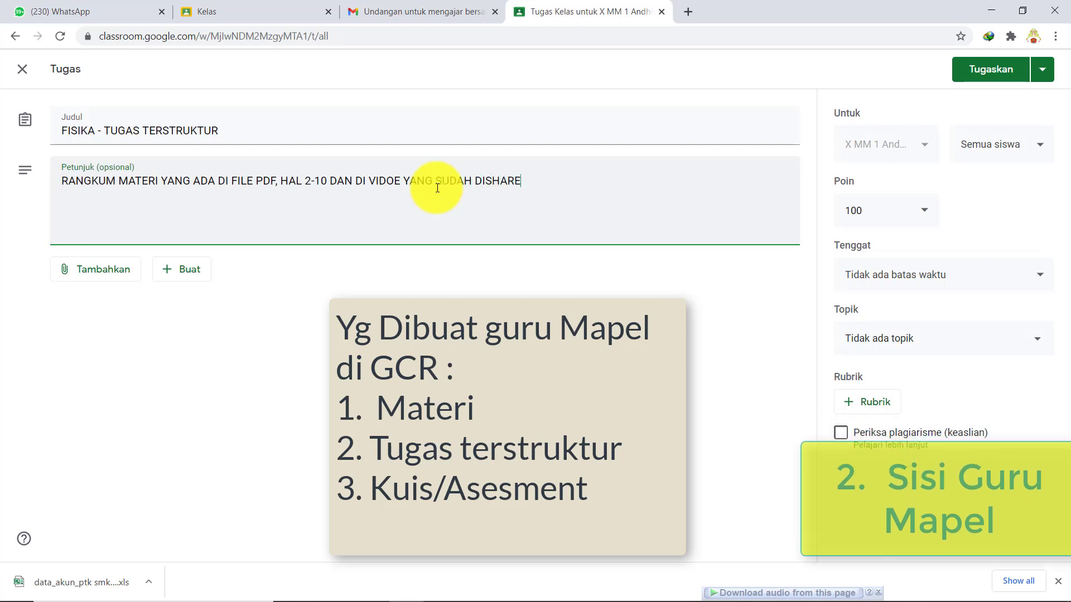
{"action": "type", "text": "."}
- Add that notes go in a notebook, then get photographed and uploaded to the assignment below
{"action": "key", "text": "BackSpace"}
{"action": "type", "text": ", "}
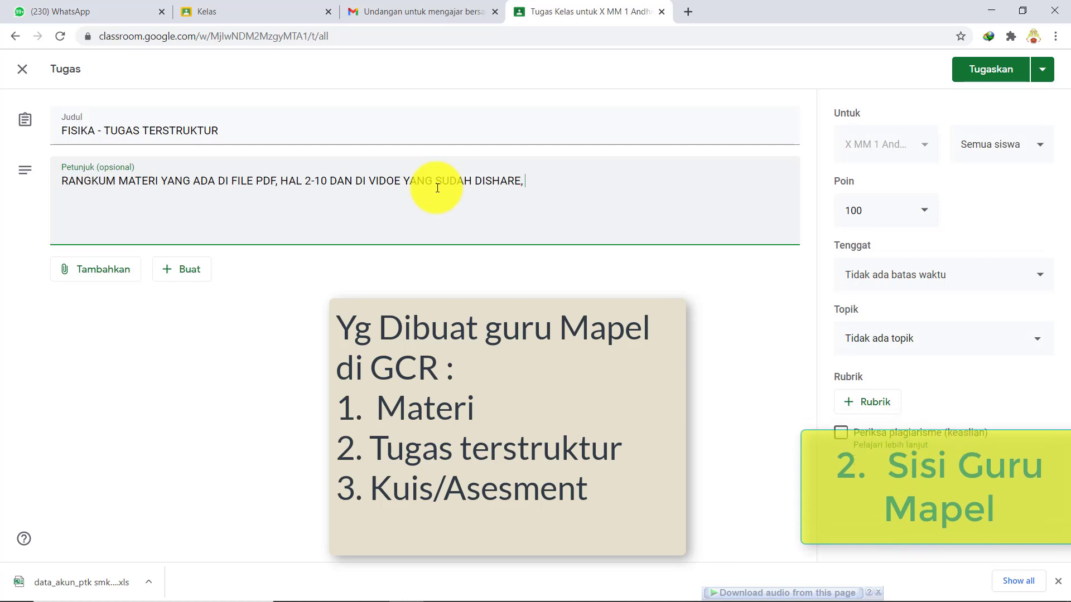
{"action": "type", "text": "DENGAN CARA"}
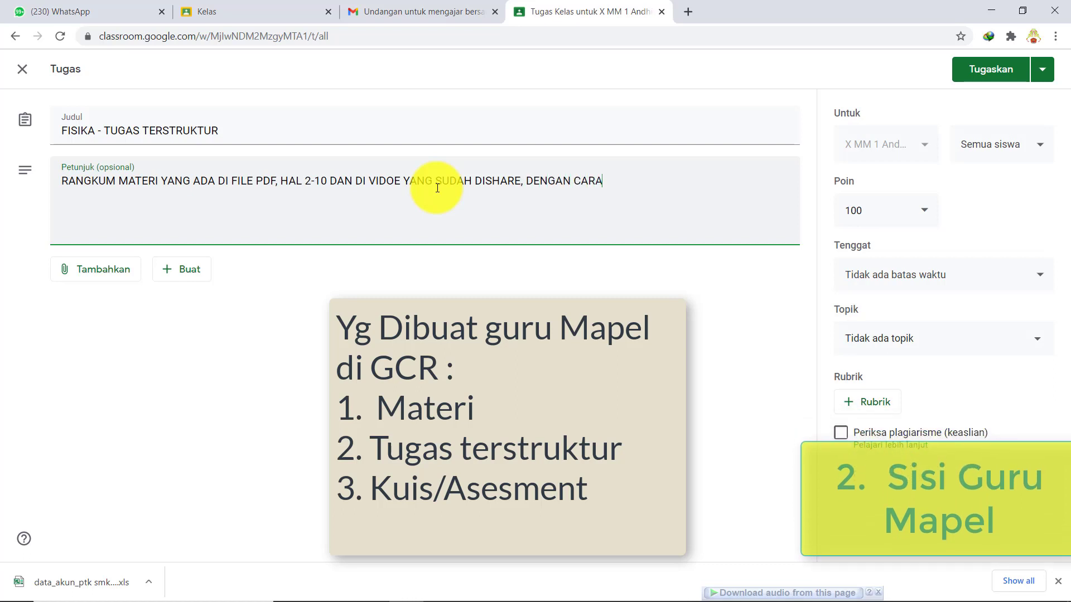
{"action": "type", "text": " MENULISKAN MATER"}
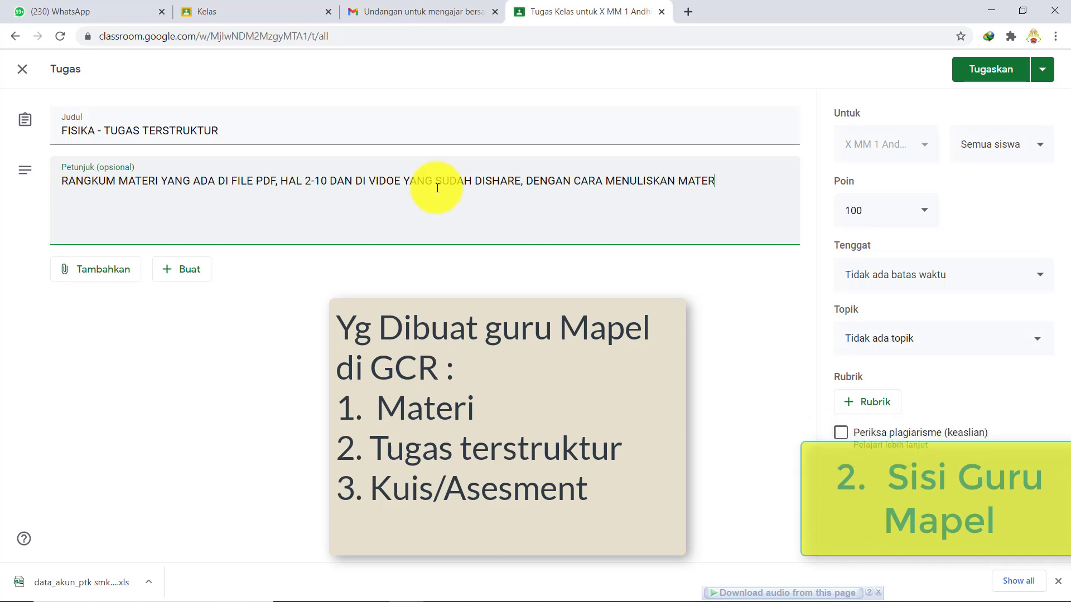
{"action": "type", "text": "I"}
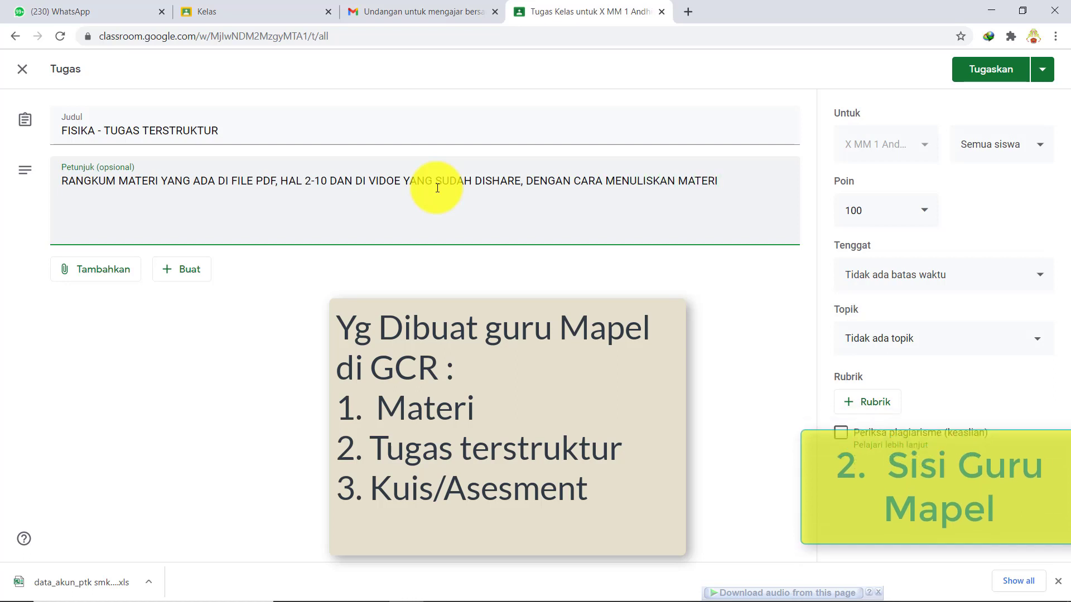
{"action": "type", "text": "NYA DI "}
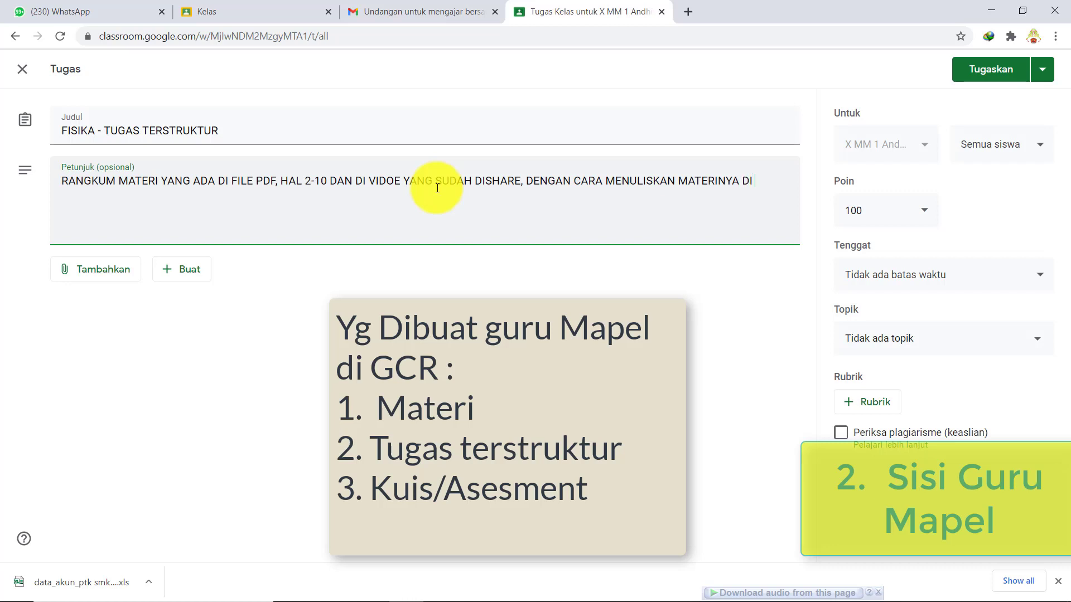
{"action": "type", "text": "BUKU TUL"}
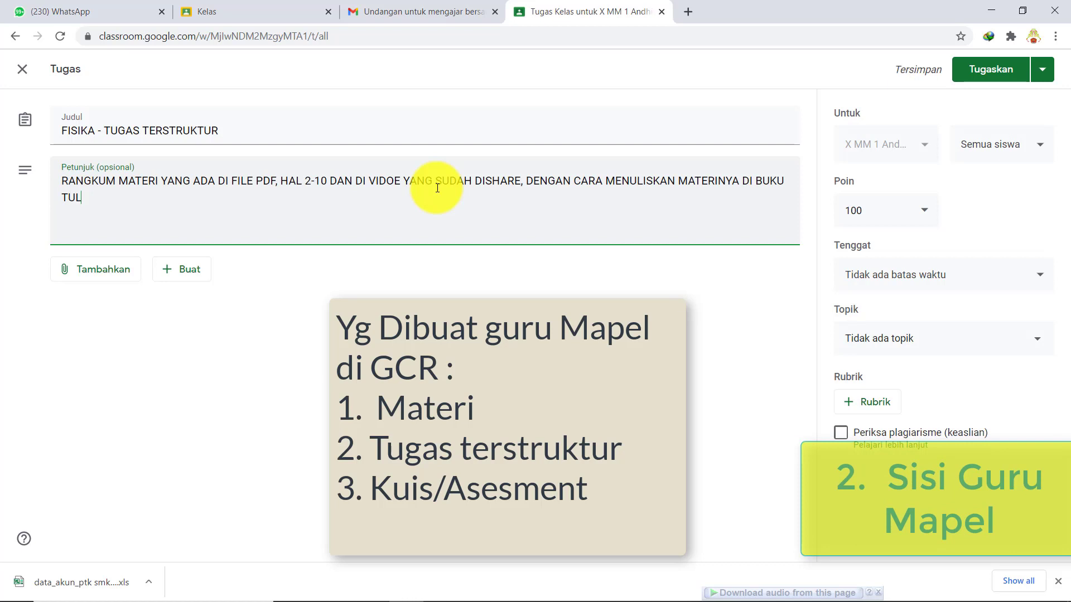
{"action": "type", "text": "IL"}
{"action": "key", "text": "BackSpace"}
{"action": "type", "text": "S"}
{"action": "type", "text": " KEM"}
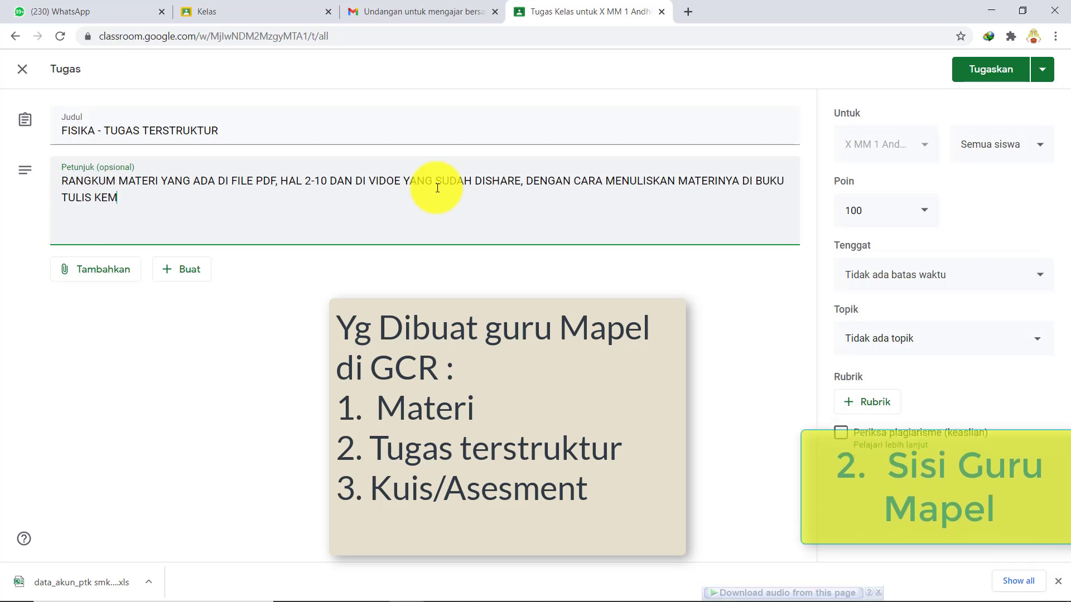
{"action": "type", "text": "UDIAN DI F"}
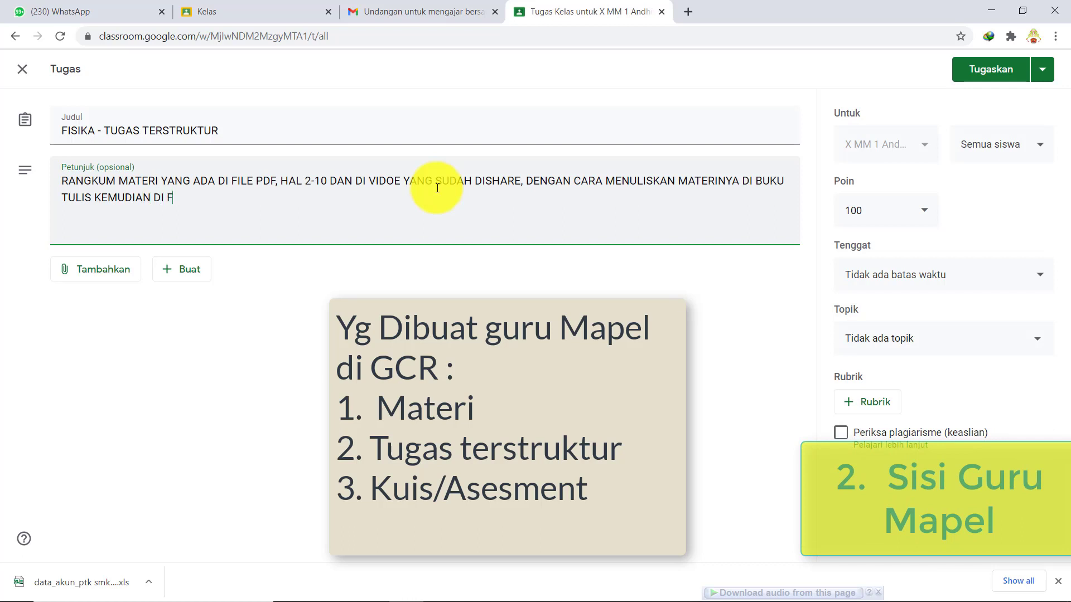
{"action": "type", "text": "OTO DAN DIUPLOADKAN"}
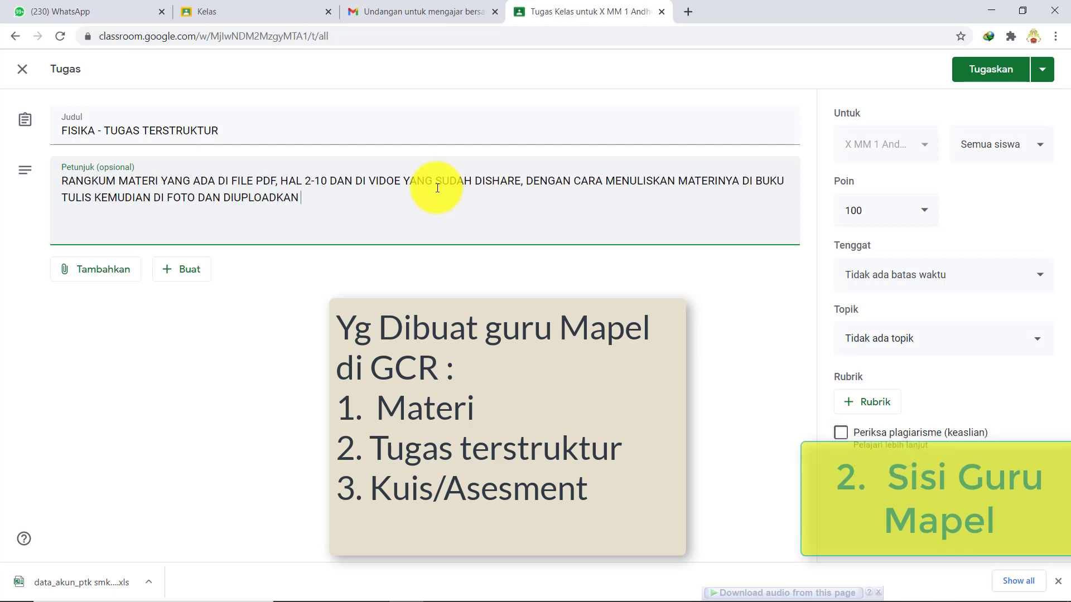
{"action": "type", "text": " KE TU"}
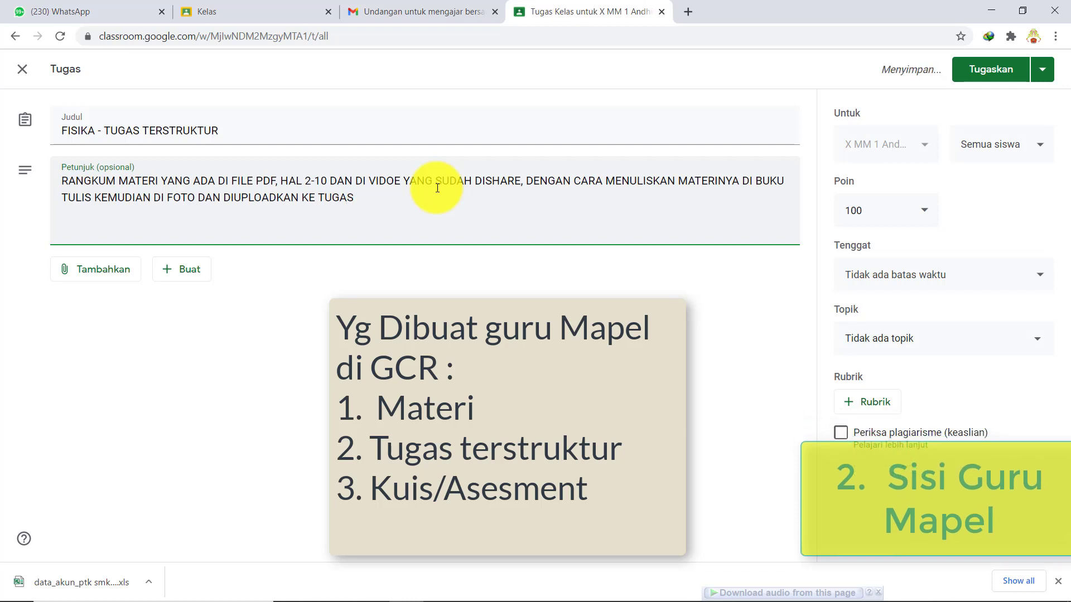
{"action": "type", "text": "GAS DIB"}
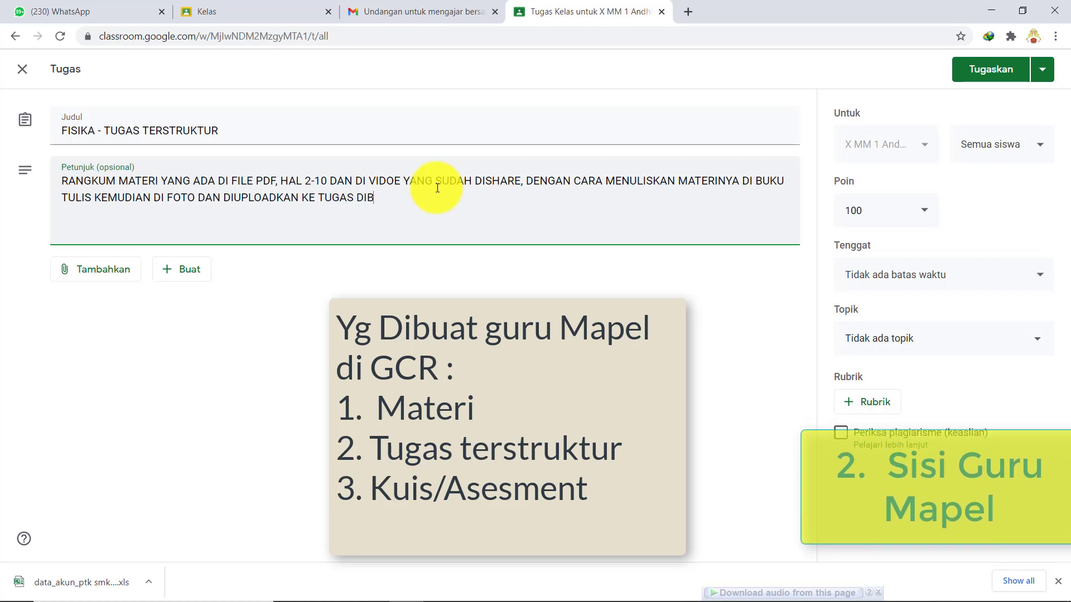
{"action": "type", "text": "AWAH INI"}
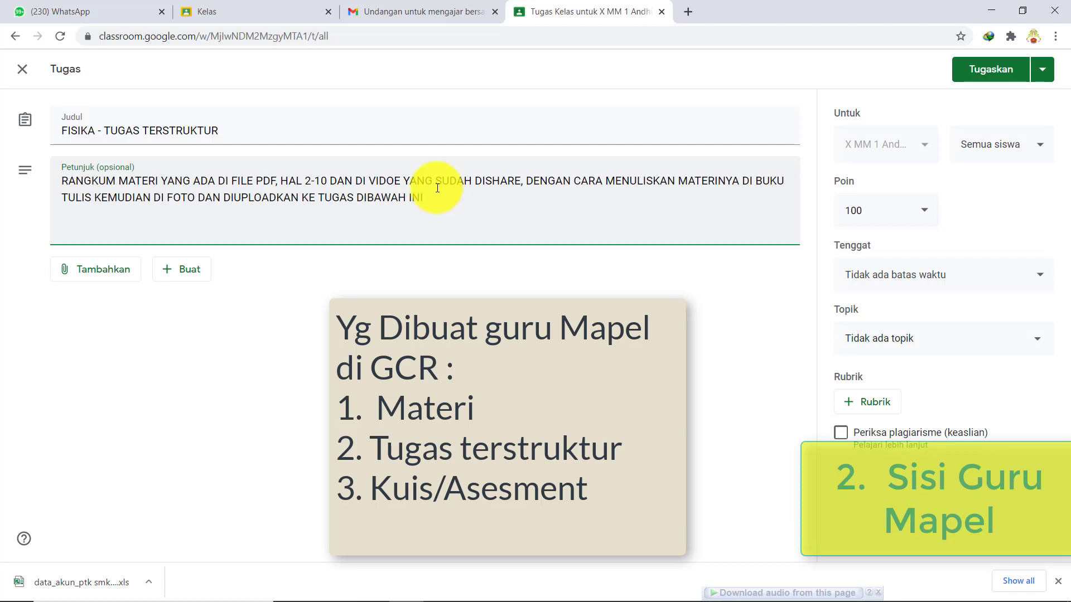
{"action": "type", "text": " :"}
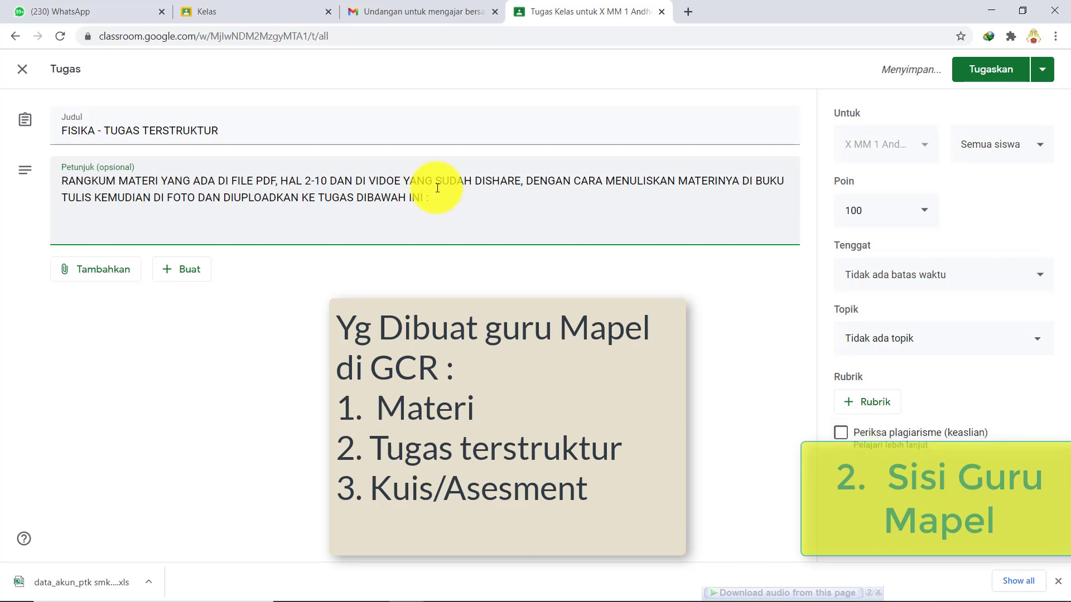
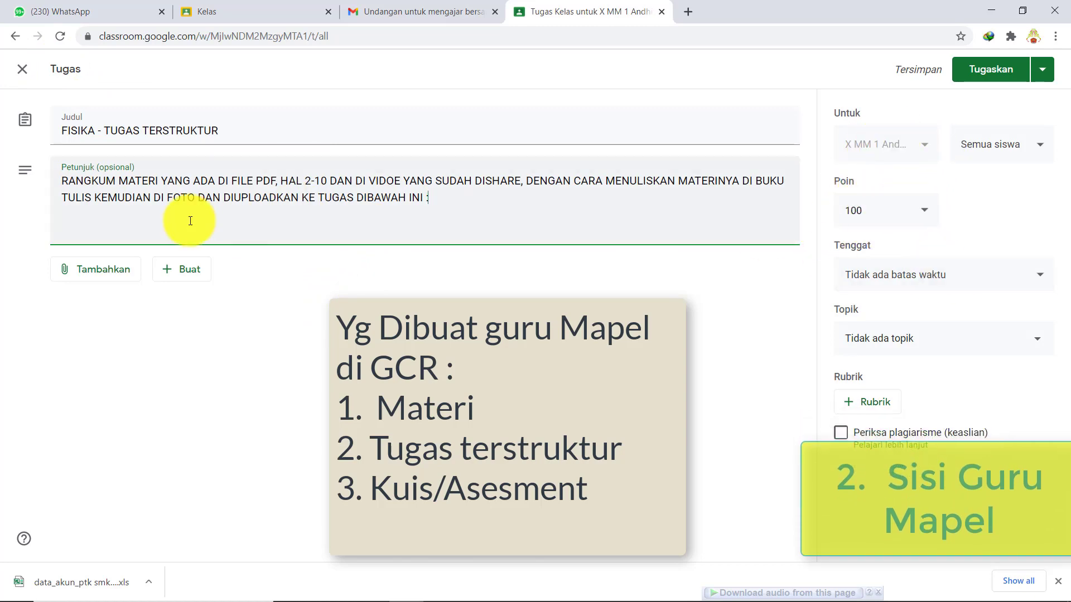
- Correct the typo VIDOE to VIDEO in the task instructions
{"action": "left_click", "coordinate": [127, 181]}
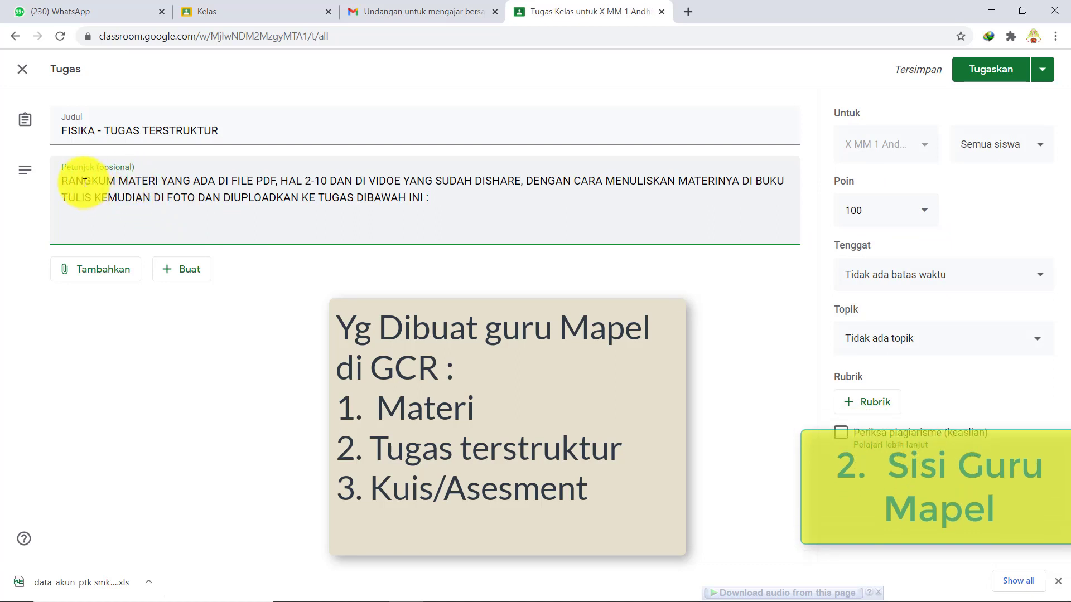
{"action": "left_click_drag", "start_coordinate": [63, 179], "coordinate": [461, 215]}
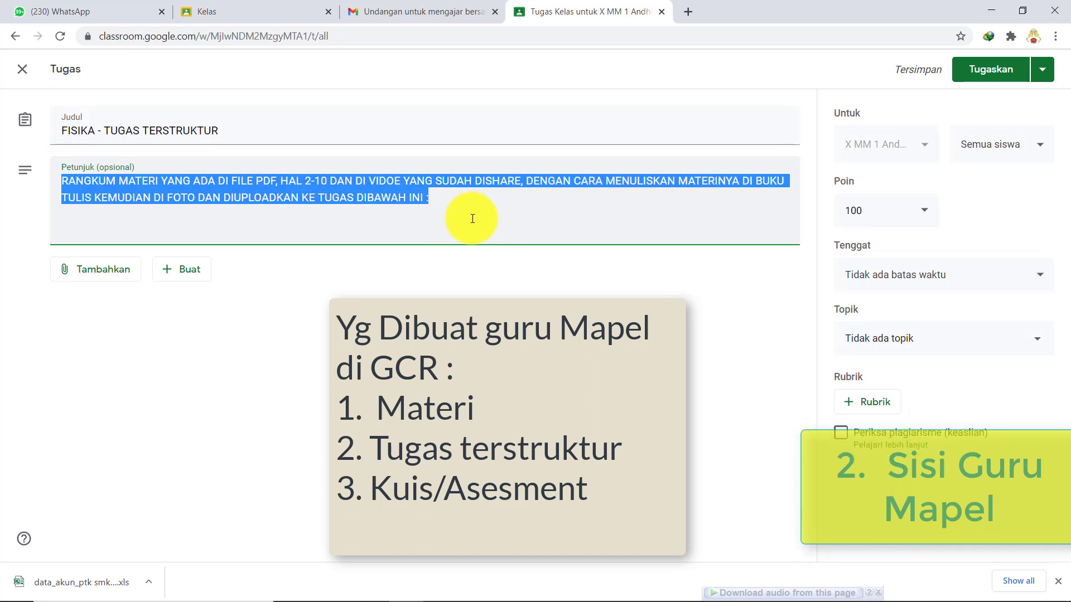
{"action": "left_click", "coordinate": [490, 209]}
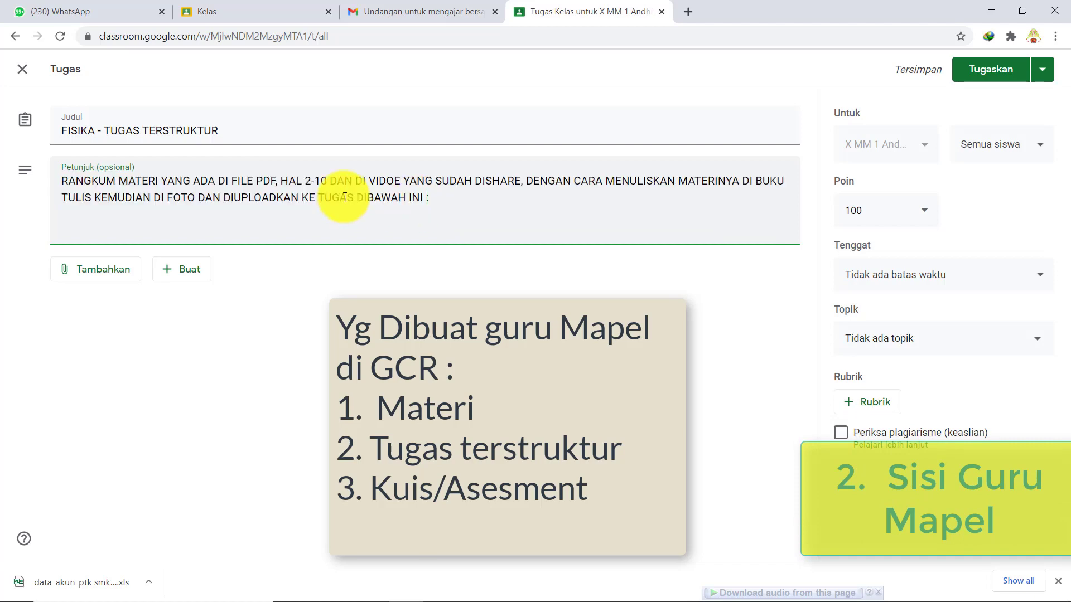
{"action": "key", "text": "BackSpace"}
{"action": "key", "text": "BackSpace"}
{"action": "type", "text": "EO"}
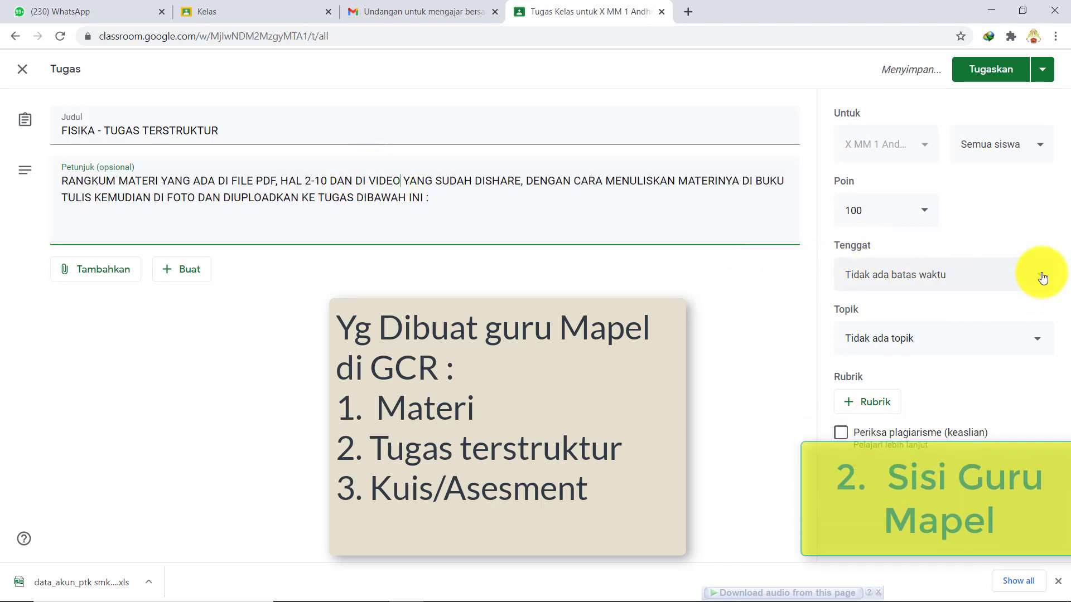
- File the task under the topic KAMIS, 7 JANUARI 2020
{"action": "left_click", "coordinate": [1043, 345]}
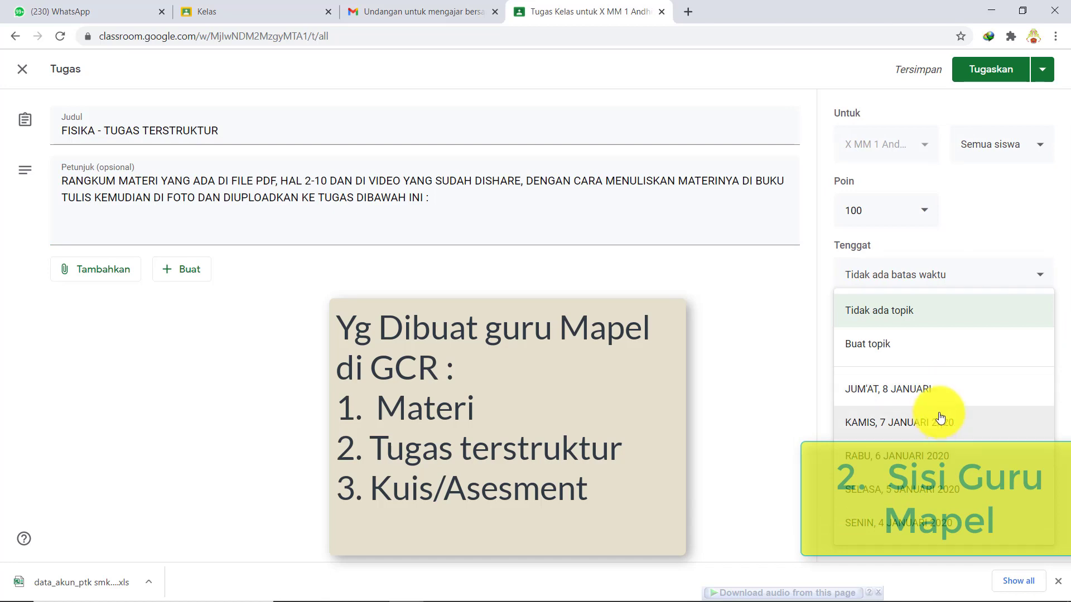
{"action": "left_click", "coordinate": [875, 422]}
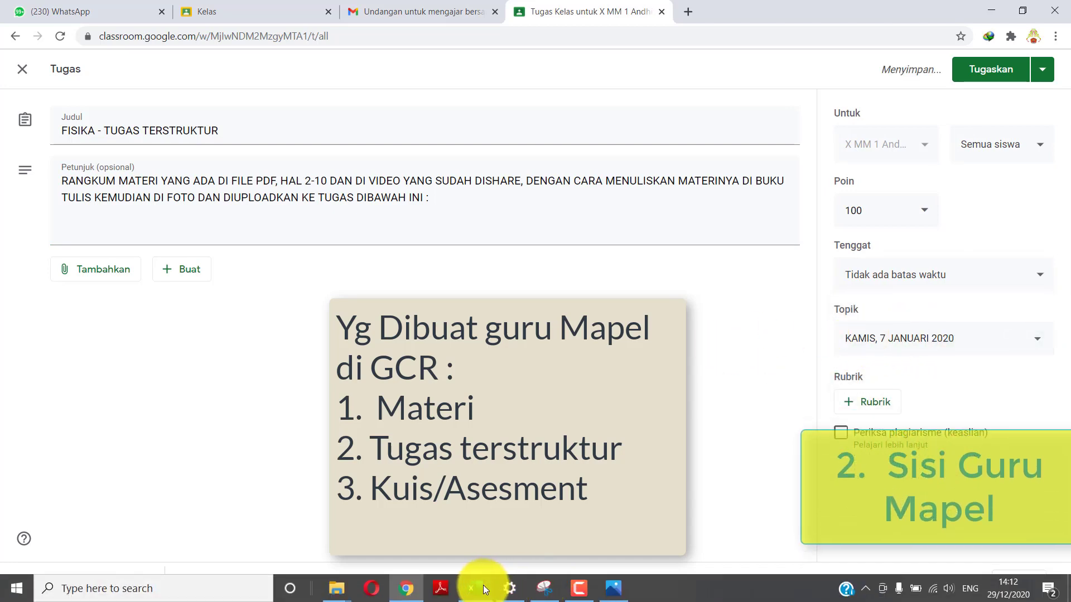
{"action": "left_click", "coordinate": [479, 589]}
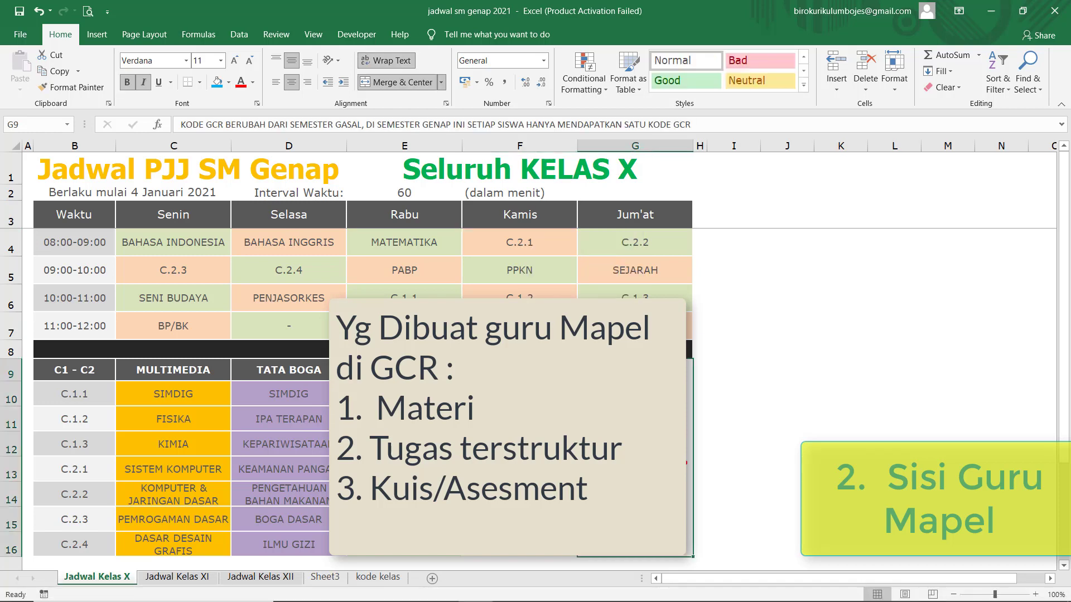
- Confirm in the Excel schedule that Thursday 10:00-11:00 slot C.1.2 is FISIKA, then return to Chrome
{"action": "left_click", "coordinate": [516, 241]}
{"action": "left_click", "coordinate": [522, 276]}
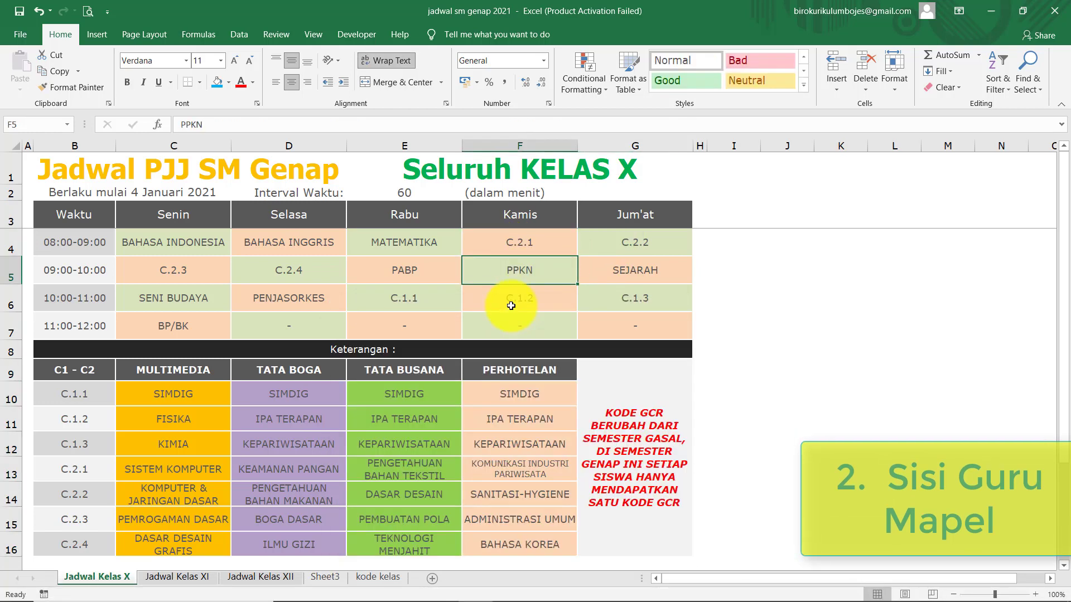
{"action": "left_click", "coordinate": [519, 301]}
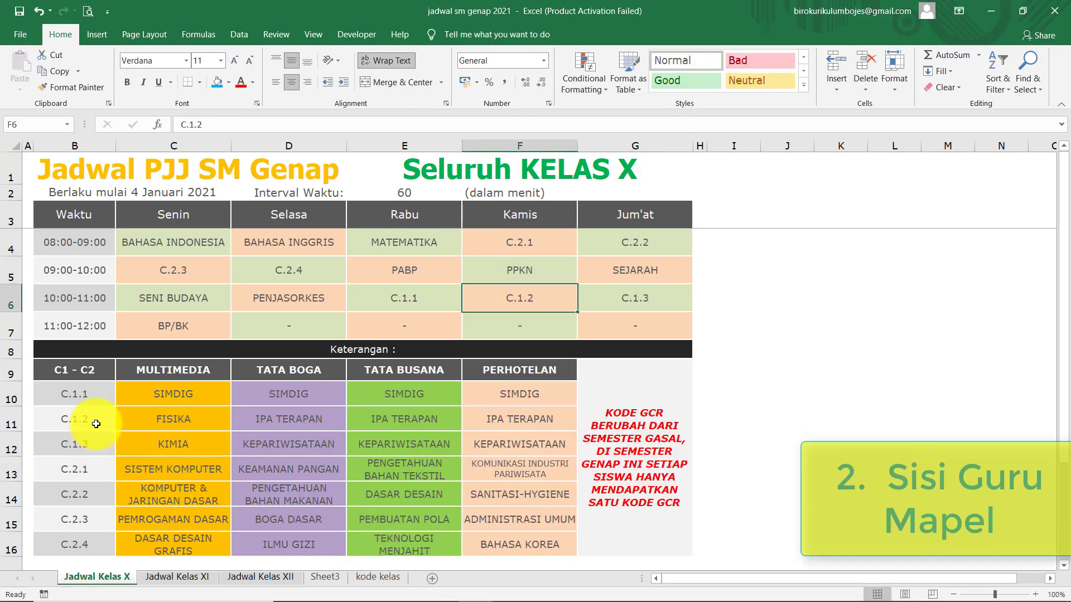
{"action": "left_click", "coordinate": [125, 419]}
{"action": "left_click", "coordinate": [568, 298]}
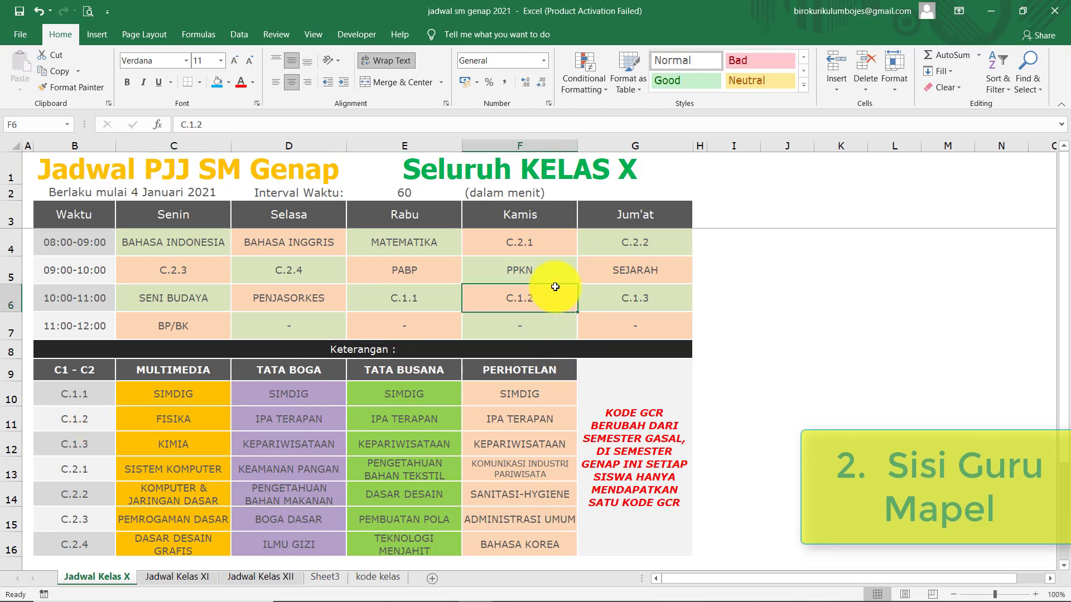
{"action": "mouse_move", "coordinate": [495, 594]}
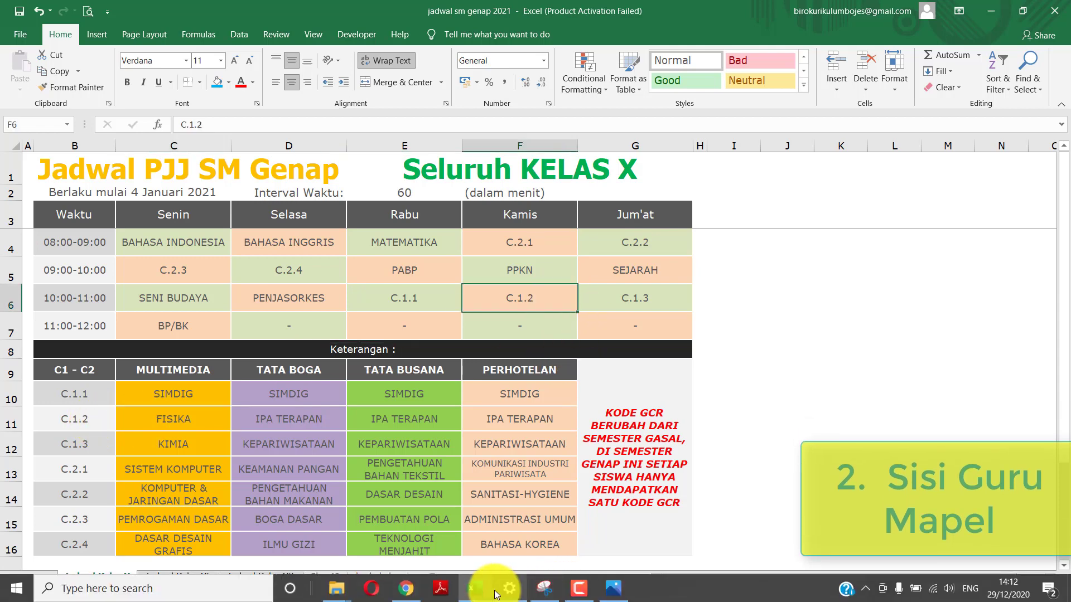
{"action": "left_click", "coordinate": [406, 588]}
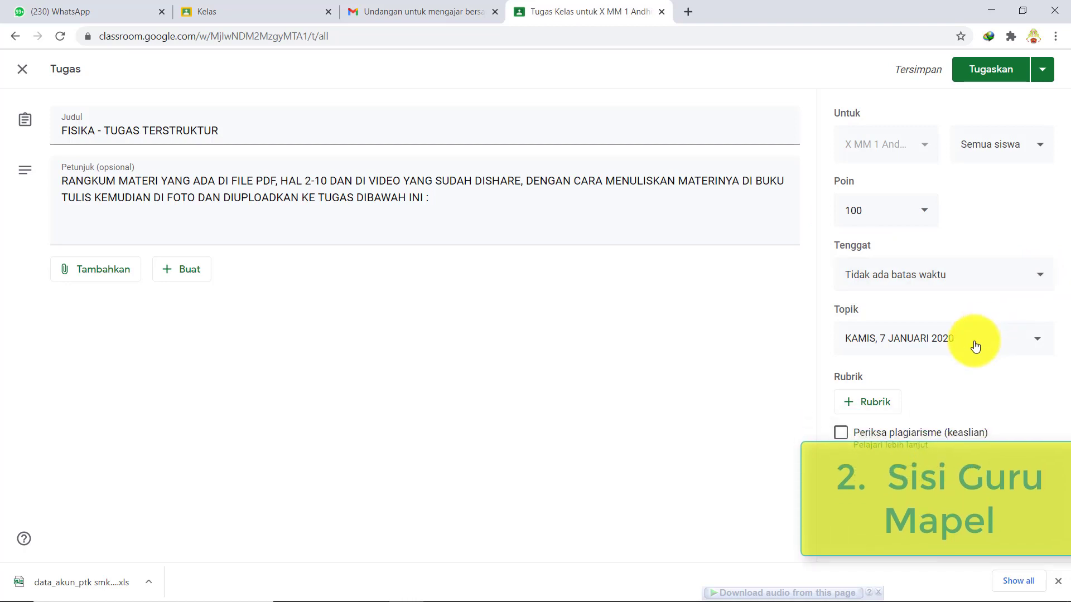
{"action": "mouse_move", "coordinate": [961, 588]}
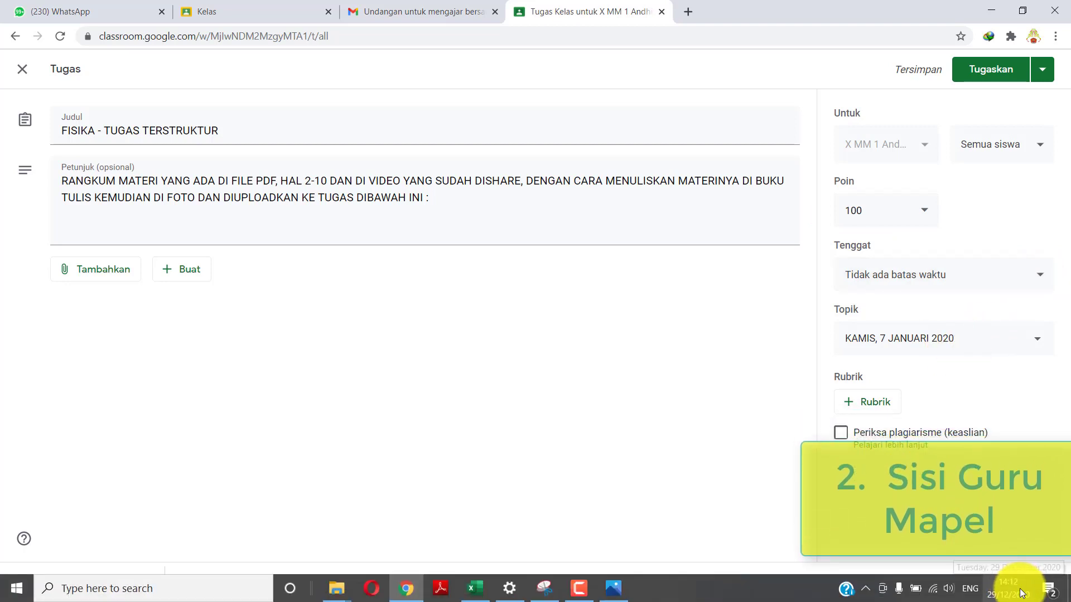
{"action": "left_click", "coordinate": [1021, 593]}
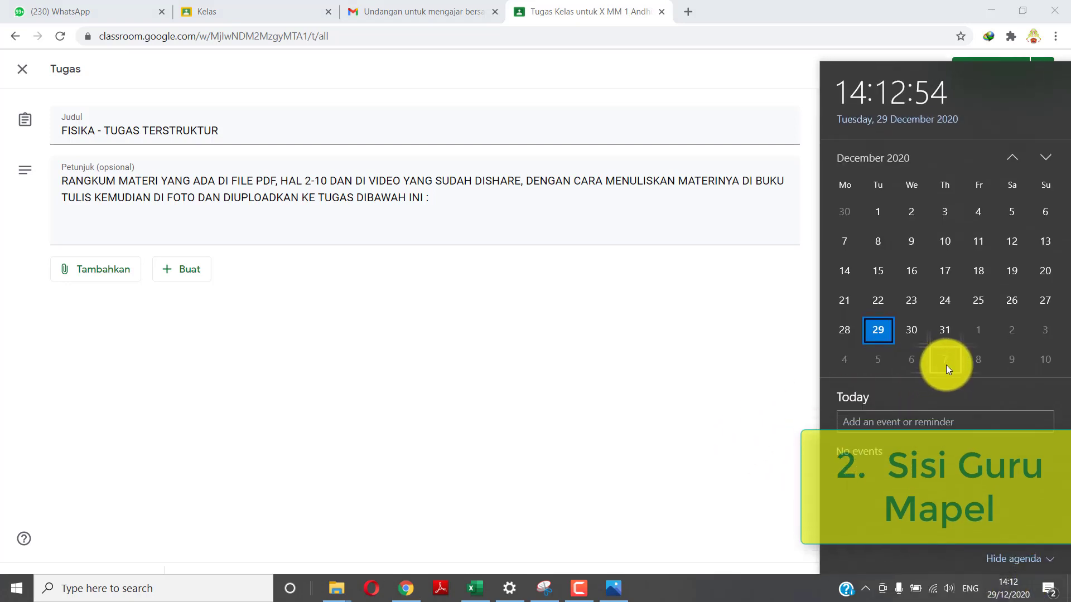
{"action": "left_click", "coordinate": [938, 364]}
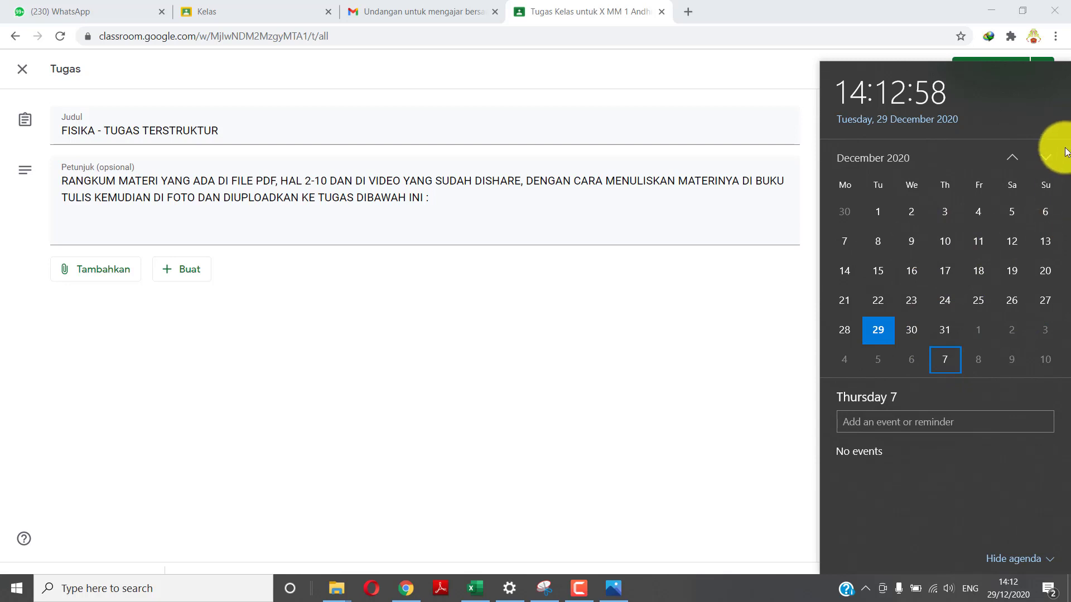
{"action": "left_click", "coordinate": [1039, 163]}
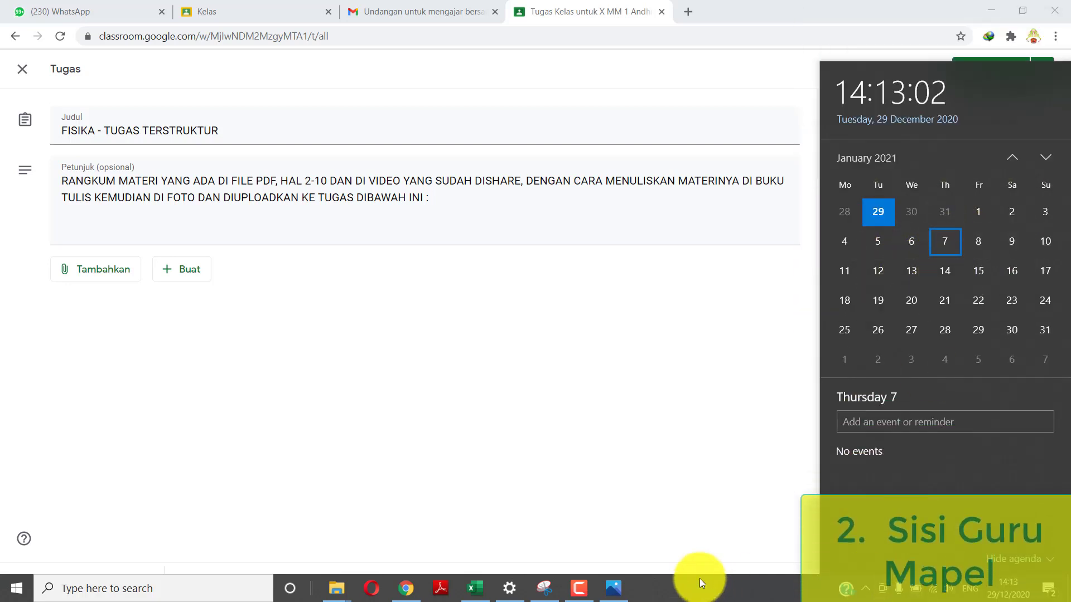
{"action": "left_click", "coordinate": [410, 586]}
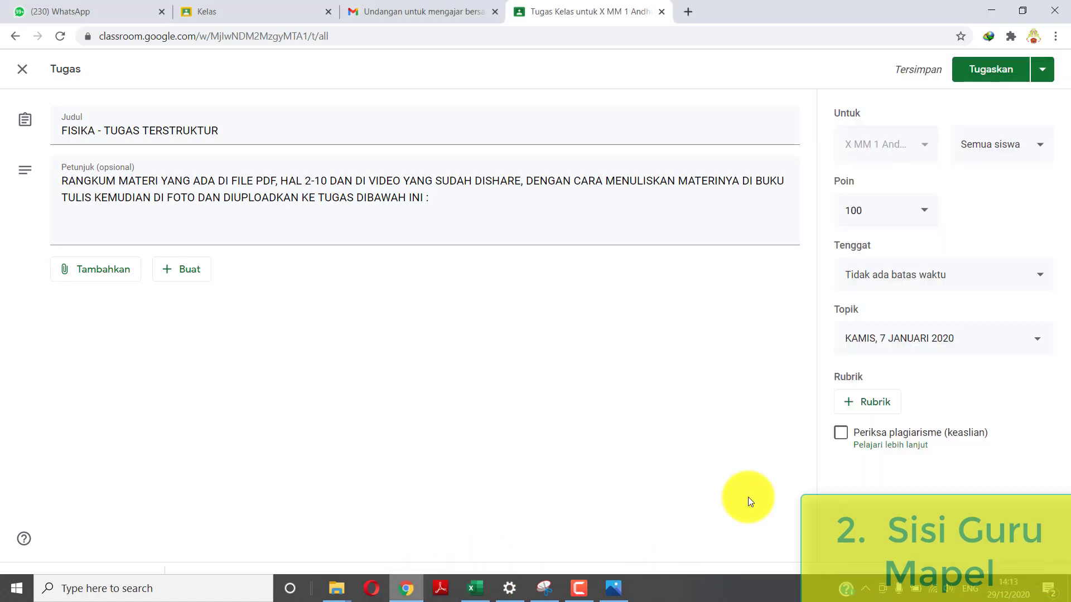
- Set the Tenggat due date to Kam, 14 Jan 2021 at 23.59
{"action": "left_click", "coordinate": [1042, 279]}
{"action": "left_click", "coordinate": [979, 329]}
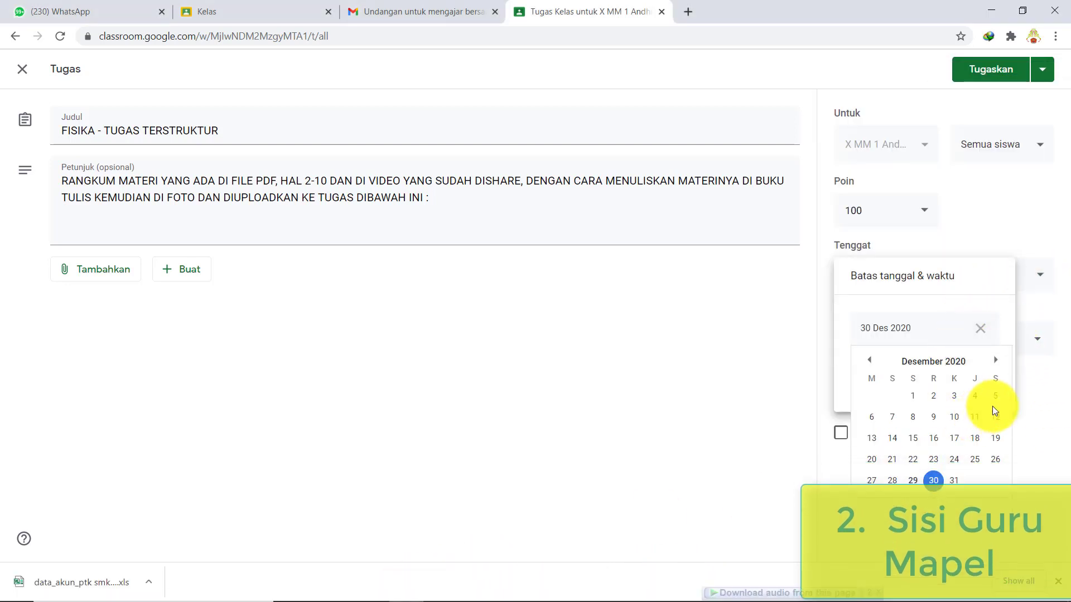
{"action": "left_click", "coordinate": [996, 361]}
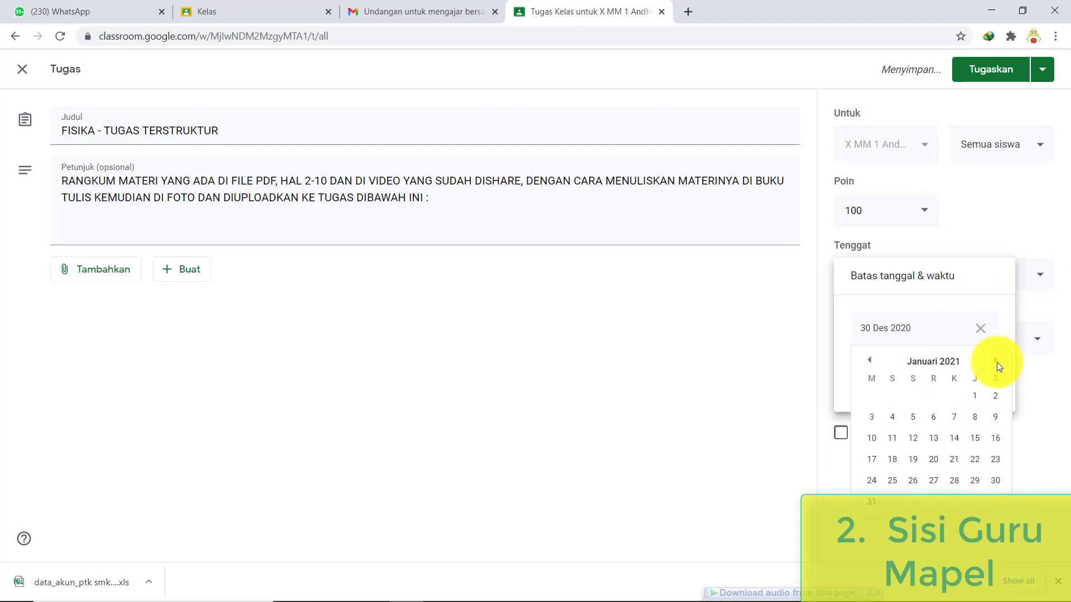
{"action": "left_click", "coordinate": [954, 439]}
{"action": "left_click", "coordinate": [915, 376]}
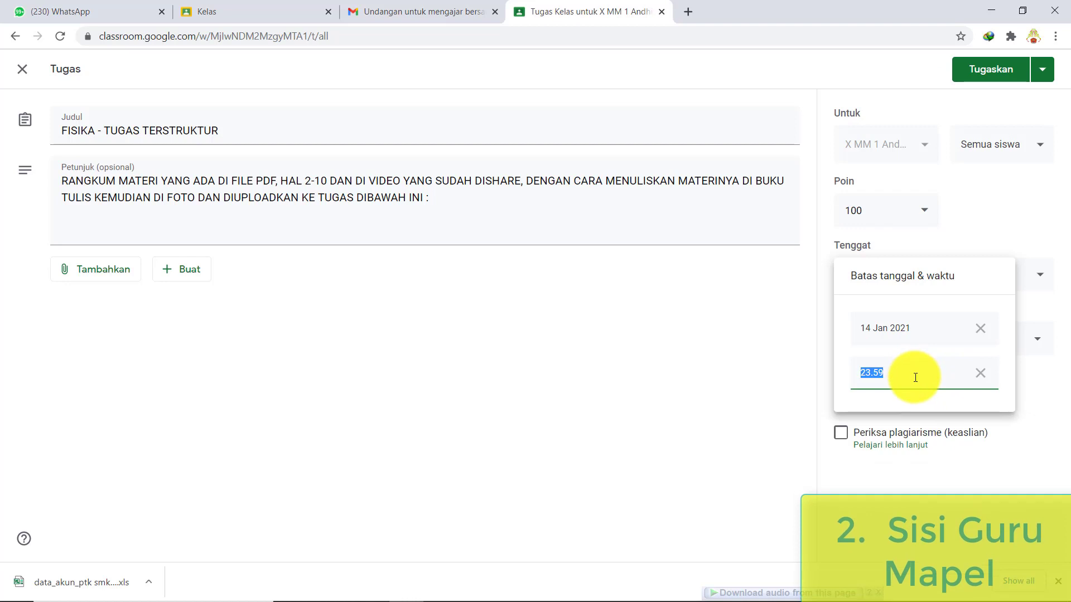
{"action": "left_click", "coordinate": [1028, 406]}
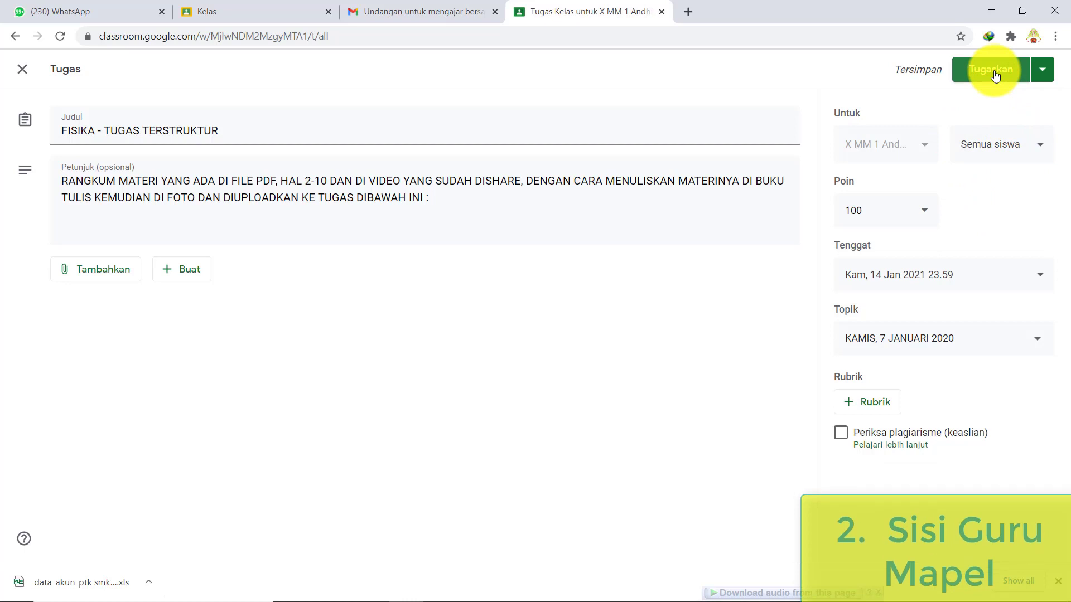
- Schedule 'FISIKA - TUGAS TERSTRUKTUR' with Jadwalkan to post on 7 Jan 2021 at 08.00
{"action": "left_click", "coordinate": [1042, 69]}
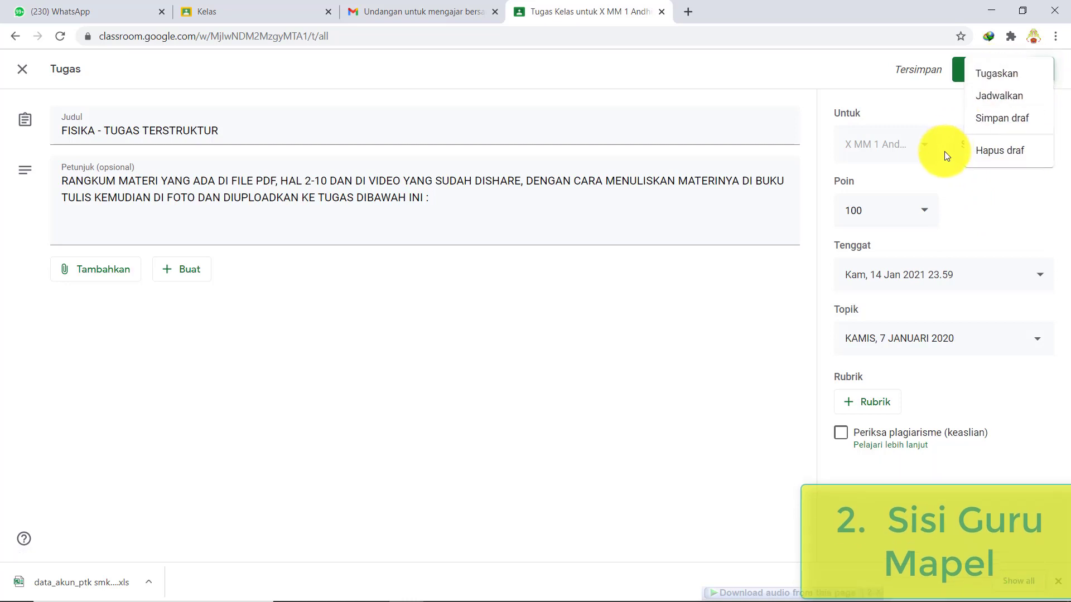
{"action": "left_click", "coordinate": [1012, 105]}
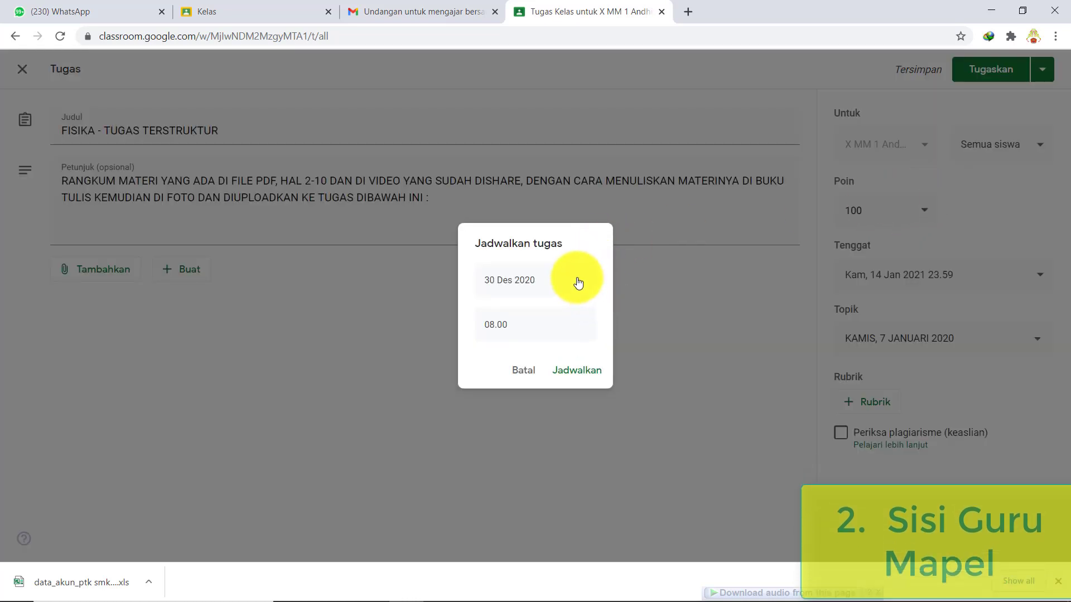
{"action": "left_click", "coordinate": [579, 284]}
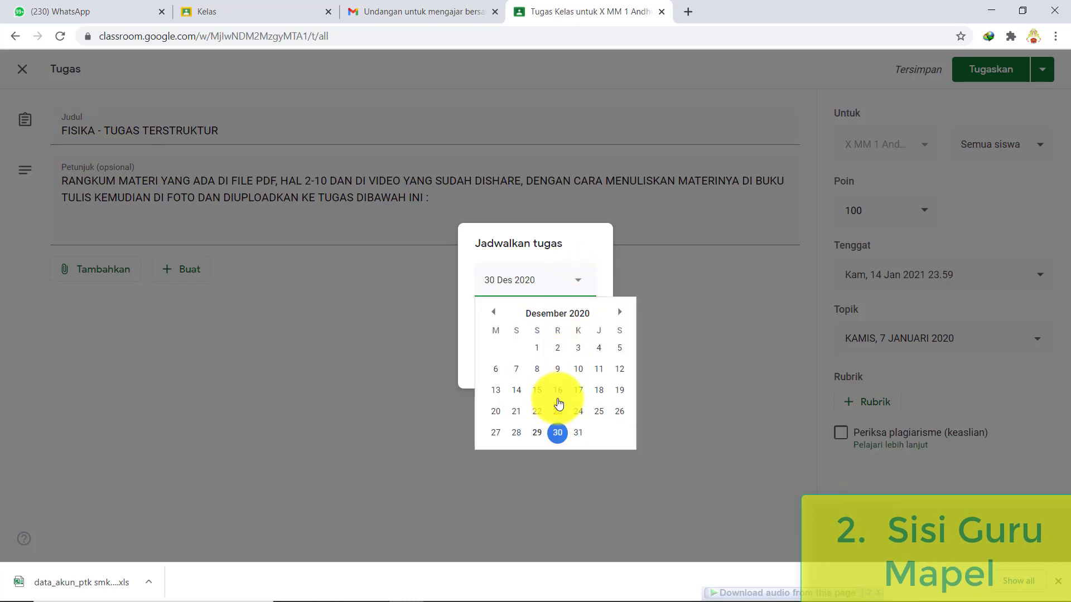
{"action": "scroll", "coordinate": [558, 395], "scroll_direction": "down", "scroll_amount": 1}
{"action": "left_click", "coordinate": [577, 369]}
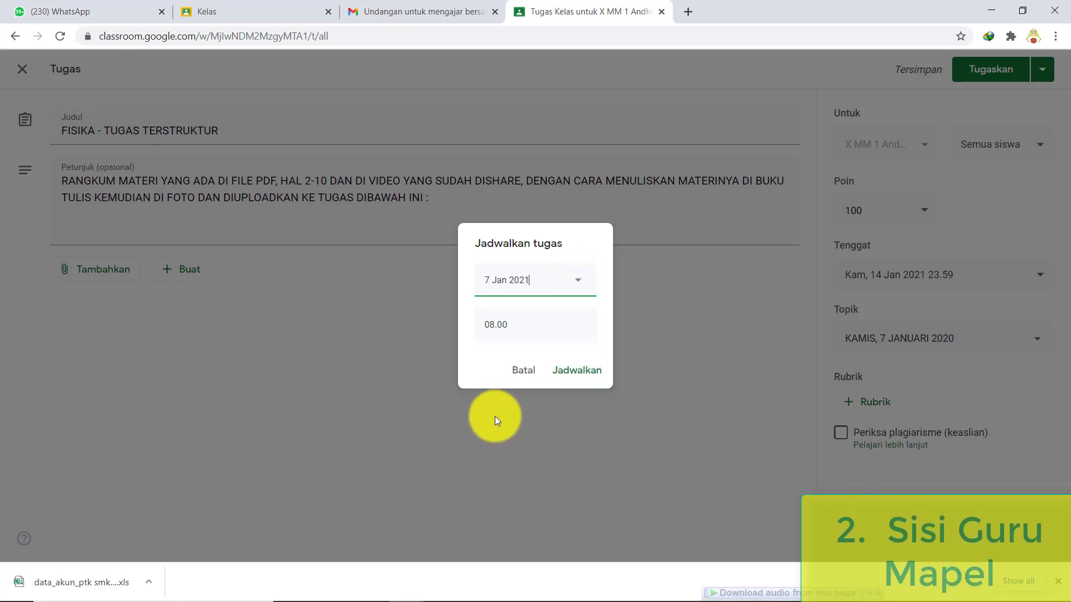
{"action": "left_click", "coordinate": [570, 373]}
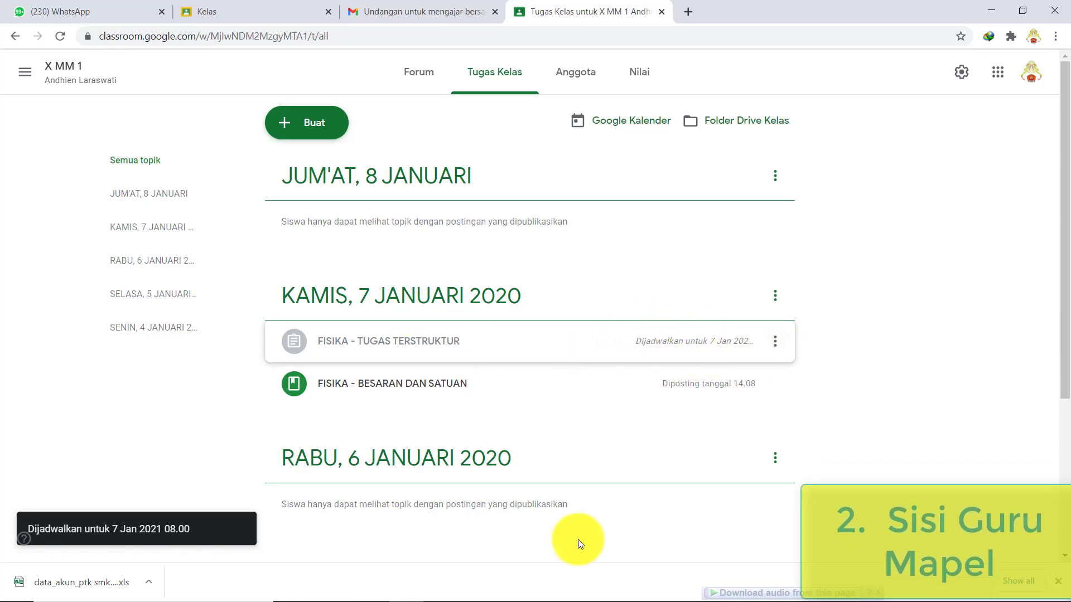
- Close the extra Classroom home tab, keeping the X MM 1 Tugas Kelas tab open
{"action": "mouse_move", "coordinate": [494, 580]}
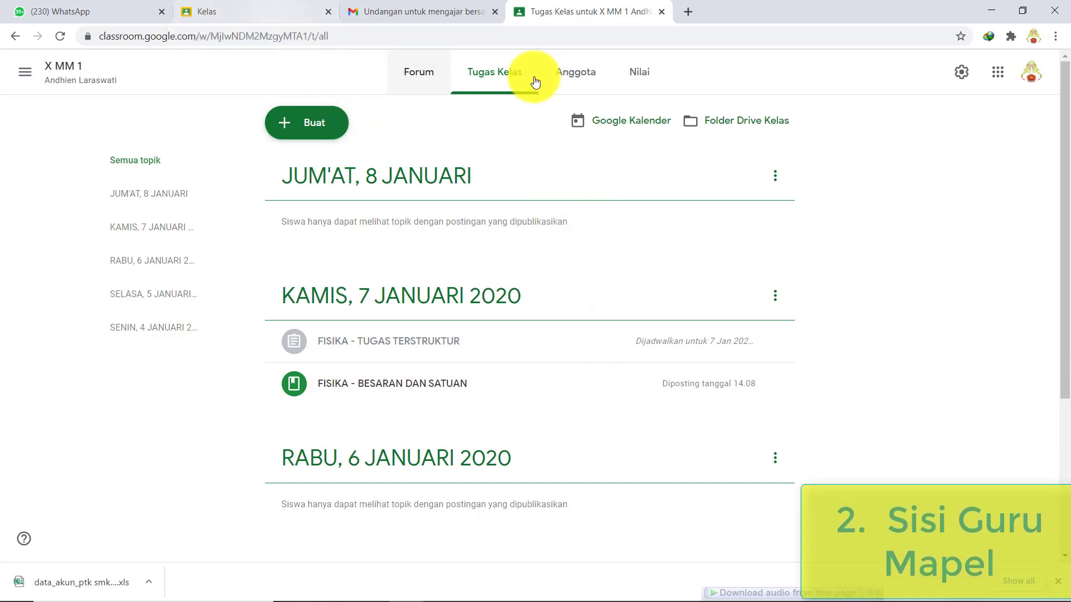
{"action": "left_click", "coordinate": [202, 17]}
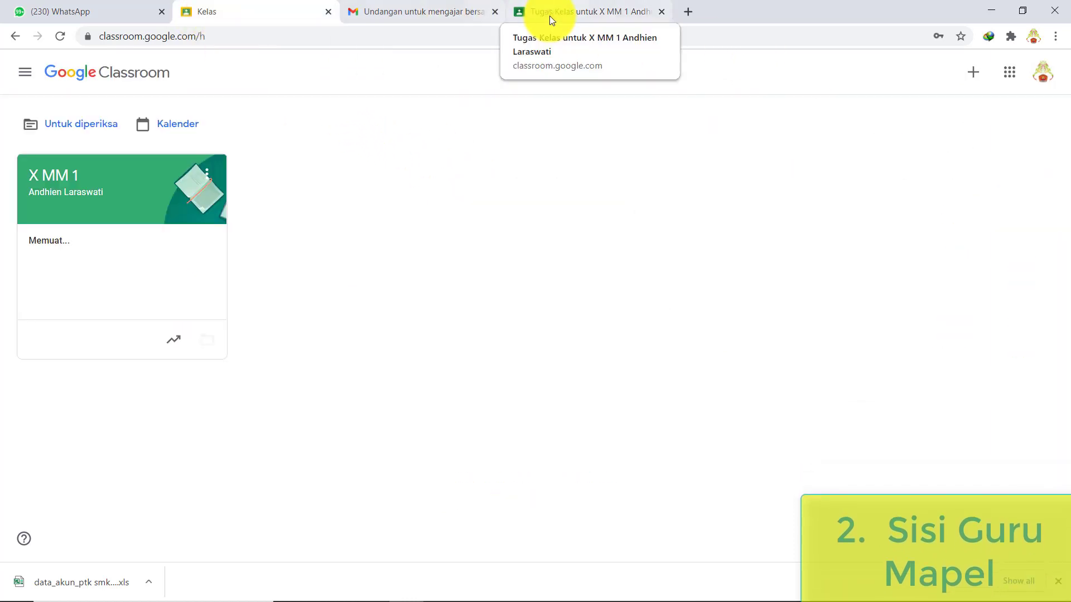
{"action": "left_click", "coordinate": [550, 16]}
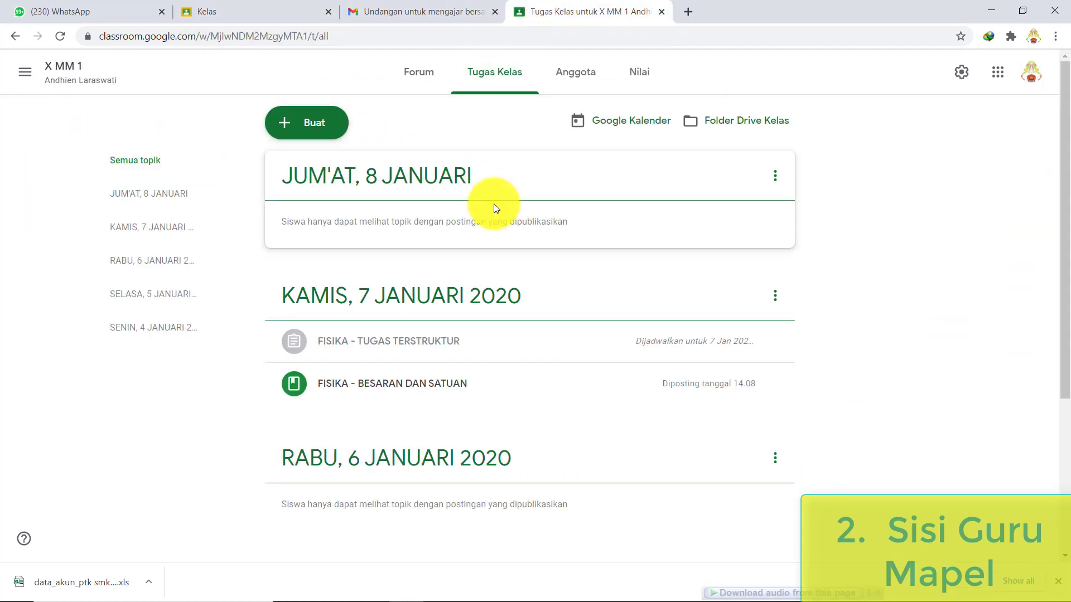
{"action": "left_click", "coordinate": [328, 11]}
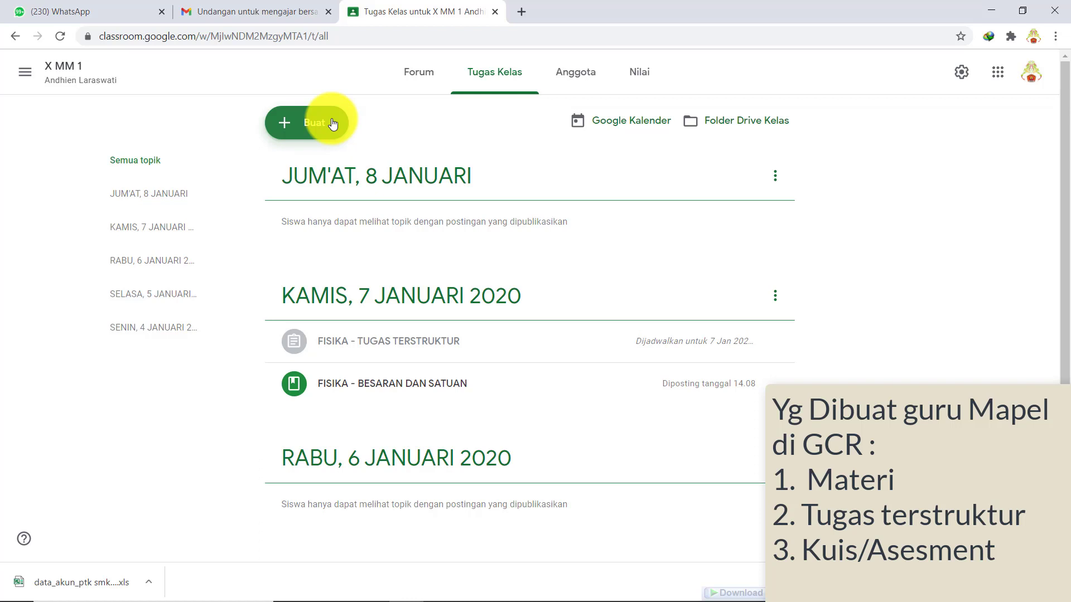
- Start a new quiz assignment (Tugas kuis) and dismiss the rubric message
{"action": "left_click", "coordinate": [333, 123]}
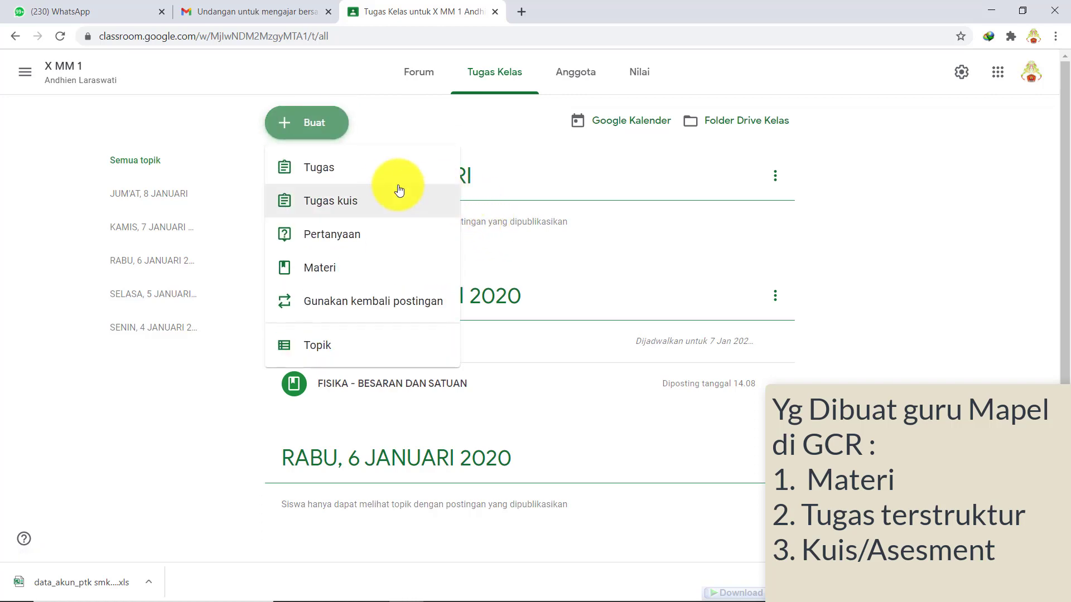
{"action": "left_click", "coordinate": [377, 202]}
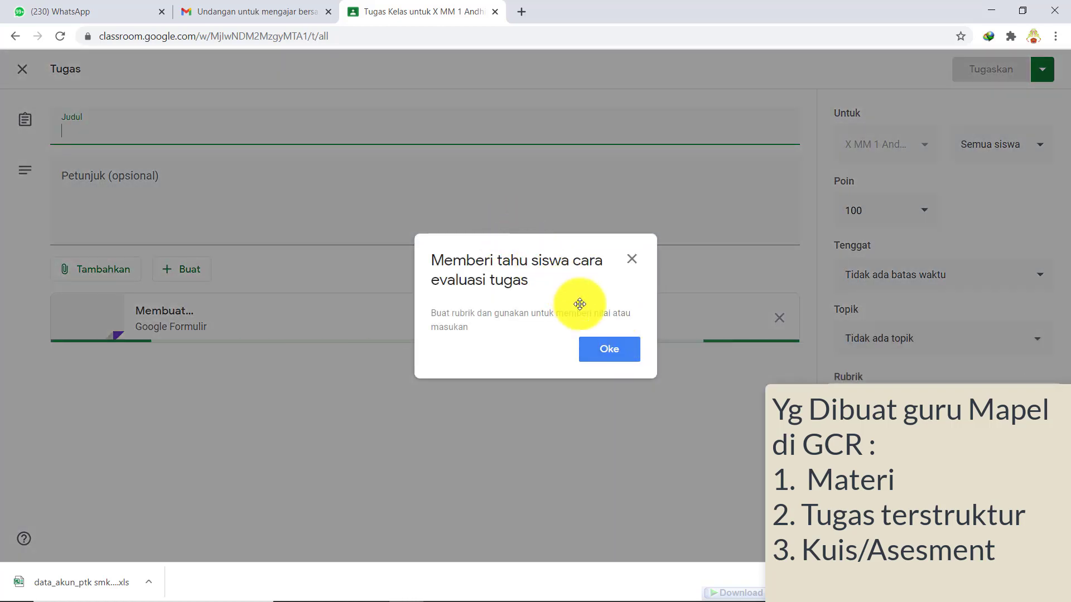
{"action": "left_click", "coordinate": [633, 260]}
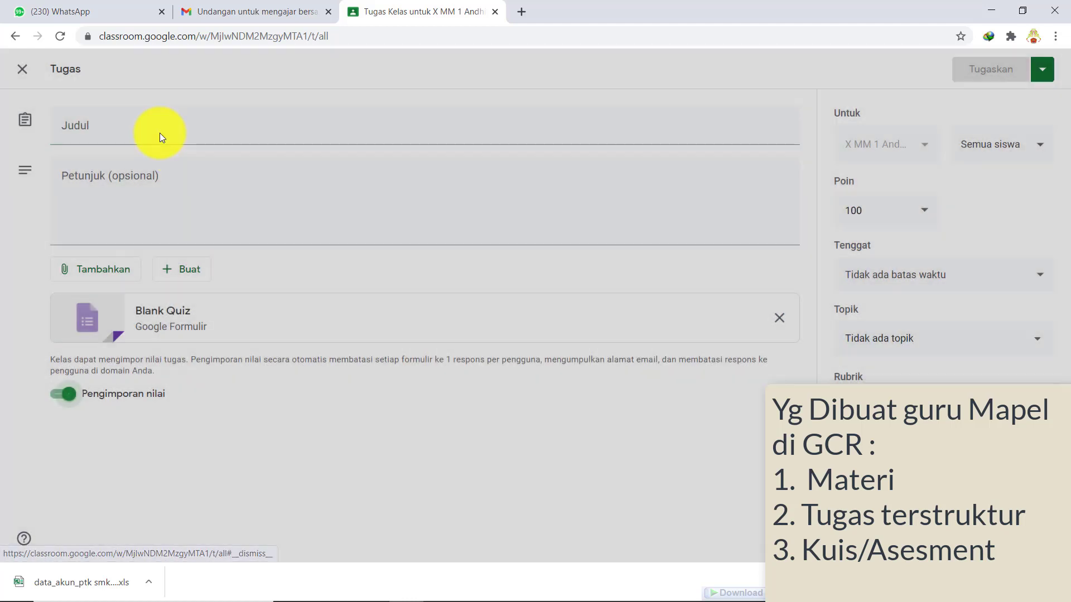
- Title the quiz 'SOAL FISIKA - Besaran dan Satuan' with the instruction 'Kerjakan dengan cermat'
{"action": "left_click", "coordinate": [148, 122]}
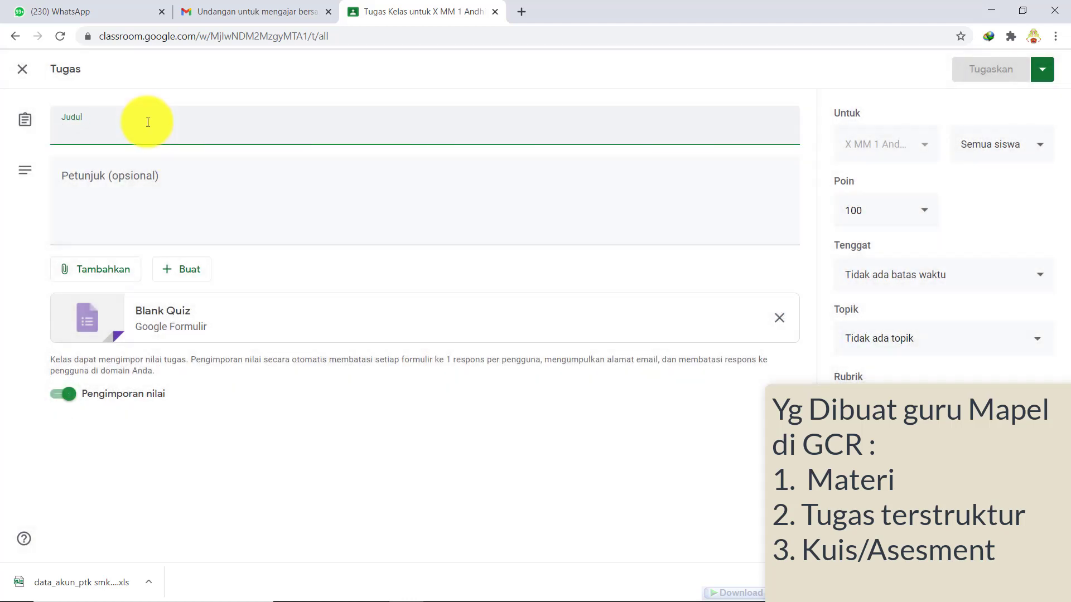
{"action": "type", "text": "Fl"}
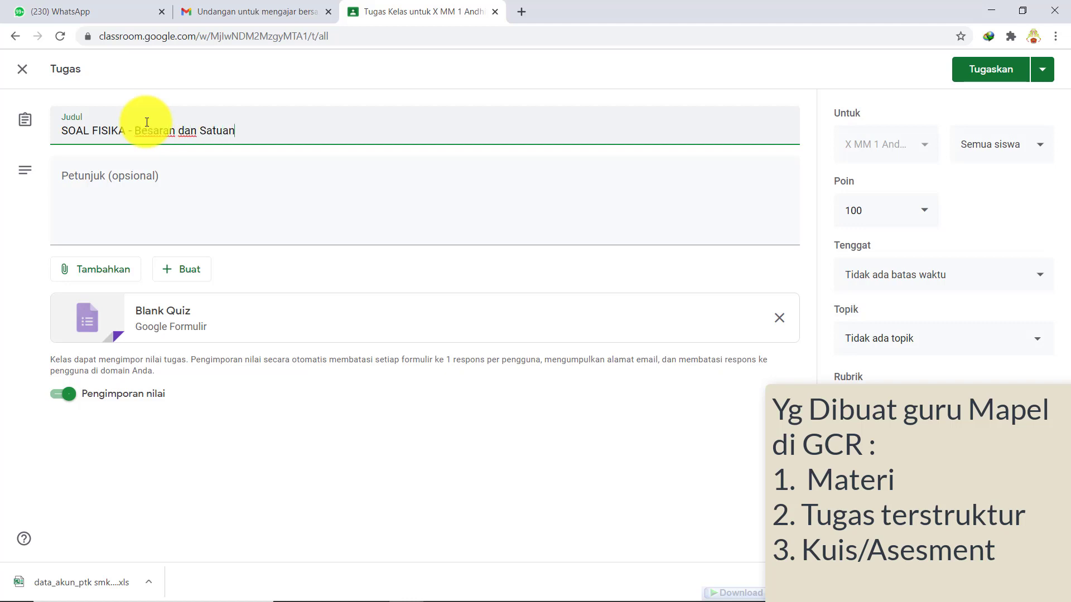
{"action": "left_click", "coordinate": [85, 198]}
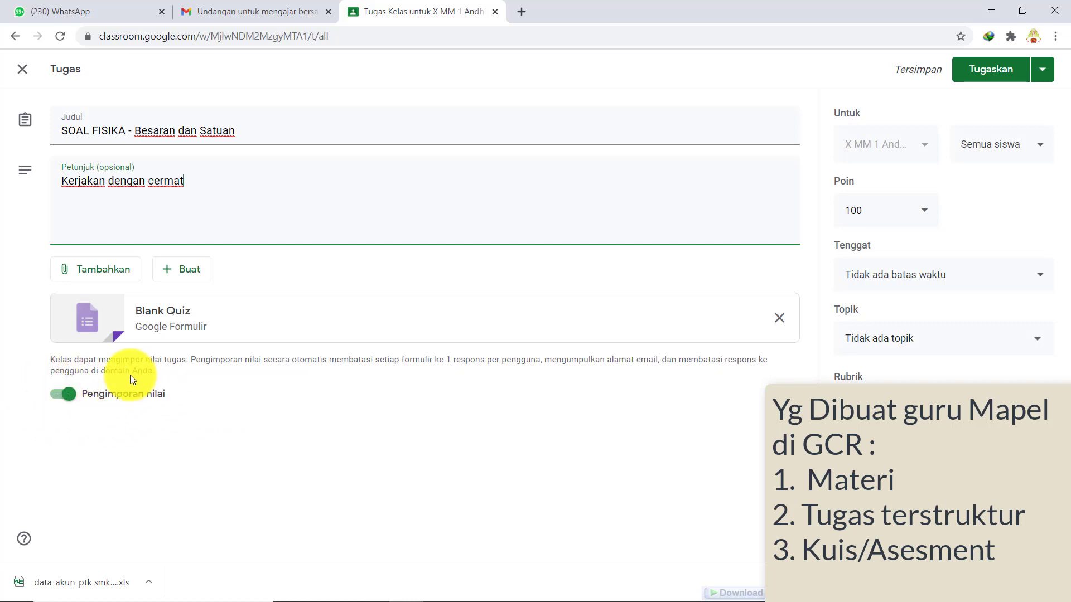
{"action": "left_click", "coordinate": [153, 325]}
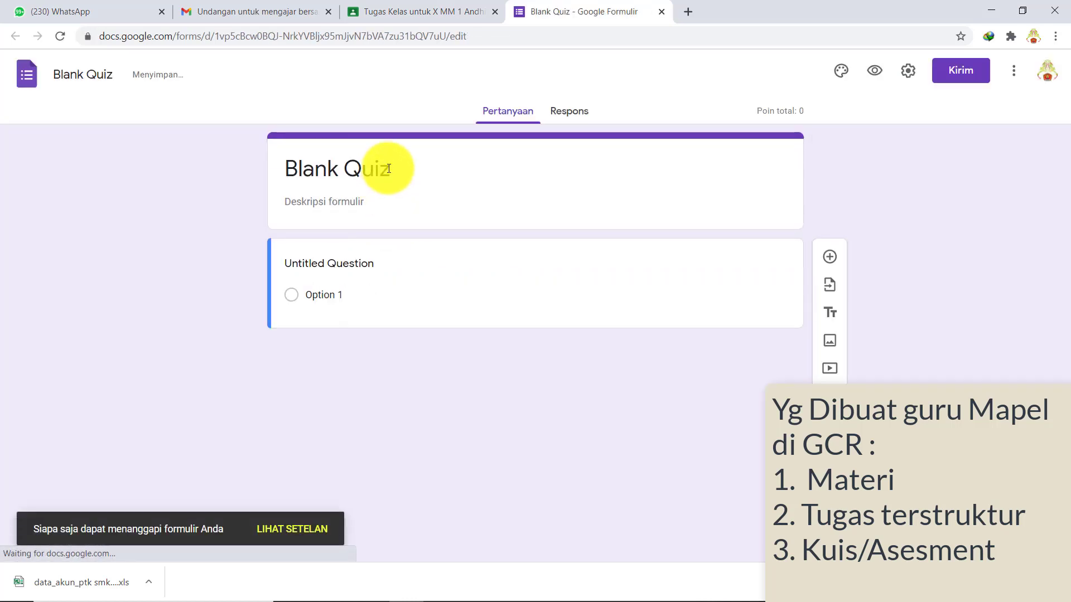
- Replace the Blank Quiz form title with 'SOAL FISIKA - Besaran dan Satuan' from the assignment
{"action": "left_click", "coordinate": [385, 173]}
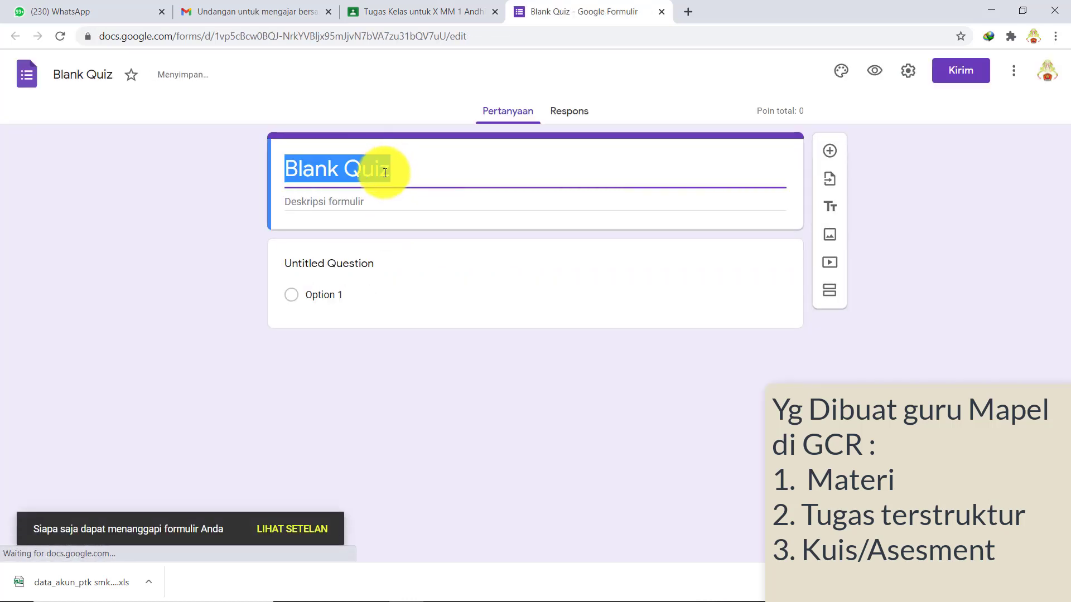
{"action": "left_click", "coordinate": [422, 12]}
{"action": "left_click_drag", "start_coordinate": [239, 129], "coordinate": [60, 128]}
{"action": "key", "text": "ctrl+c"}
{"action": "left_click", "coordinate": [549, 12]}
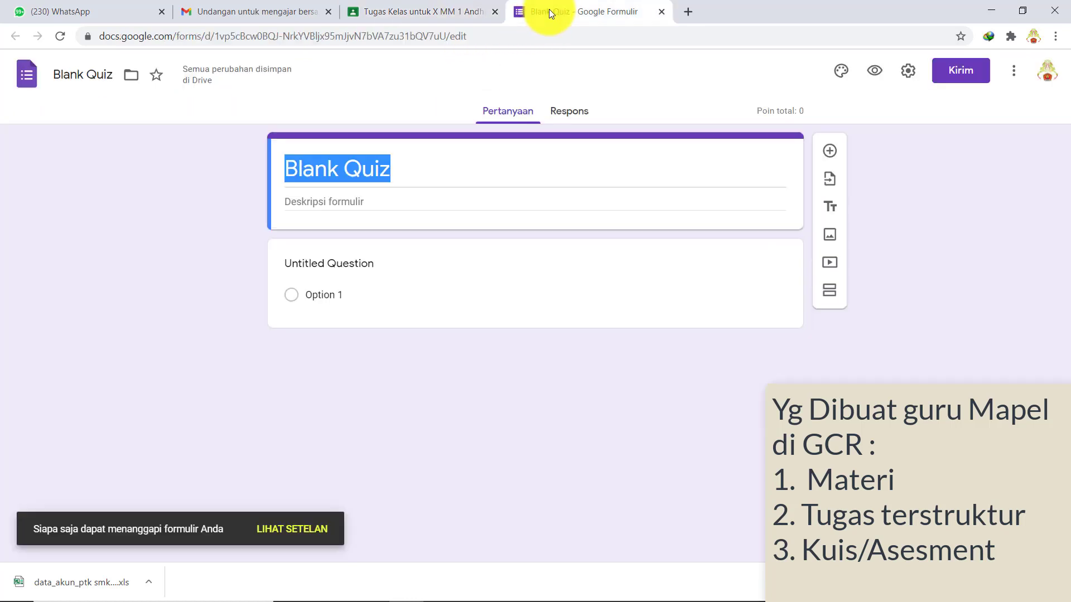
{"action": "key", "text": "ctrl+v"}
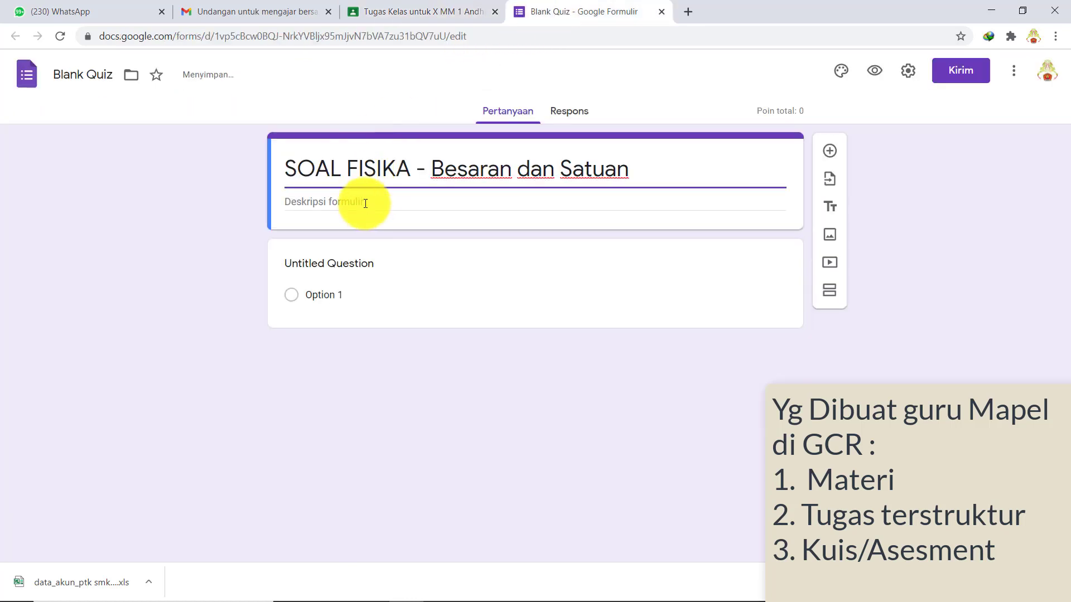
- Copy 'Kerjakan dengan cermat' from the assignment into the form description
{"action": "left_click", "coordinate": [359, 200]}
{"action": "left_click", "coordinate": [431, 14]}
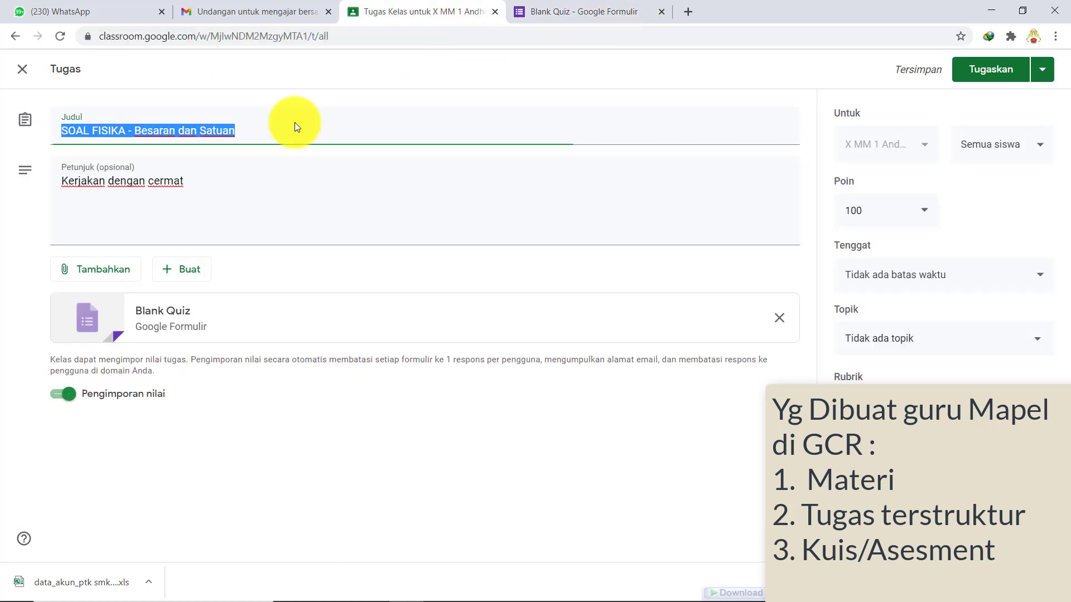
{"action": "left_click_drag", "start_coordinate": [210, 196], "coordinate": [45, 163]}
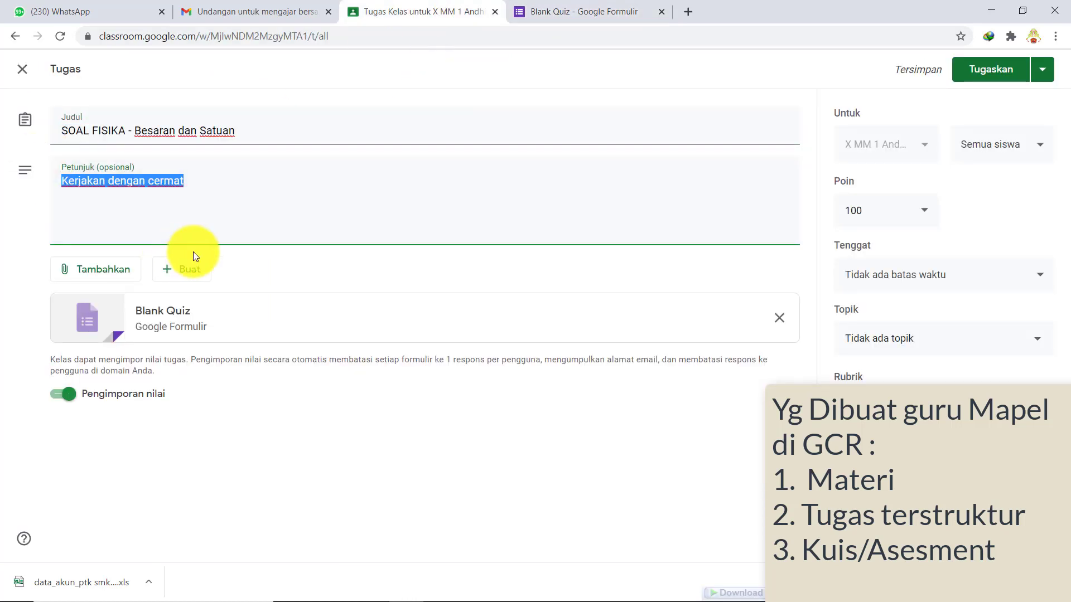
{"action": "left_click", "coordinate": [564, 11]}
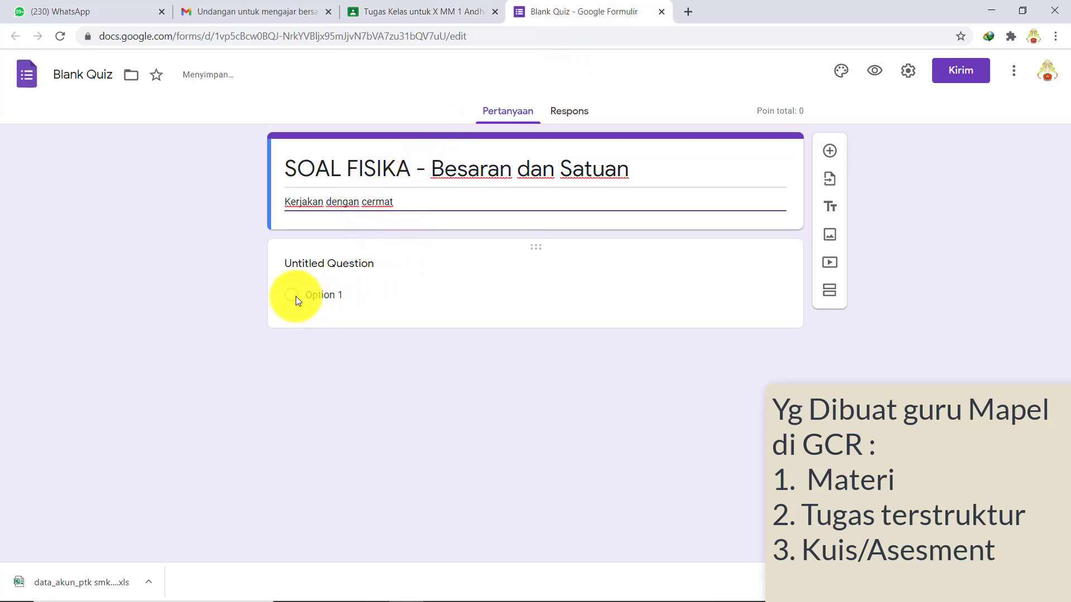
{"action": "left_click", "coordinate": [347, 263]}
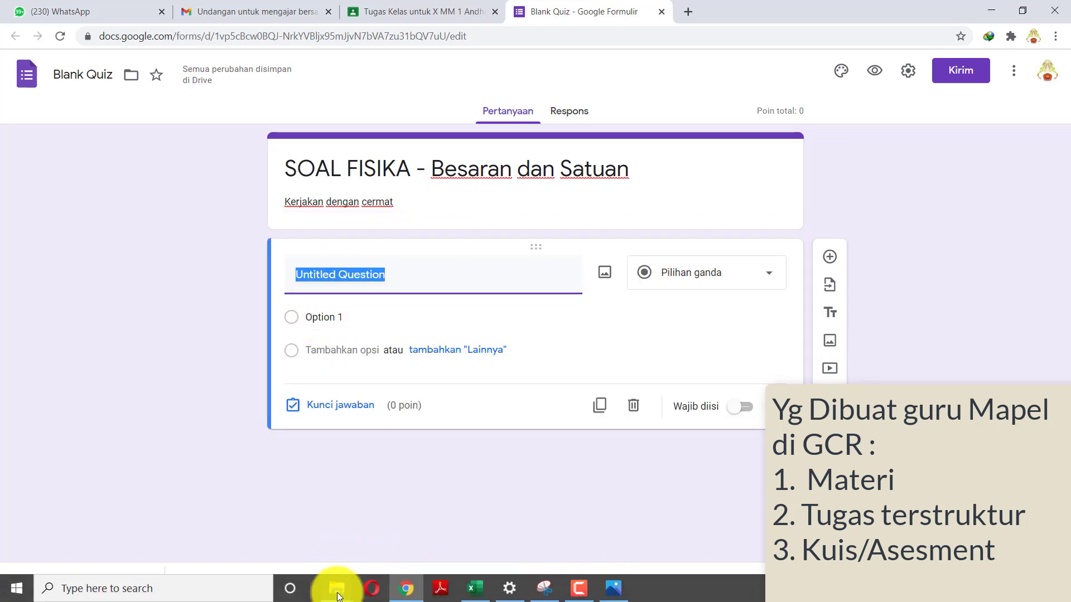
- In the Word question file, renumber the Perhatikan line as question 1
{"action": "mouse_move", "coordinate": [336, 580]}
{"action": "left_click", "coordinate": [366, 544]}
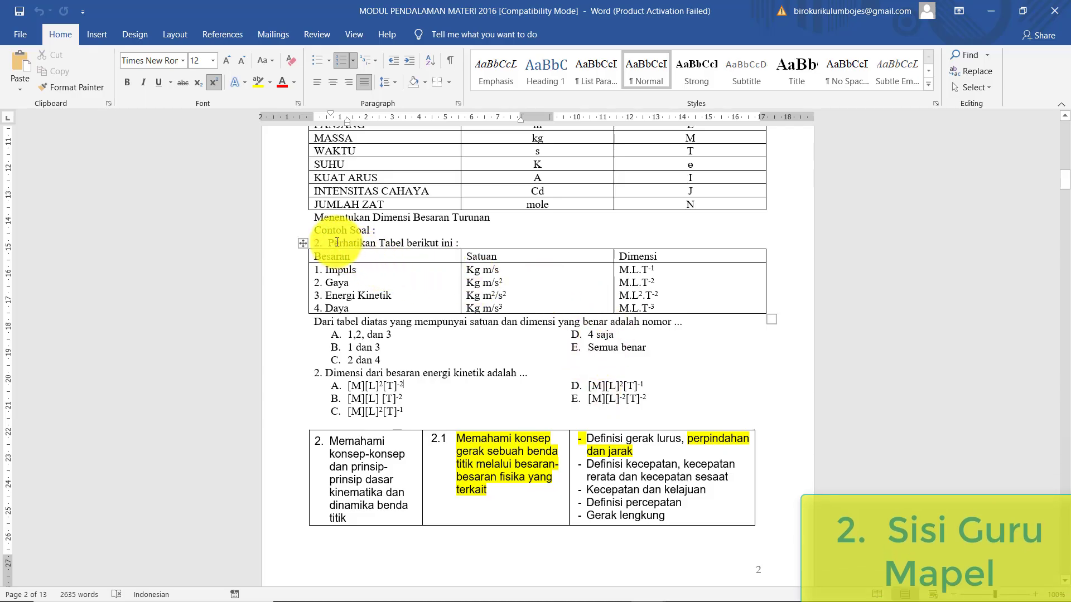
{"action": "left_click", "coordinate": [329, 243]}
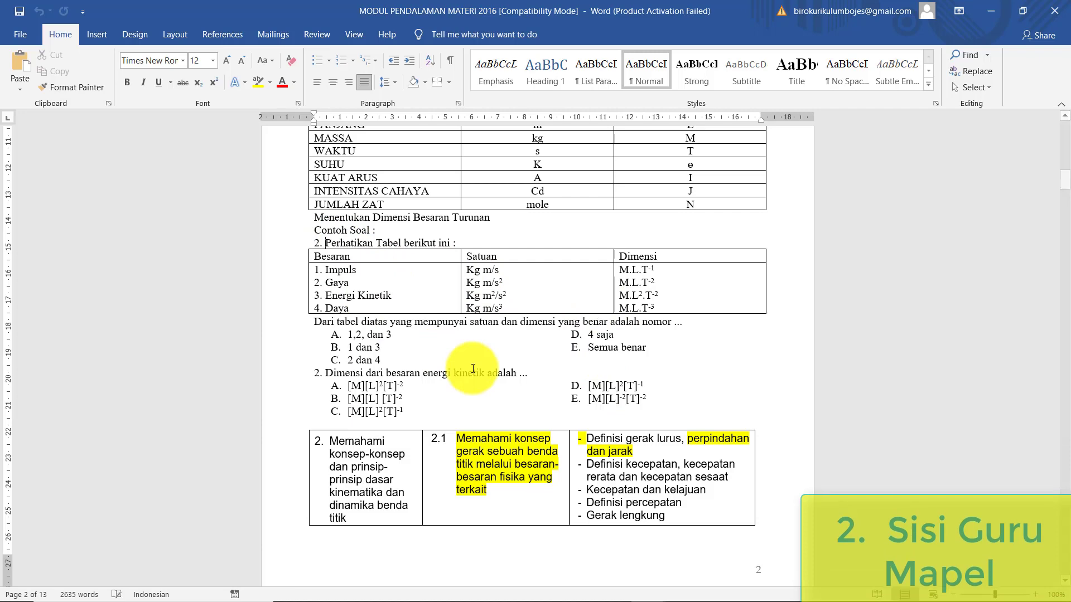
{"action": "key", "text": "space"}
{"action": "scroll", "coordinate": [473, 369], "scroll_direction": "up", "scroll_amount": 6, "text": "ctrl"}
{"action": "scroll", "coordinate": [831, 502], "scroll_direction": "down", "scroll_amount": 1}
{"action": "scroll", "coordinate": [821, 487], "scroll_direction": "up", "scroll_amount": 3}
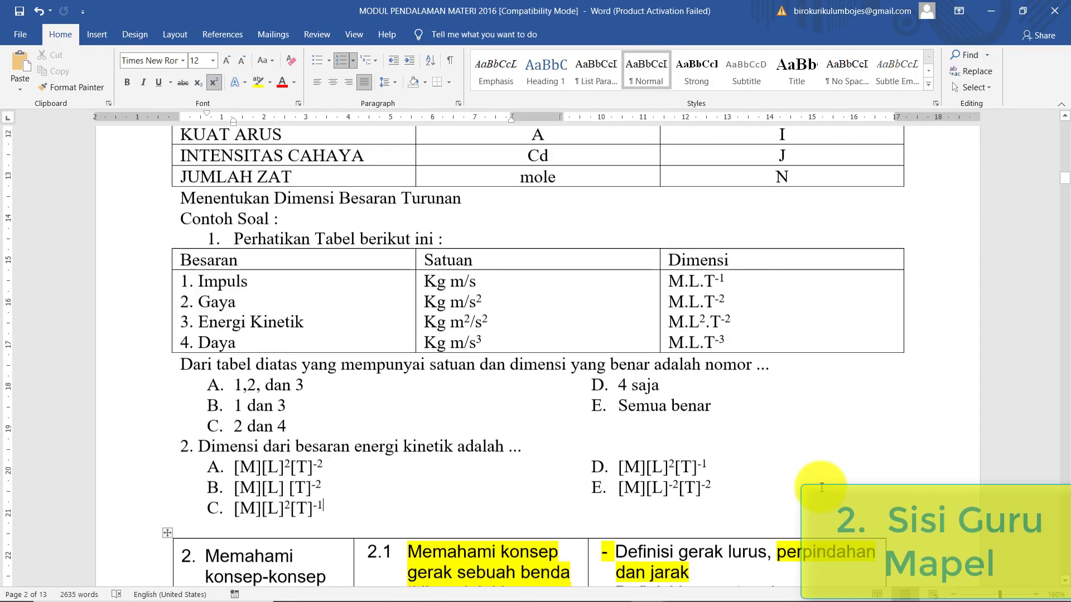
{"action": "scroll", "coordinate": [354, 349], "scroll_direction": "up", "scroll_amount": 1, "text": "ctrl"}
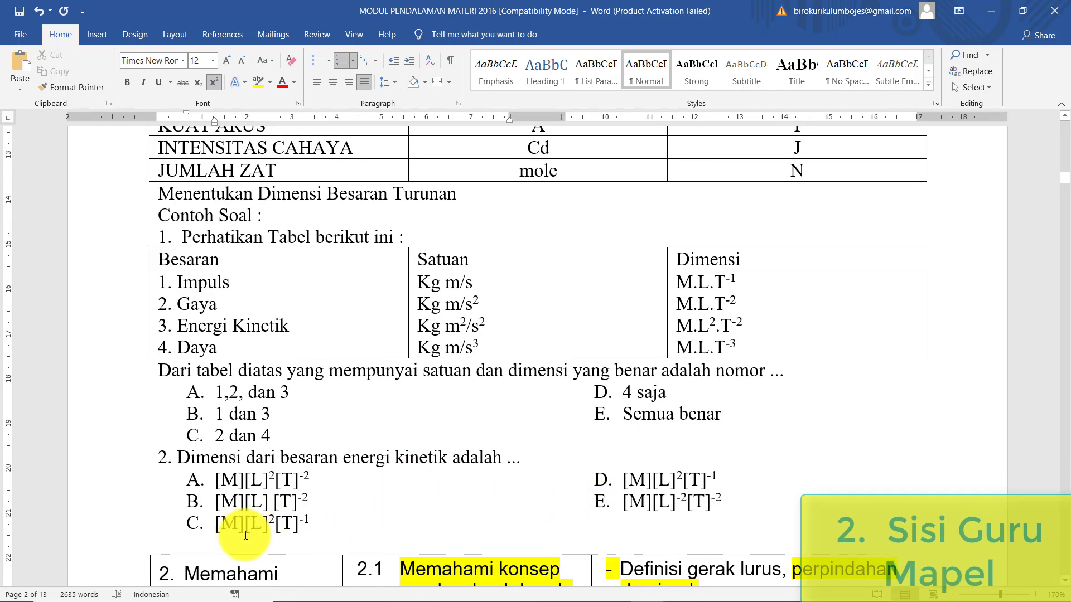
{"action": "left_click_drag", "start_coordinate": [167, 562], "coordinate": [160, 542]}
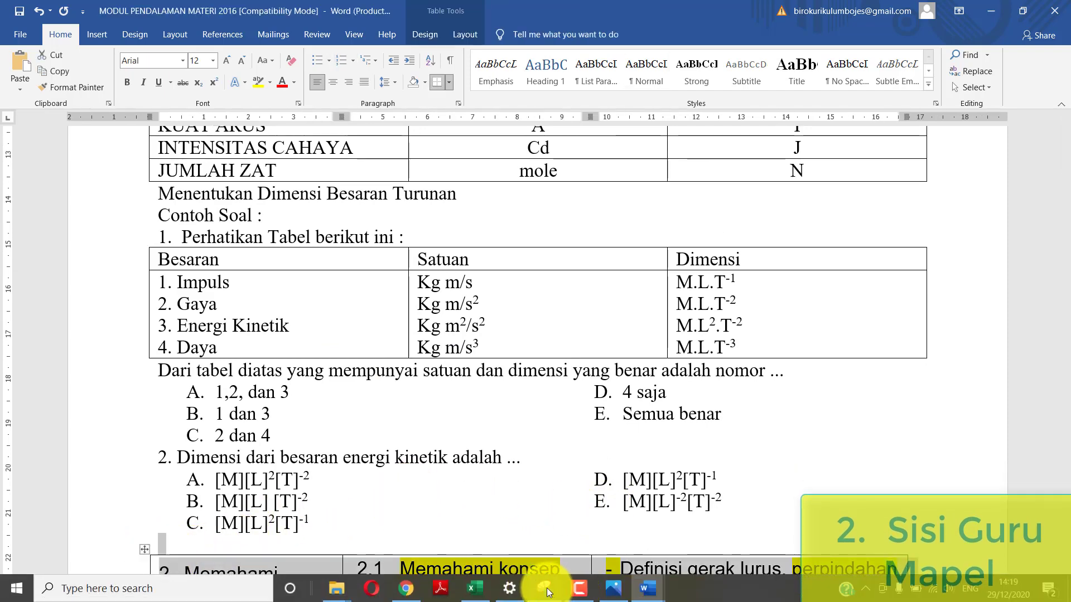
- Snip question 1 with its table and answer choices using Snipping Tool
{"action": "left_click", "coordinate": [578, 590]}
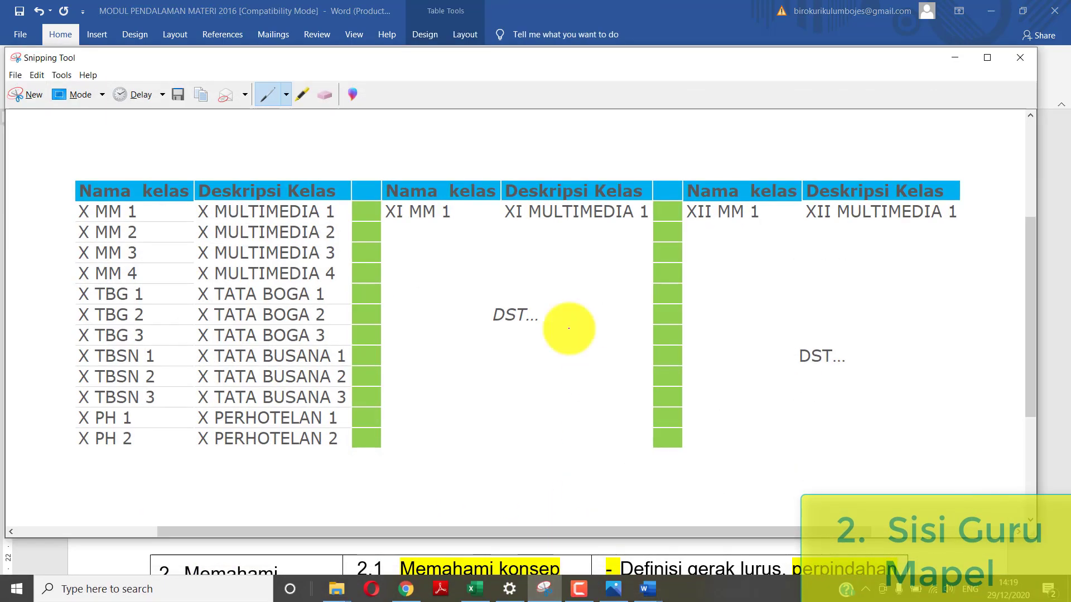
{"action": "left_click", "coordinate": [22, 92]}
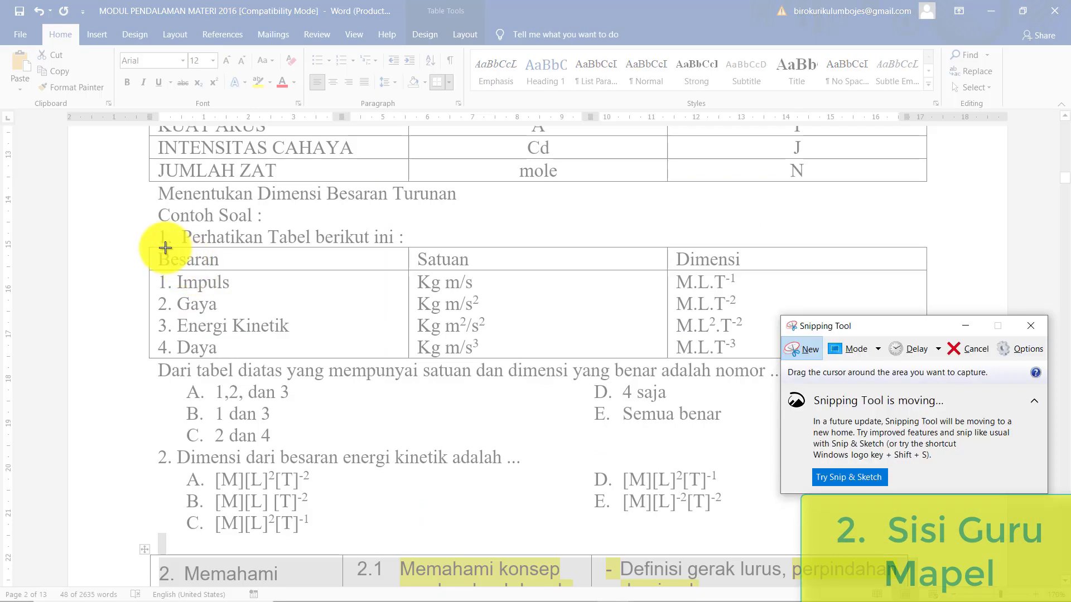
{"action": "left_click_drag", "start_coordinate": [137, 224], "coordinate": [929, 447]}
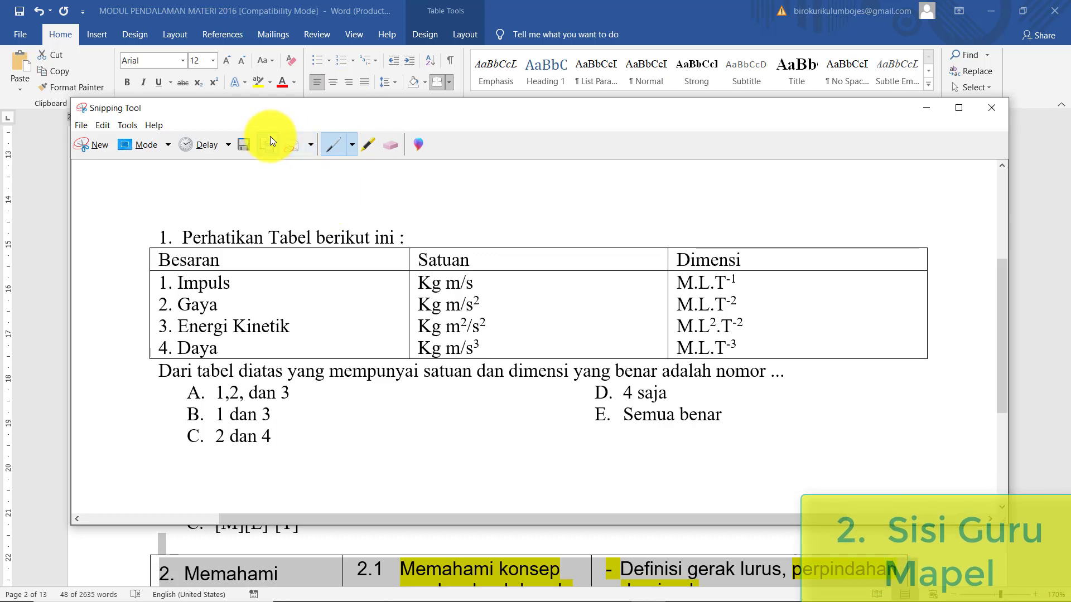
{"action": "key", "text": "alt+Tab"}
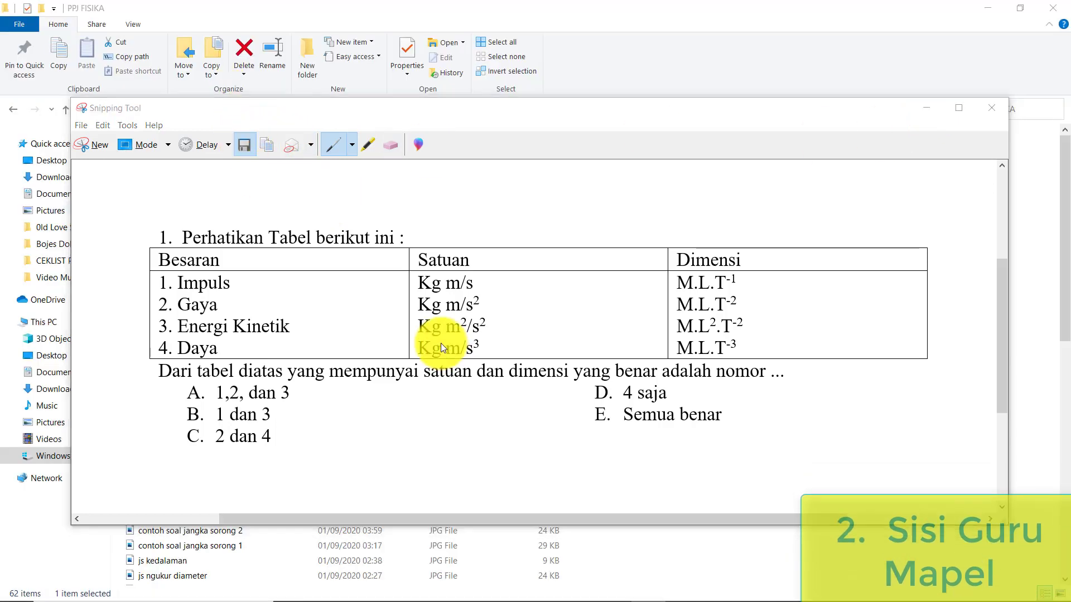
- Save the snip as JPEG 'soal no 1 besaran dan satuan' in PPJ FISIKA
{"action": "key", "text": "ctrl+s"}
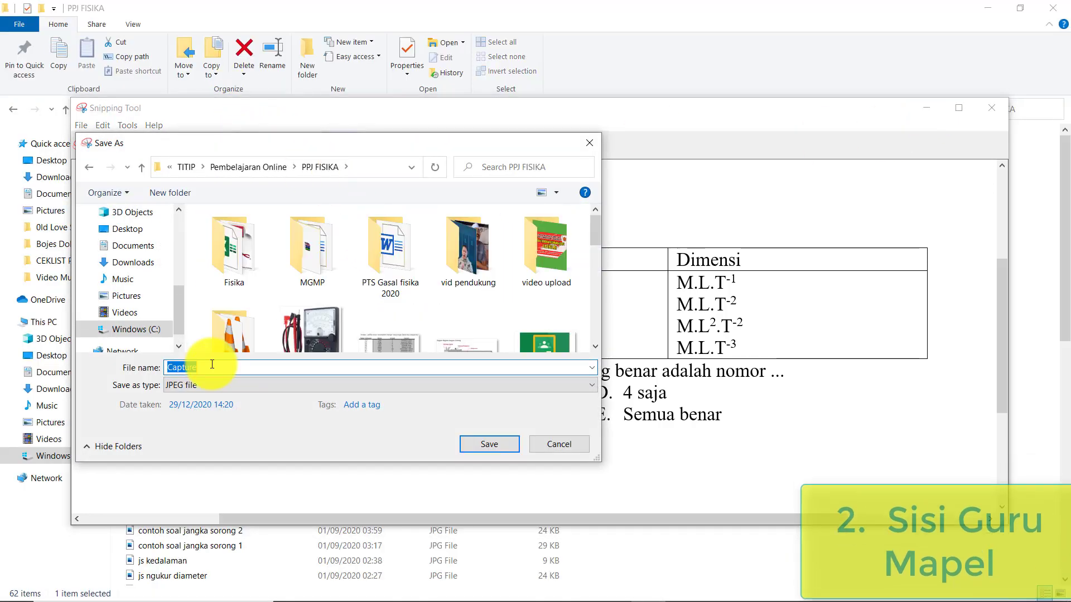
{"action": "type", "text": "soal no"}
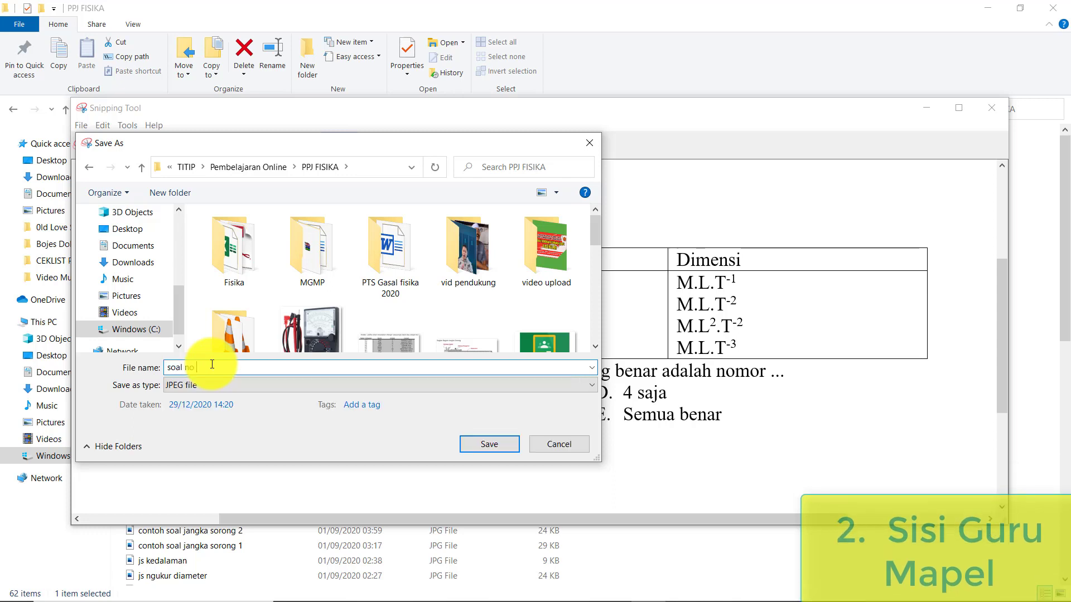
{"action": "type", "text": " 1 besaran dan satuan"}
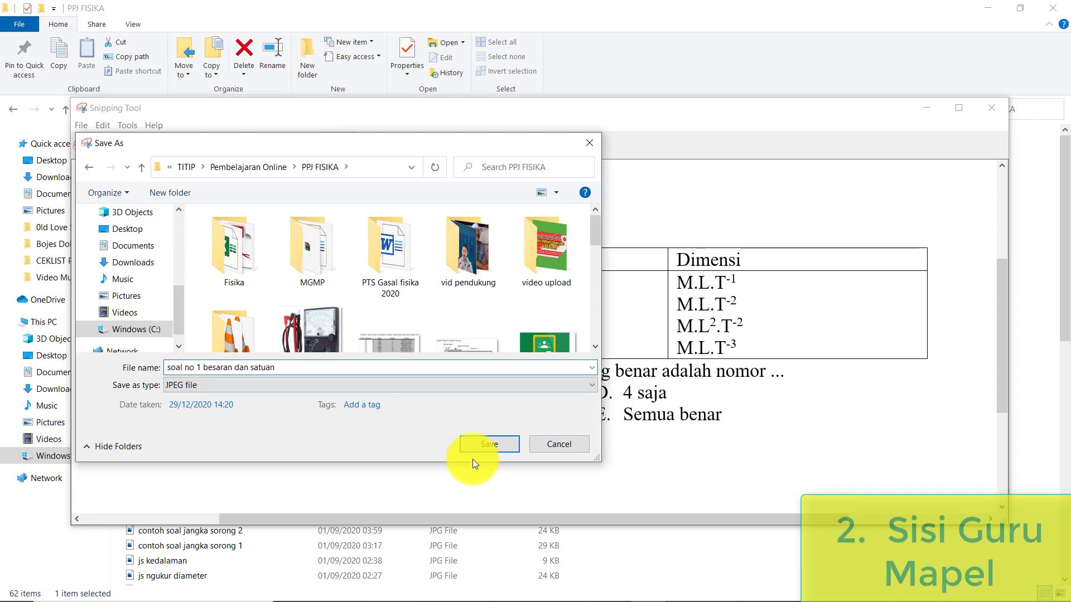
{"action": "left_click", "coordinate": [498, 447]}
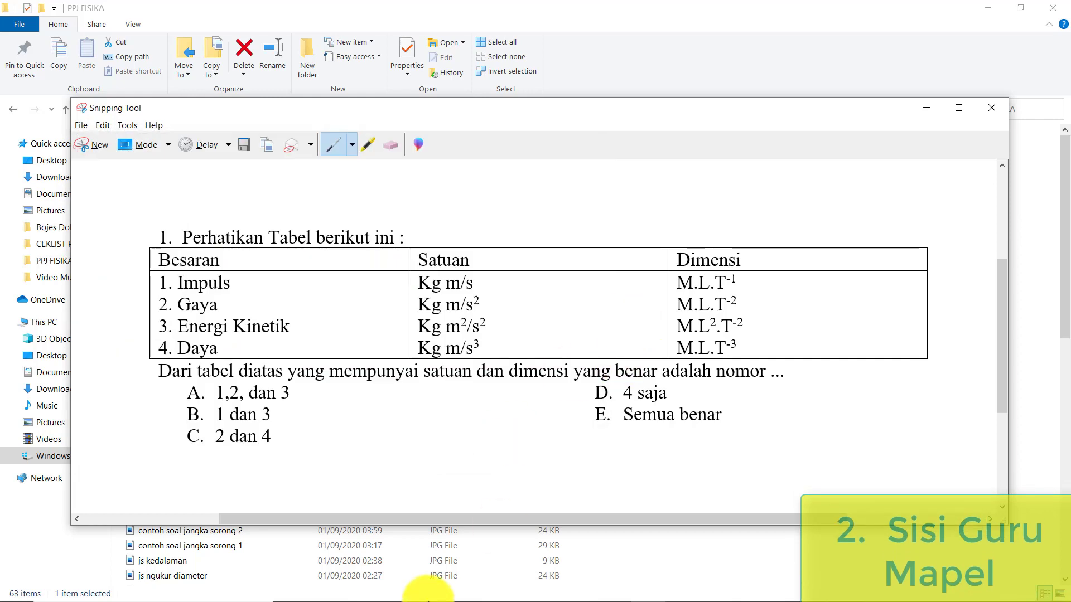
- Back in the quiz form, start inserting an image into the first question
{"action": "left_click", "coordinate": [408, 596]}
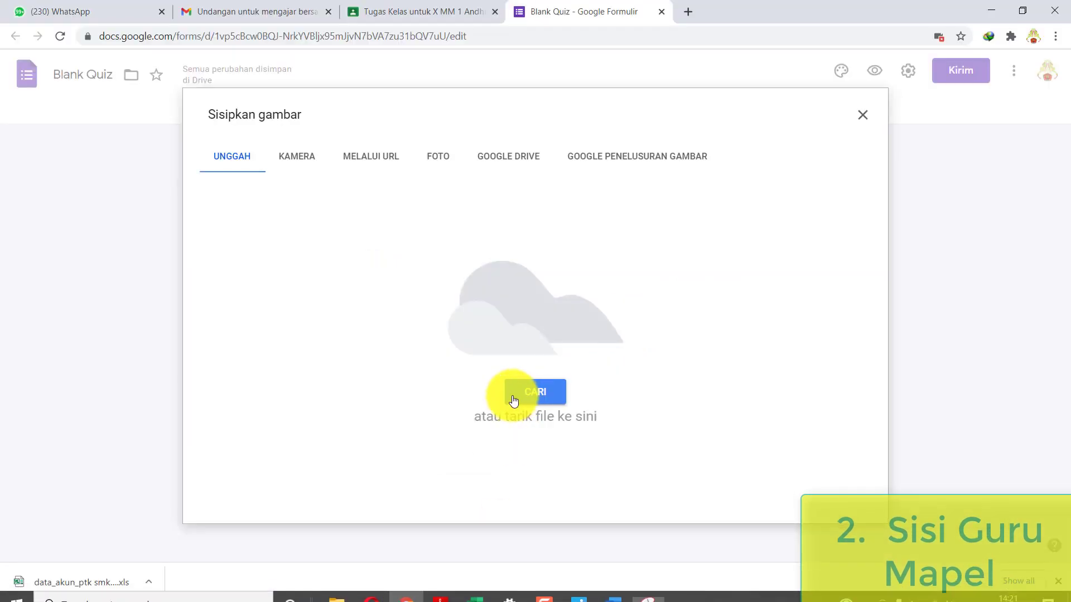
{"action": "left_click", "coordinate": [862, 115]}
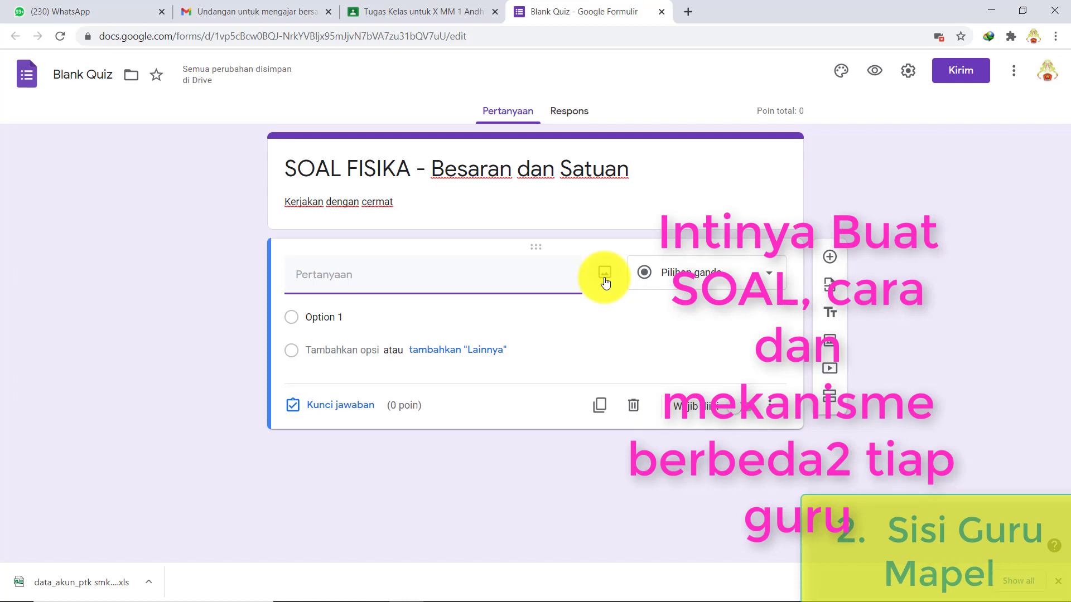
{"action": "left_click", "coordinate": [604, 274]}
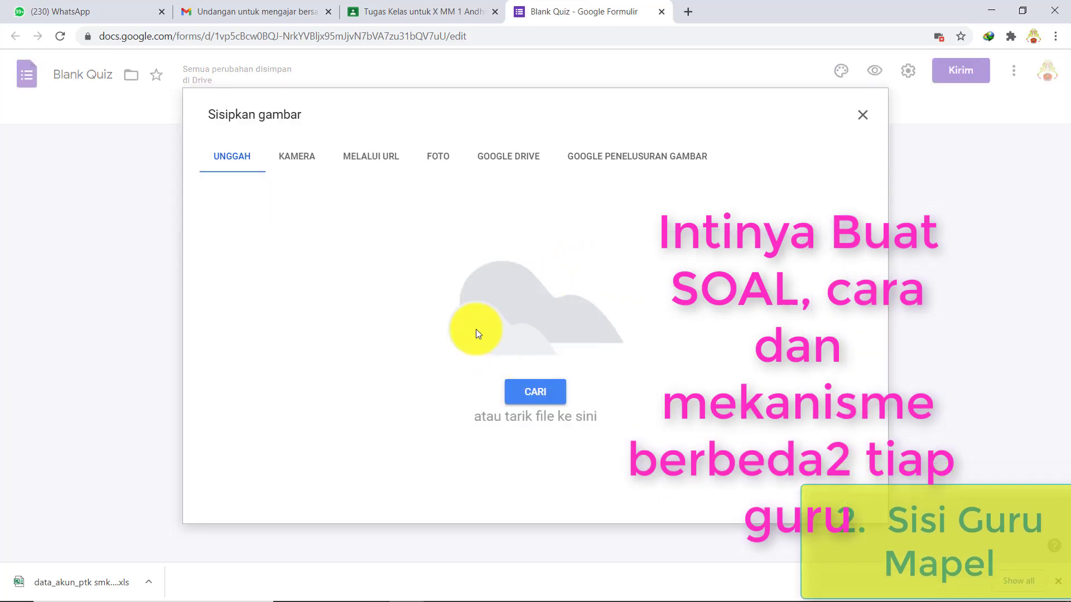
- Drag the 'soal no 1 besaran dan satuan' image from PPJ FISIKA into the upload area
{"action": "mouse_move", "coordinate": [393, 596]}
{"action": "left_click", "coordinate": [343, 582]}
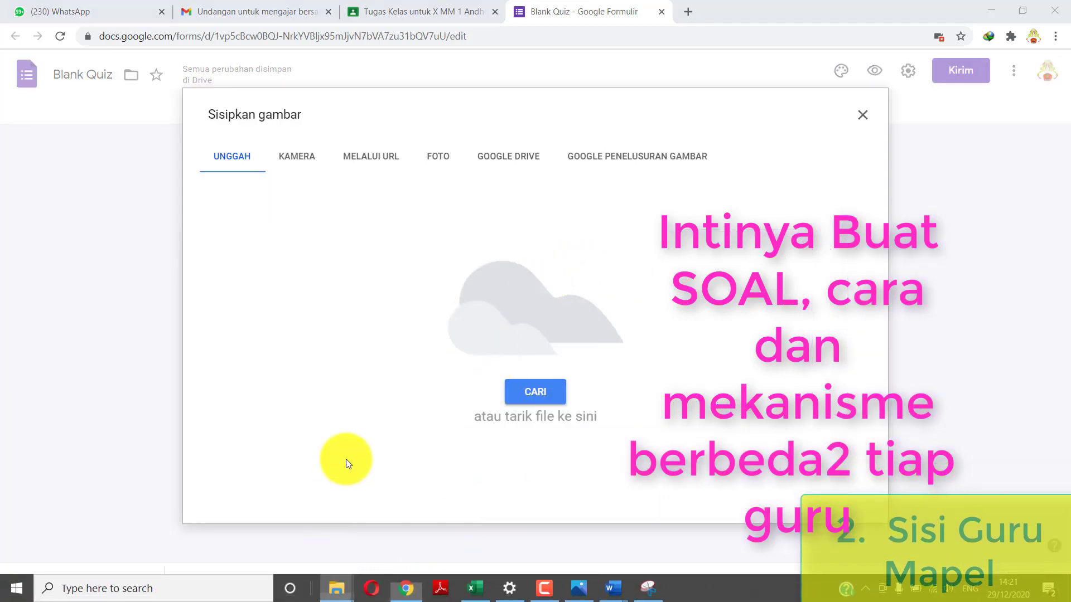
{"action": "left_click", "coordinate": [273, 520]}
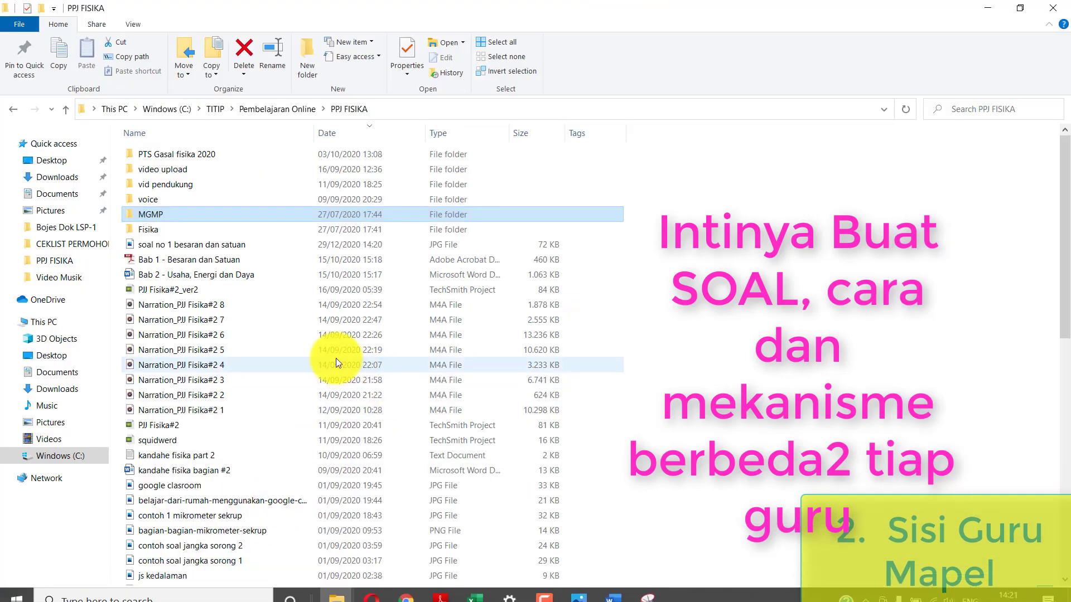
{"action": "left_click", "coordinate": [255, 248]}
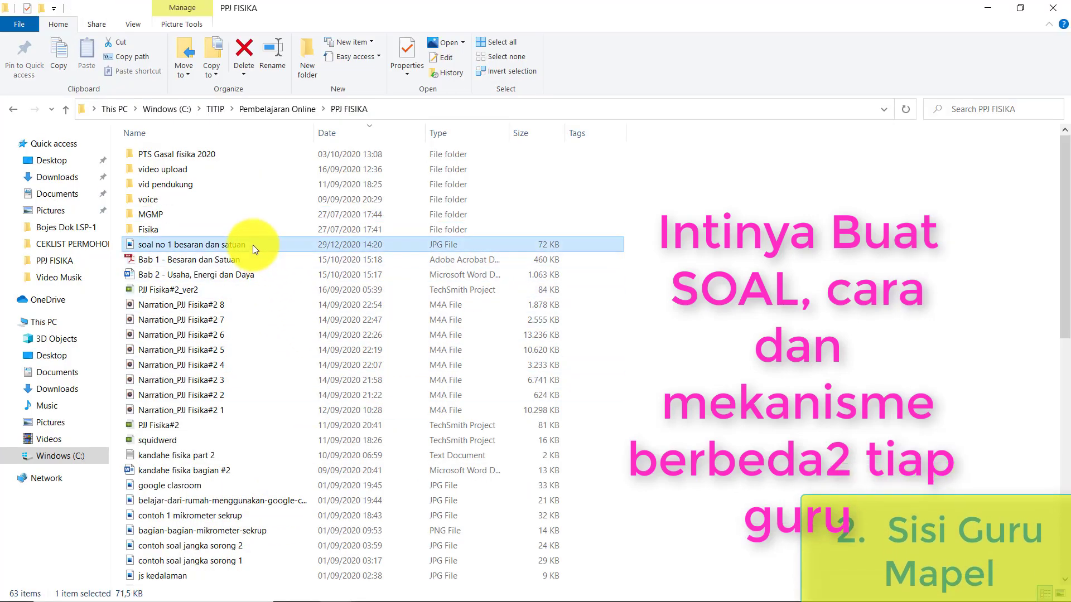
{"action": "right_click", "coordinate": [412, 590]}
{"action": "left_click_drag", "start_coordinate": [485, 577], "coordinate": [514, 357]}
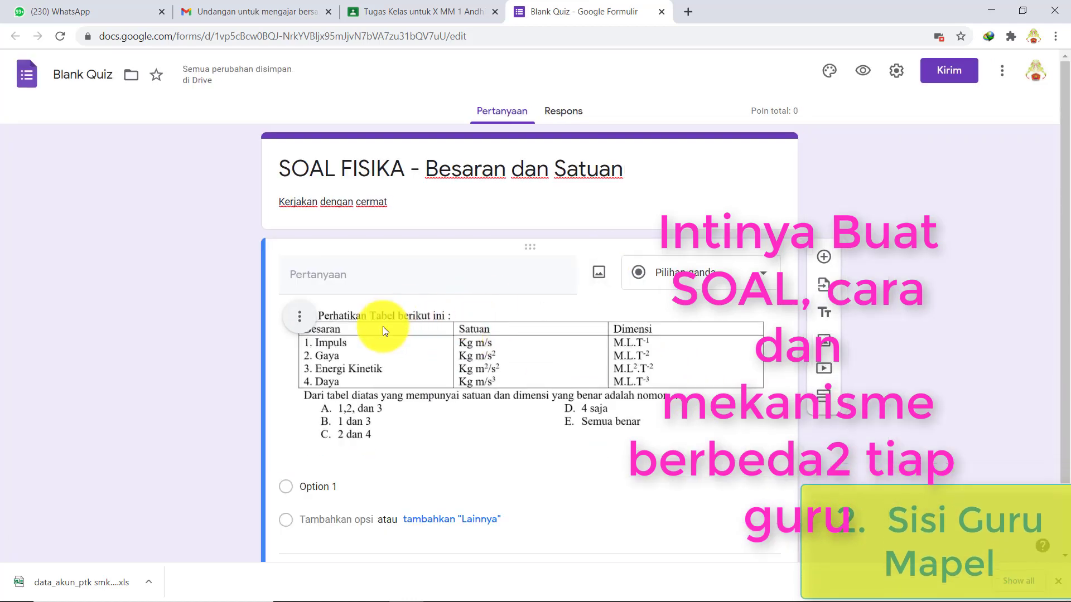
- Rename the first answer option to A and add a second option B
{"action": "scroll", "coordinate": [426, 410], "scroll_direction": "down", "scroll_amount": 1}
{"action": "left_click", "coordinate": [316, 417]}
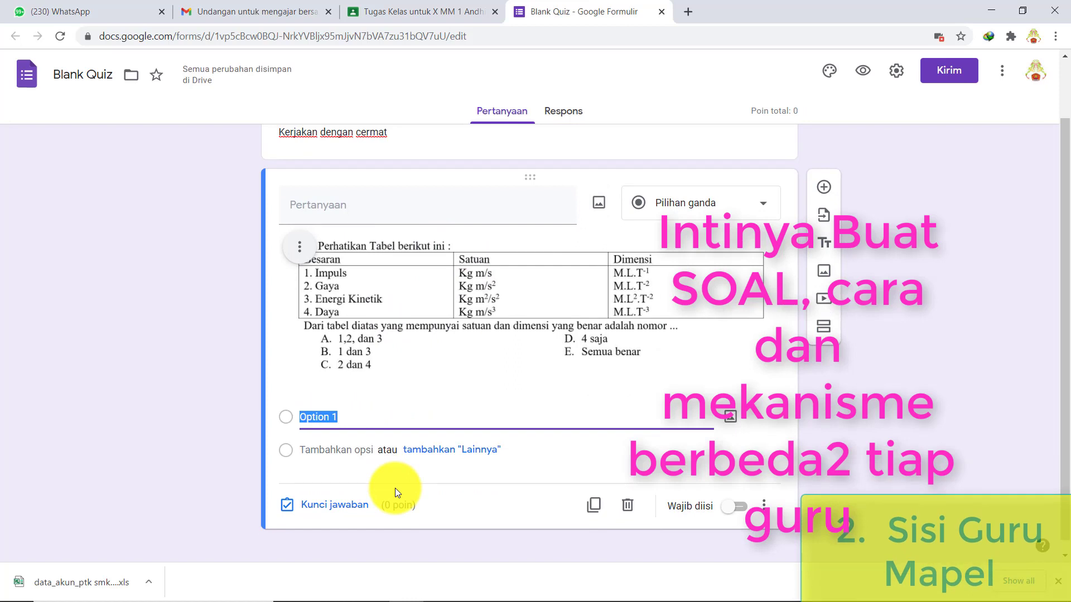
{"action": "type", "text": "P"}
{"action": "key", "text": "BackSpace"}
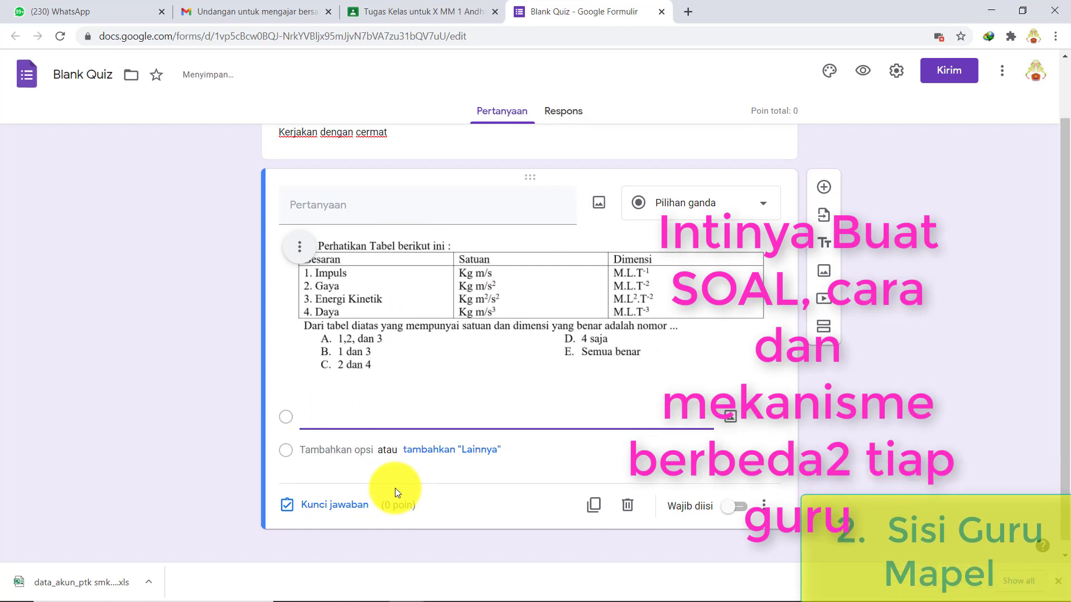
{"action": "type", "text": "A"}
{"action": "left_click", "coordinate": [388, 451]}
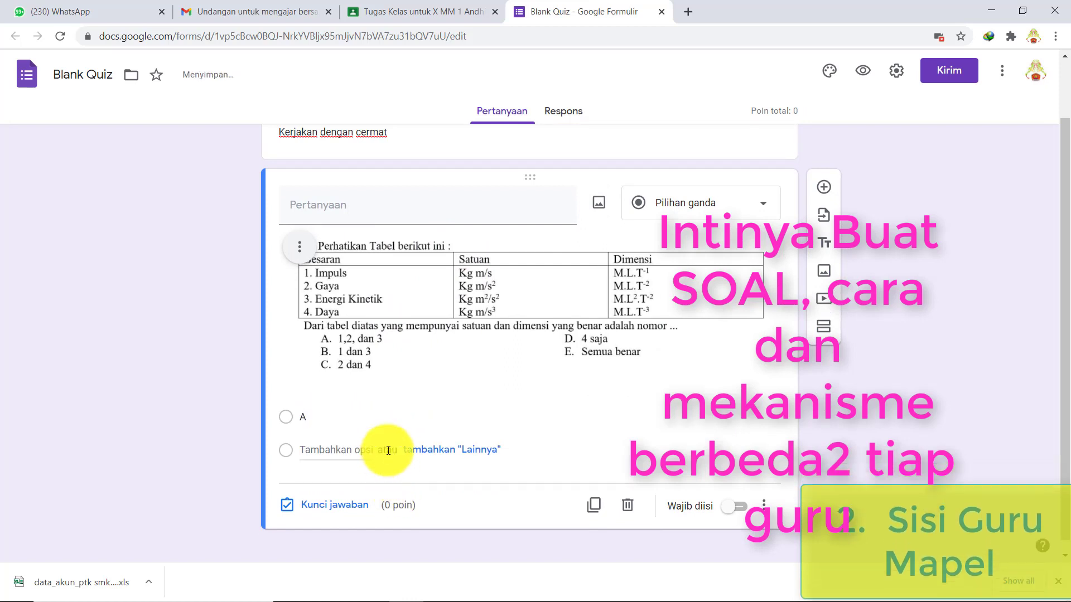
{"action": "left_click", "coordinate": [301, 452]}
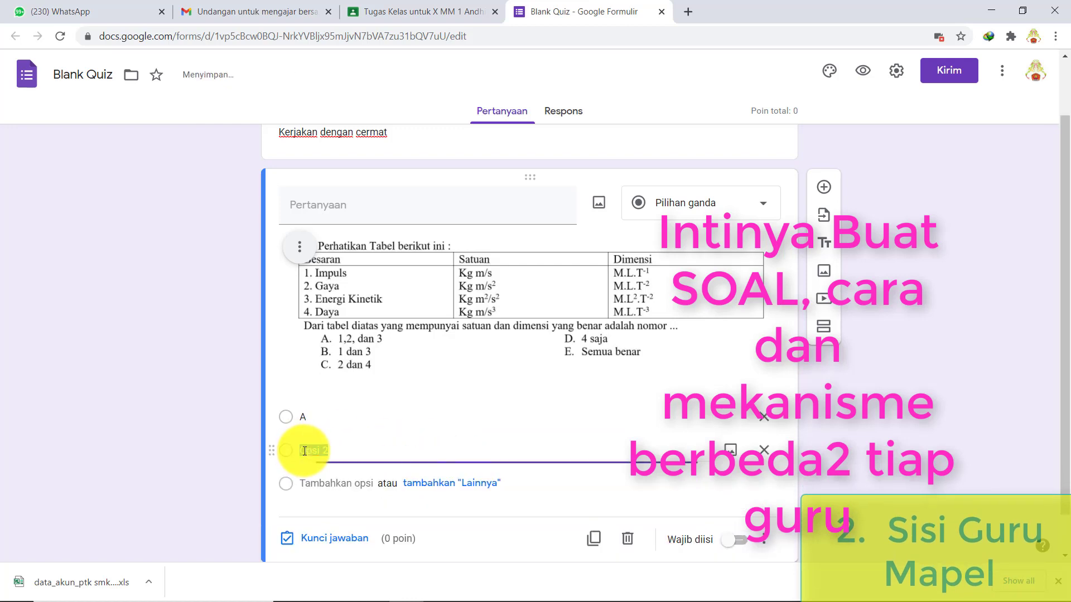
{"action": "type", "text": "b"}
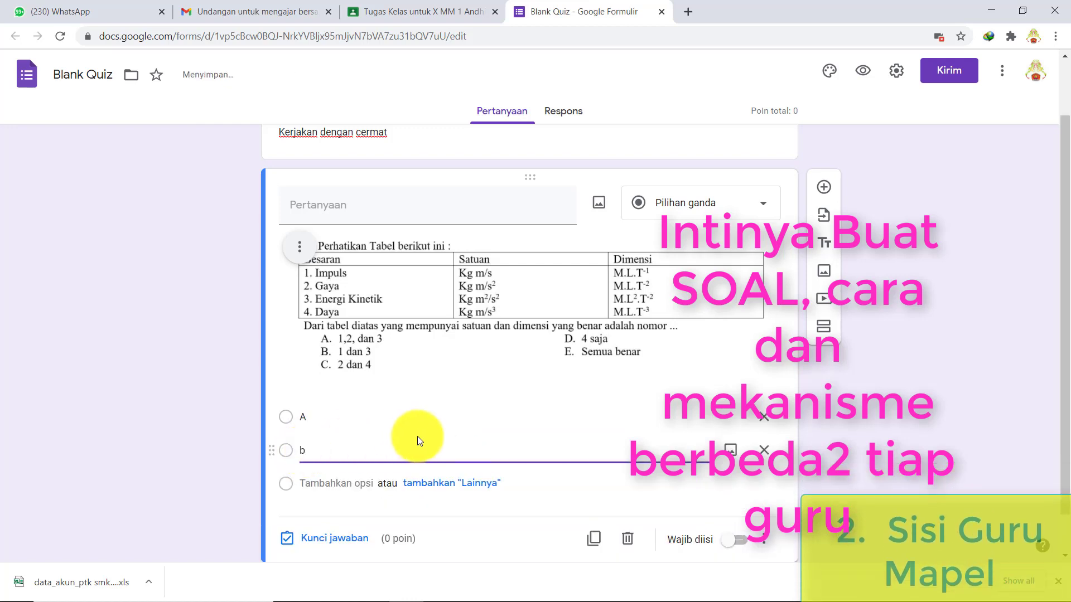
{"action": "key", "text": "BackSpace"}
{"action": "type", "text": "B"}
- Add answer options C, D and E and mark the question as required
{"action": "left_click", "coordinate": [353, 485]}
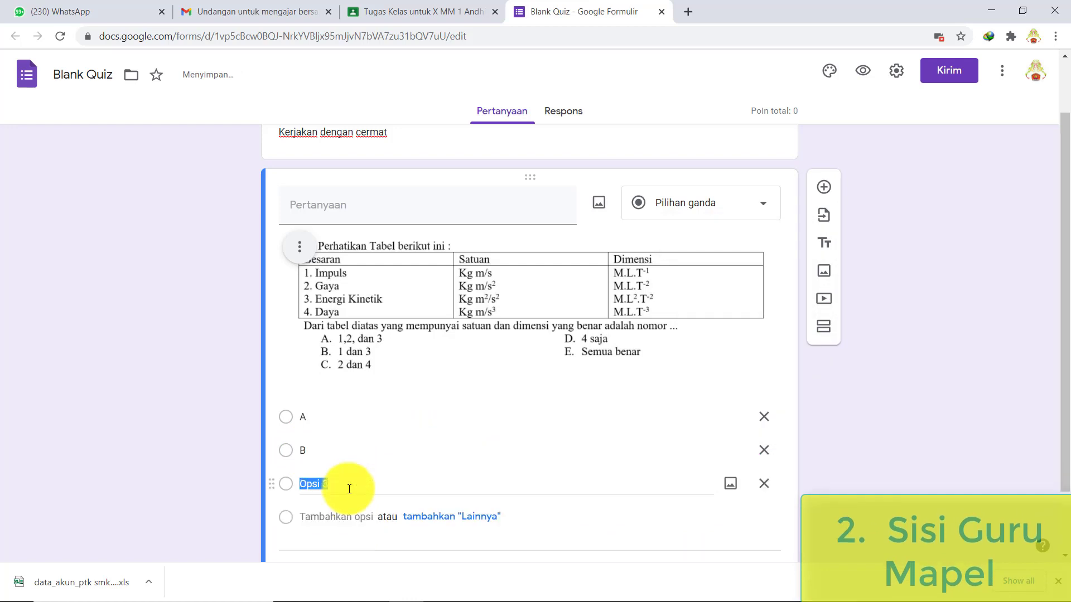
{"action": "left_click", "coordinate": [323, 514]}
{"action": "scroll", "coordinate": [326, 508], "scroll_direction": "down", "scroll_amount": 1}
{"action": "left_click", "coordinate": [312, 480]}
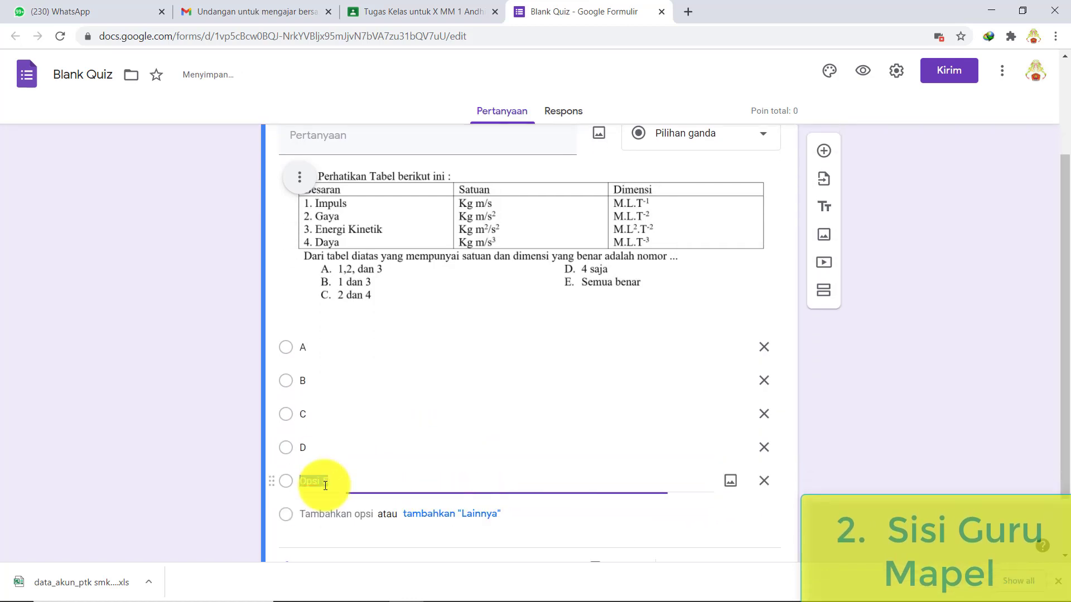
{"action": "type", "text": "E"}
{"action": "scroll", "coordinate": [478, 438], "scroll_direction": "up", "scroll_amount": 2}
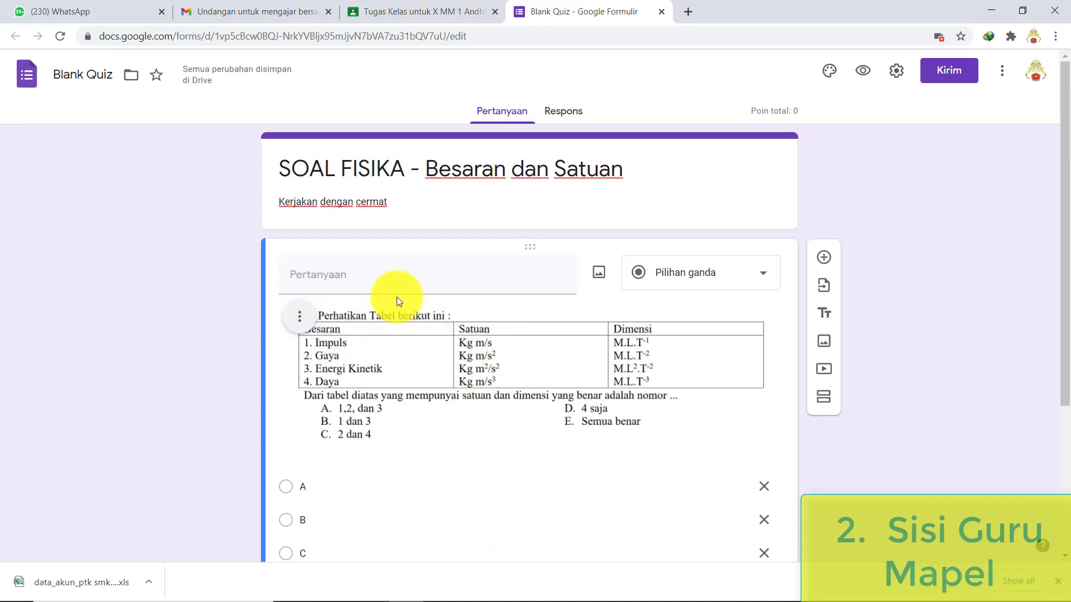
{"action": "scroll", "coordinate": [516, 400], "scroll_direction": "down", "scroll_amount": 1}
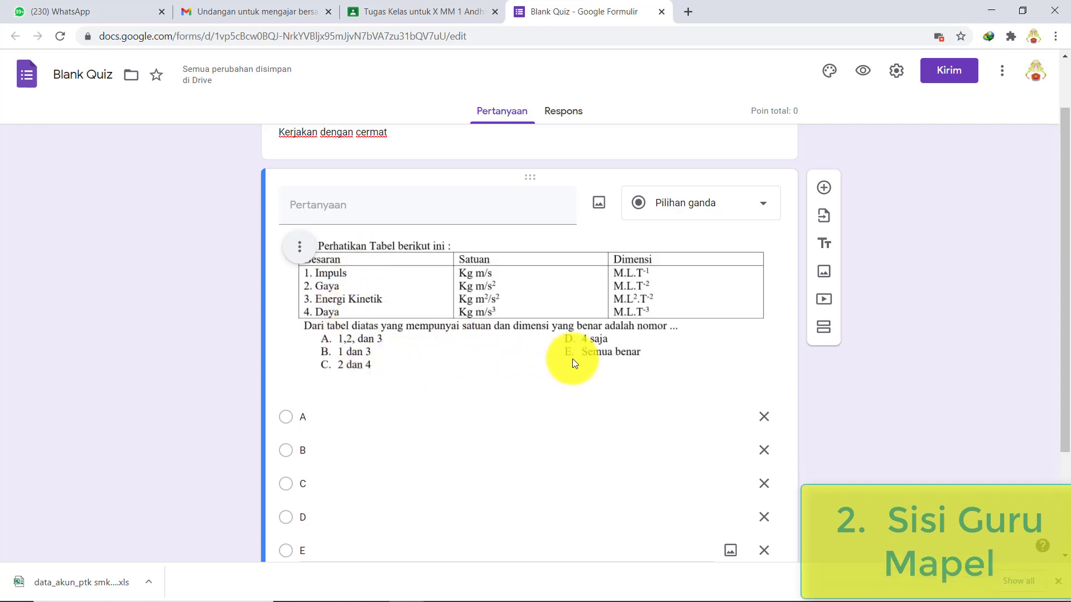
{"action": "scroll", "coordinate": [498, 431], "scroll_direction": "down", "scroll_amount": 3}
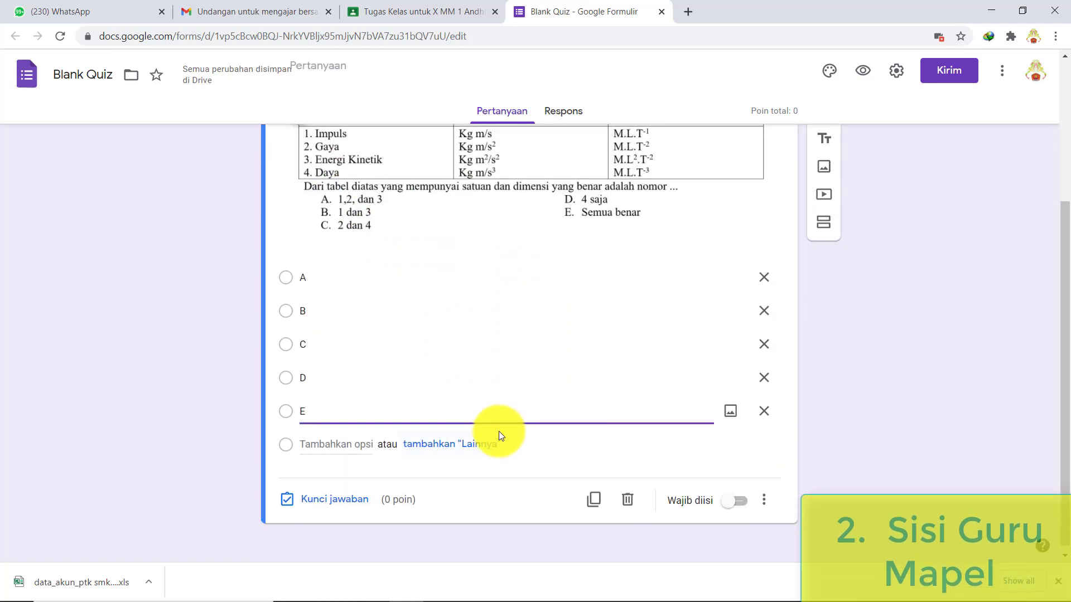
{"action": "left_click", "coordinate": [739, 502]}
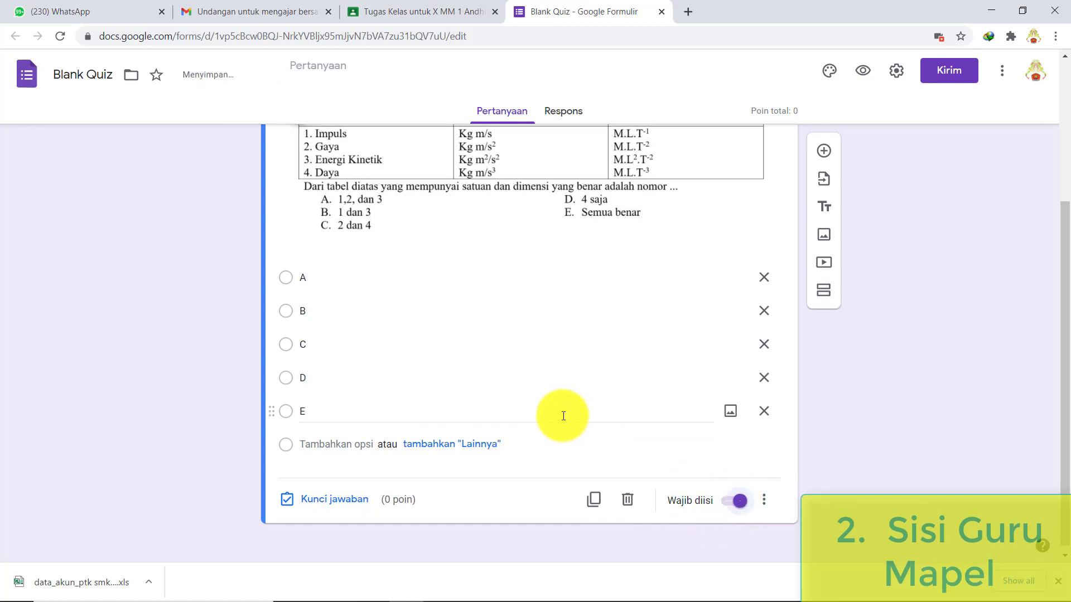
- In the answer key, make E the correct answer for question 1, worth 5 points
{"action": "left_click", "coordinate": [334, 500]}
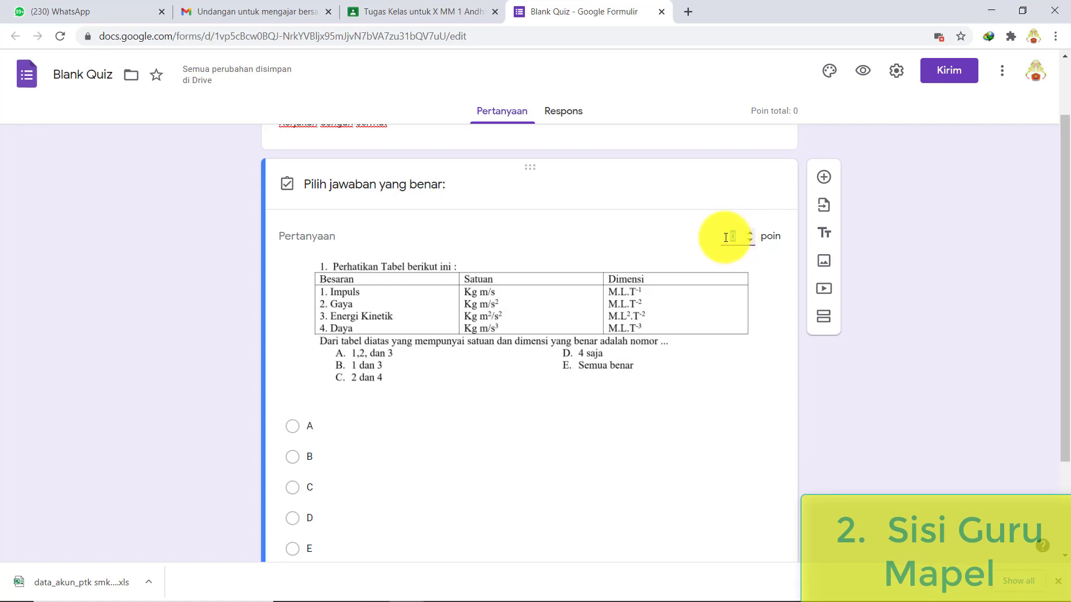
{"action": "type", "text": "5"}
{"action": "scroll", "coordinate": [581, 289], "scroll_direction": "down", "scroll_amount": 2}
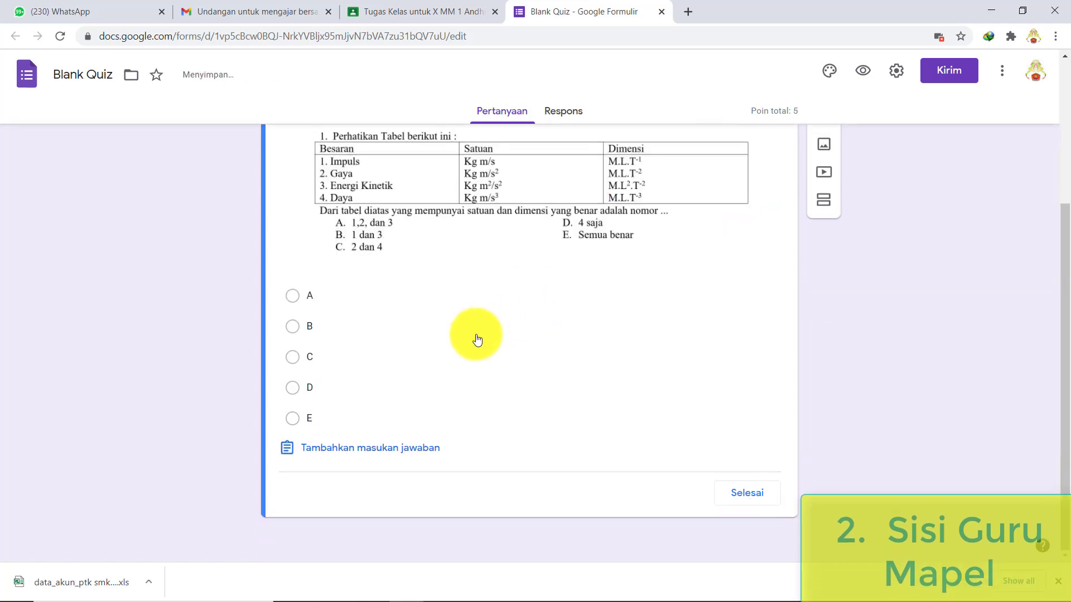
{"action": "left_click", "coordinate": [296, 420]}
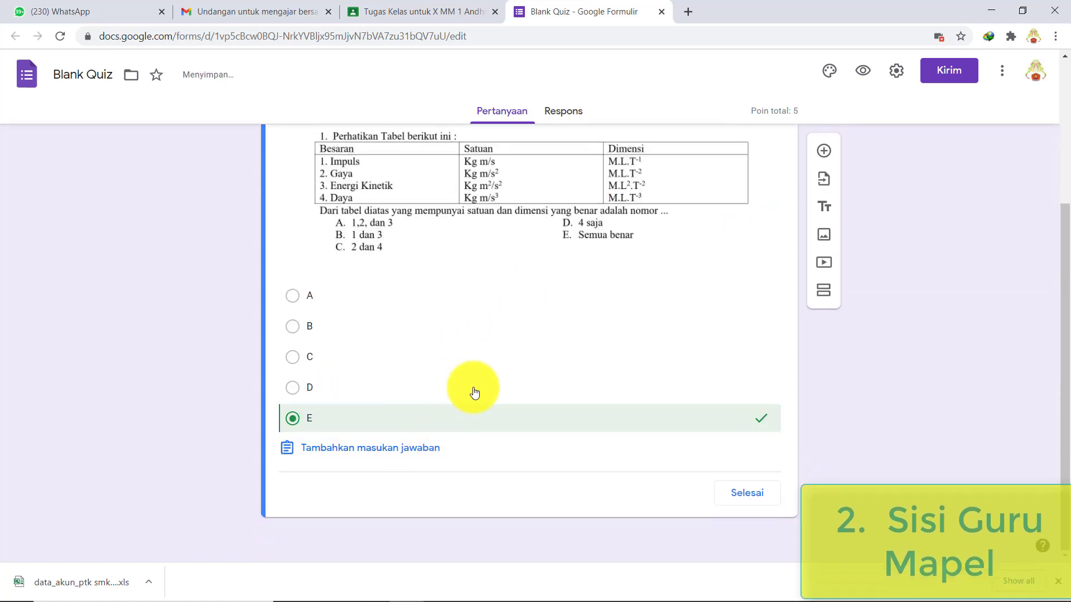
{"action": "left_click", "coordinate": [724, 492]}
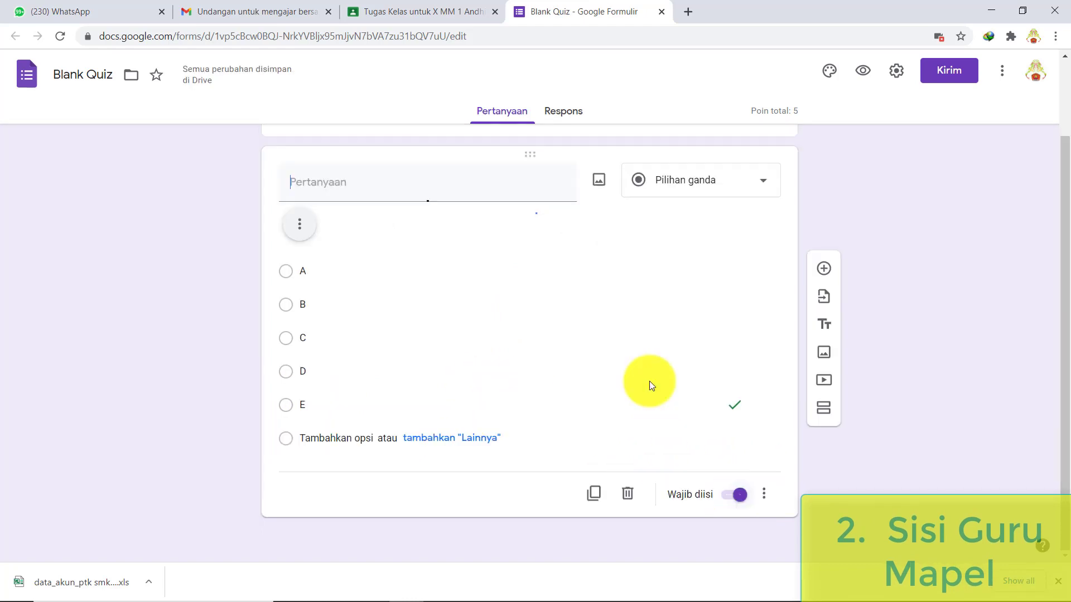
{"action": "scroll", "coordinate": [666, 300], "scroll_direction": "up", "scroll_amount": 2}
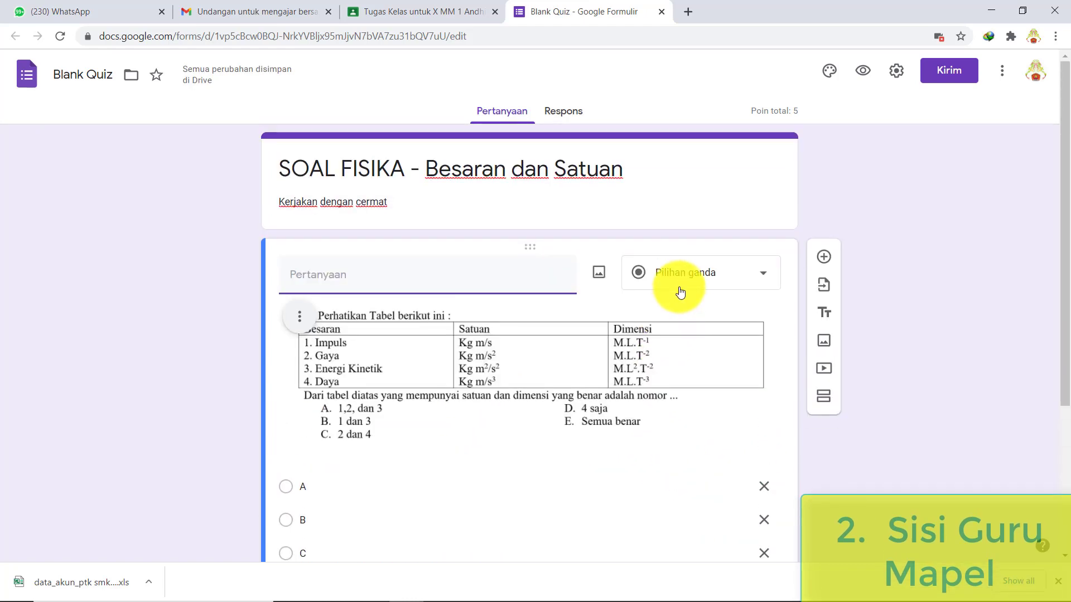
{"action": "scroll", "coordinate": [678, 287], "scroll_direction": "down", "scroll_amount": 4}
{"action": "scroll", "coordinate": [678, 286], "scroll_direction": "up", "scroll_amount": 4}
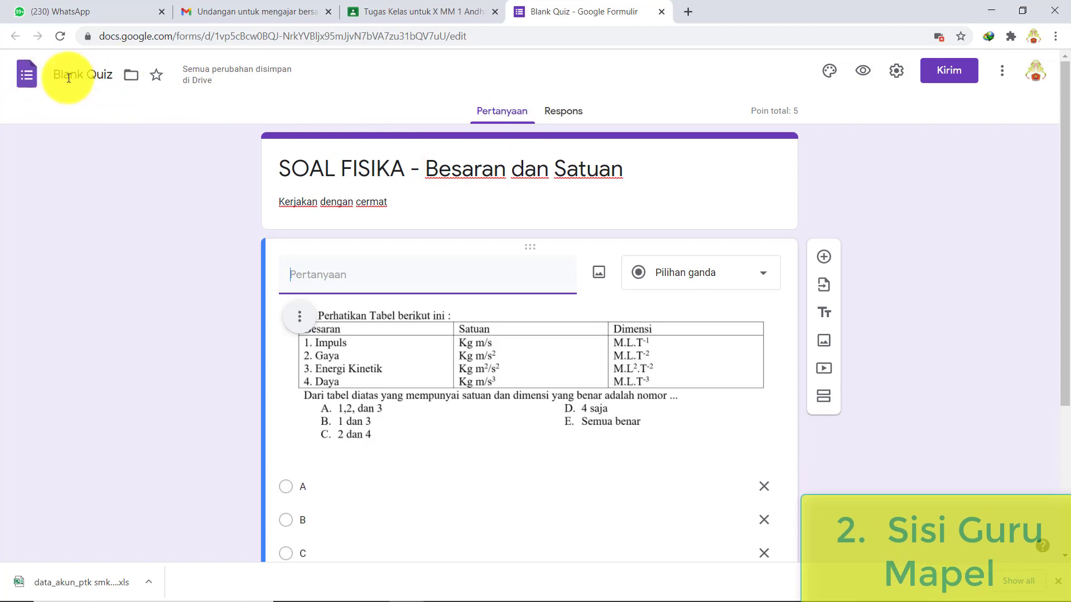
- Rename the form file to 'SOAL FISIKA - Besaran dan Satuan' by pasting the copied title
{"action": "triple_click", "coordinate": [284, 175]}
{"action": "key", "text": "ctrl+c"}
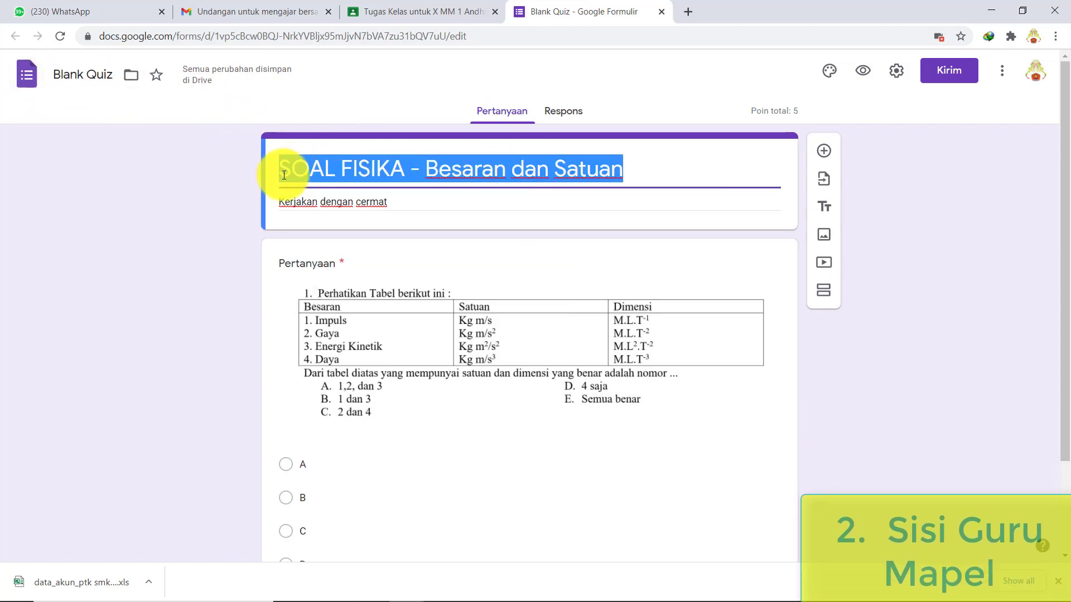
{"action": "left_click", "coordinate": [99, 75]}
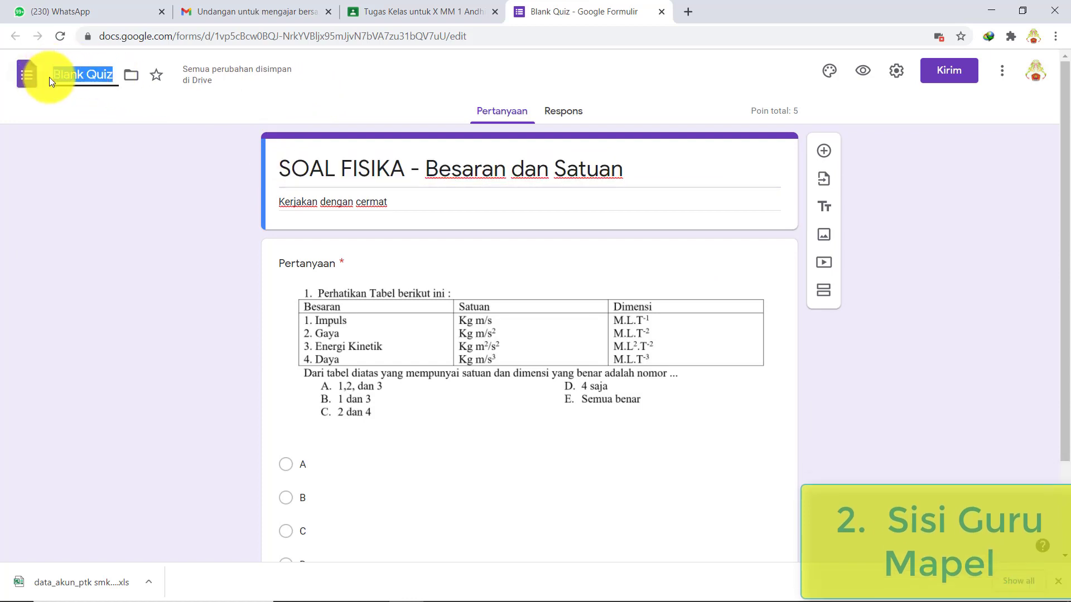
{"action": "key", "text": "ctrl+v"}
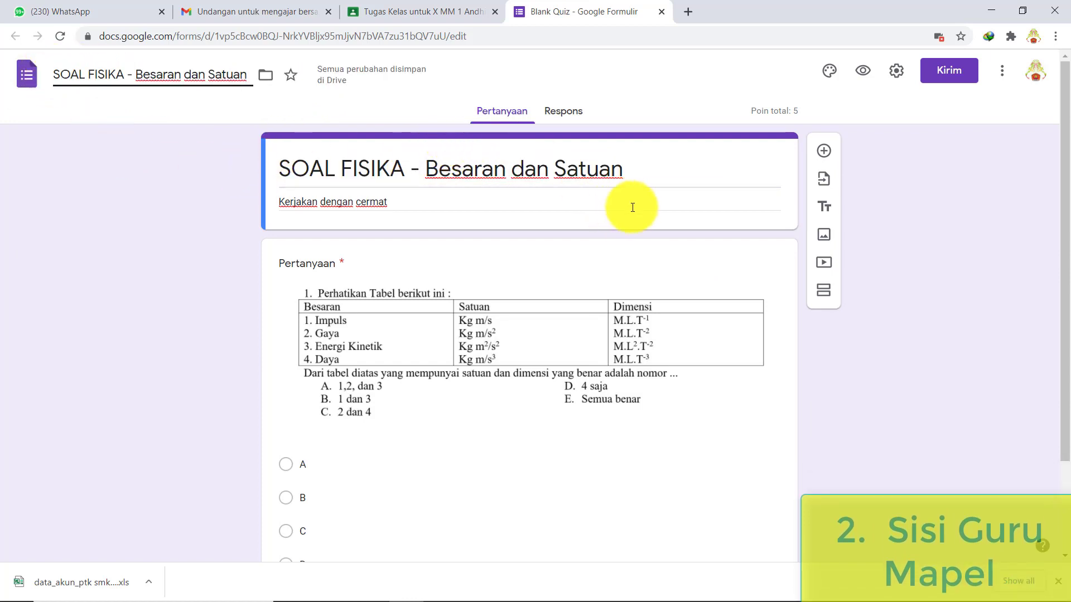
{"action": "left_click", "coordinate": [484, 327]}
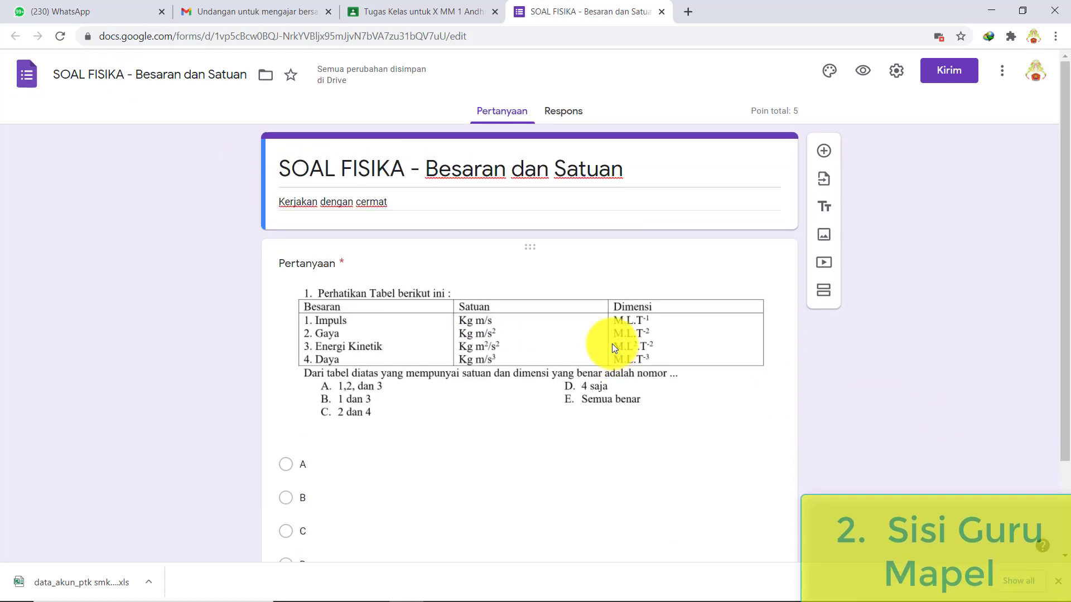
- Add a new blank question to the quiz form
{"action": "scroll", "coordinate": [611, 344], "scroll_direction": "down", "scroll_amount": 2}
{"action": "scroll", "coordinate": [611, 343], "scroll_direction": "up", "scroll_amount": 2}
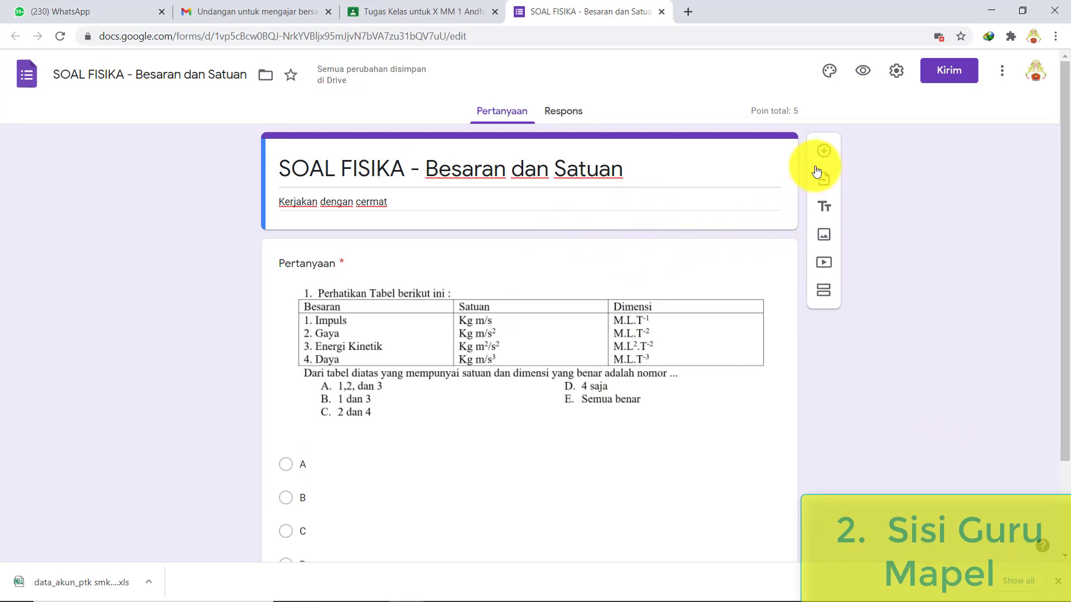
{"action": "left_click", "coordinate": [823, 156]}
{"action": "mouse_move", "coordinate": [588, 591]}
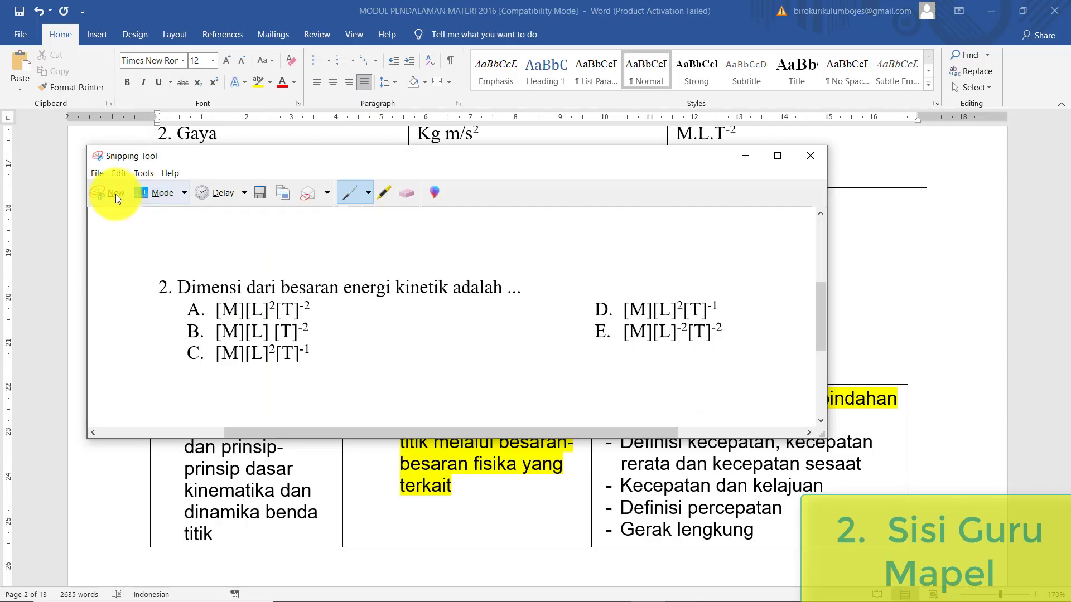
- Snip question 2 with its answer choices from the Word module
{"action": "left_click", "coordinate": [116, 194]}
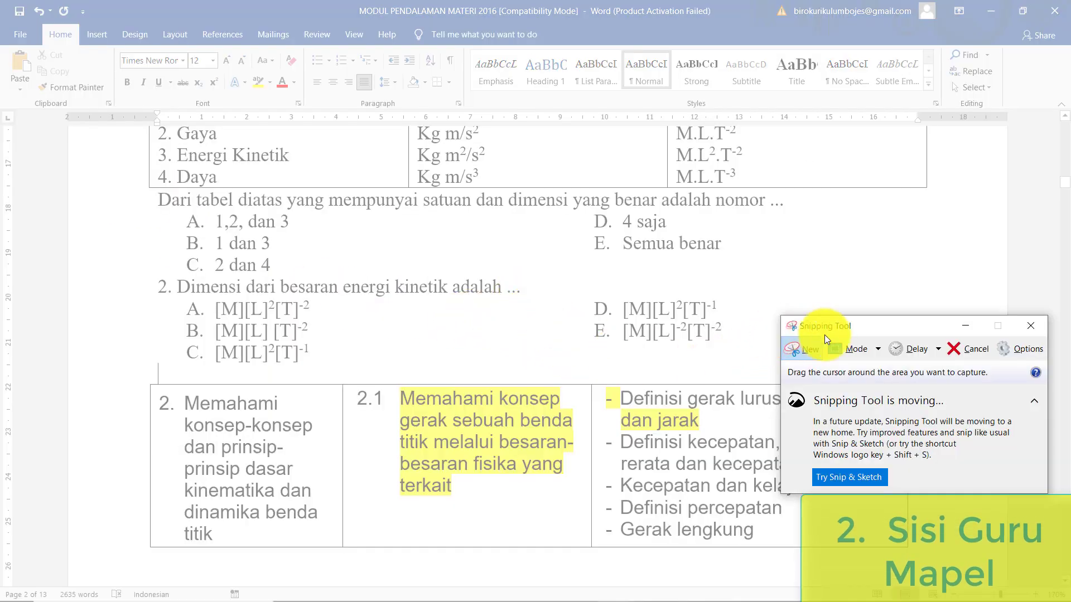
{"action": "left_click_drag", "start_coordinate": [855, 327], "coordinate": [859, 354]}
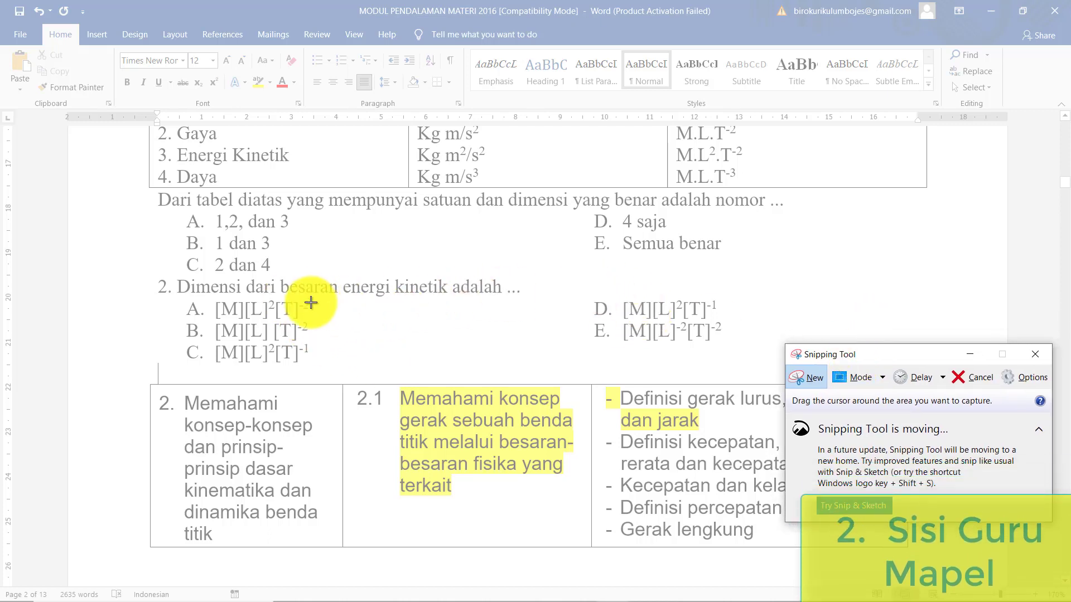
{"action": "left_click", "coordinate": [806, 379]}
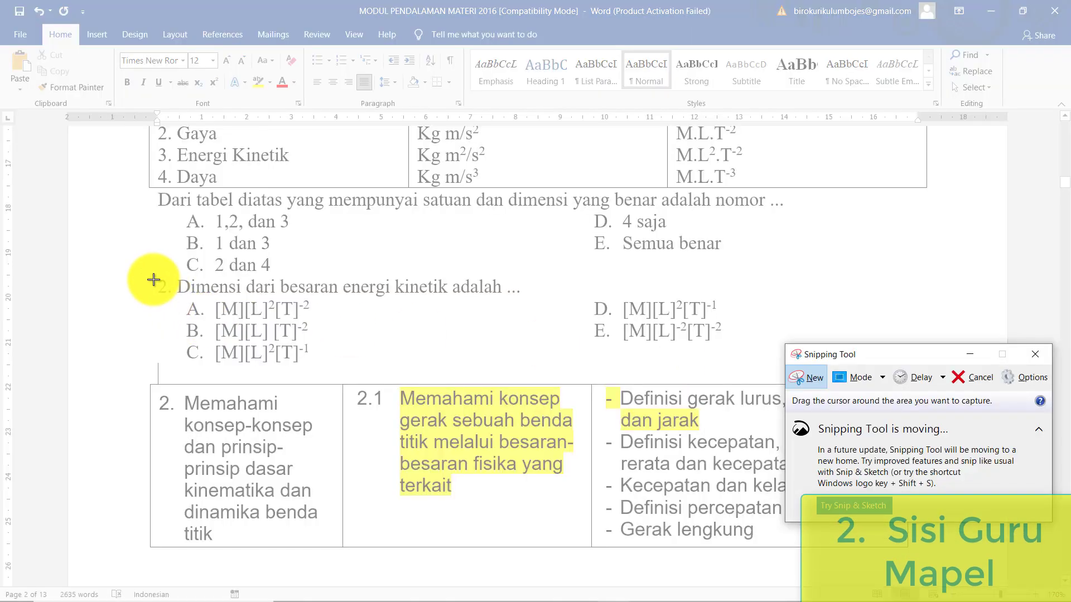
{"action": "left_click_drag", "start_coordinate": [155, 274], "coordinate": [769, 364]}
{"action": "left_click_drag", "start_coordinate": [769, 364], "coordinate": [764, 363]}
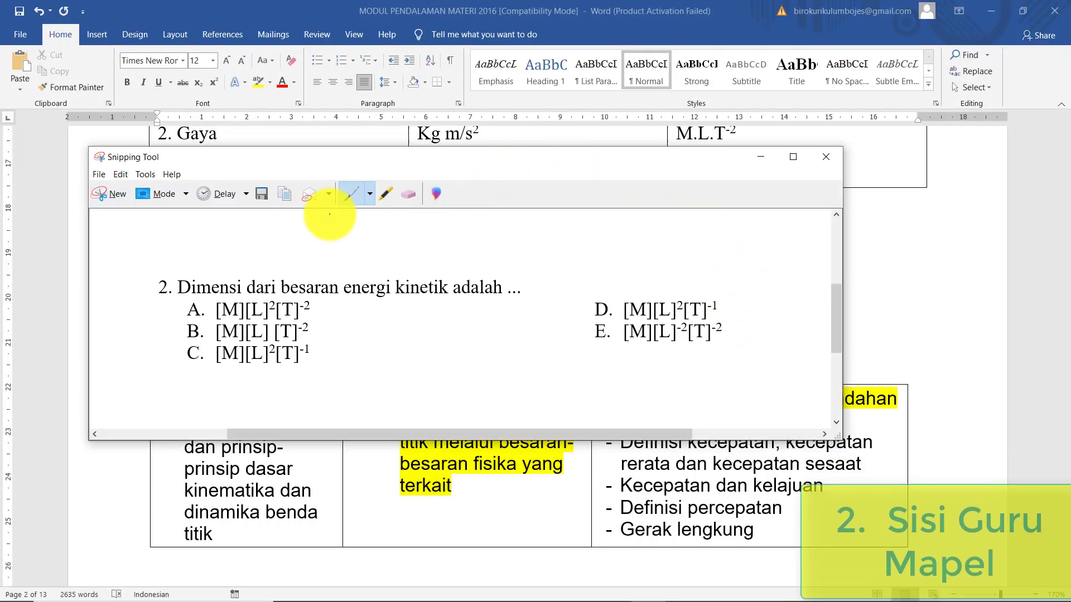
- Save the snip as the JPEG 'soal no 2 besaran dan satuan' in PPJ FISIKA
{"action": "left_click", "coordinate": [262, 196]}
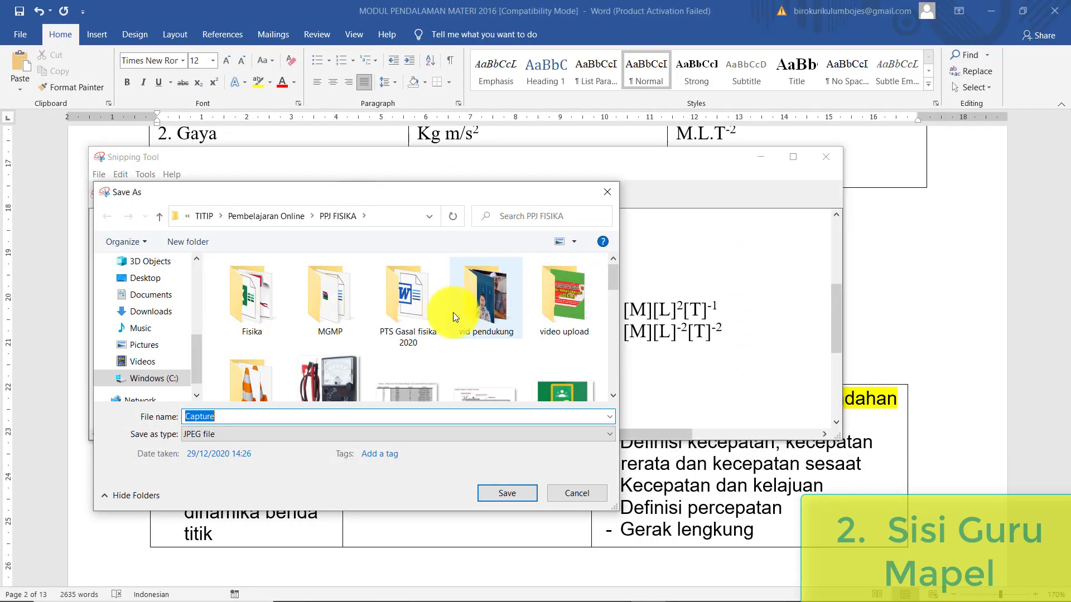
{"action": "scroll", "coordinate": [432, 335], "scroll_direction": "down", "scroll_amount": 3}
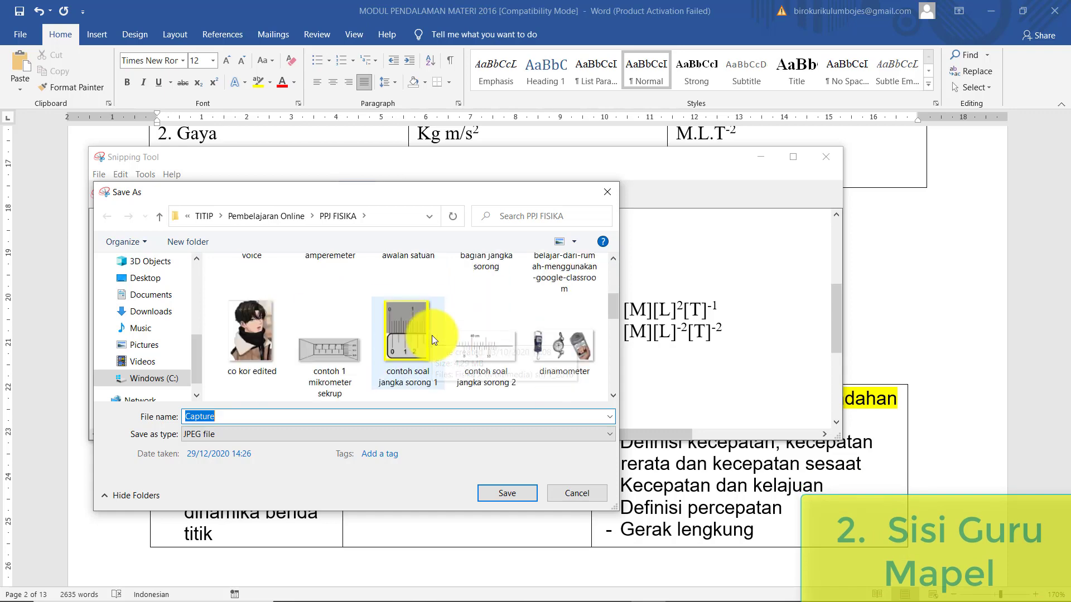
{"action": "scroll", "coordinate": [476, 304], "scroll_direction": "up", "scroll_amount": 3}
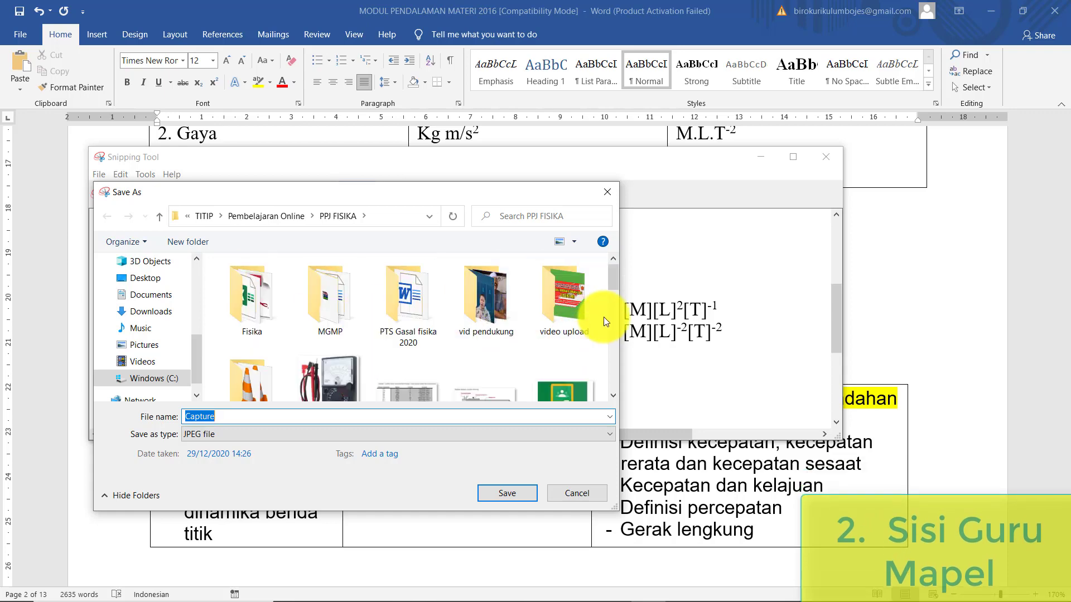
{"action": "scroll", "coordinate": [615, 400], "scroll_direction": "down", "scroll_amount": 3}
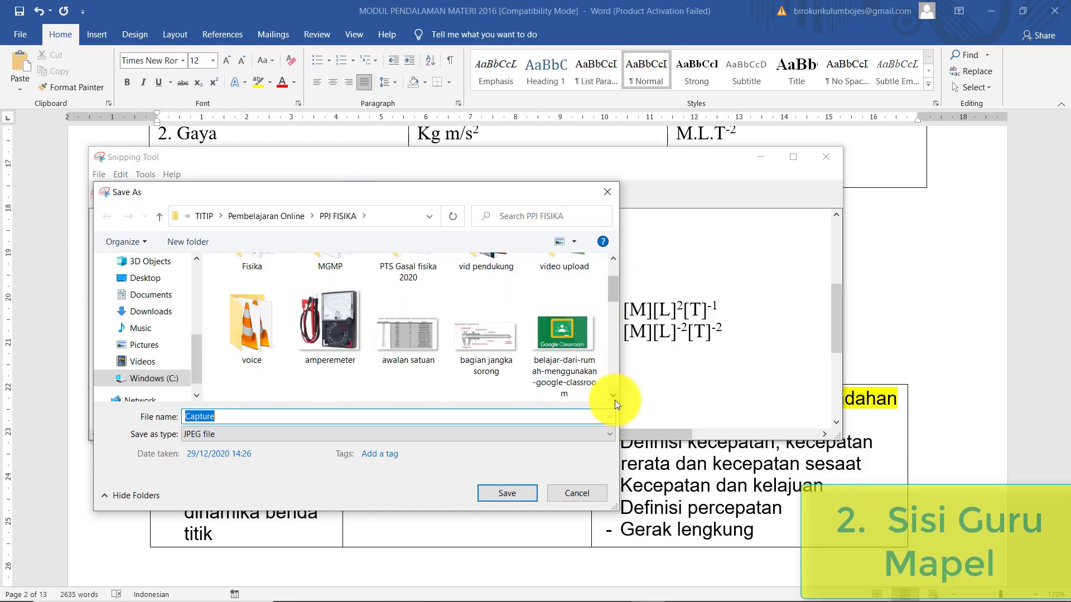
{"action": "scroll", "coordinate": [273, 306], "scroll_direction": "down", "scroll_amount": 3}
{"action": "left_click", "coordinate": [273, 306]}
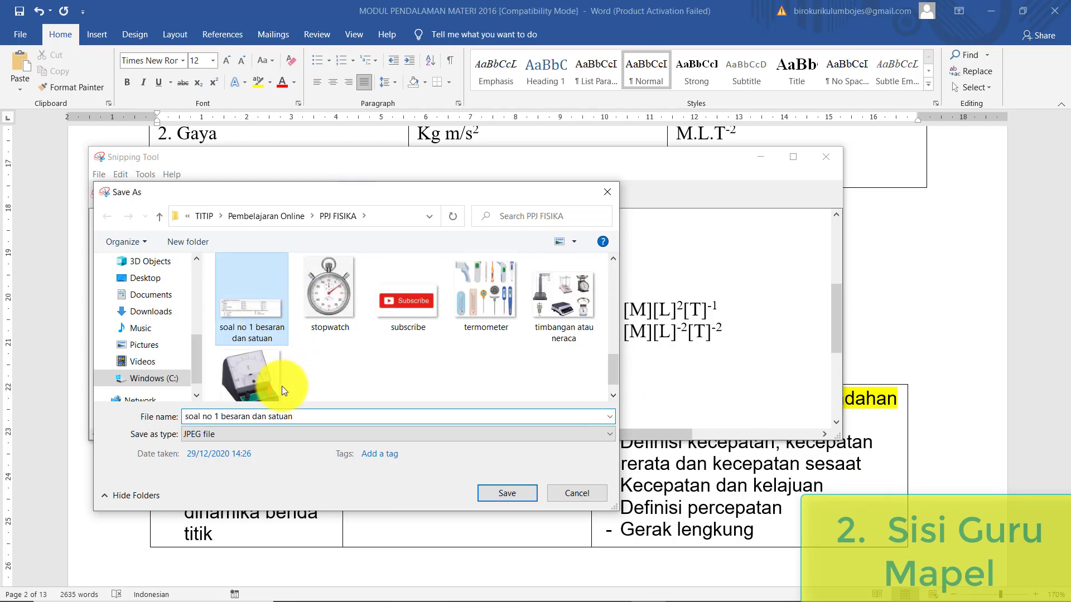
{"action": "left_click", "coordinate": [215, 418]}
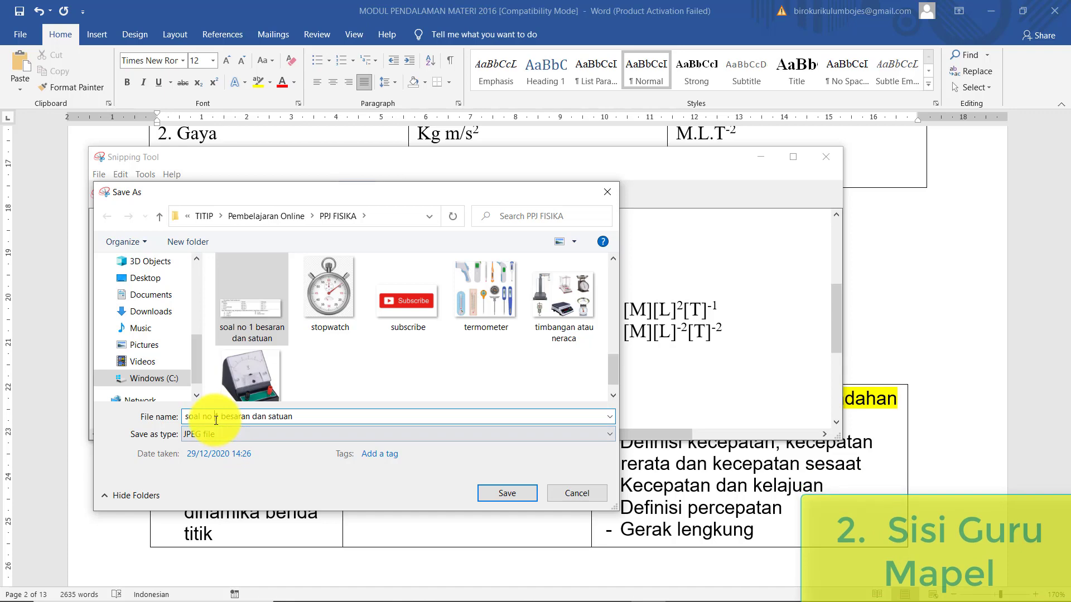
{"action": "type", "text": "2"}
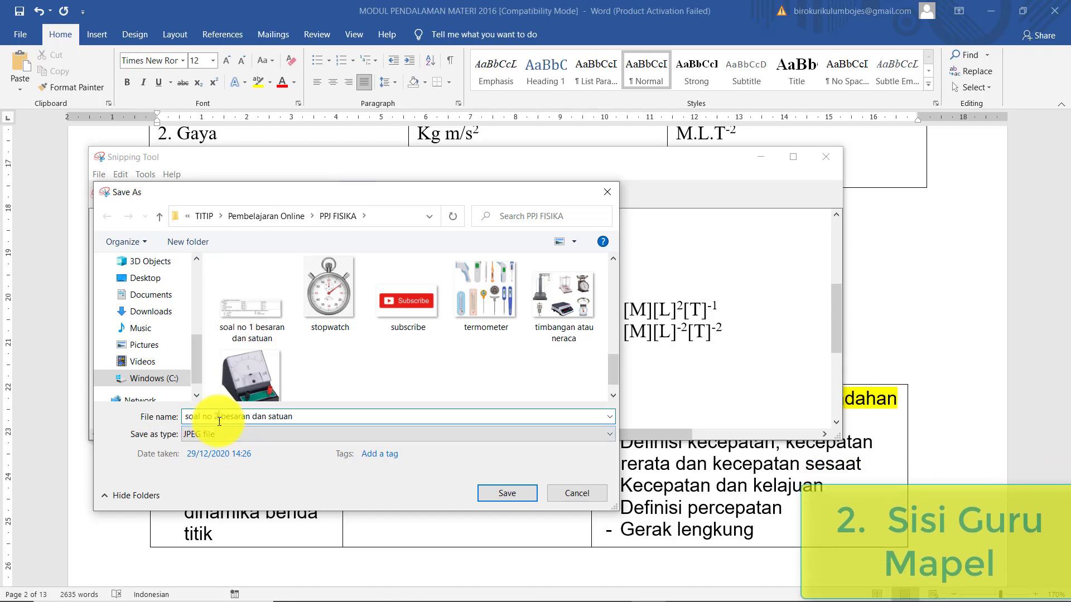
{"action": "left_click", "coordinate": [522, 494]}
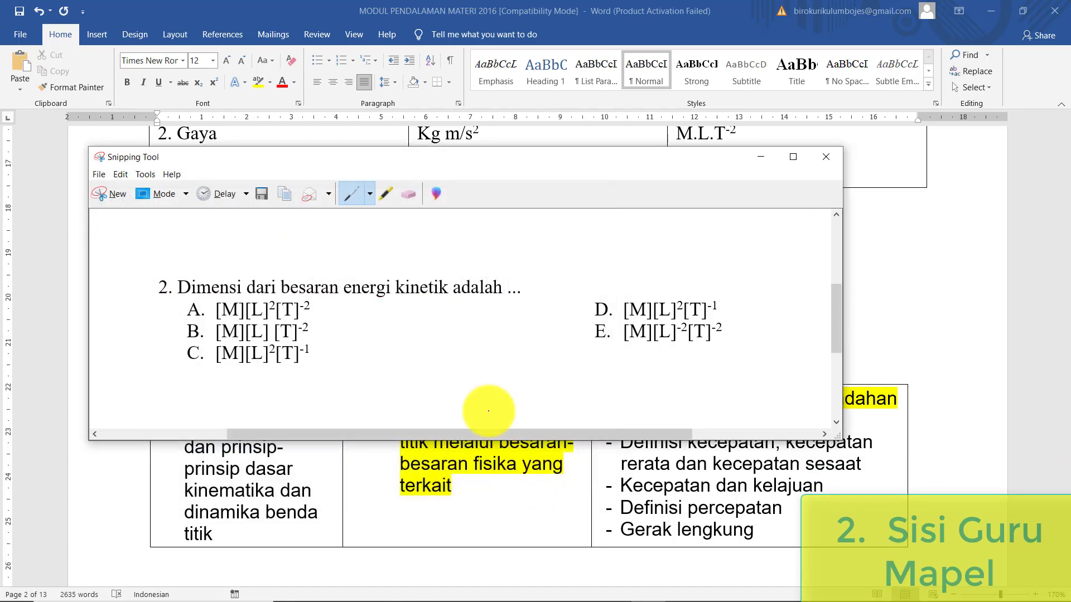
{"action": "mouse_move", "coordinate": [435, 567]}
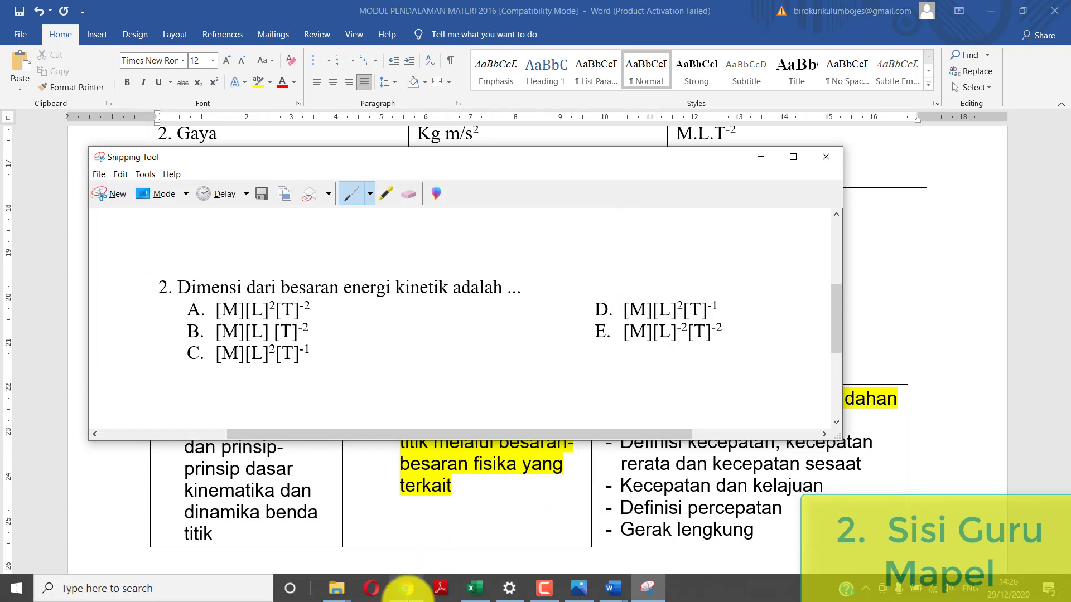
{"action": "left_click", "coordinate": [410, 596]}
- Add question 2 and insert the question 2 image from the PPJ FISIKA folder
{"action": "left_click", "coordinate": [493, 337]}
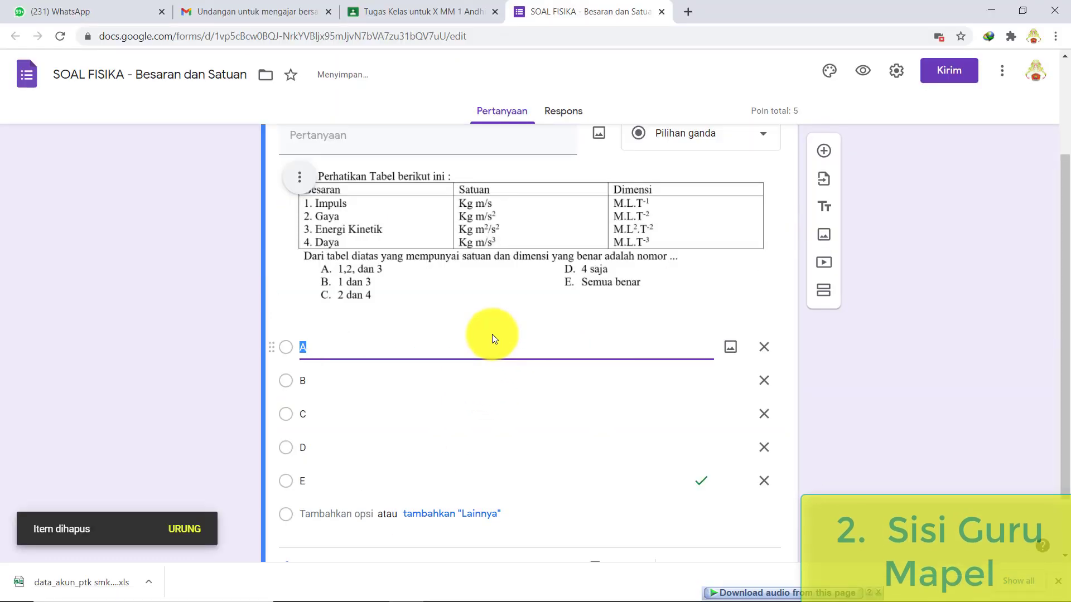
{"action": "scroll", "coordinate": [493, 335], "scroll_direction": "up", "scroll_amount": 3}
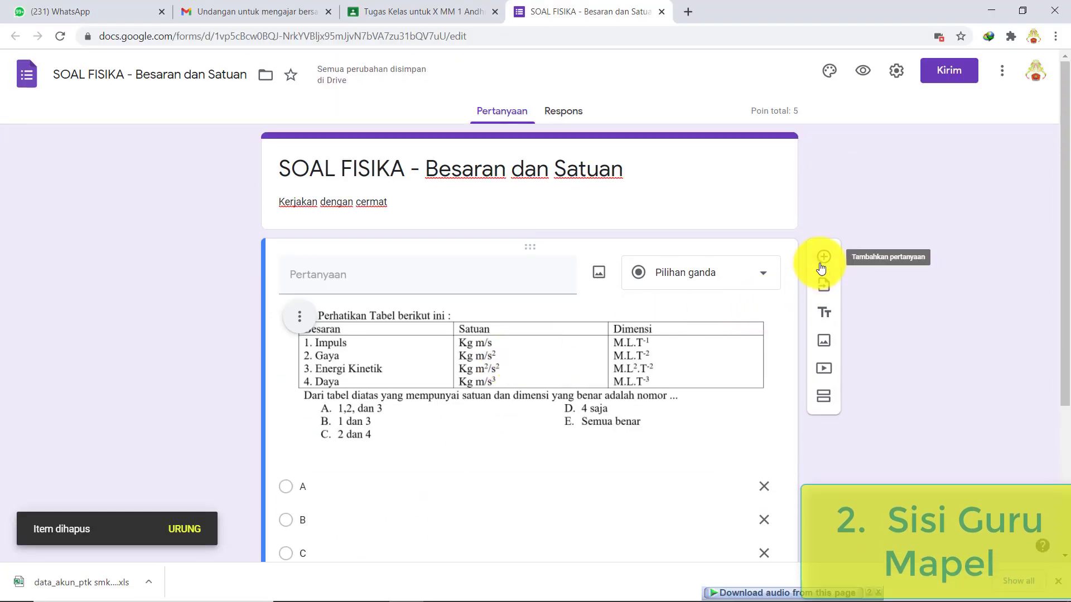
{"action": "left_click", "coordinate": [821, 265]}
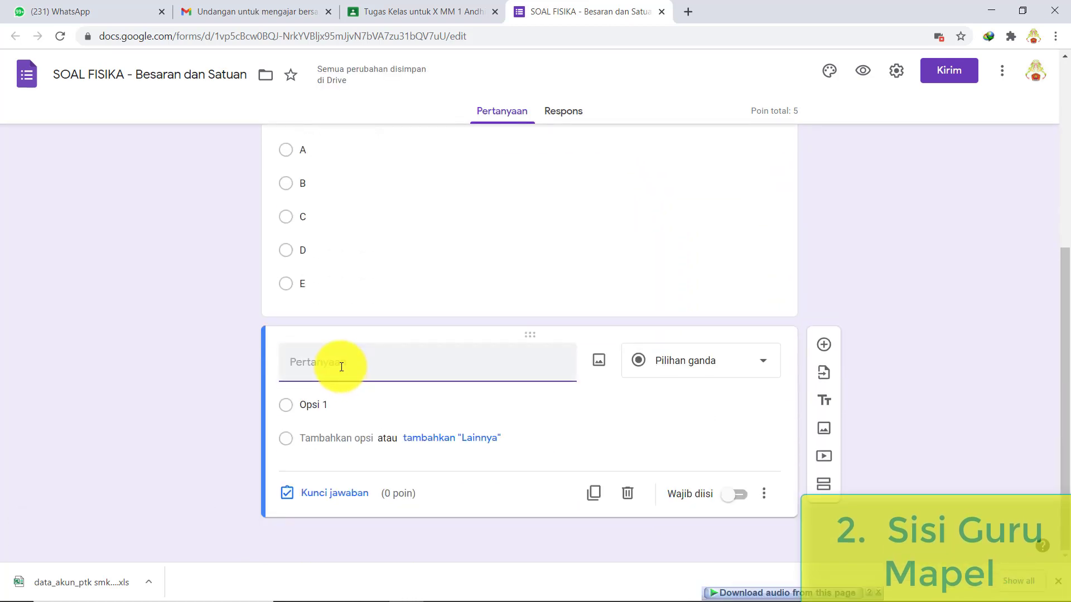
{"action": "left_click", "coordinate": [598, 363]}
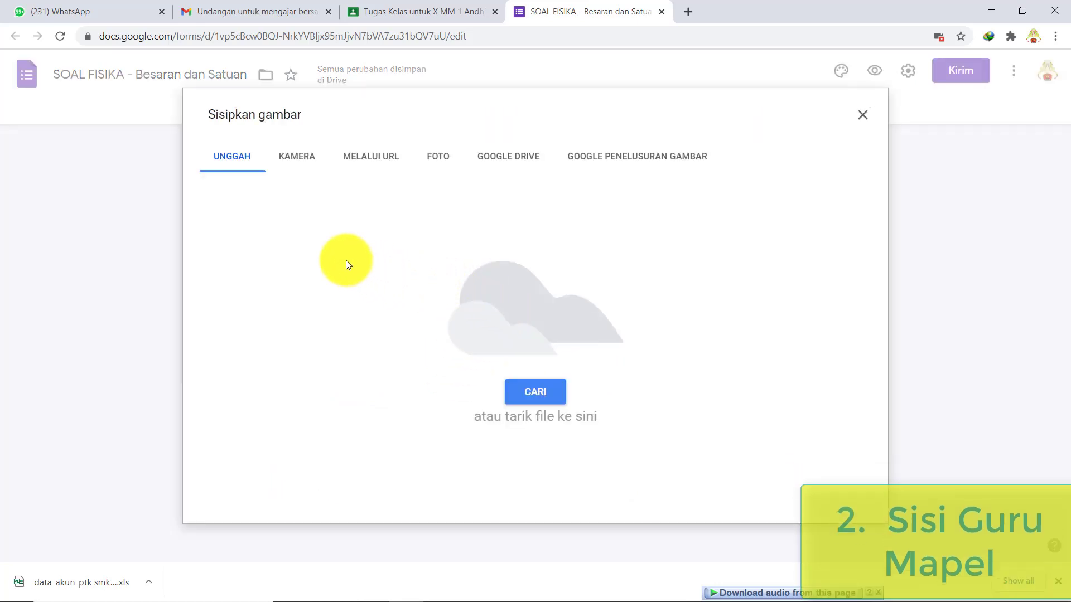
{"action": "mouse_move", "coordinate": [336, 588]}
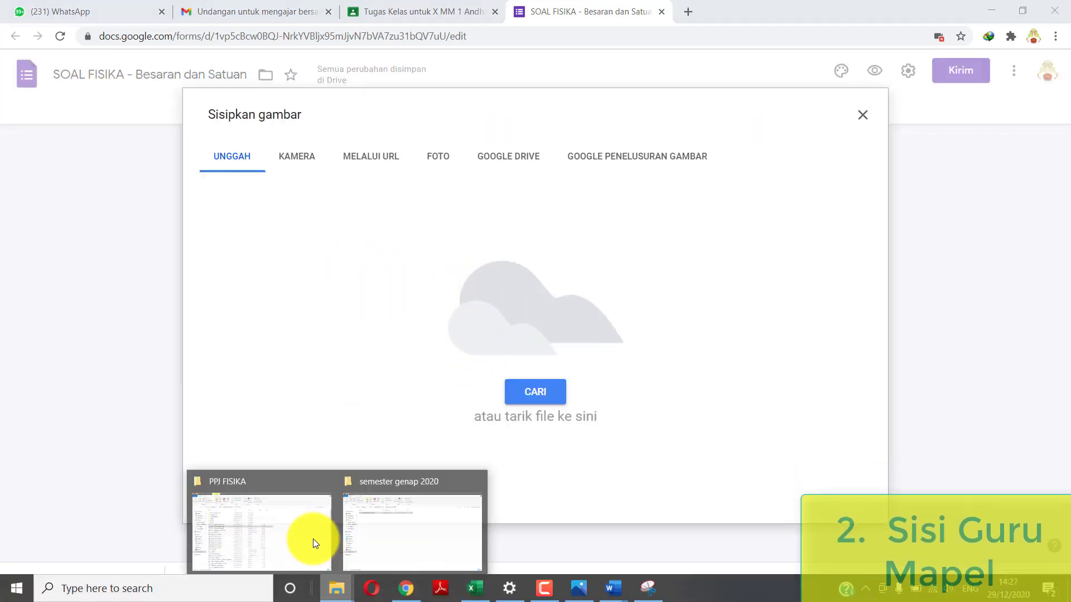
{"action": "left_click", "coordinate": [255, 527]}
{"action": "left_click_drag", "start_coordinate": [253, 248], "coordinate": [509, 356]}
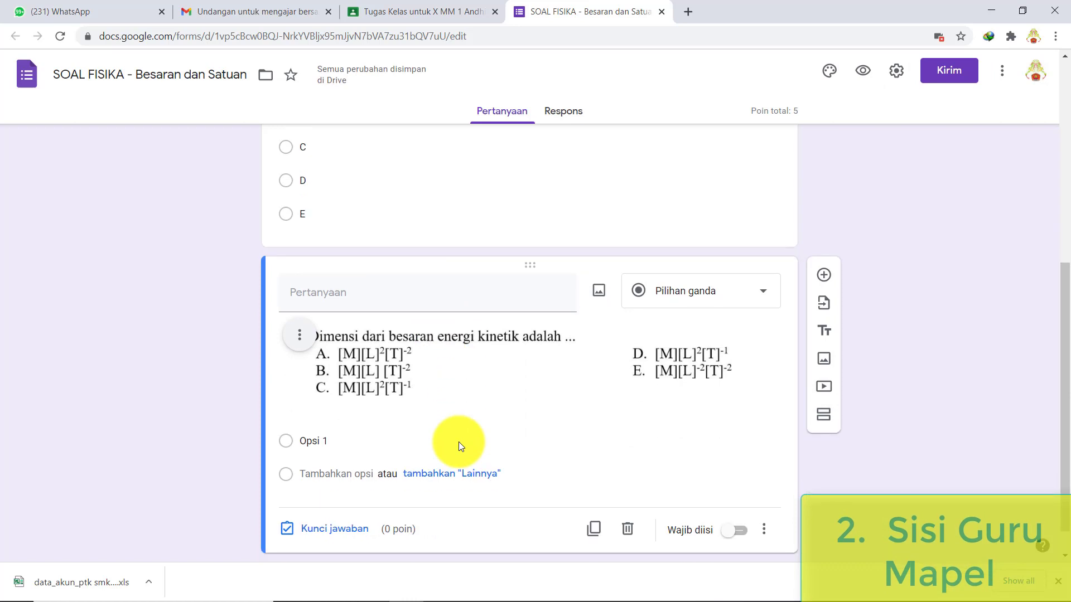
- Give question 2 answer options A to E and make it required
{"action": "left_click", "coordinate": [459, 442]}
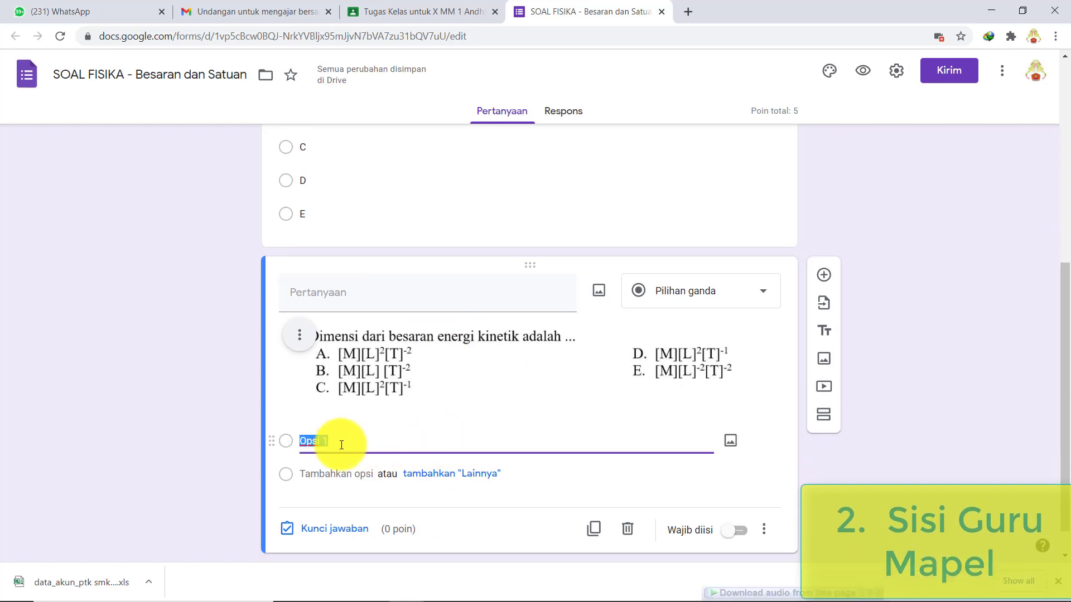
{"action": "type", "text": "A"}
{"action": "left_click", "coordinate": [339, 473]}
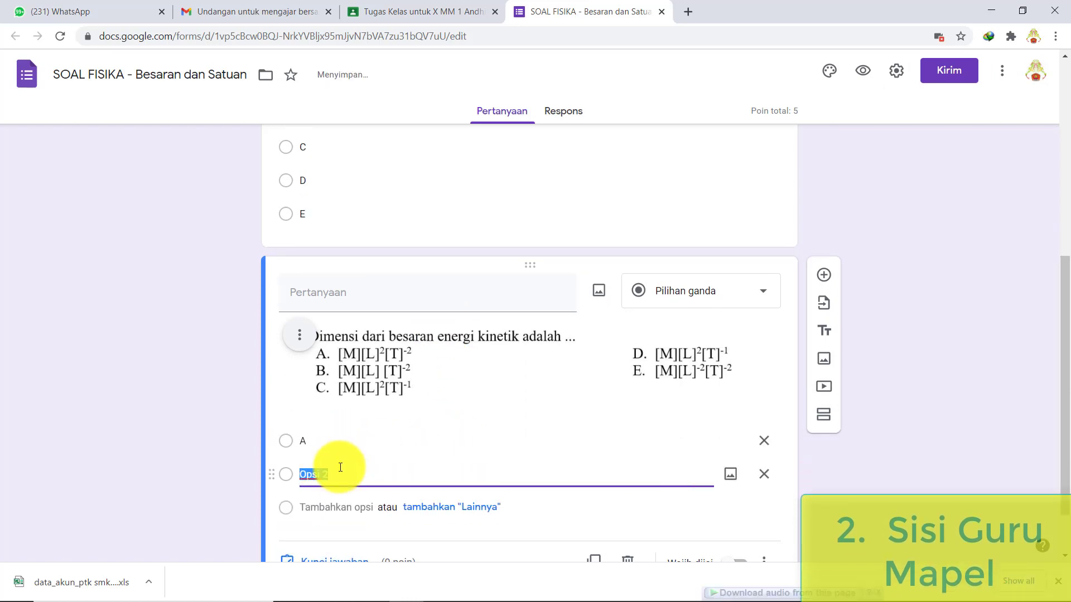
{"action": "type", "text": "B C D E"}
{"action": "left_click", "coordinate": [720, 527]}
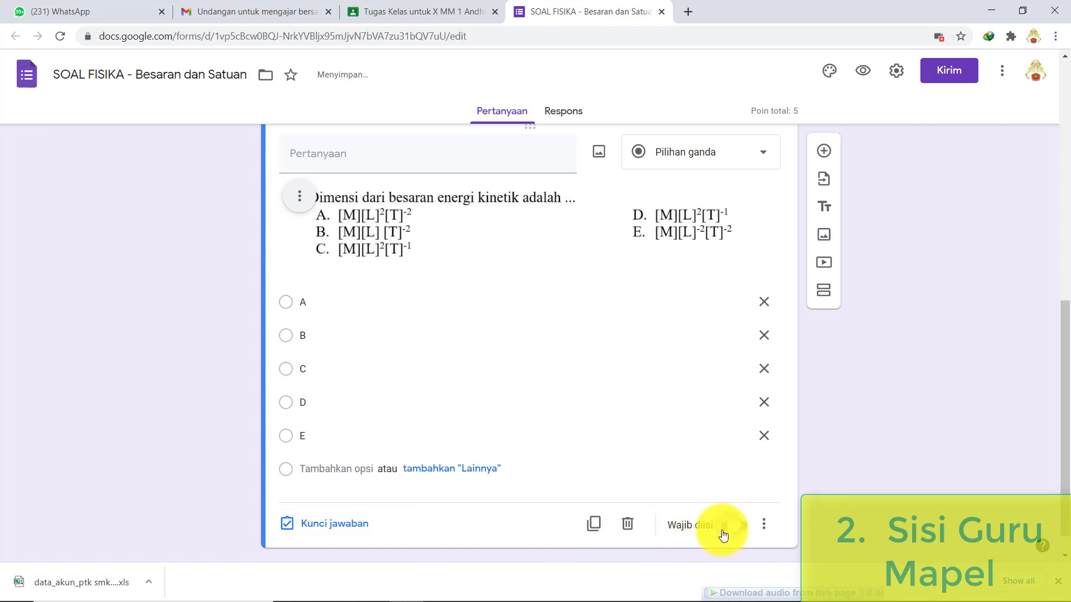
- Key A as the correct answer for question 2, worth 5 points
{"action": "left_click", "coordinate": [348, 523]}
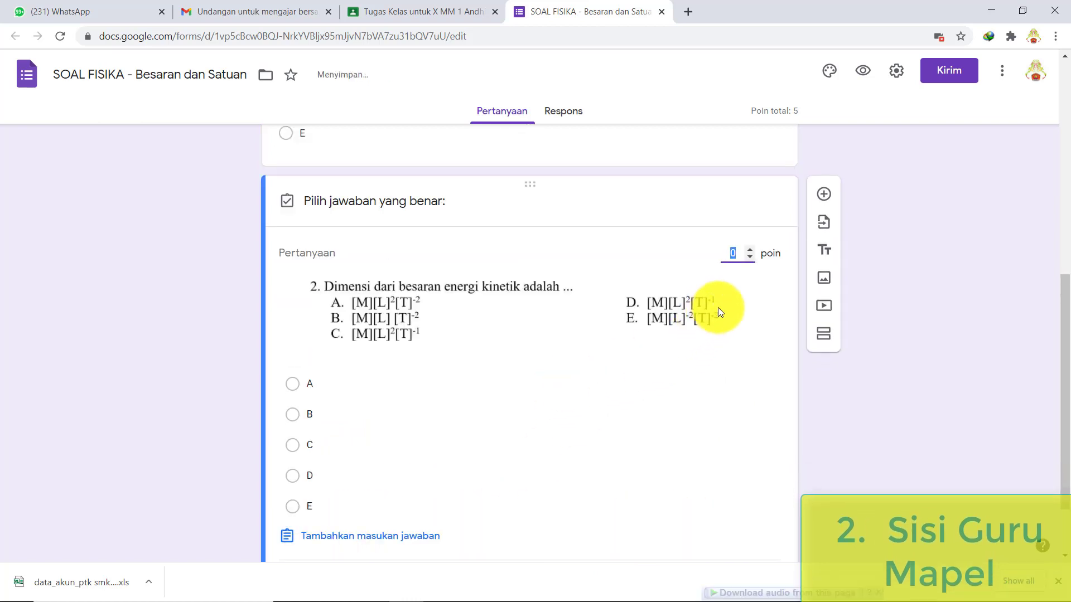
{"action": "type", "text": "5"}
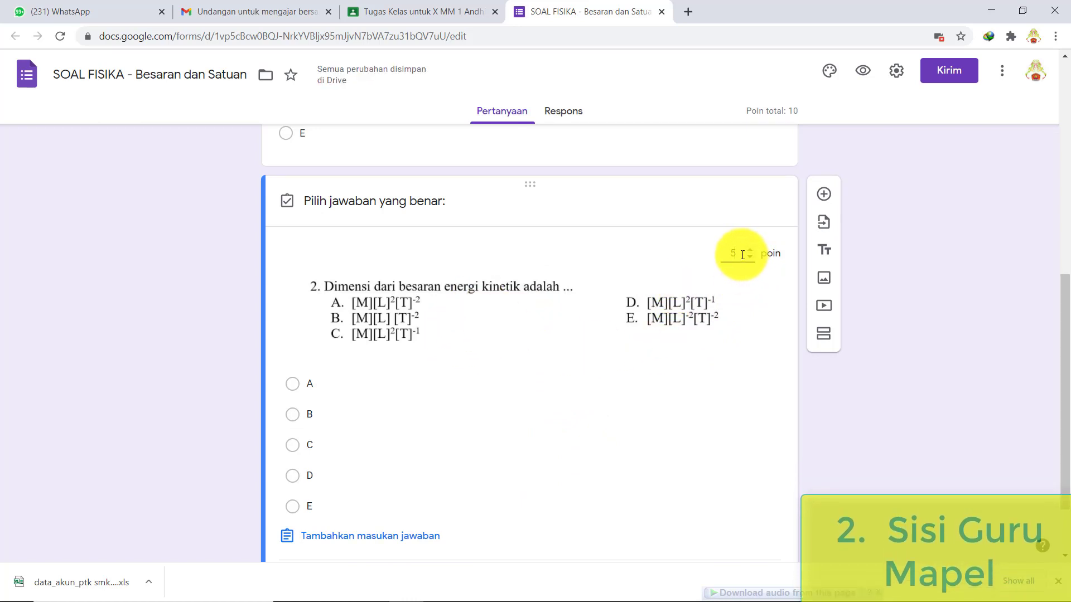
{"action": "left_click", "coordinate": [318, 389]}
{"action": "scroll", "coordinate": [502, 451], "scroll_direction": "down", "scroll_amount": 2}
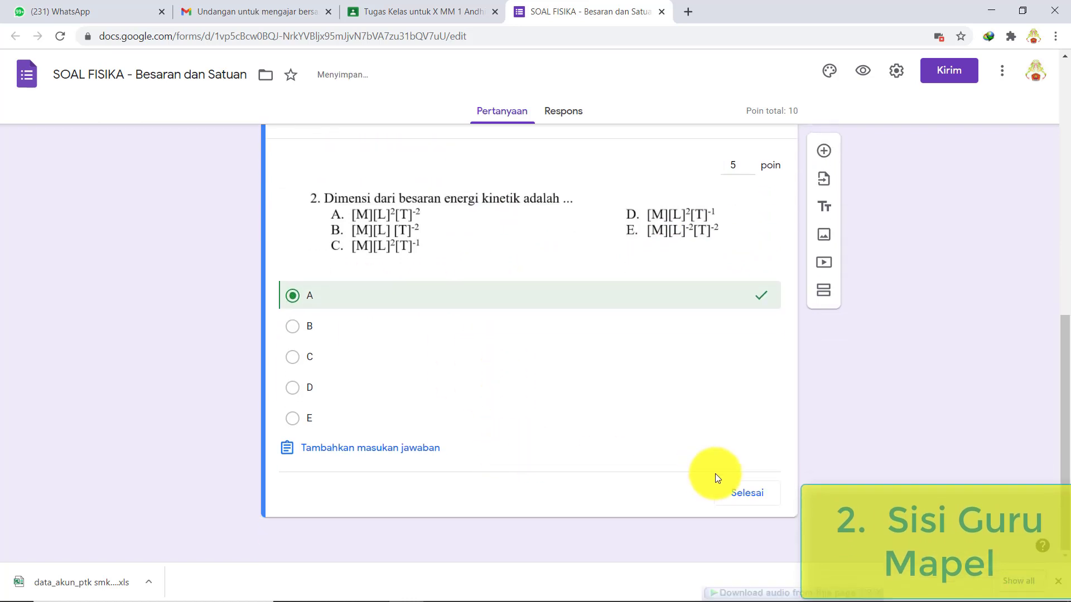
{"action": "left_click", "coordinate": [735, 493]}
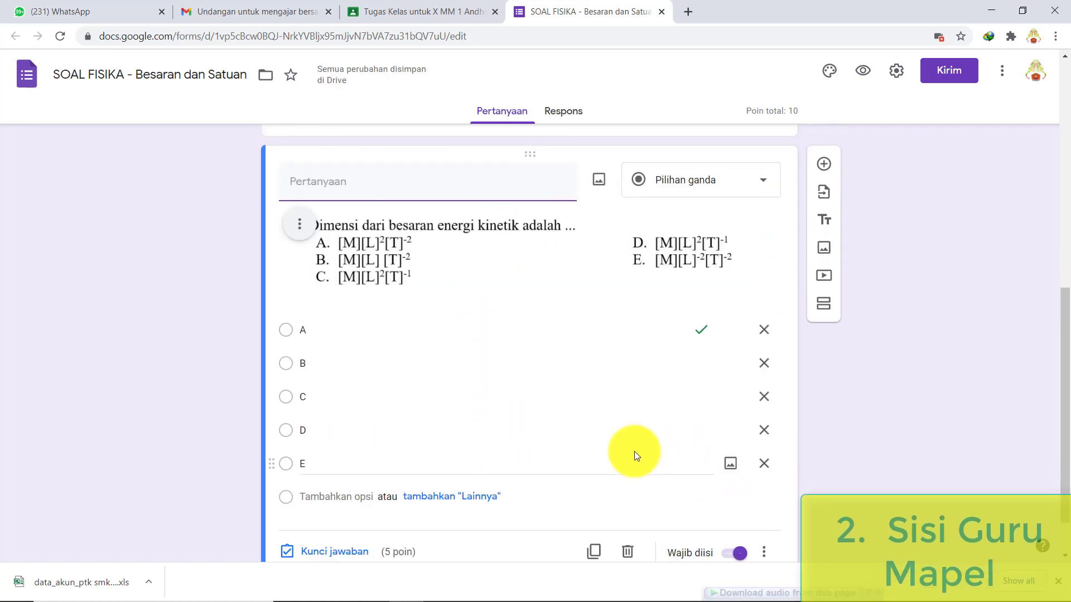
{"action": "scroll", "coordinate": [634, 451], "scroll_direction": "up", "scroll_amount": 15}
{"action": "scroll", "coordinate": [635, 452], "scroll_direction": "down", "scroll_amount": 5}
{"action": "scroll", "coordinate": [635, 452], "scroll_direction": "up", "scroll_amount": 5}
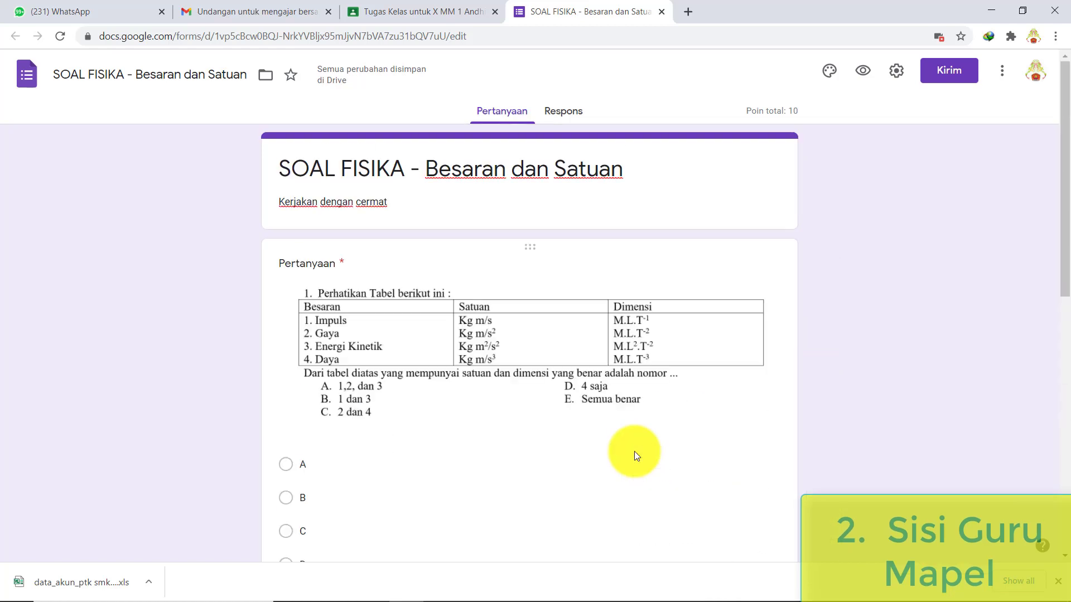
{"action": "scroll", "coordinate": [634, 451], "scroll_direction": "down", "scroll_amount": 8}
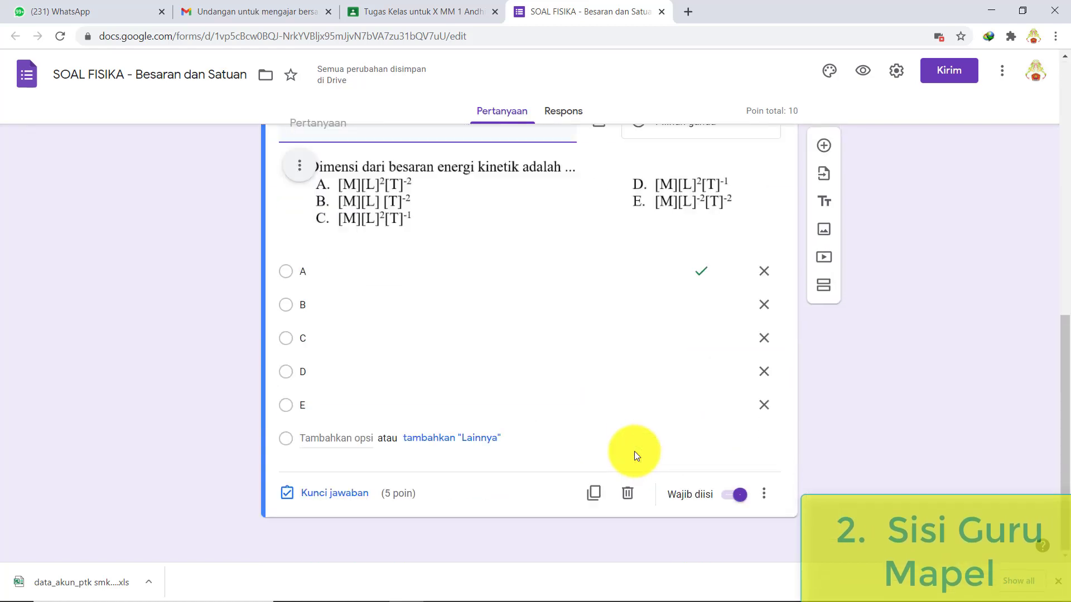
{"action": "scroll", "coordinate": [634, 451], "scroll_direction": "up", "scroll_amount": 8}
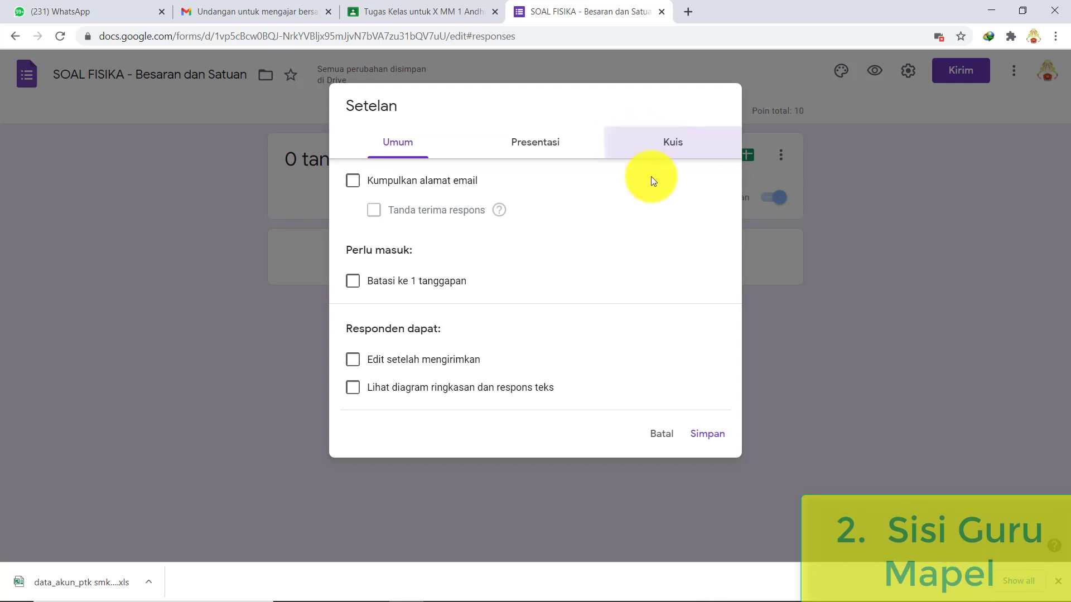
- Hide unanswered questions and save a confirmation message ending 'TETAP SEMANGAT. ORA KETEMU TETEP SINAU'
{"action": "left_click", "coordinate": [650, 148]}
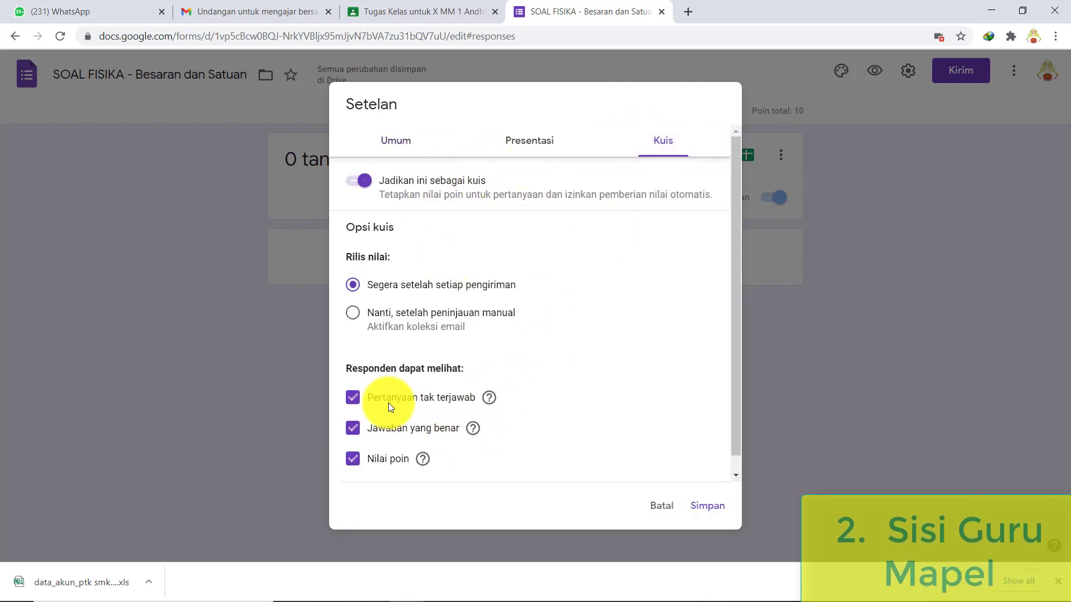
{"action": "left_click", "coordinate": [359, 407]}
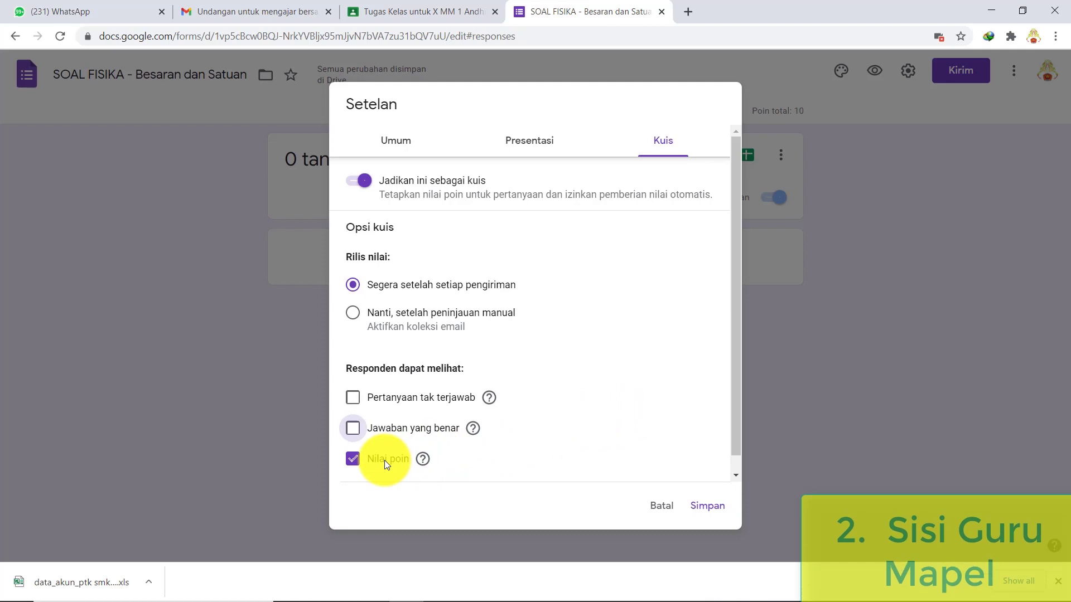
{"action": "left_click", "coordinate": [536, 147]}
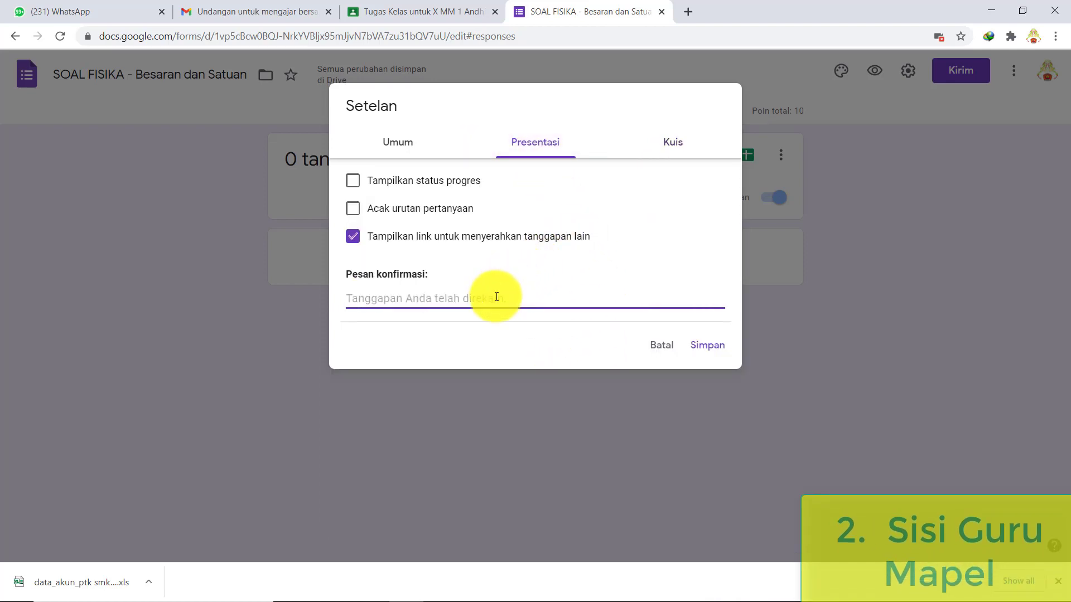
{"action": "type", "text": "TERIFMA KASIH TELAH MENYELESAIKAN SOAL BESARAN DAN SATUAN"}
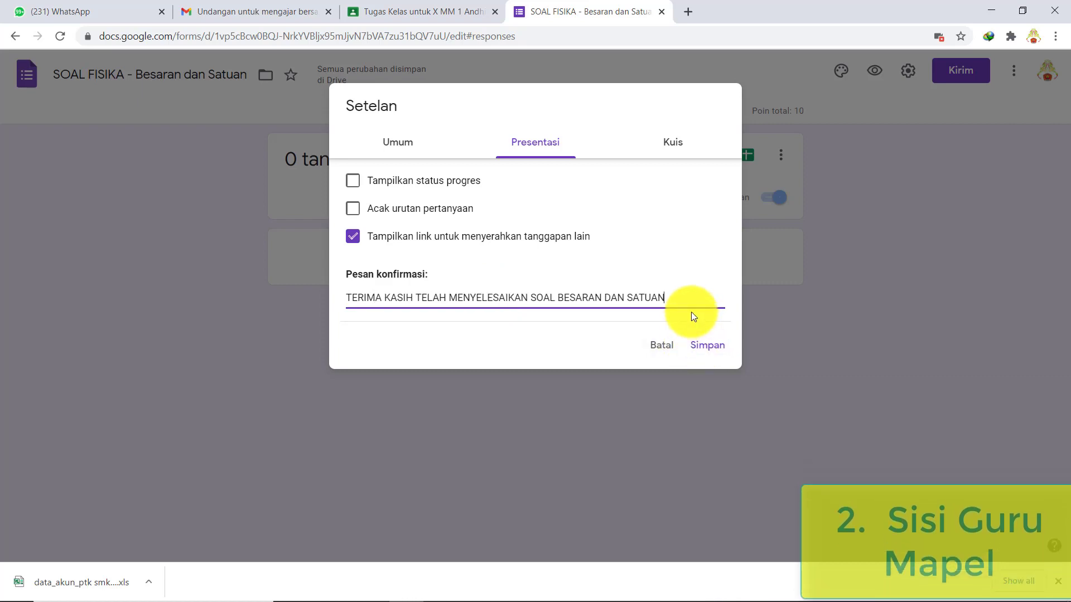
{"action": "type", "text": ", TETA"}
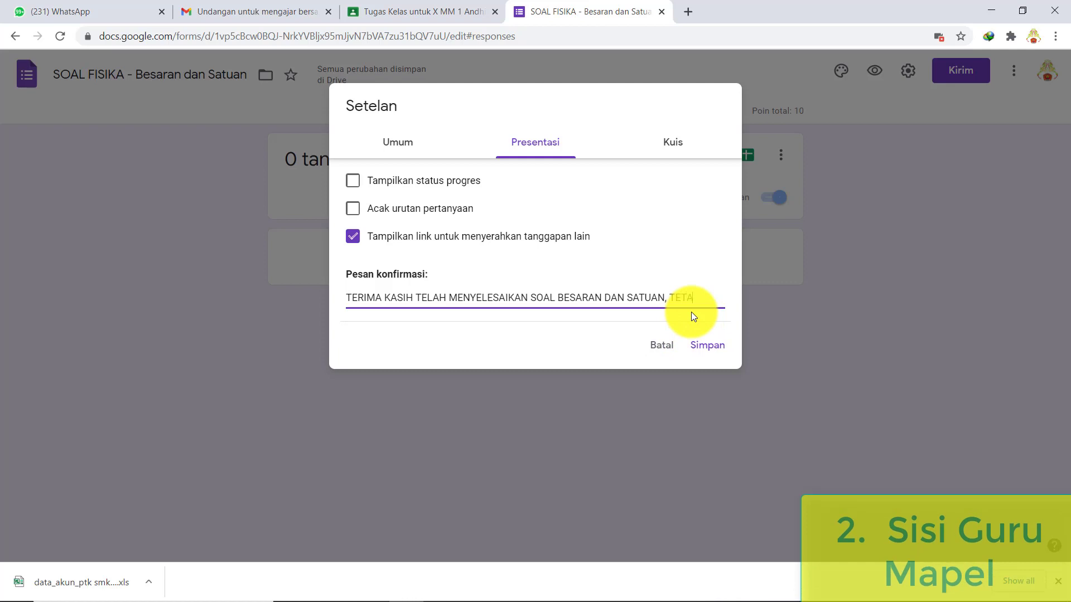
{"action": "type", "text": "P SEMANGA"}
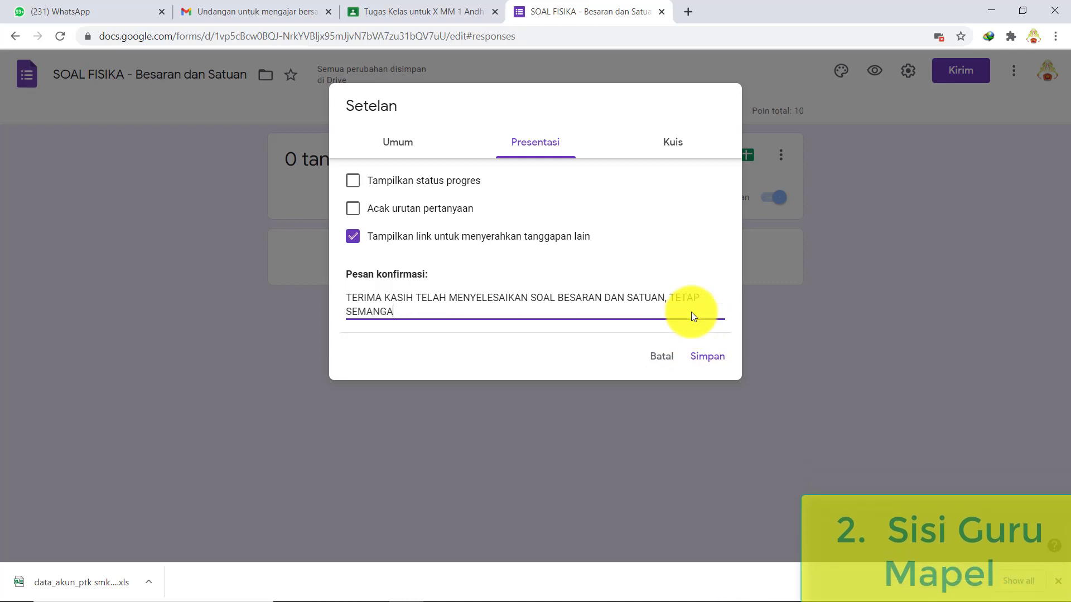
{"action": "type", "text": "T. ORA KETEMU TETEP SINAU"}
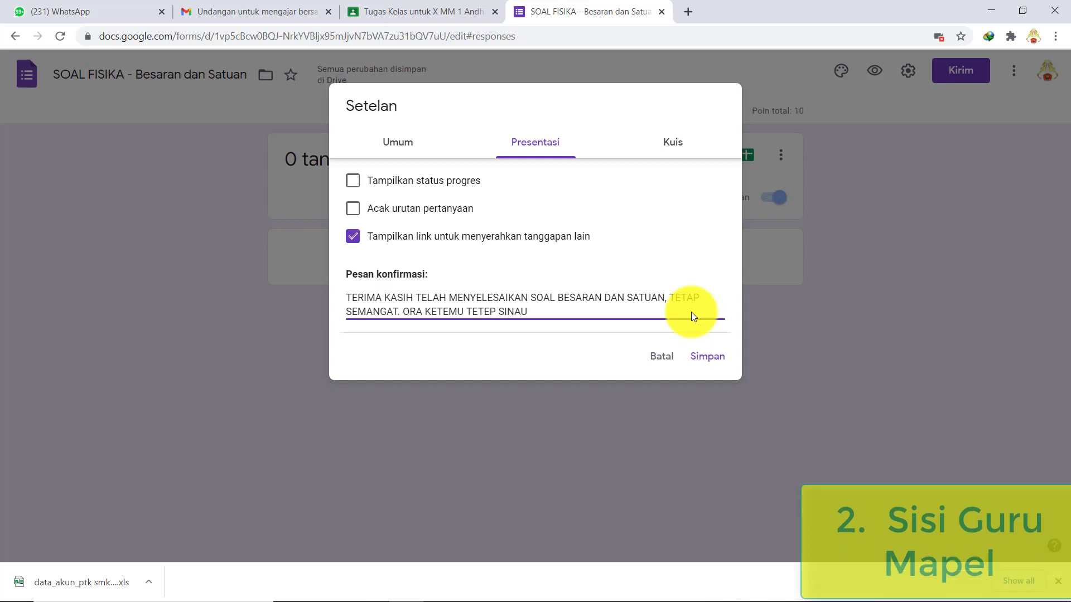
{"action": "left_click", "coordinate": [708, 356]}
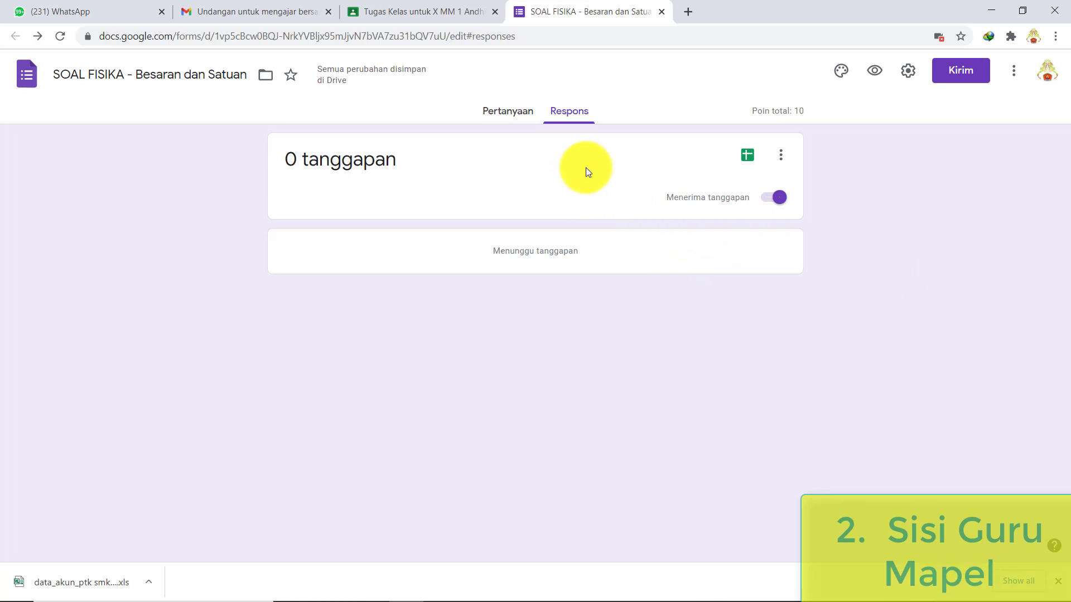
- Reload X MM 1 classwork, expand the SOAL FISIKA draft and preview its attached quiz form
{"action": "left_click", "coordinate": [459, 11]}
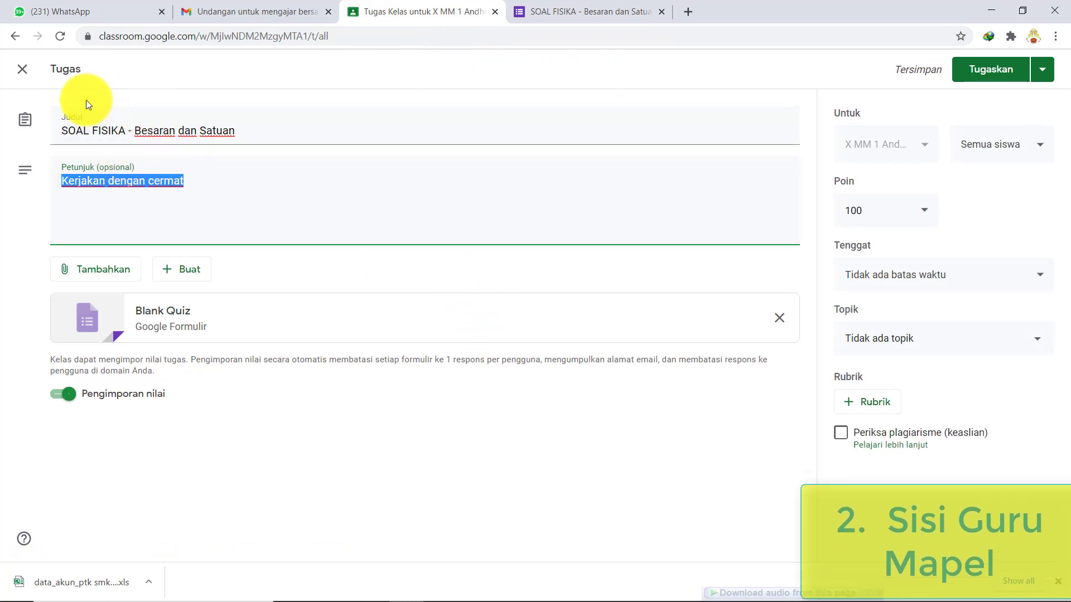
{"action": "left_click", "coordinate": [60, 36]}
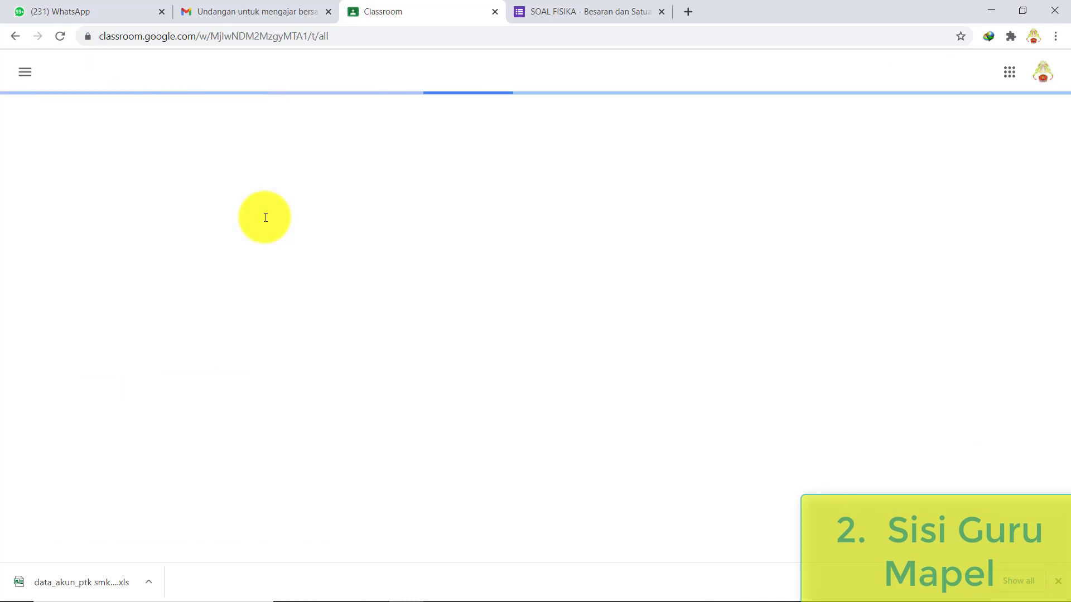
{"action": "left_click", "coordinate": [569, 179]}
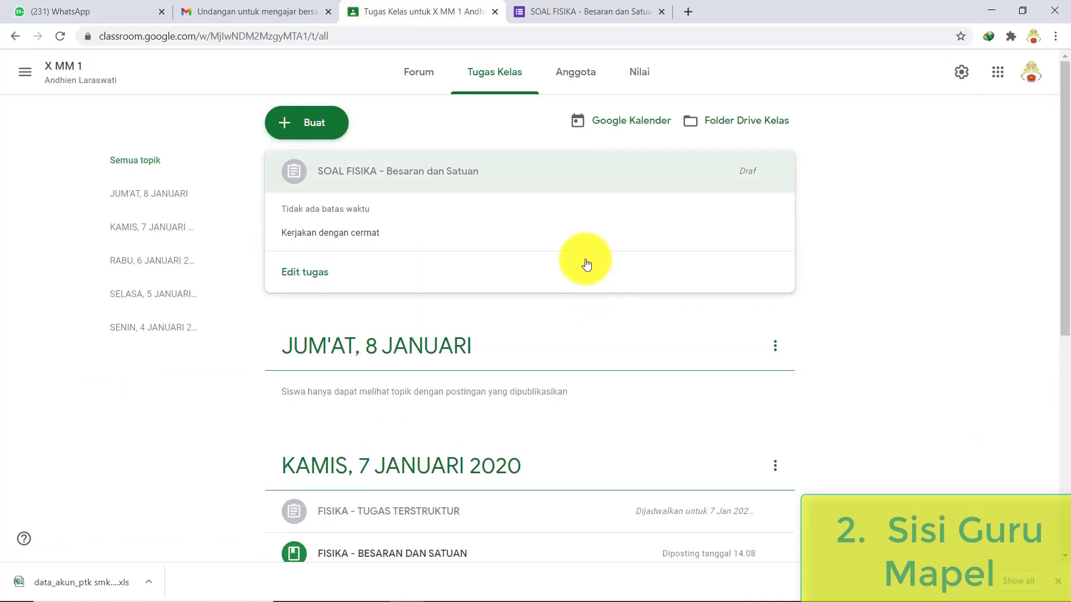
{"action": "left_click", "coordinate": [315, 277]}
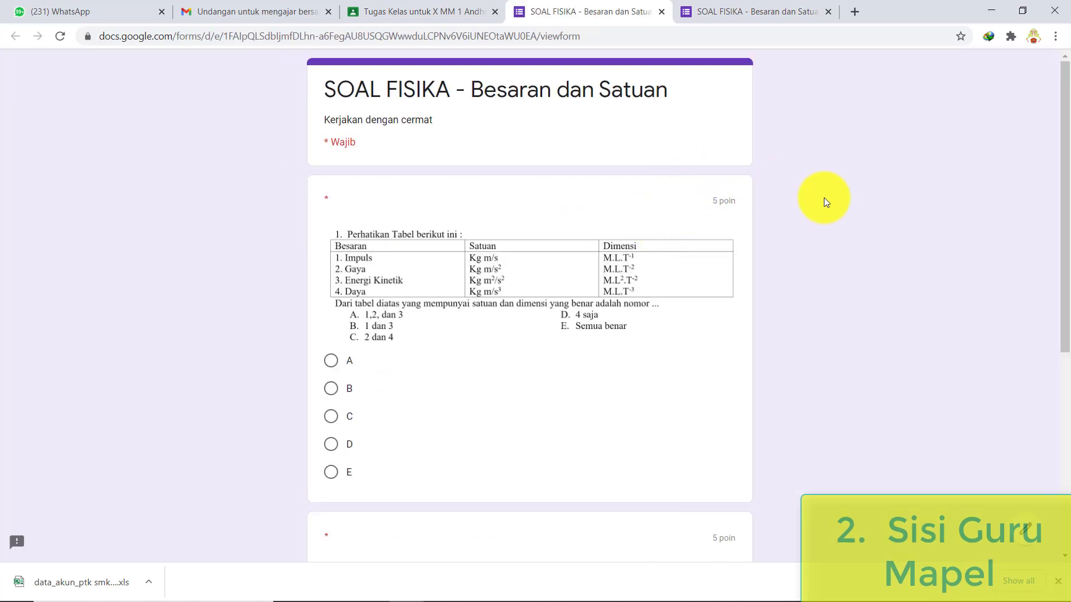
{"action": "scroll", "coordinate": [569, 133], "scroll_direction": "down", "scroll_amount": 4}
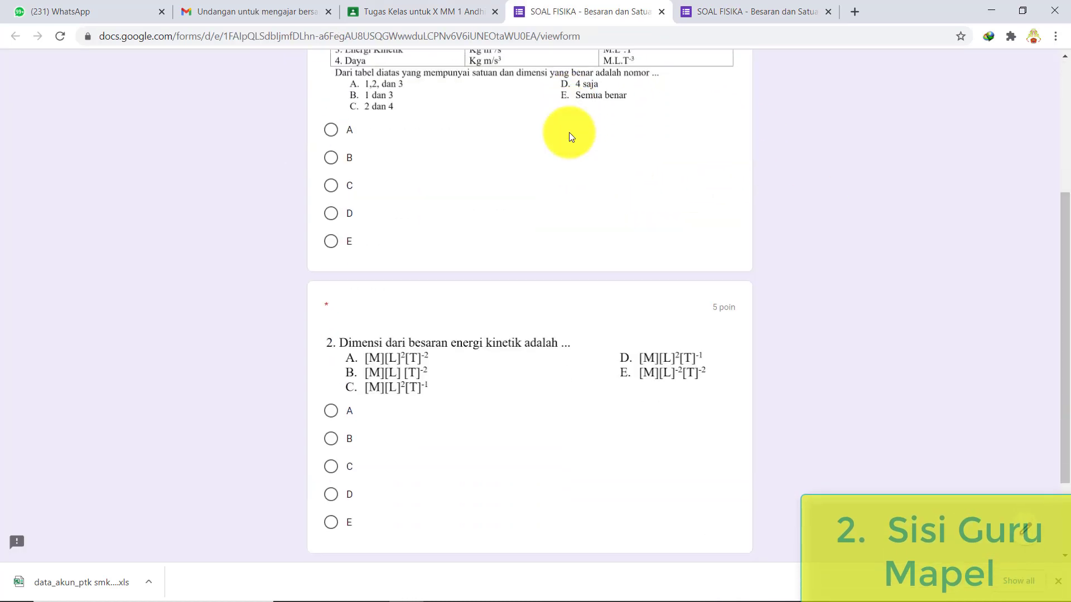
{"action": "scroll", "coordinate": [569, 132], "scroll_direction": "down", "scroll_amount": 2}
{"action": "scroll", "coordinate": [569, 132], "scroll_direction": "up", "scroll_amount": 6}
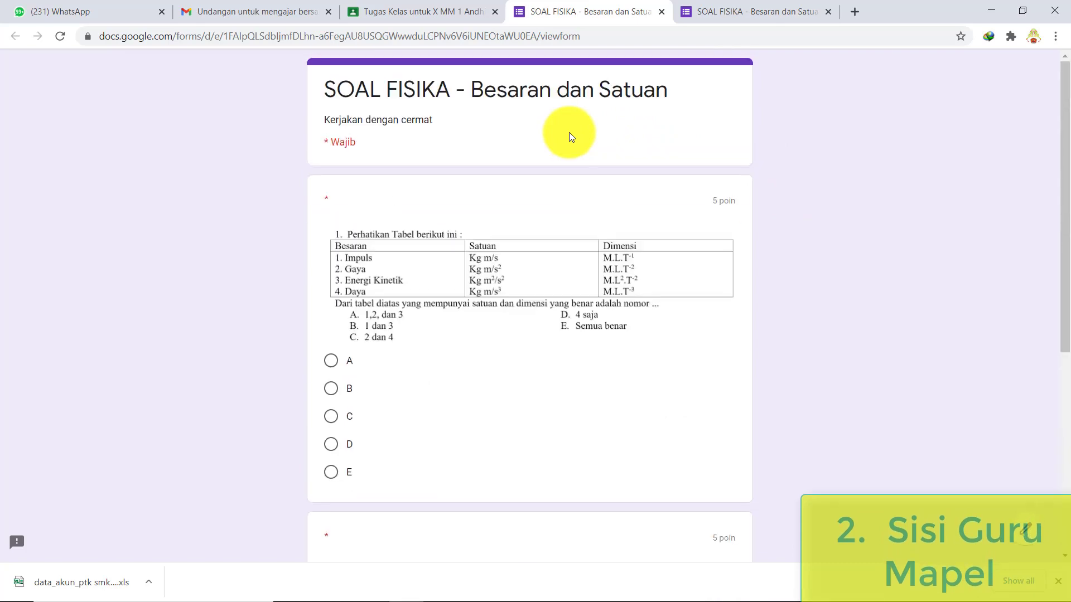
{"action": "left_click", "coordinate": [381, 10]}
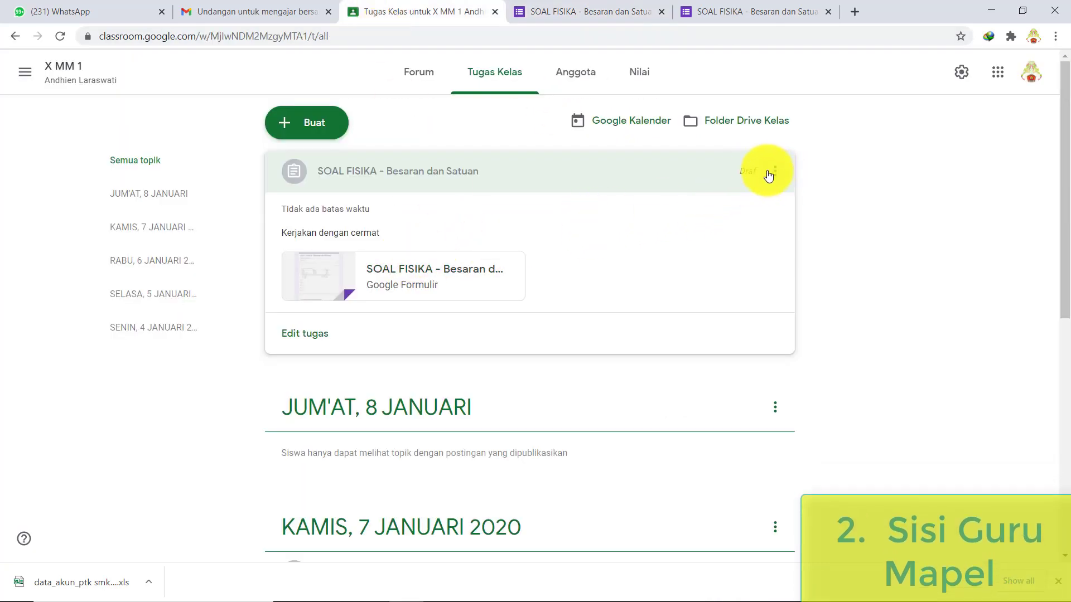
- Edit the SOAL FISIKA draft, dismiss the originality notice, and show the Tugaskan choices
{"action": "left_click", "coordinate": [756, 176]}
{"action": "left_click", "coordinate": [776, 174]}
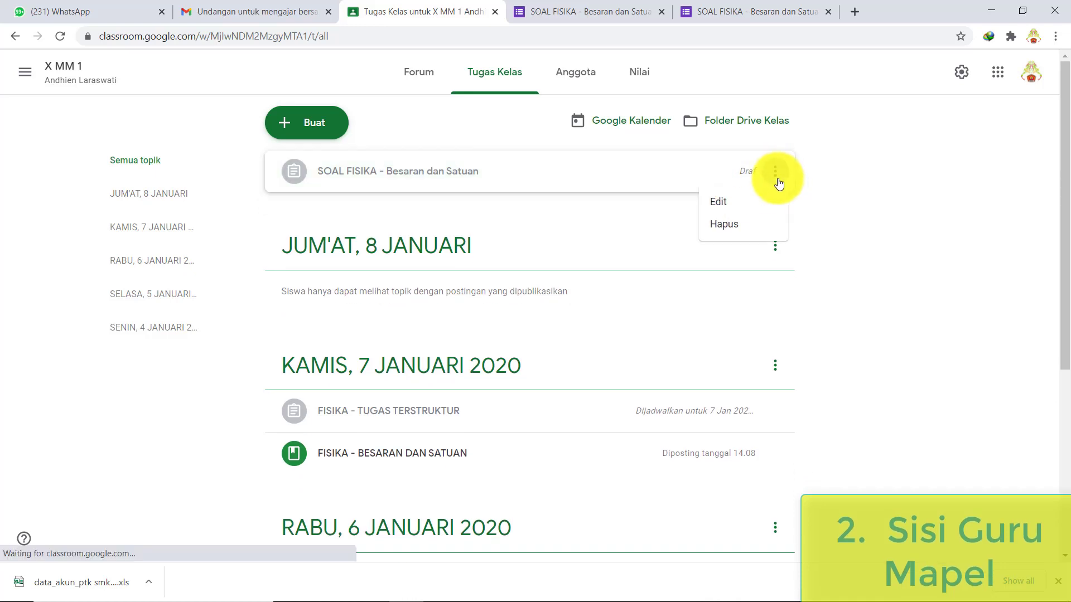
{"action": "left_click", "coordinate": [753, 201]}
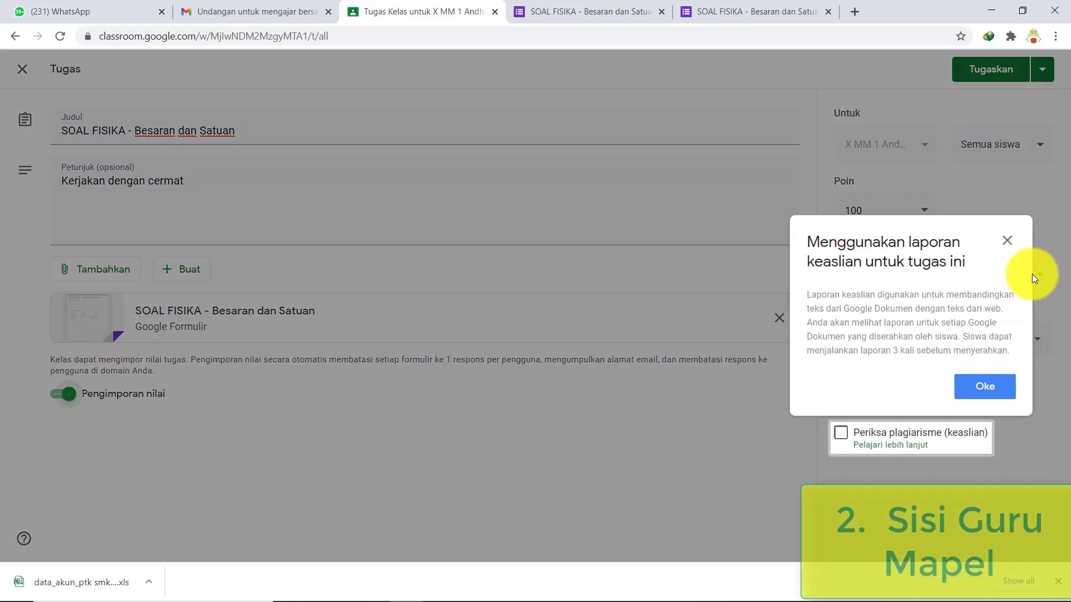
{"action": "left_click", "coordinate": [993, 387]}
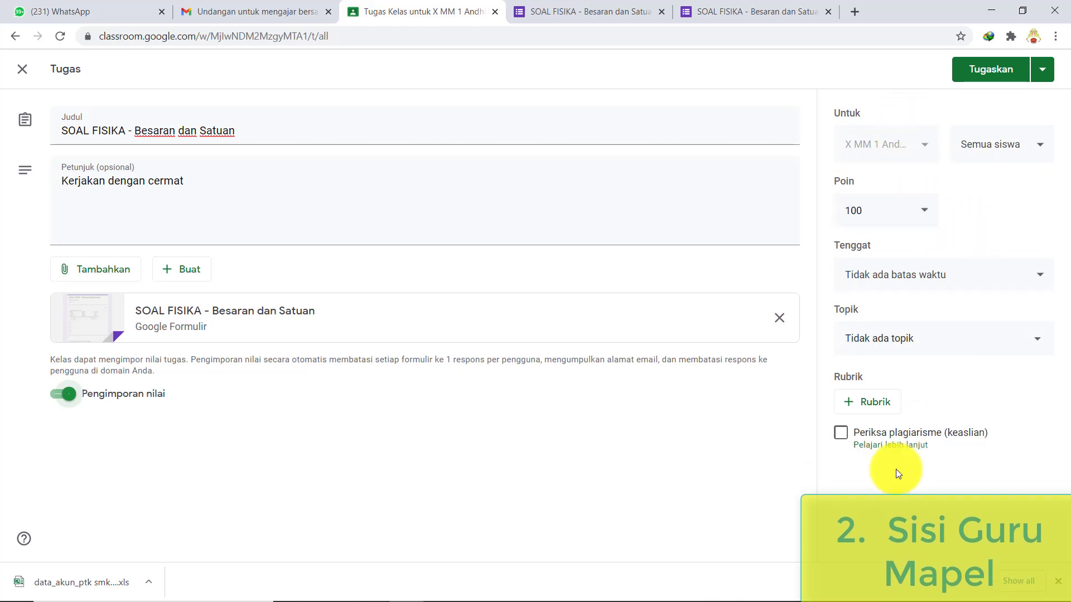
{"action": "left_click", "coordinate": [1043, 73]}
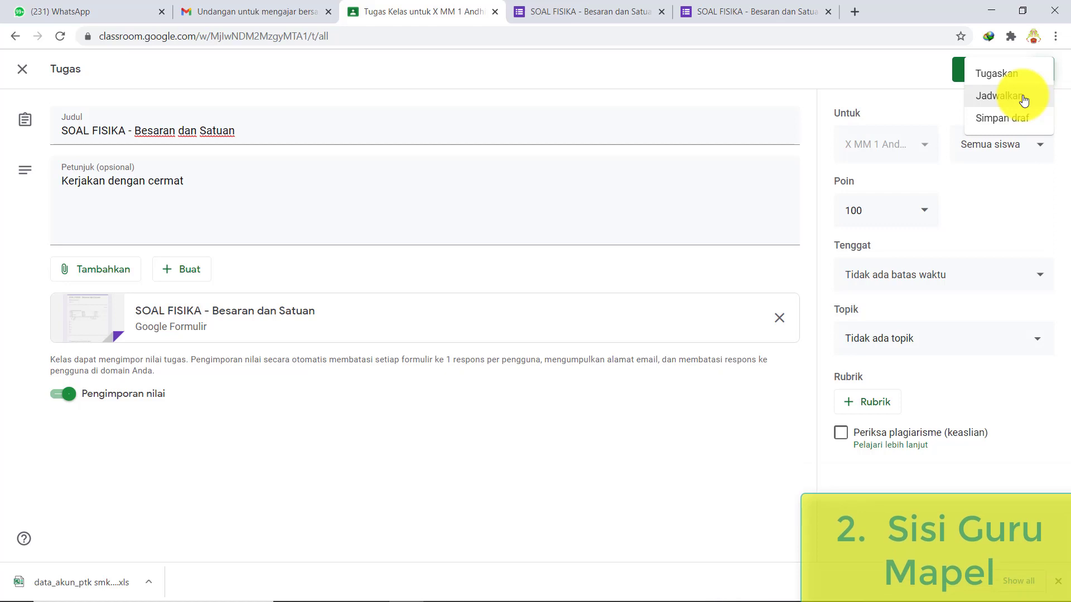
- Start scheduling, check the class timetable in Excel, then cancel the scheduling dialog
{"action": "left_click", "coordinate": [1024, 100]}
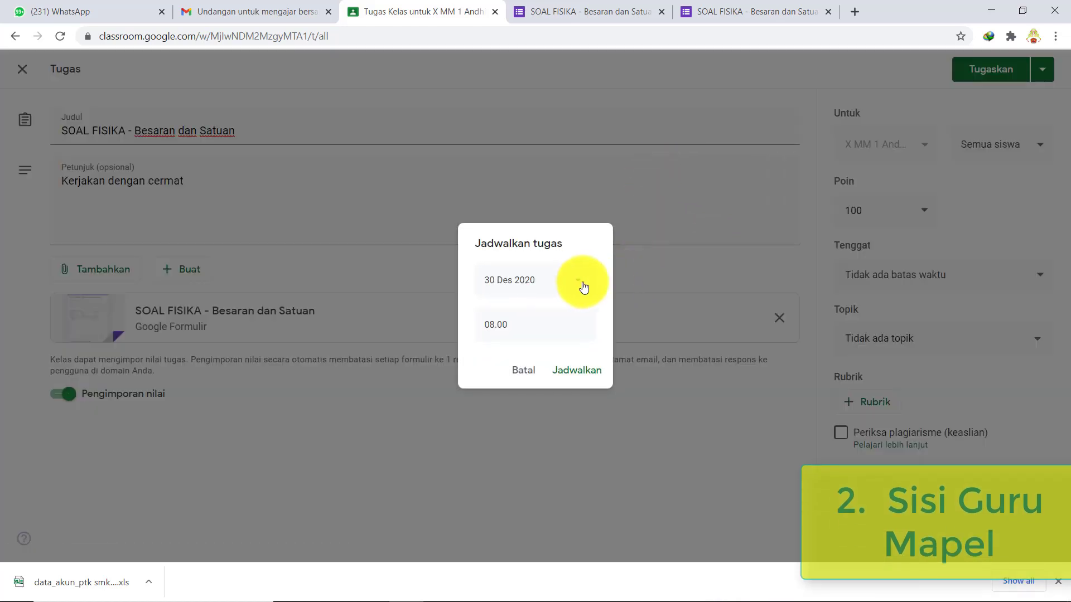
{"action": "left_click", "coordinate": [579, 286]}
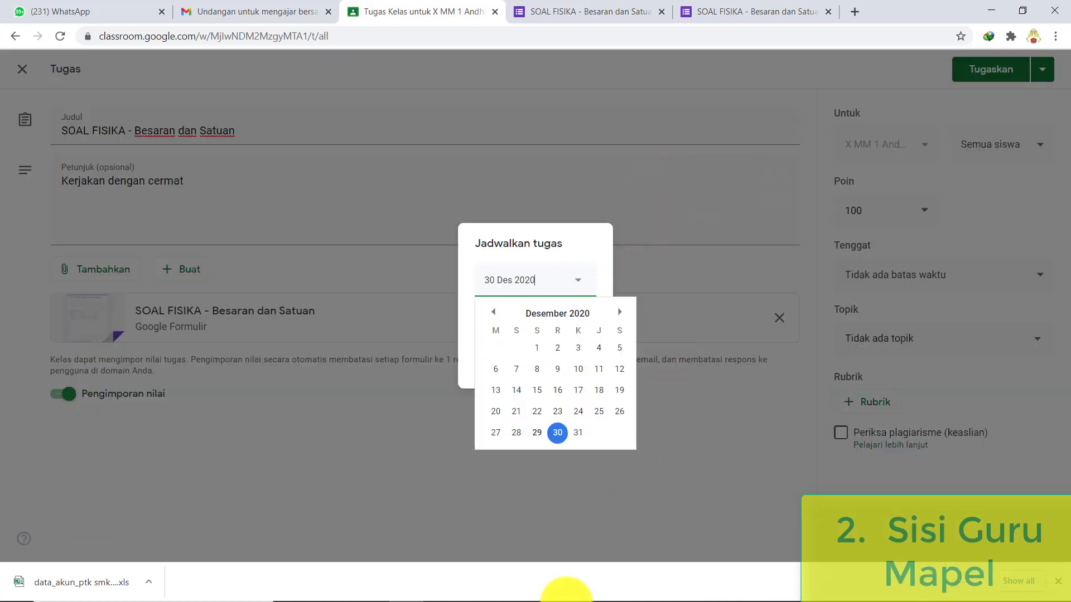
{"action": "left_click", "coordinate": [474, 596]}
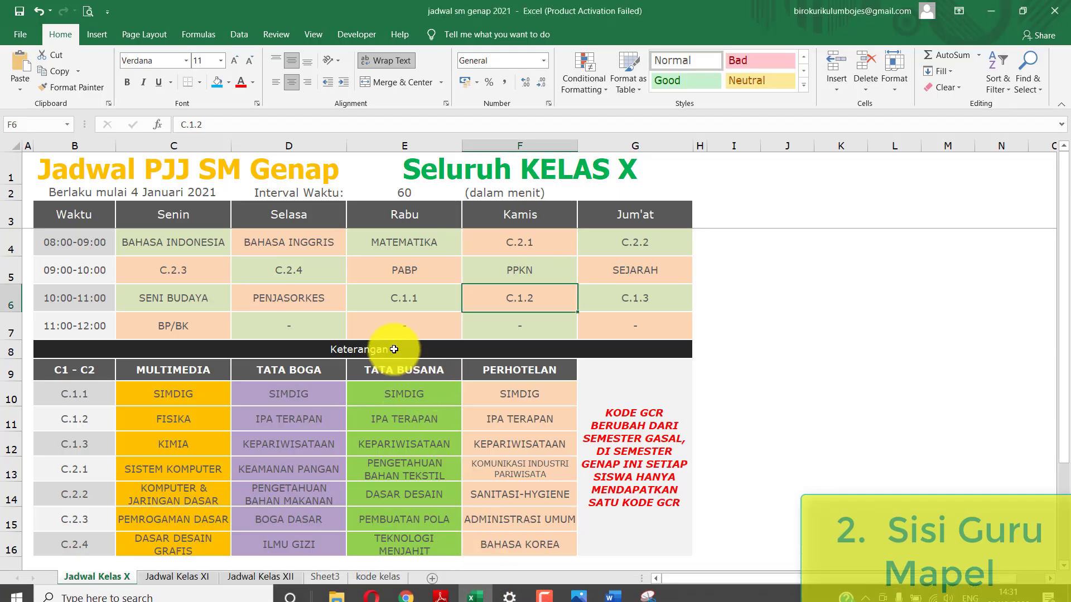
{"action": "mouse_move", "coordinate": [468, 594]}
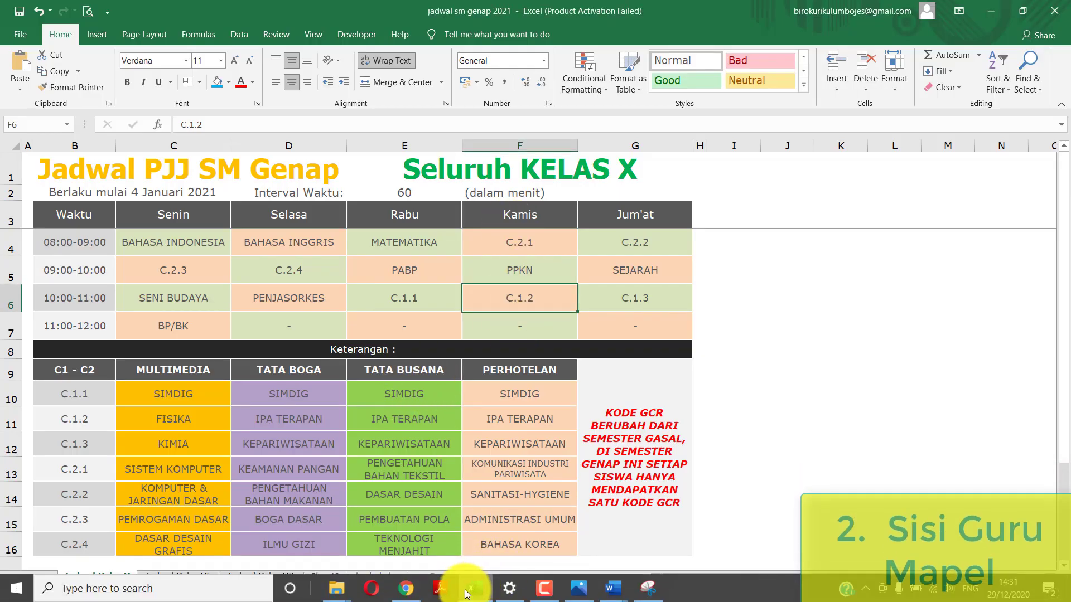
{"action": "left_click", "coordinate": [406, 589]}
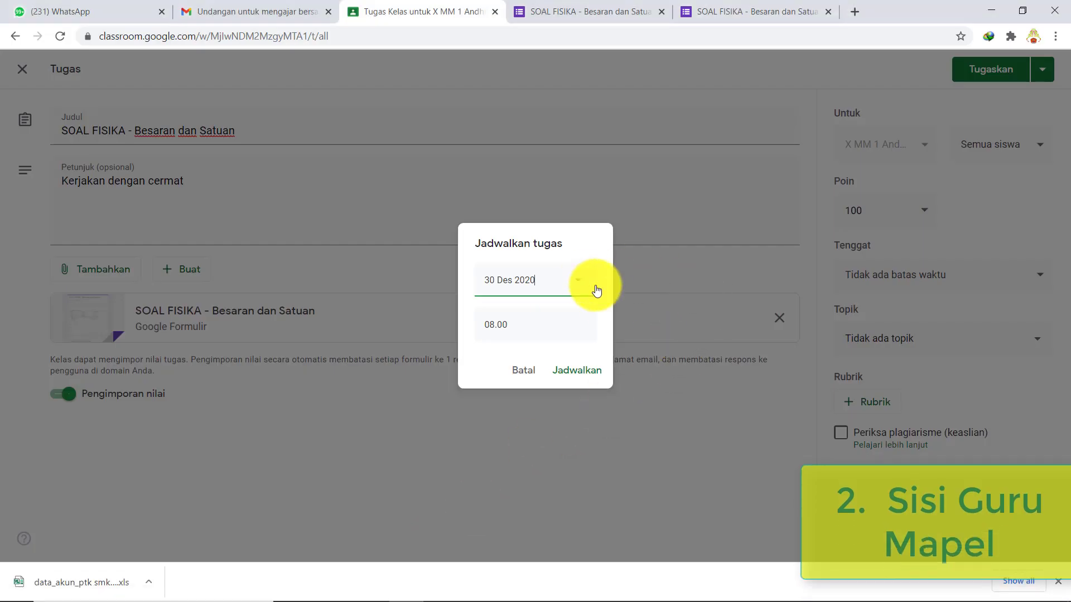
{"action": "left_click", "coordinate": [526, 372]}
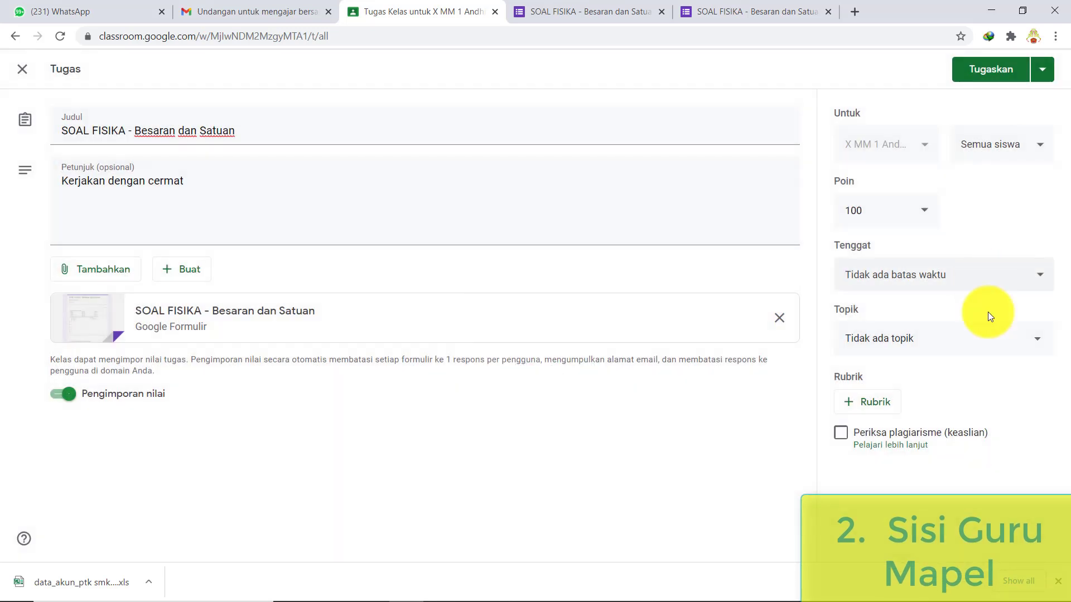
- File the assignment under KAMIS, 7 JANUARI 2020 with a 14 Jan 2021 due date
{"action": "left_click", "coordinate": [1035, 346]}
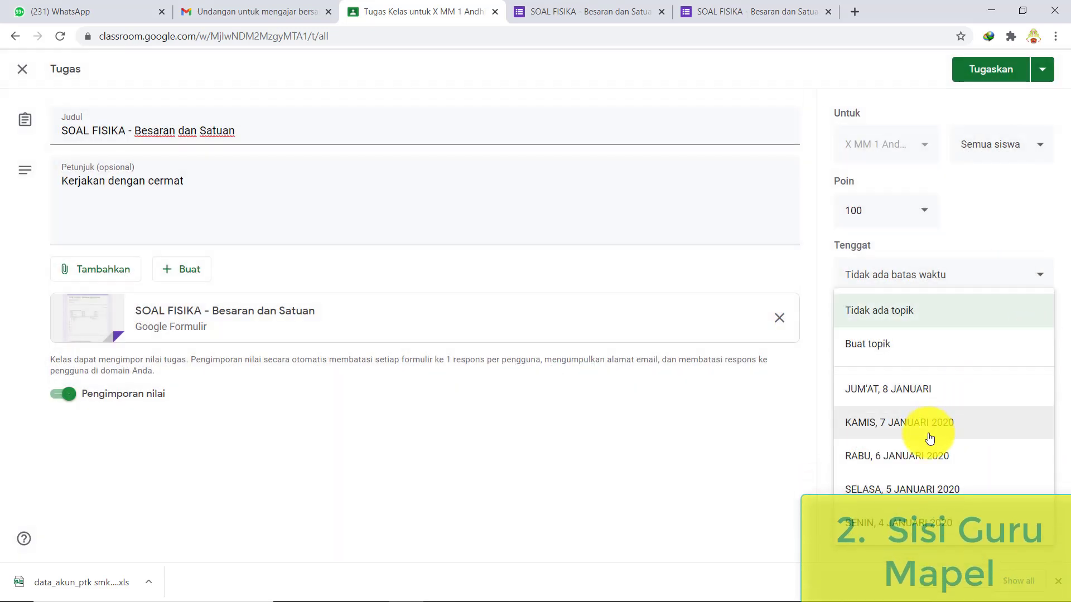
{"action": "left_click", "coordinate": [873, 415]}
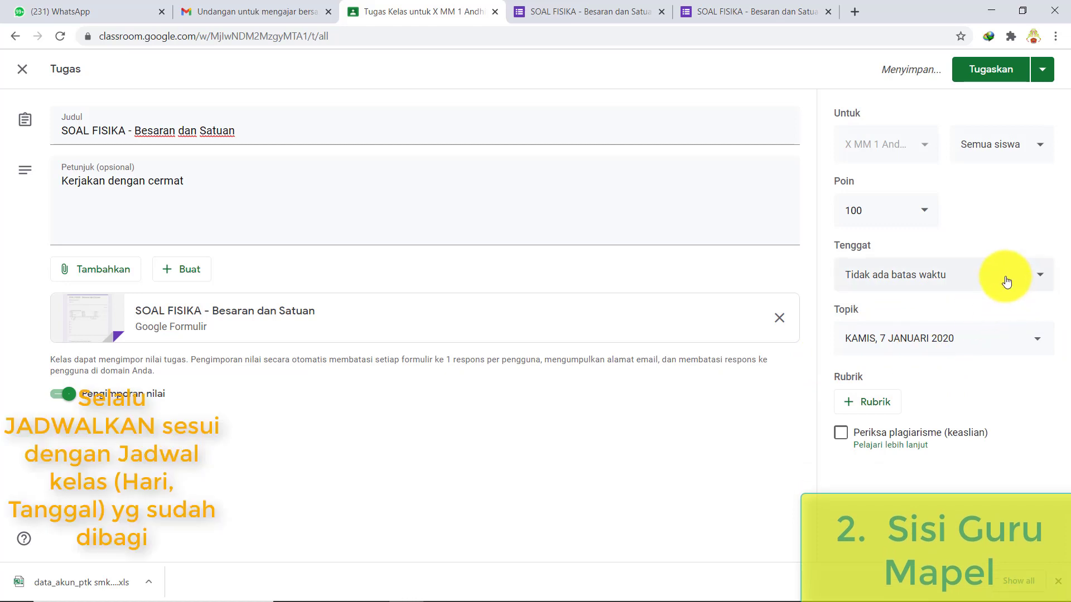
{"action": "left_click", "coordinate": [1035, 279]}
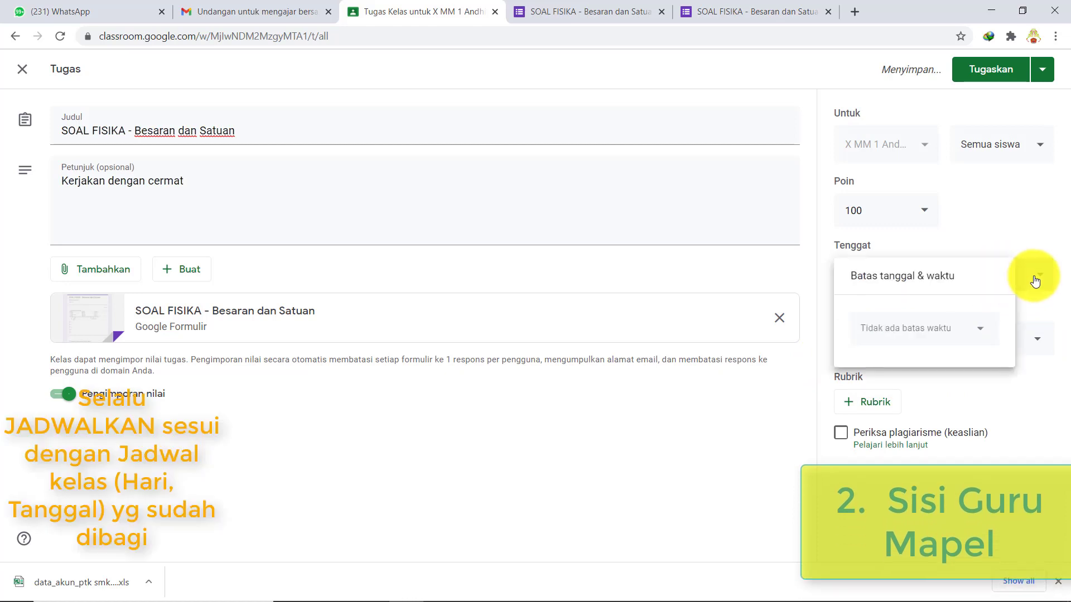
{"action": "left_click", "coordinate": [945, 340]}
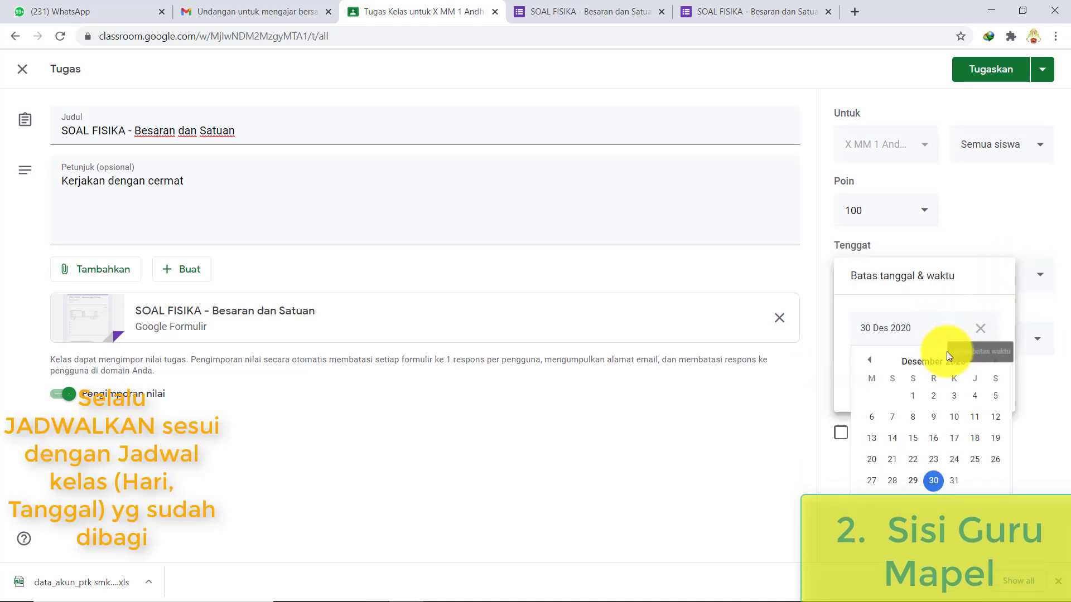
{"action": "left_click", "coordinate": [994, 360]}
{"action": "left_click", "coordinate": [954, 438]}
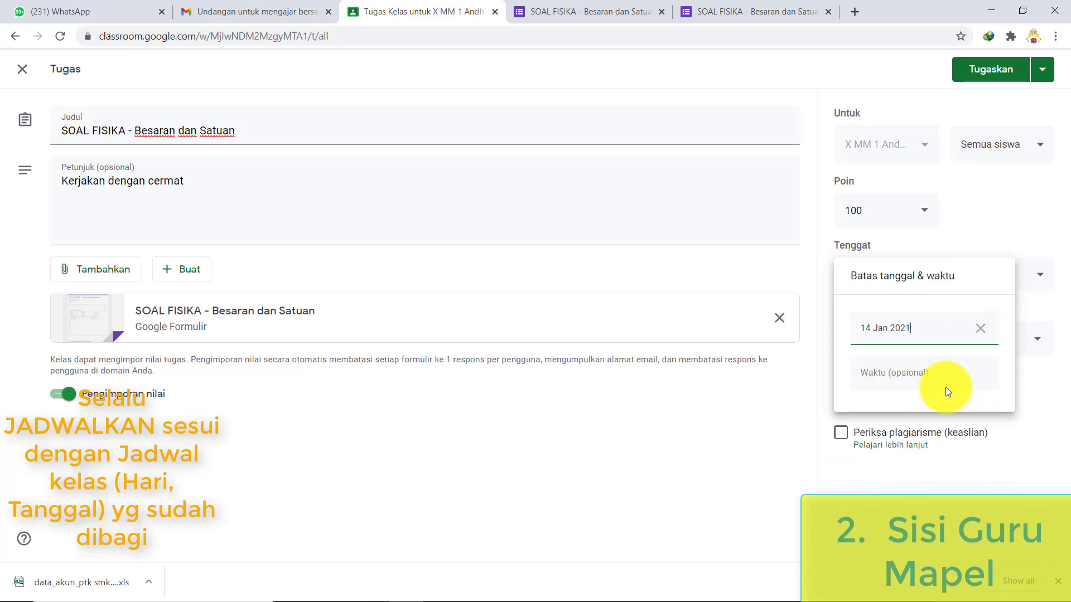
{"action": "left_click", "coordinate": [1038, 416]}
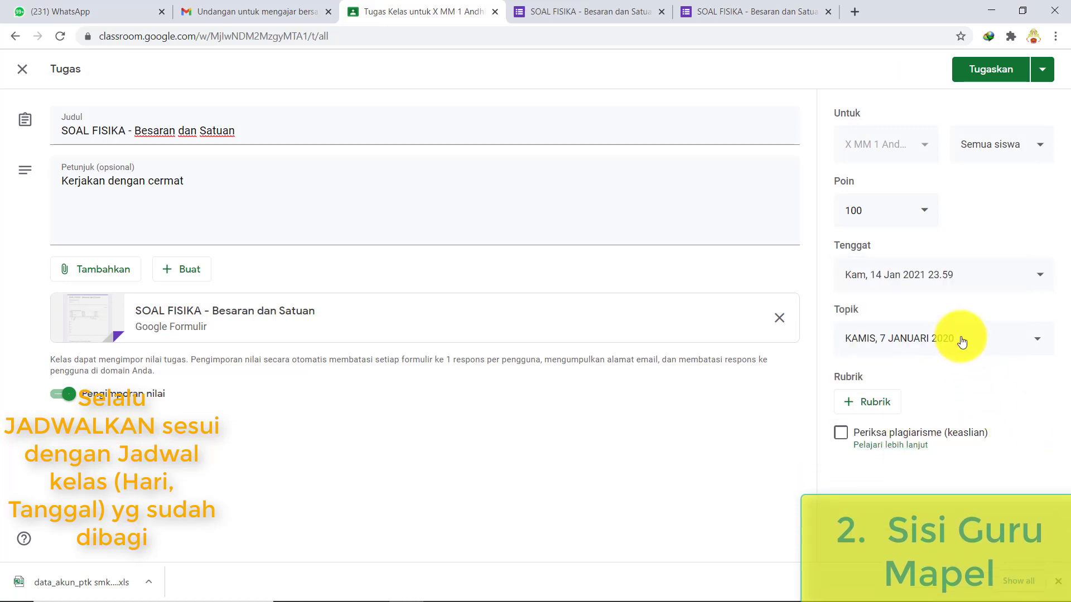
- Schedule the quiz to post on 7 January 2021 at 08.00
{"action": "left_click", "coordinate": [1042, 71]}
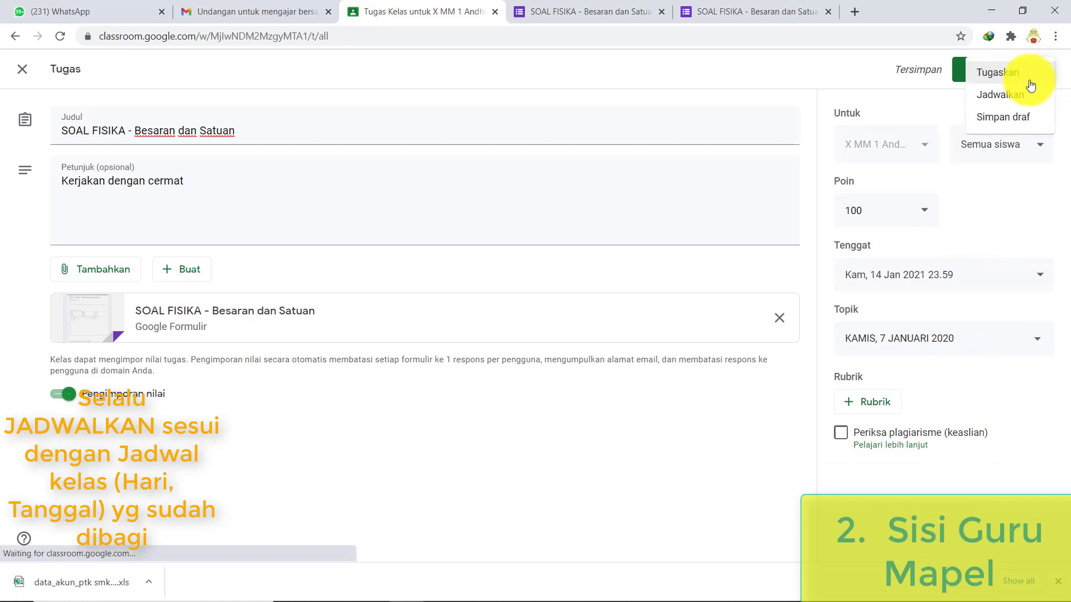
{"action": "left_click", "coordinate": [995, 95]}
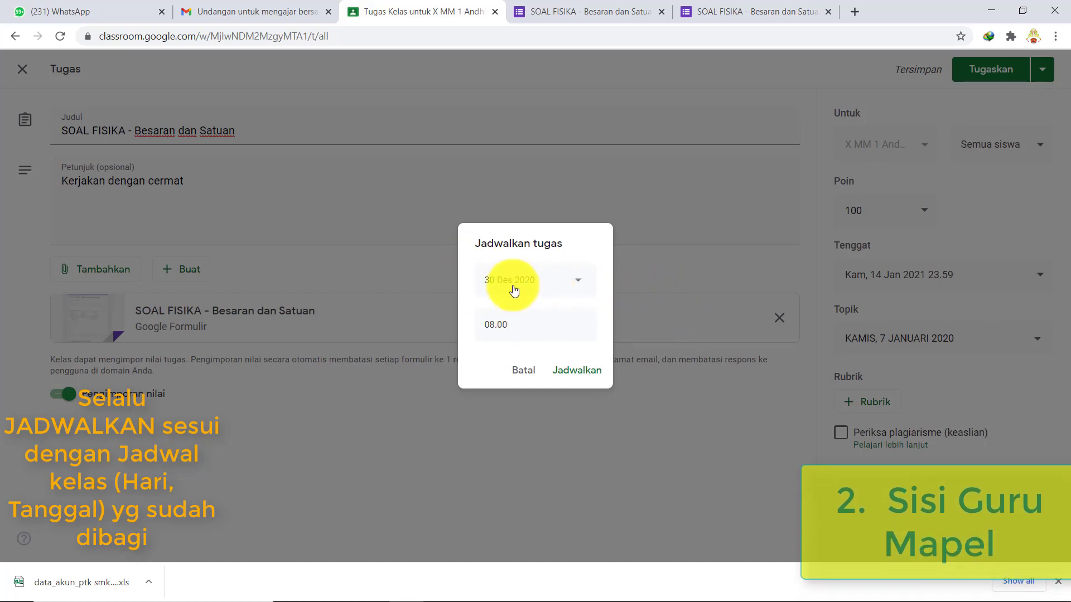
{"action": "left_click", "coordinate": [581, 285]}
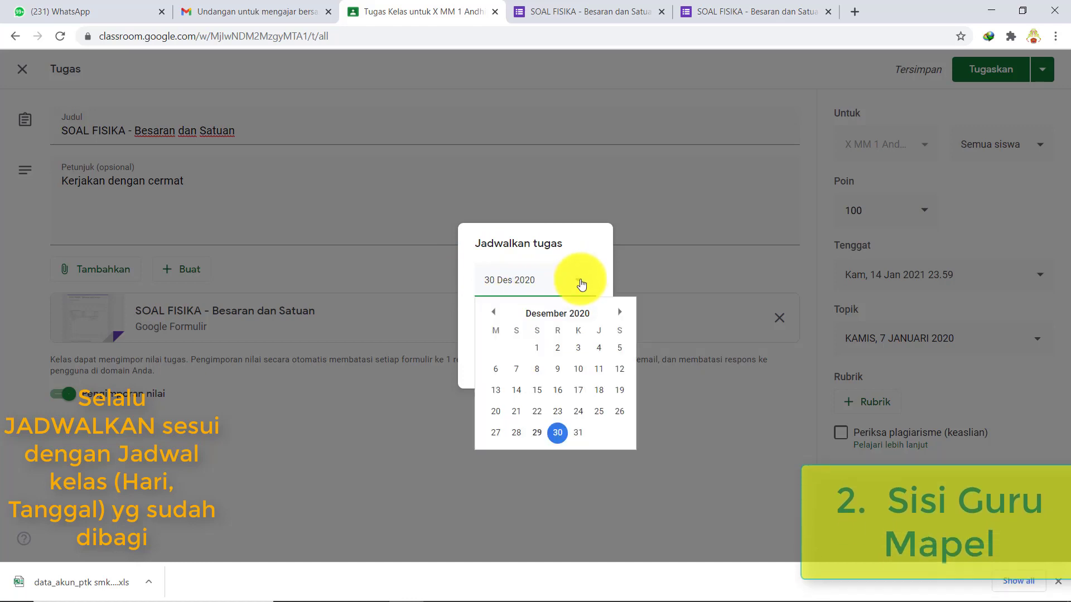
{"action": "left_click", "coordinate": [621, 312]}
{"action": "left_click", "coordinate": [578, 369]}
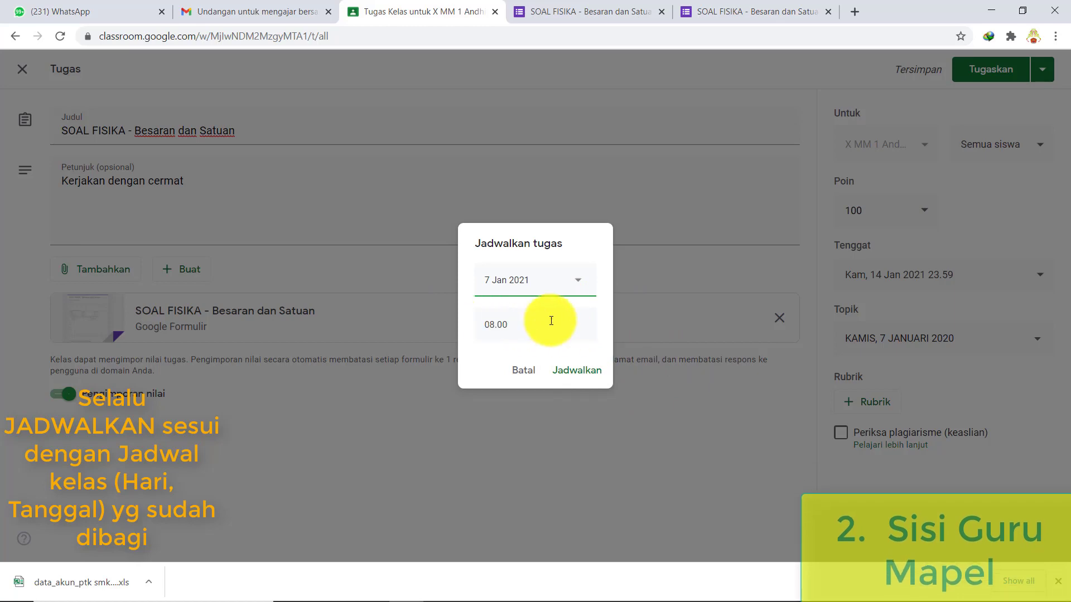
{"action": "left_click", "coordinate": [589, 371]}
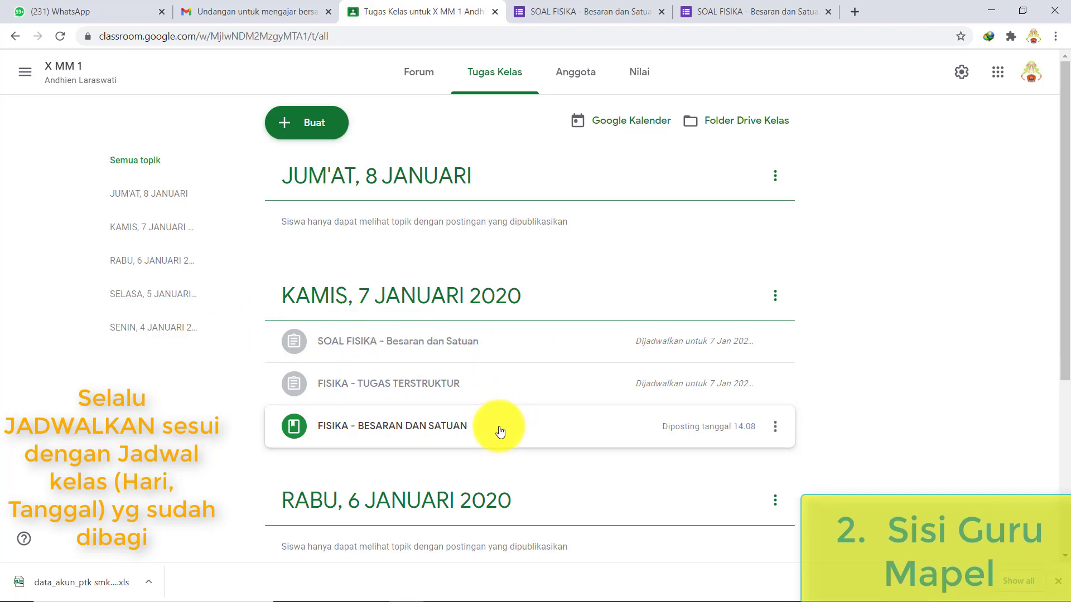
- Move FISIKA - BESARAN DAN SATUAN to the top and FISIKA - TUGAS TERSTRUKTUR above SOAL FISIKA
{"action": "left_click_drag", "start_coordinate": [500, 430], "coordinate": [491, 317]}
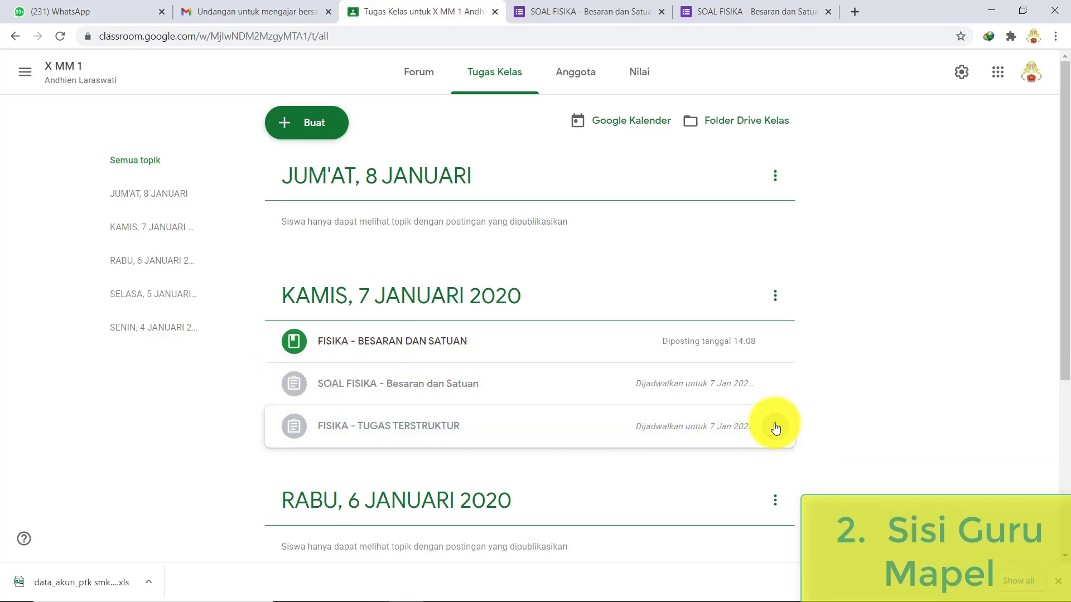
{"action": "left_click_drag", "start_coordinate": [775, 427], "coordinate": [470, 361]}
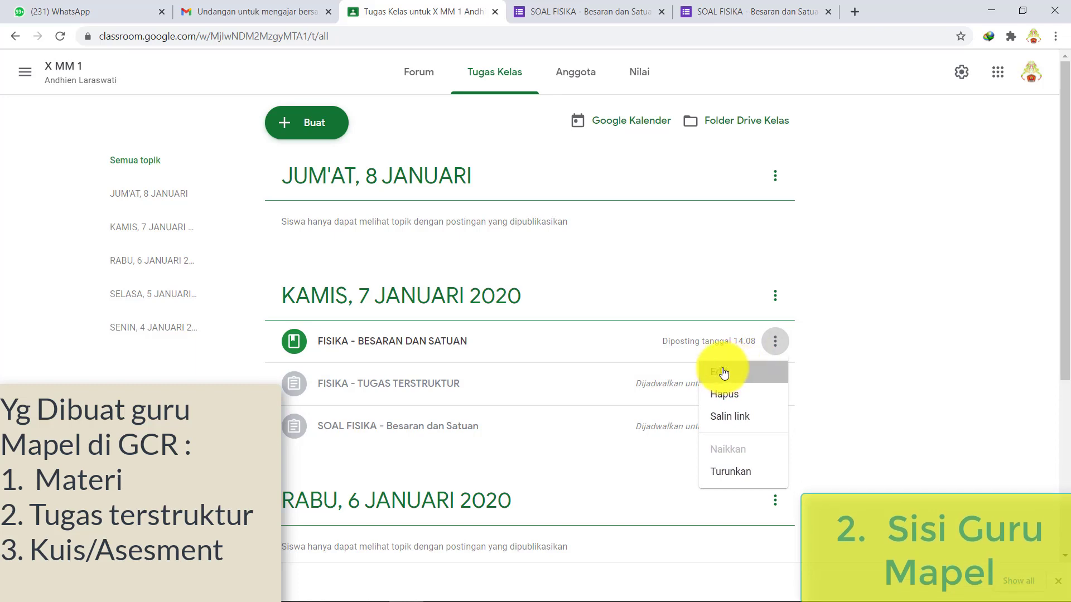
- Edit the physics material so it is filed under the topic KAMIS, 7 JANUARI 2020
{"action": "left_click", "coordinate": [720, 371]}
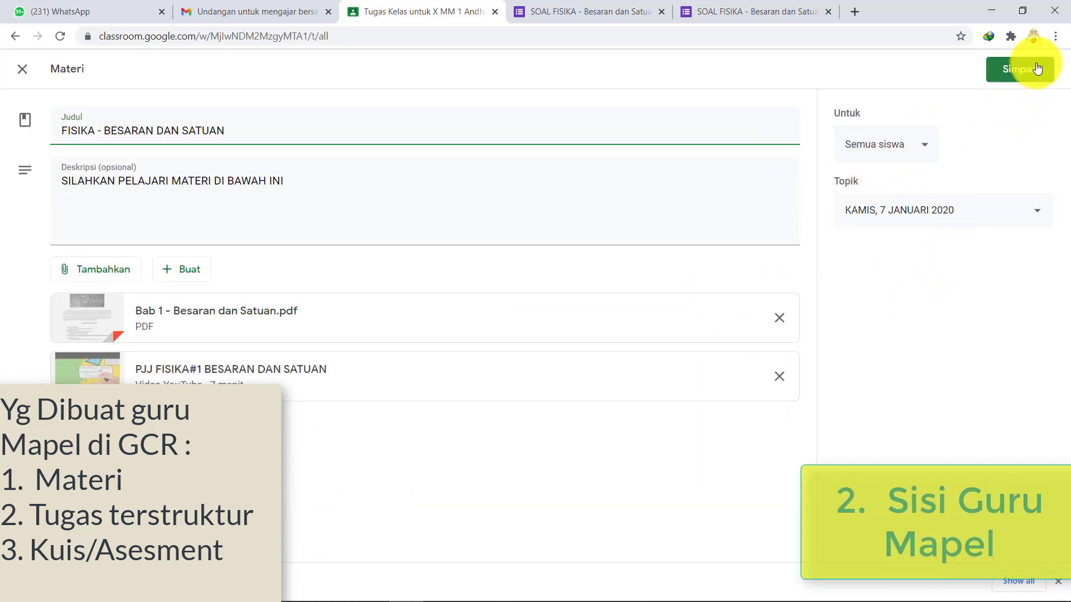
{"action": "left_click", "coordinate": [1041, 217]}
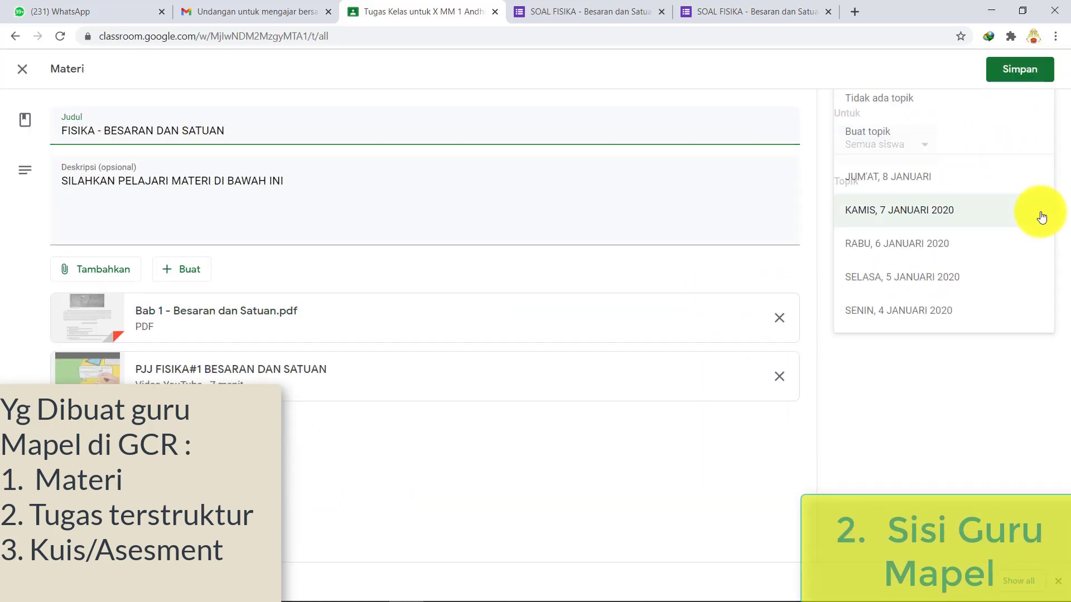
{"action": "left_click", "coordinate": [1012, 217]}
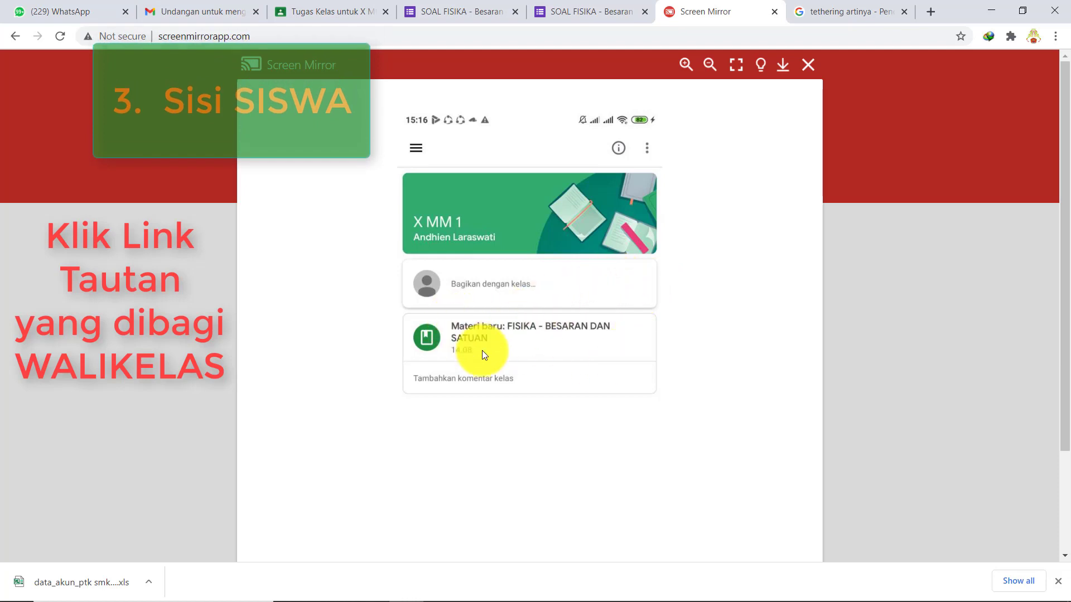
- Check the new material post on the student's phone, then return to the teacher's Tugas Kelas page
{"action": "left_click", "coordinate": [524, 337]}
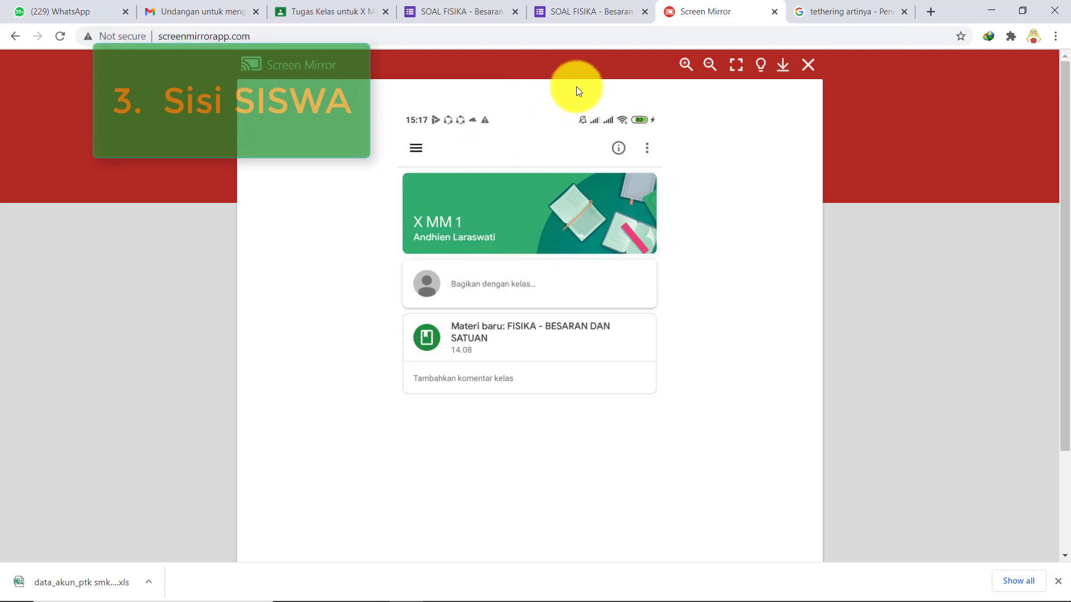
{"action": "left_click", "coordinate": [334, 11]}
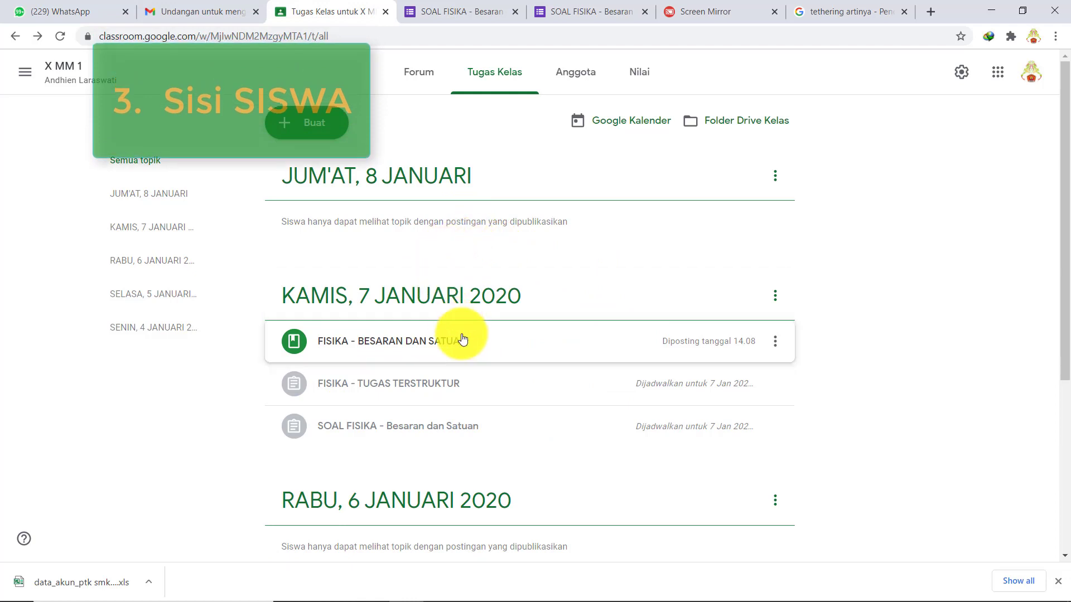
- Remove the scheduled time from FISIKA - TUGAS TERSTRUKTUR and assign it to students now
{"action": "left_click", "coordinate": [781, 386]}
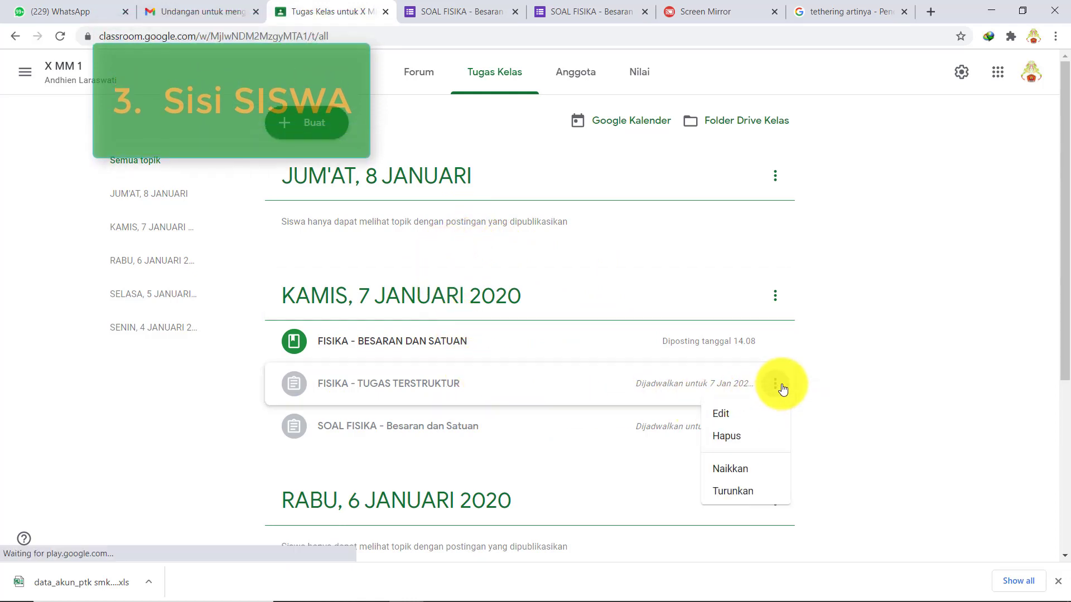
{"action": "left_click", "coordinate": [736, 413]}
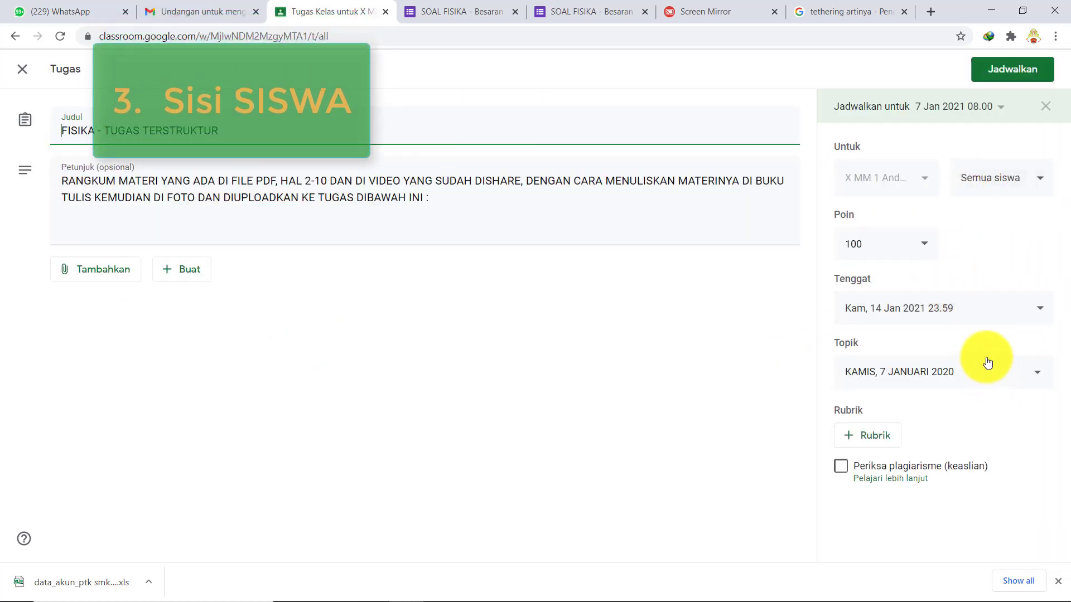
{"action": "left_click", "coordinate": [1046, 109]}
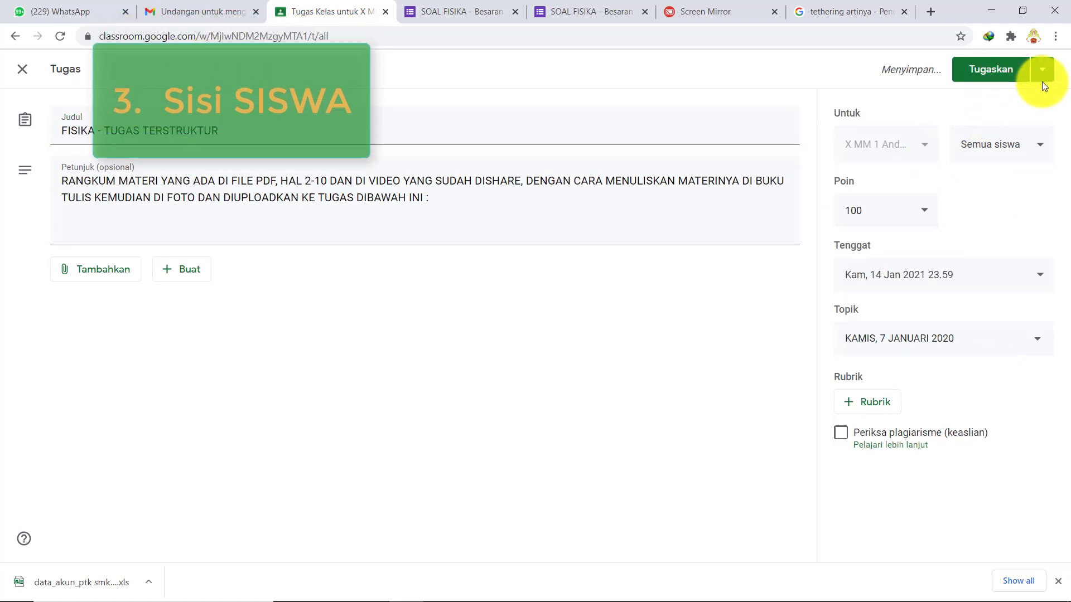
{"action": "left_click", "coordinate": [995, 68]}
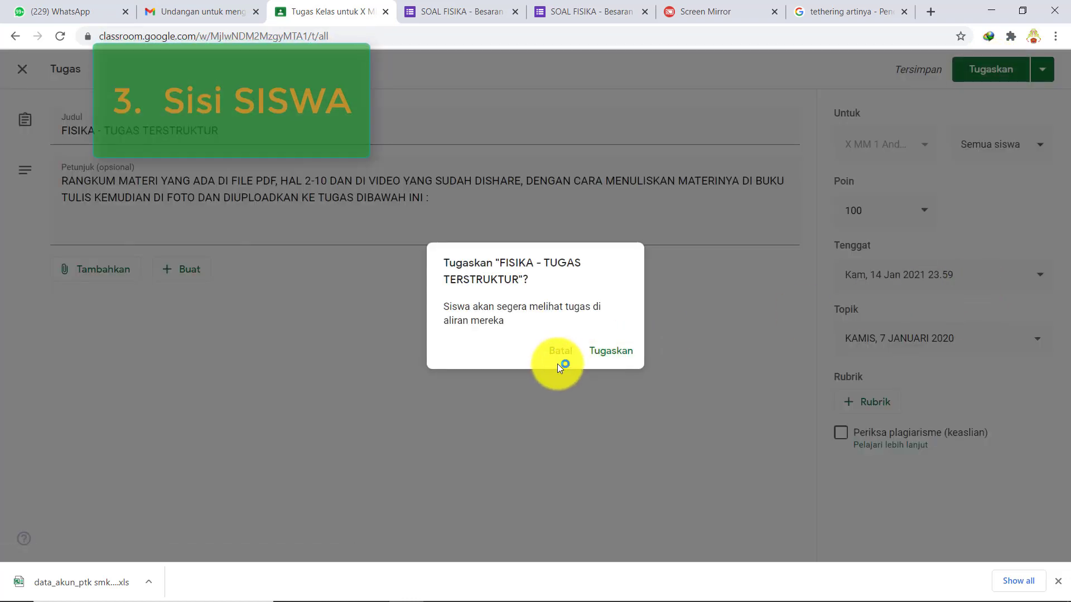
{"action": "left_click", "coordinate": [602, 352]}
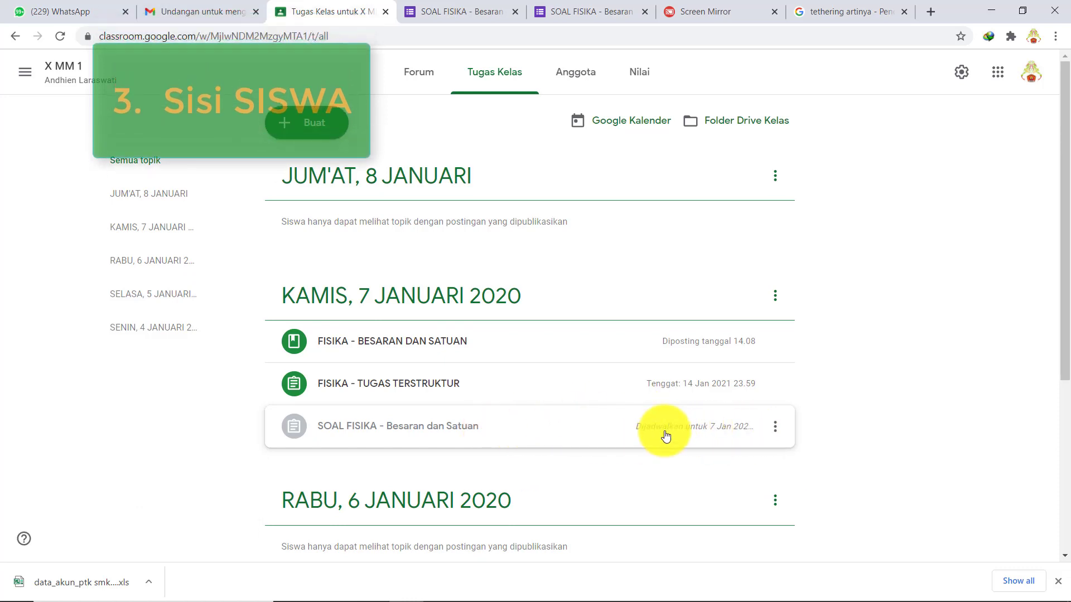
- Assign the SOAL FISIKA quiz to students immediately and check the structured task on the phone
{"action": "left_click", "coordinate": [775, 428]}
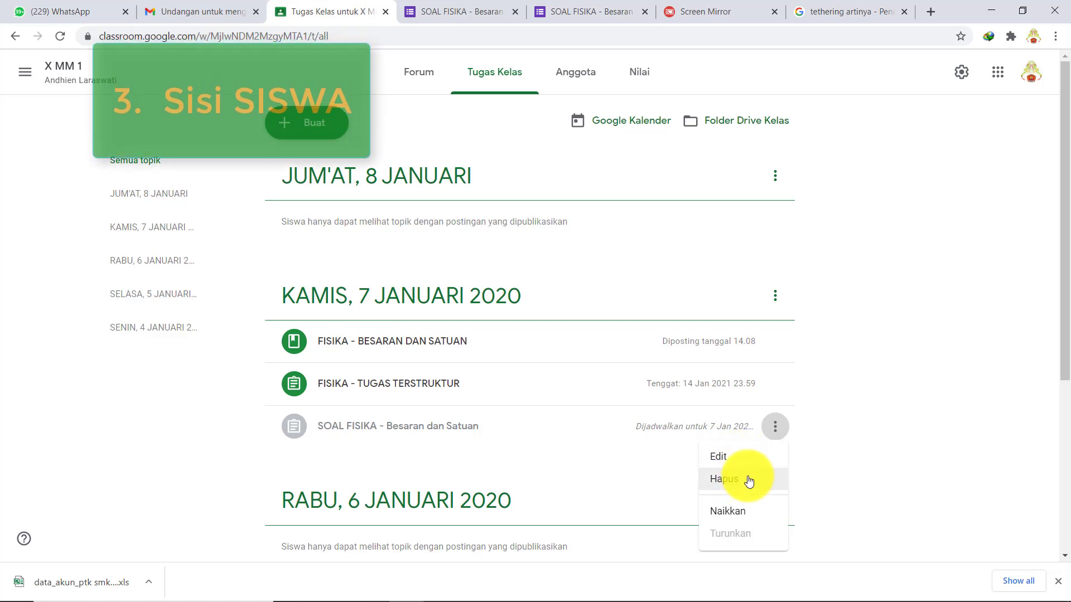
{"action": "left_click", "coordinate": [741, 462]}
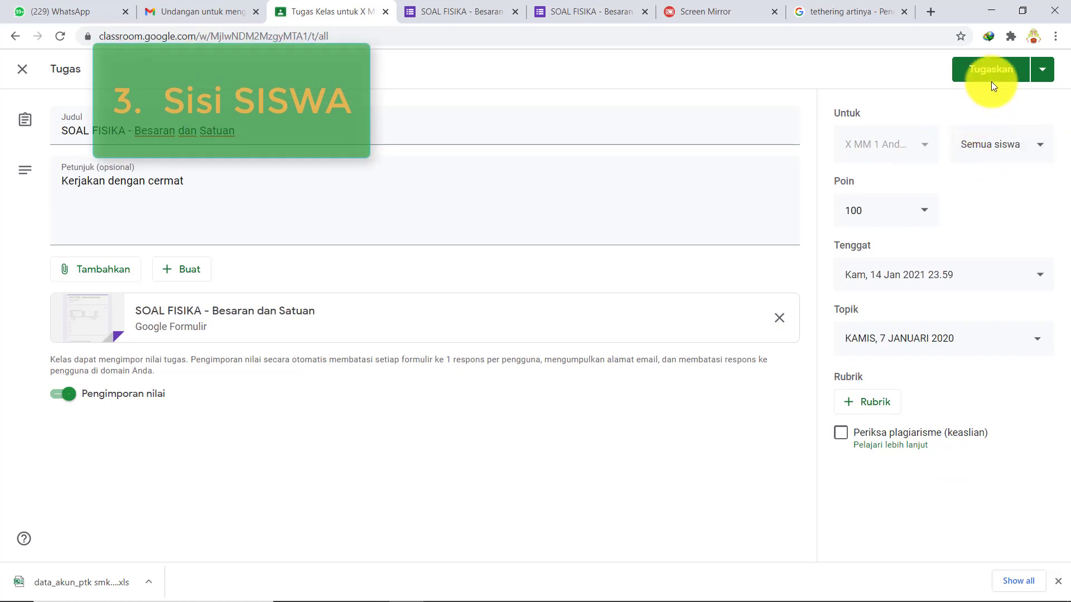
{"action": "left_click", "coordinate": [990, 71]}
{"action": "left_click", "coordinate": [626, 357]}
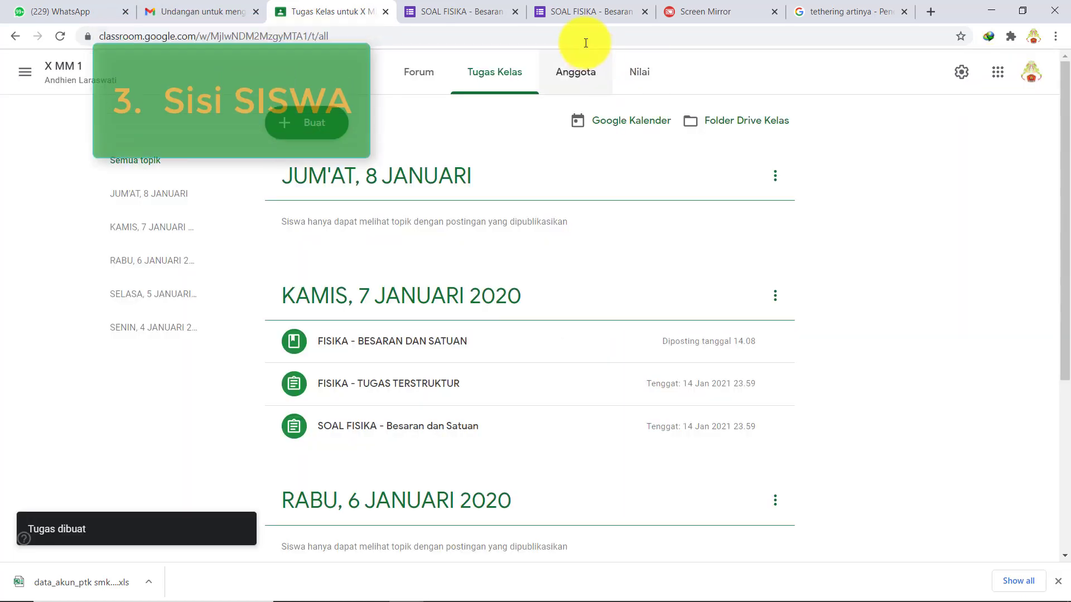
{"action": "left_click", "coordinate": [720, 11]}
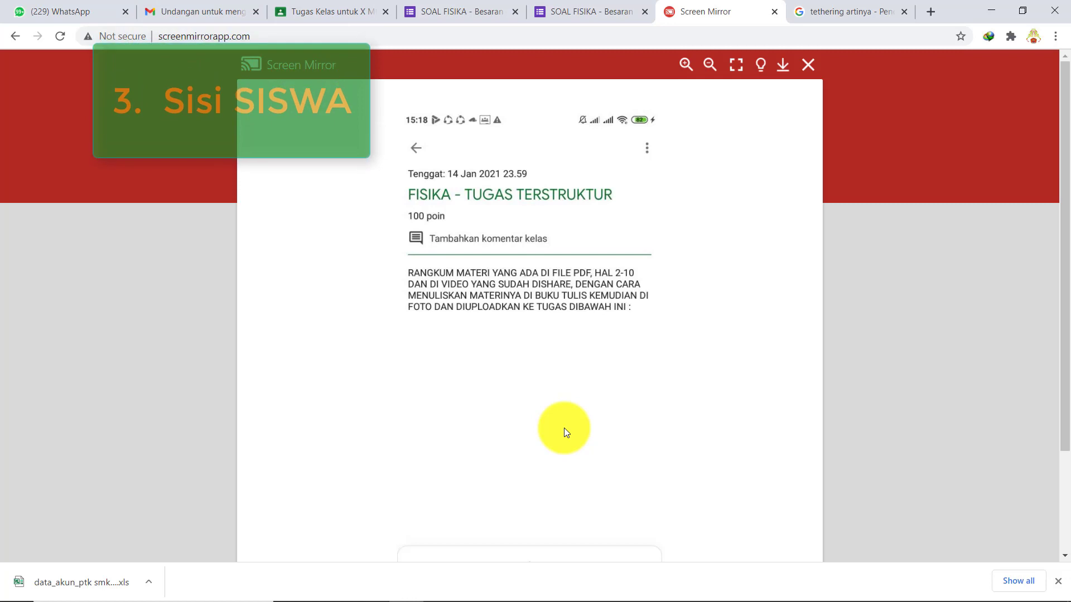
- Scroll through the structured task's instructions on the student's phone
{"action": "scroll", "coordinate": [631, 393], "scroll_direction": "down", "scroll_amount": 3}
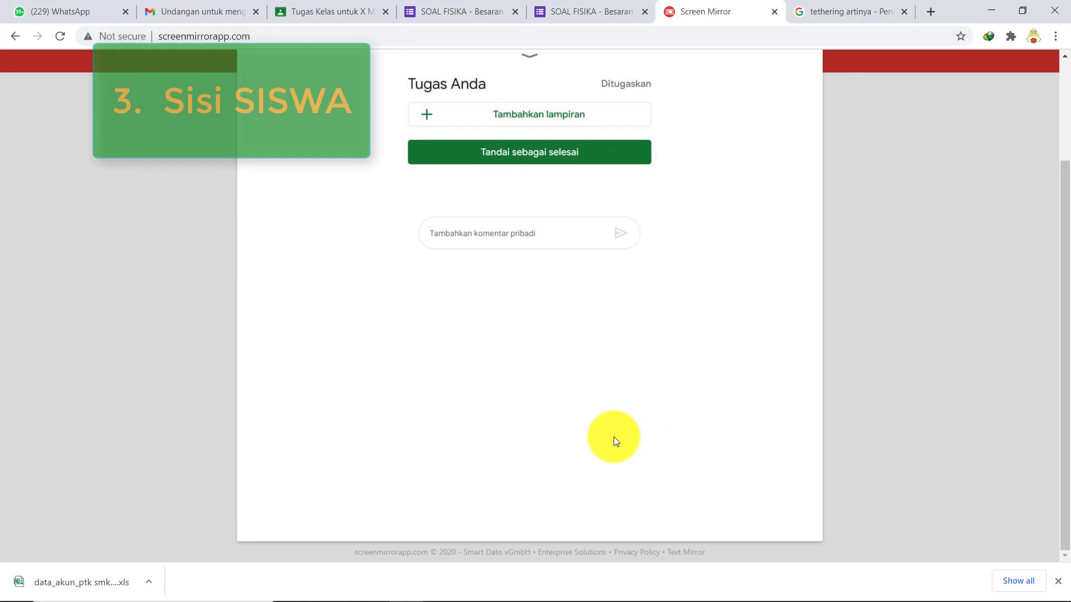
{"action": "scroll", "coordinate": [539, 195], "scroll_direction": "up", "scroll_amount": 3}
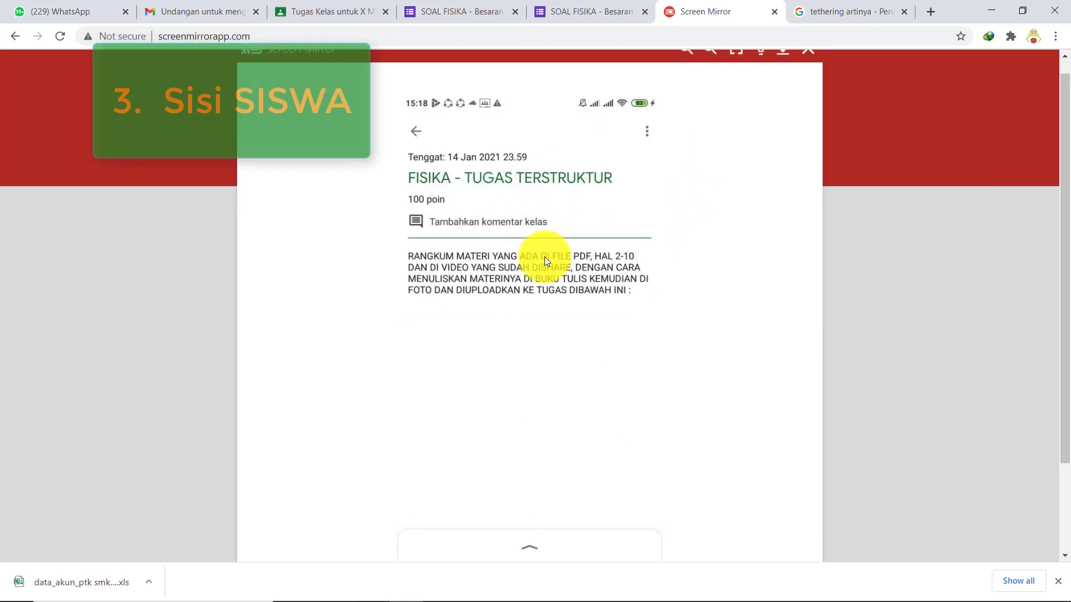
{"action": "scroll", "coordinate": [544, 257], "scroll_direction": "down", "scroll_amount": 3}
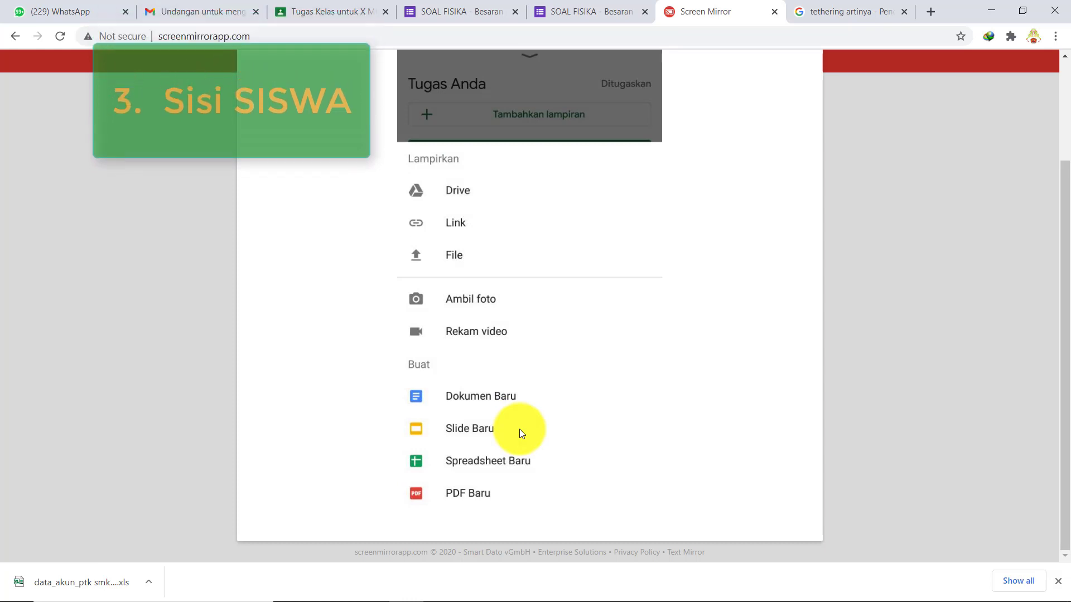
- Photograph the handwritten notes and attach the photo to the structured task
{"action": "scroll", "coordinate": [520, 430], "scroll_direction": "up", "scroll_amount": 3}
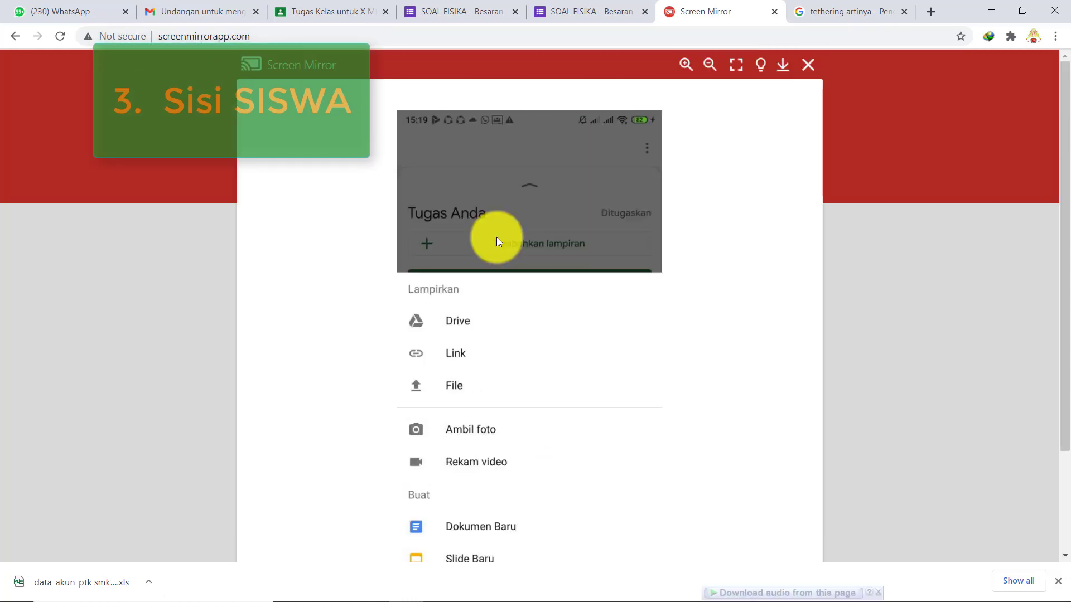
{"action": "left_click", "coordinate": [466, 430]}
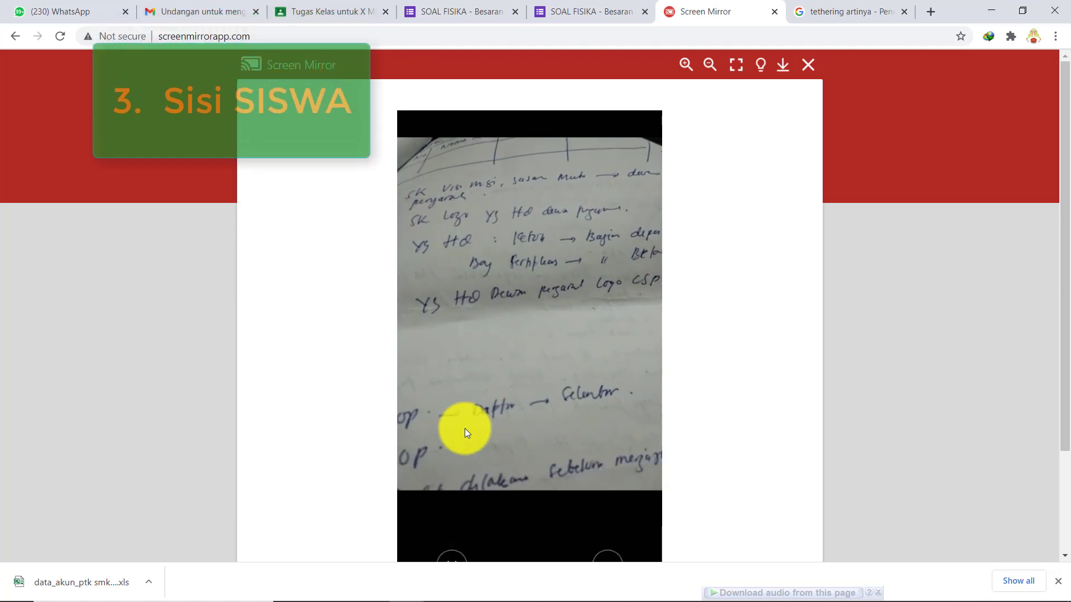
{"action": "scroll", "coordinate": [464, 429], "scroll_direction": "down", "scroll_amount": 1}
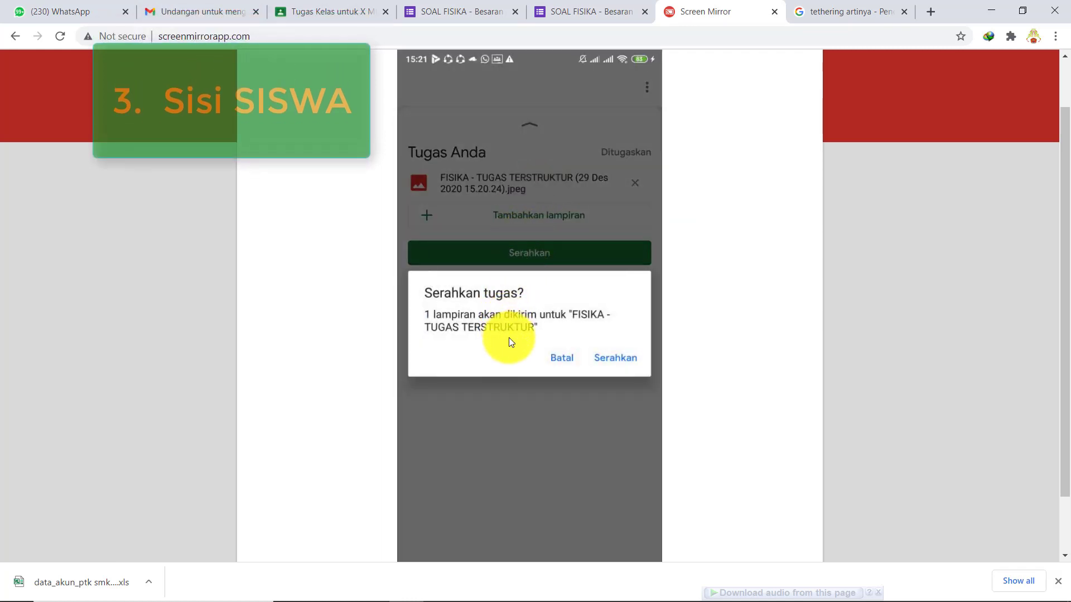
- Turn in the structured task with its attached photo from the student's phone
{"action": "left_click", "coordinate": [613, 360]}
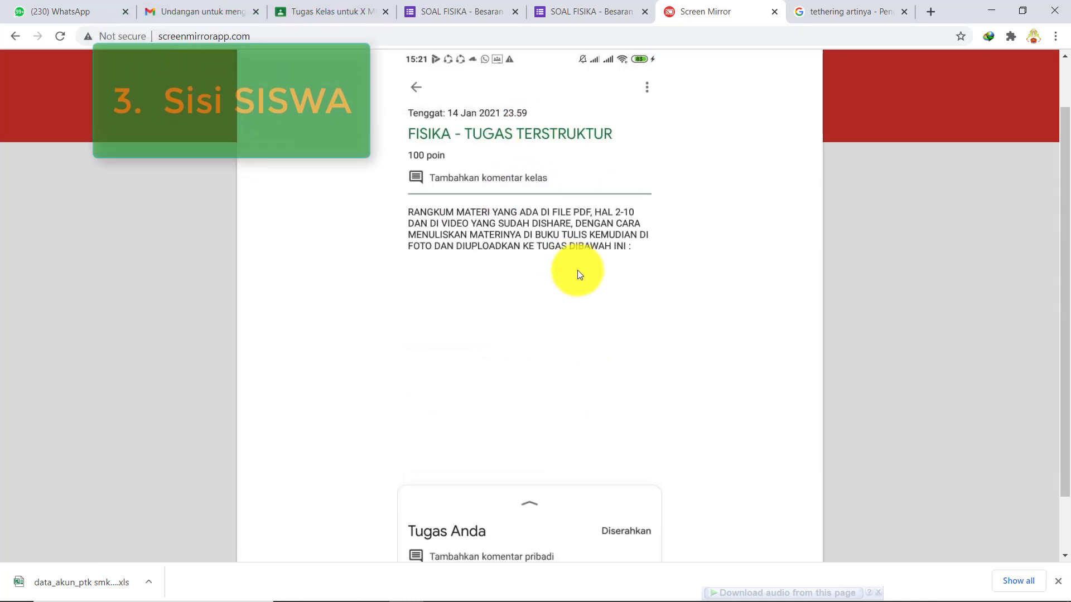
{"action": "scroll", "coordinate": [577, 269], "scroll_direction": "down", "scroll_amount": 1}
{"action": "scroll", "coordinate": [577, 270], "scroll_direction": "up", "scroll_amount": 3}
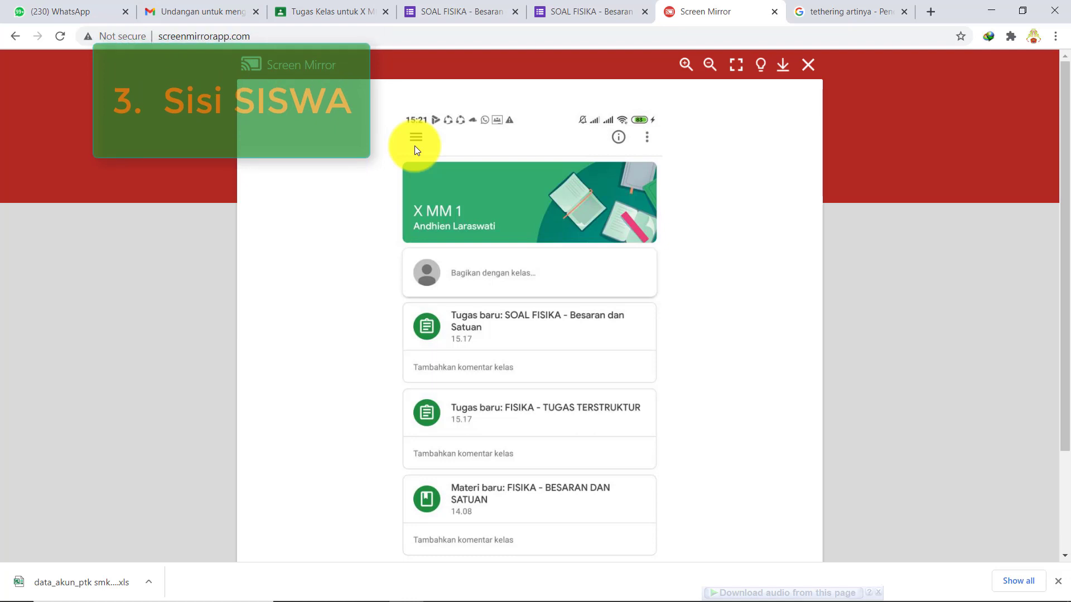
- Open the SOAL FISIKA quiz post from the X MM 1 stream on the student's phone
{"action": "left_click", "coordinate": [517, 318]}
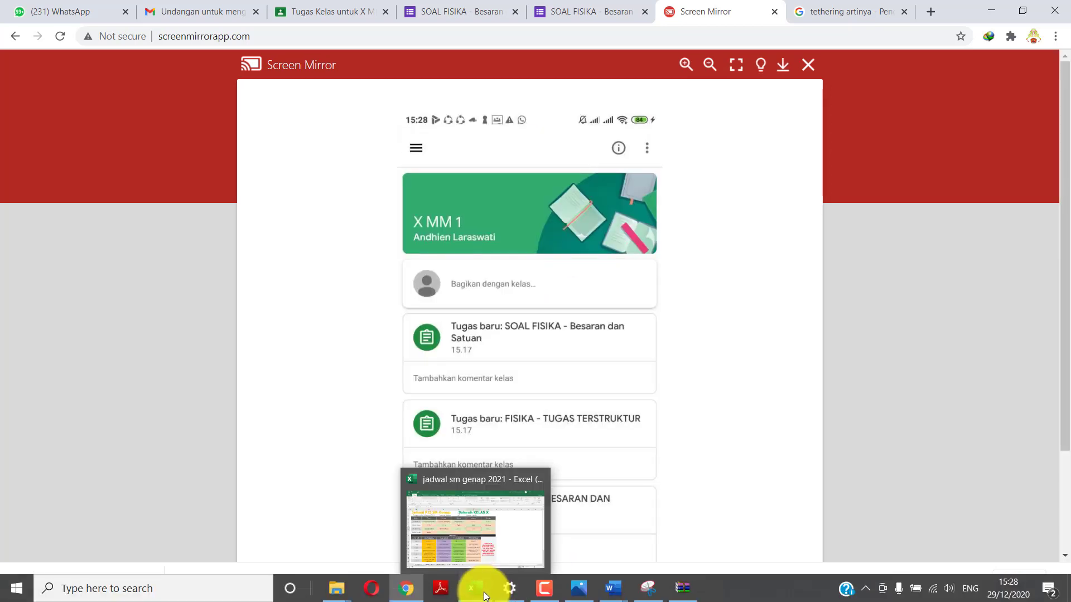
{"action": "left_click", "coordinate": [484, 596]}
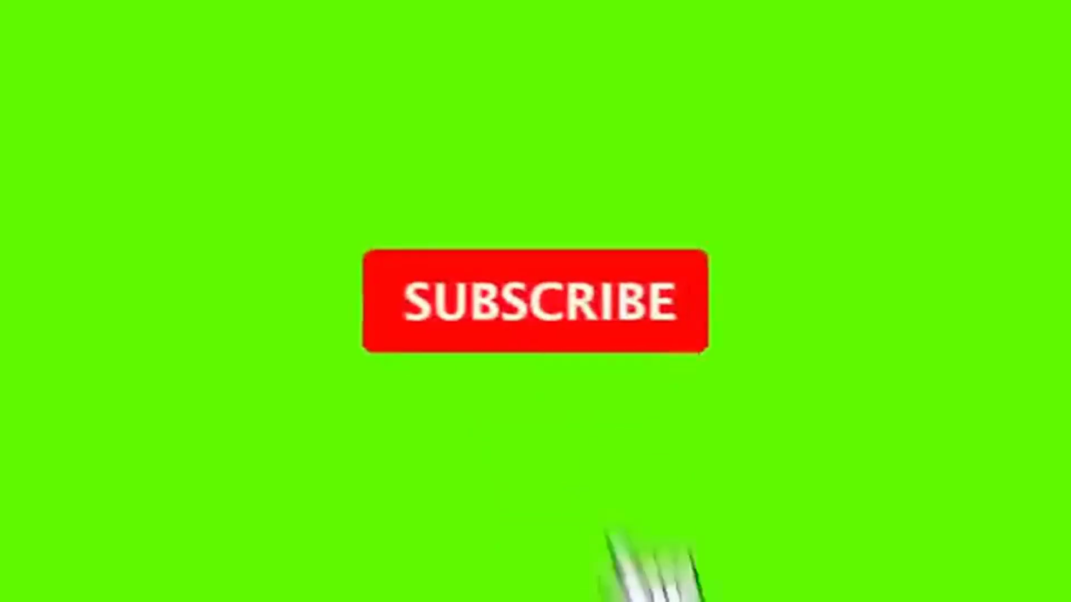